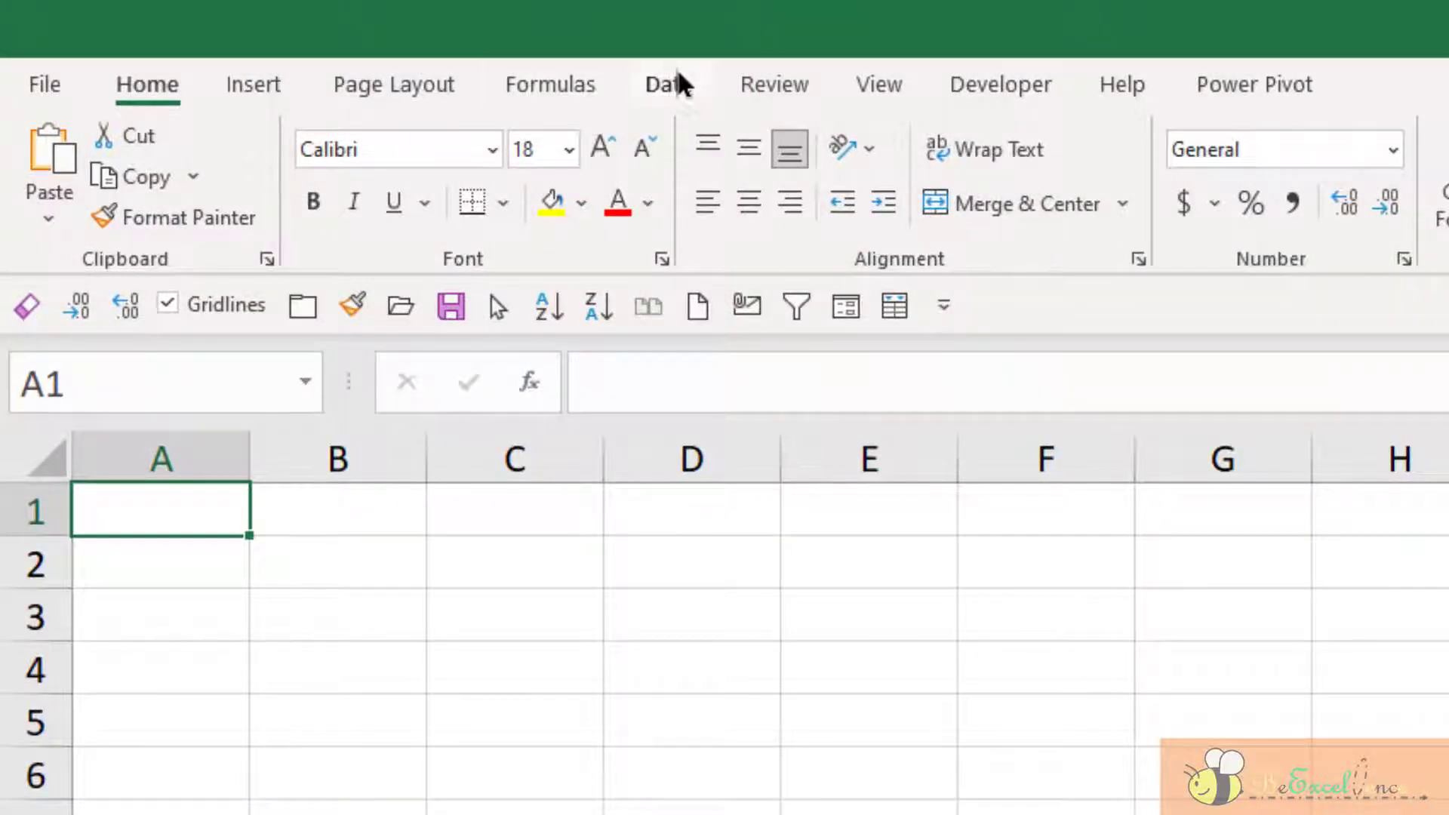
Import the Sample File workbook from the Combine different ranges across multiple worksheets folder
click(679, 81)
click(56, 215)
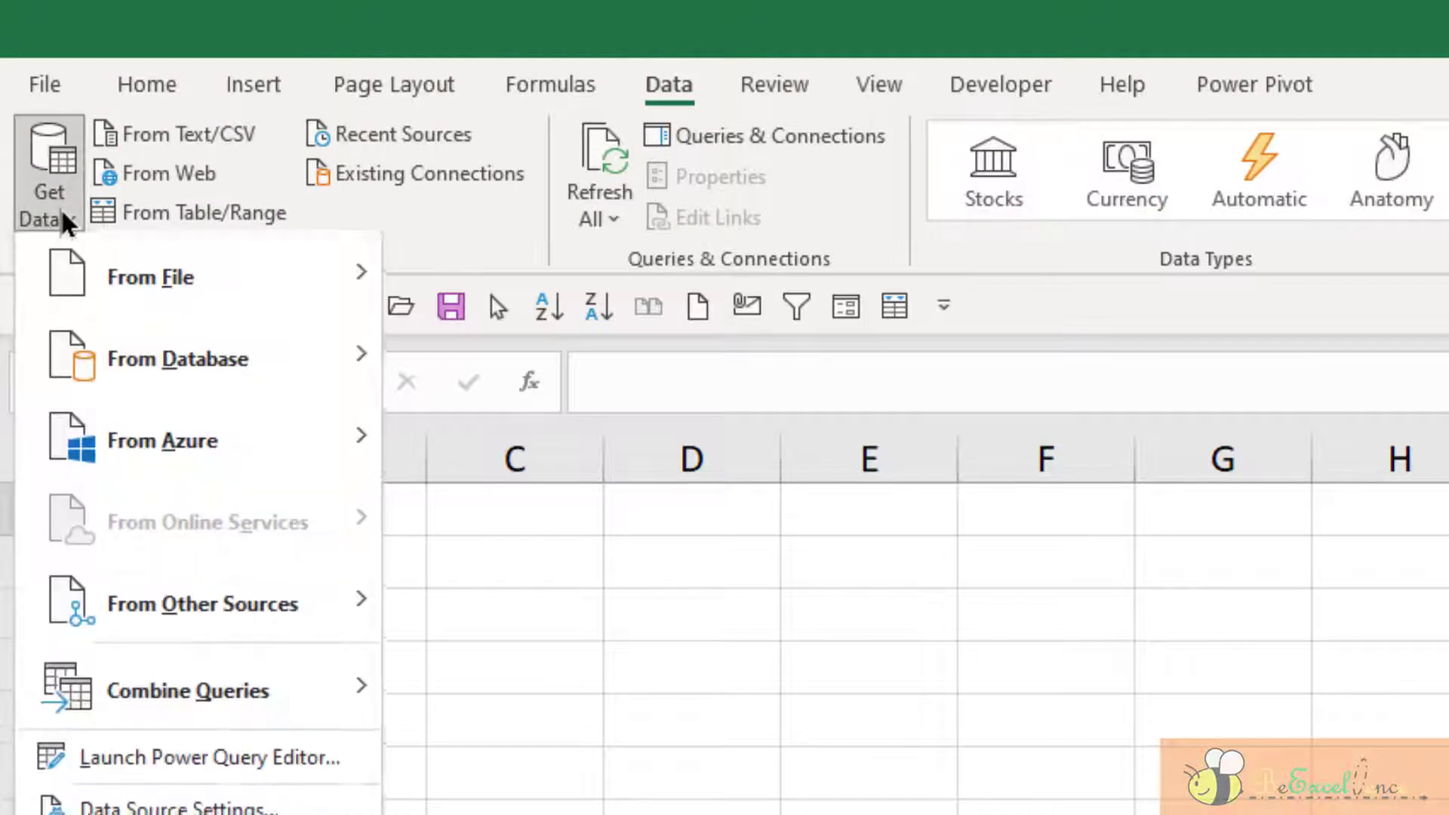
mouse_move(343, 290)
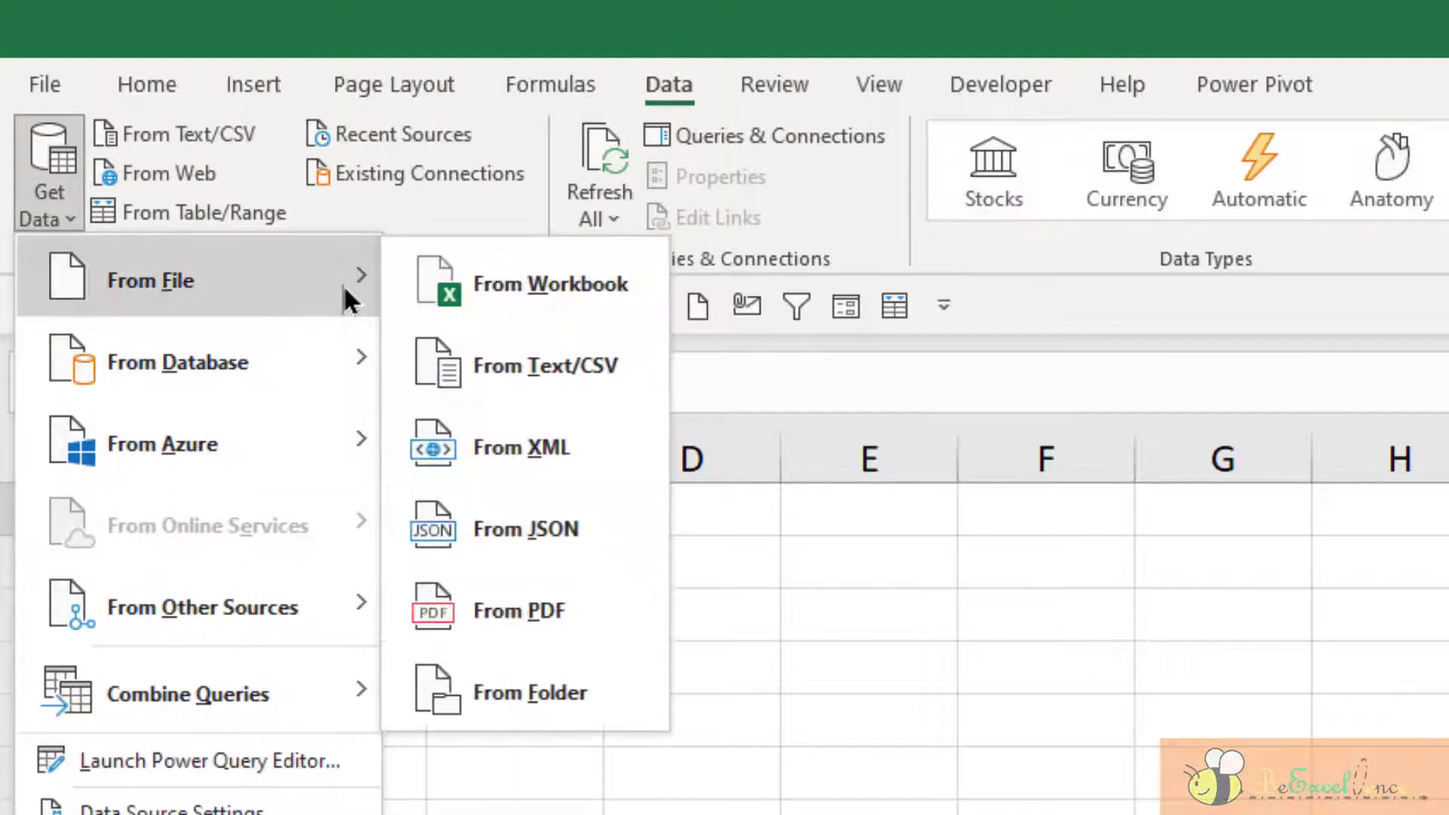
click(604, 286)
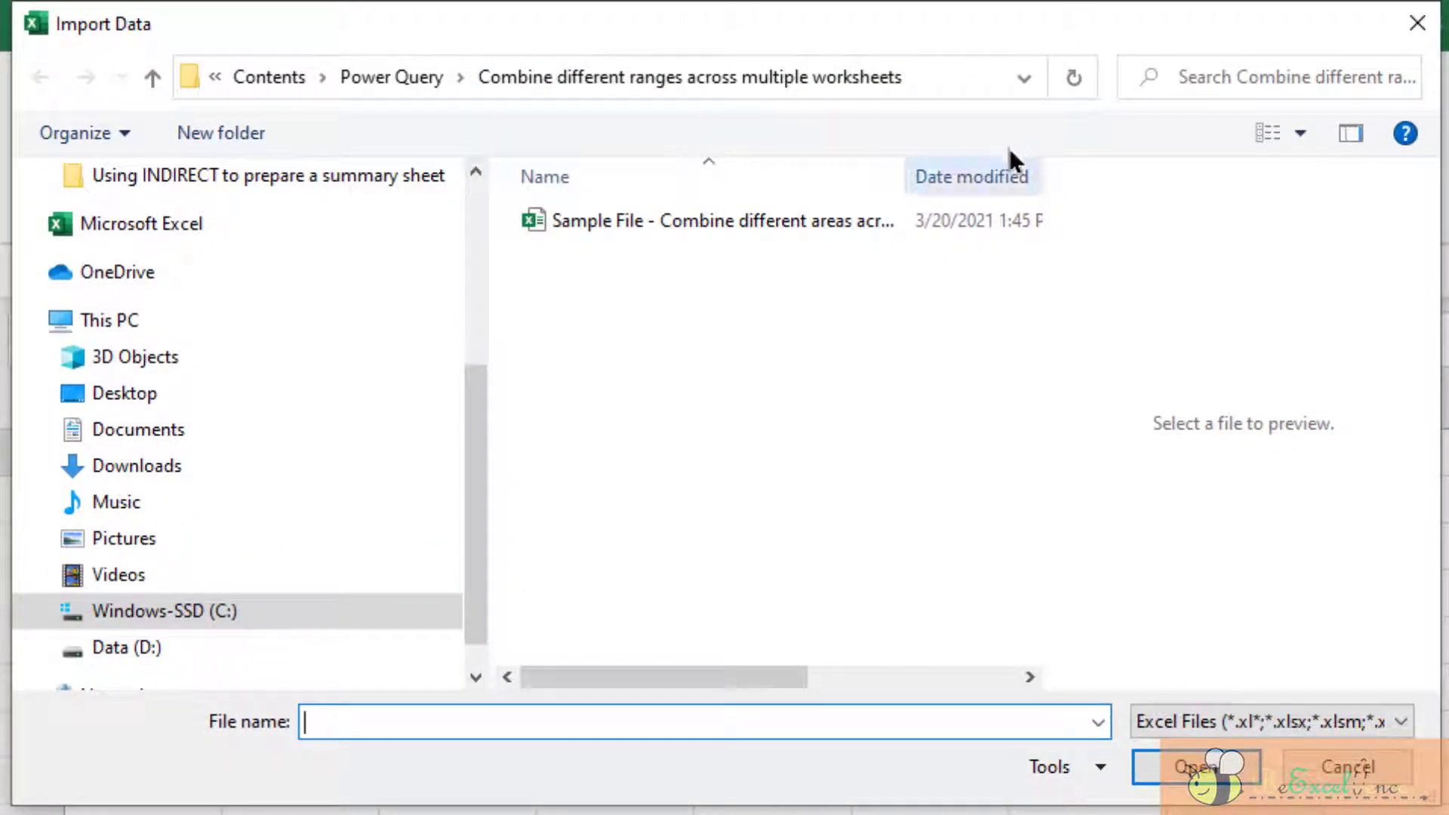
click(889, 219)
click(1196, 767)
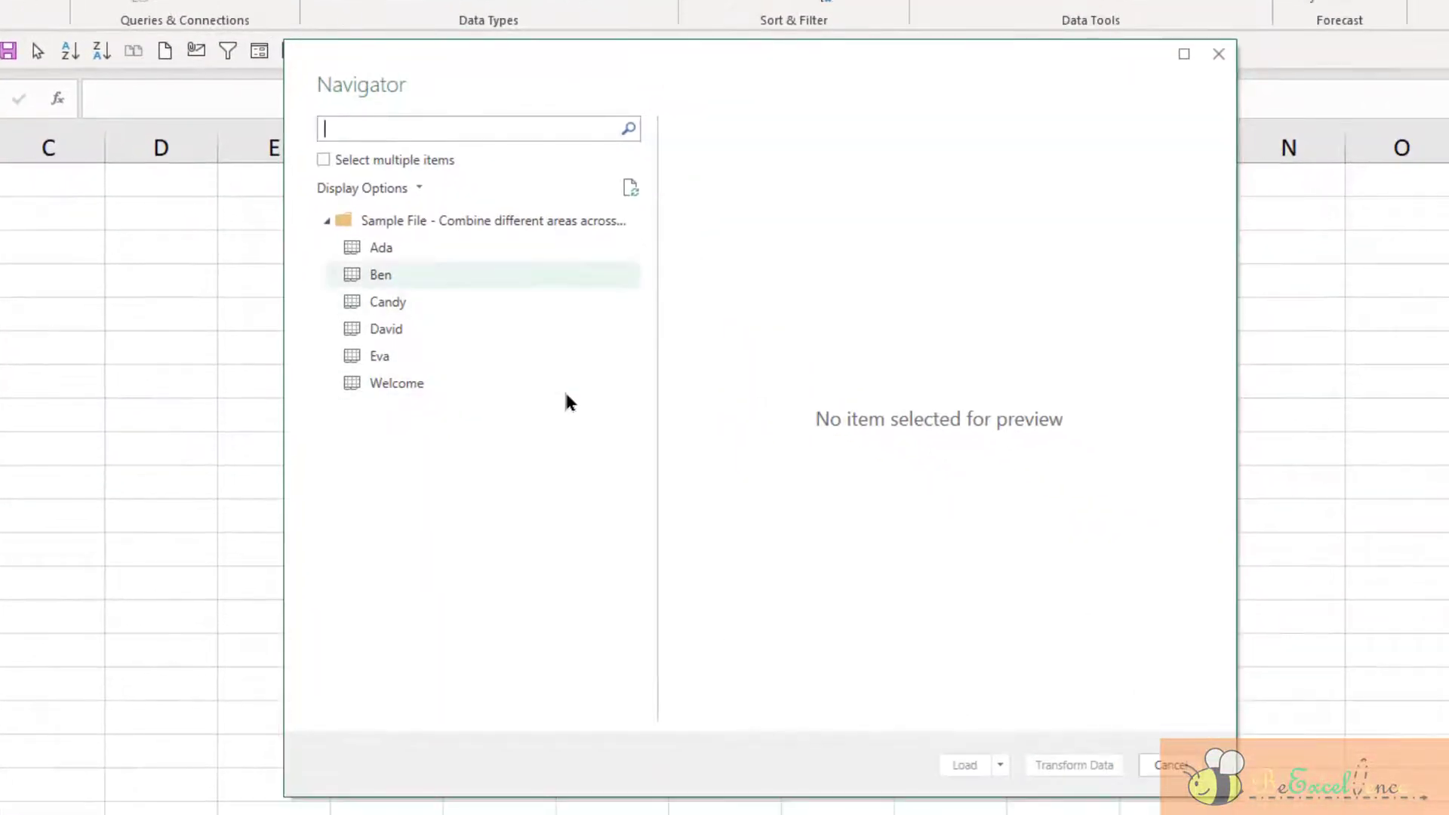
Preview the Ada and Ben sheets, then send the whole Sample File to Power Query with Transform Data
click(407, 244)
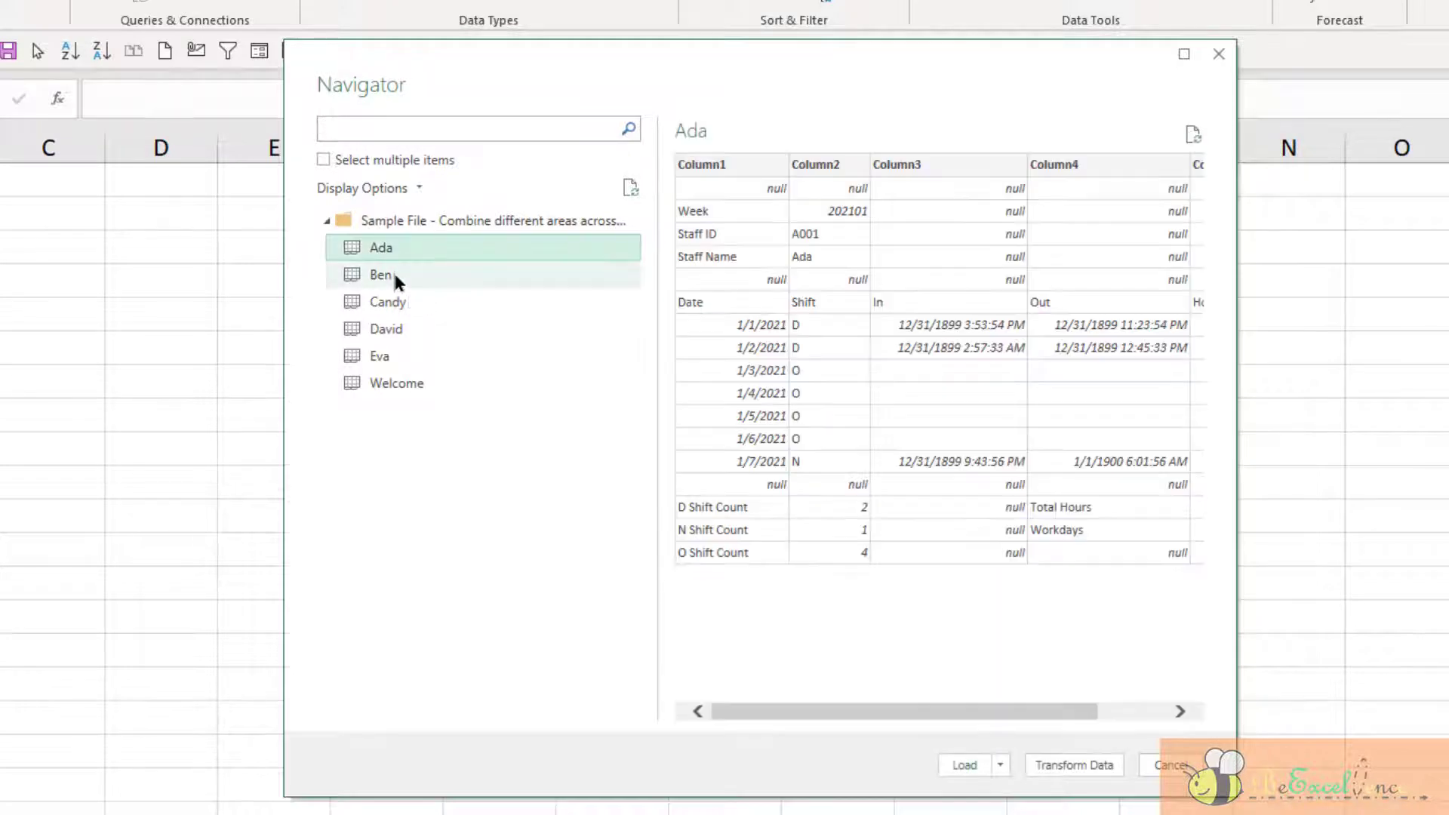
click(393, 273)
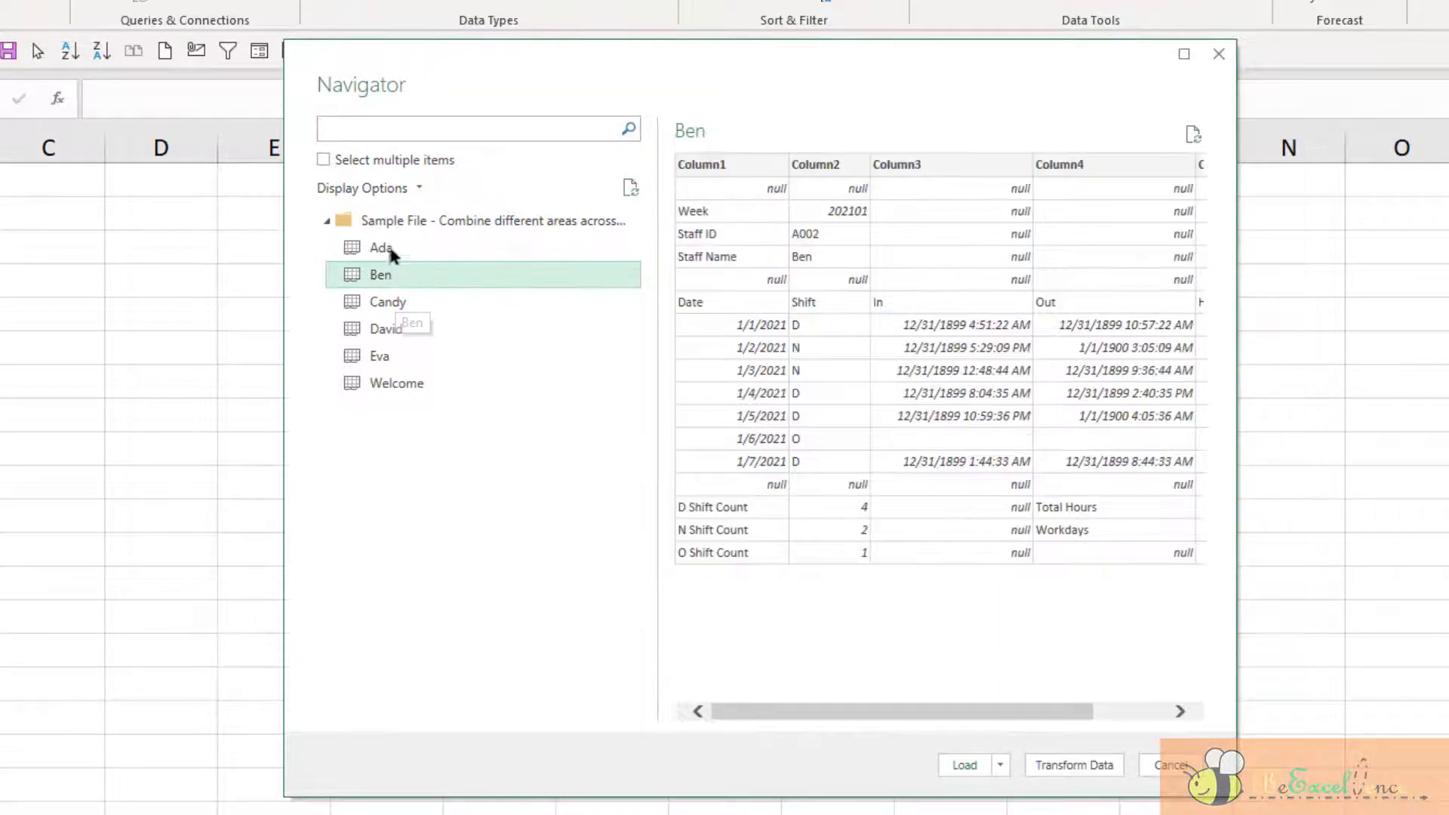
click(374, 160)
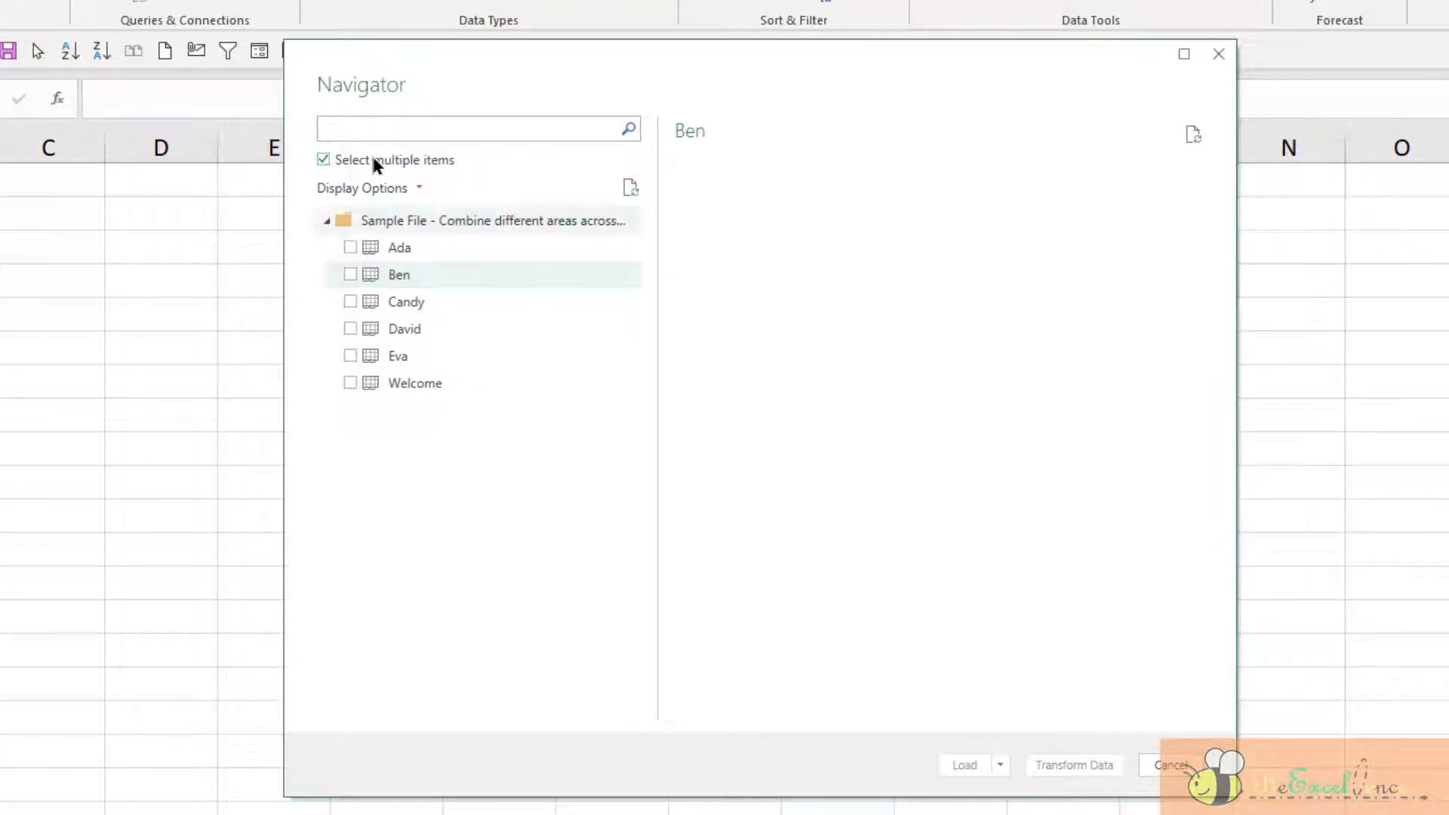
click(342, 157)
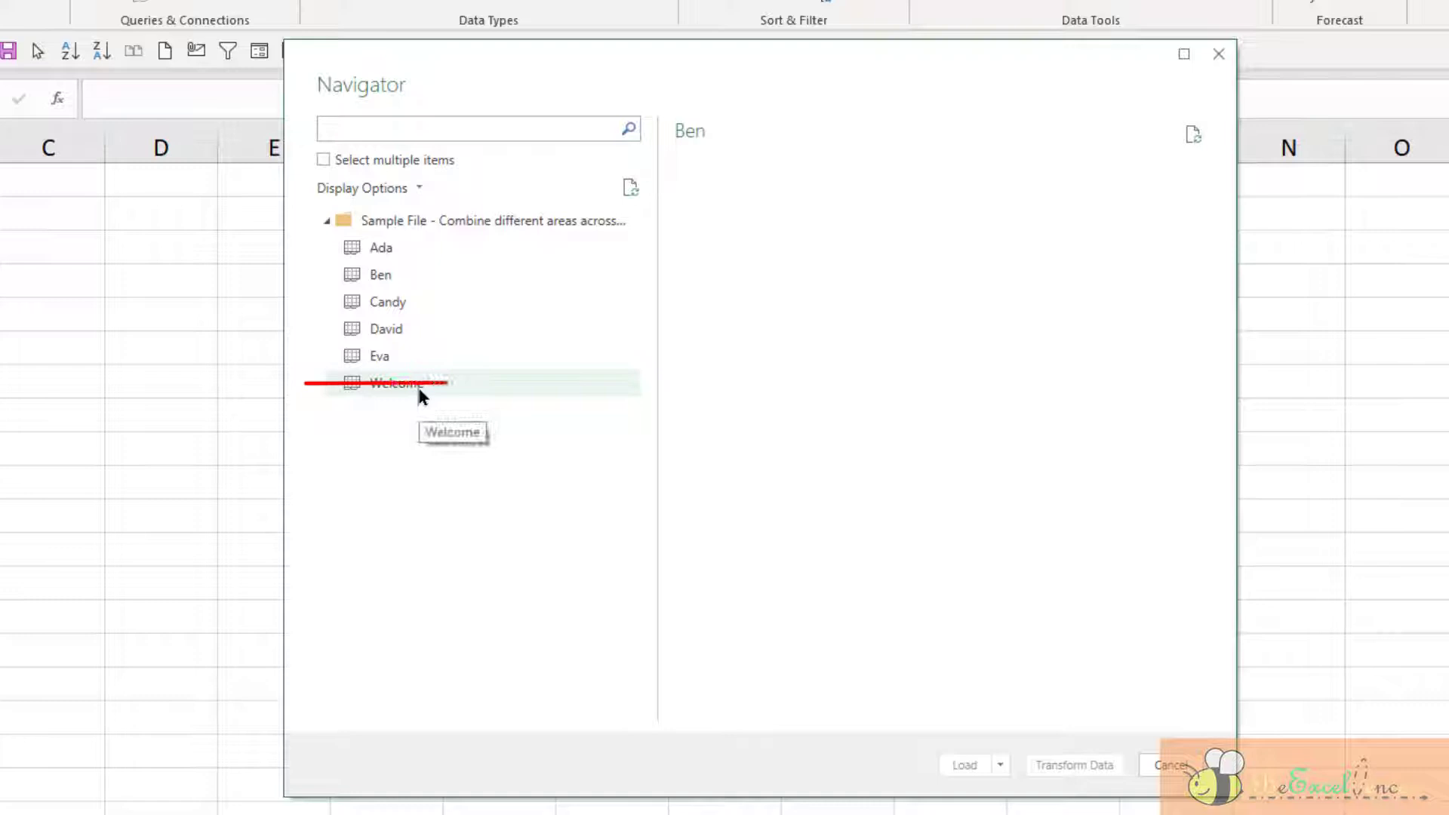
right_click(413, 221)
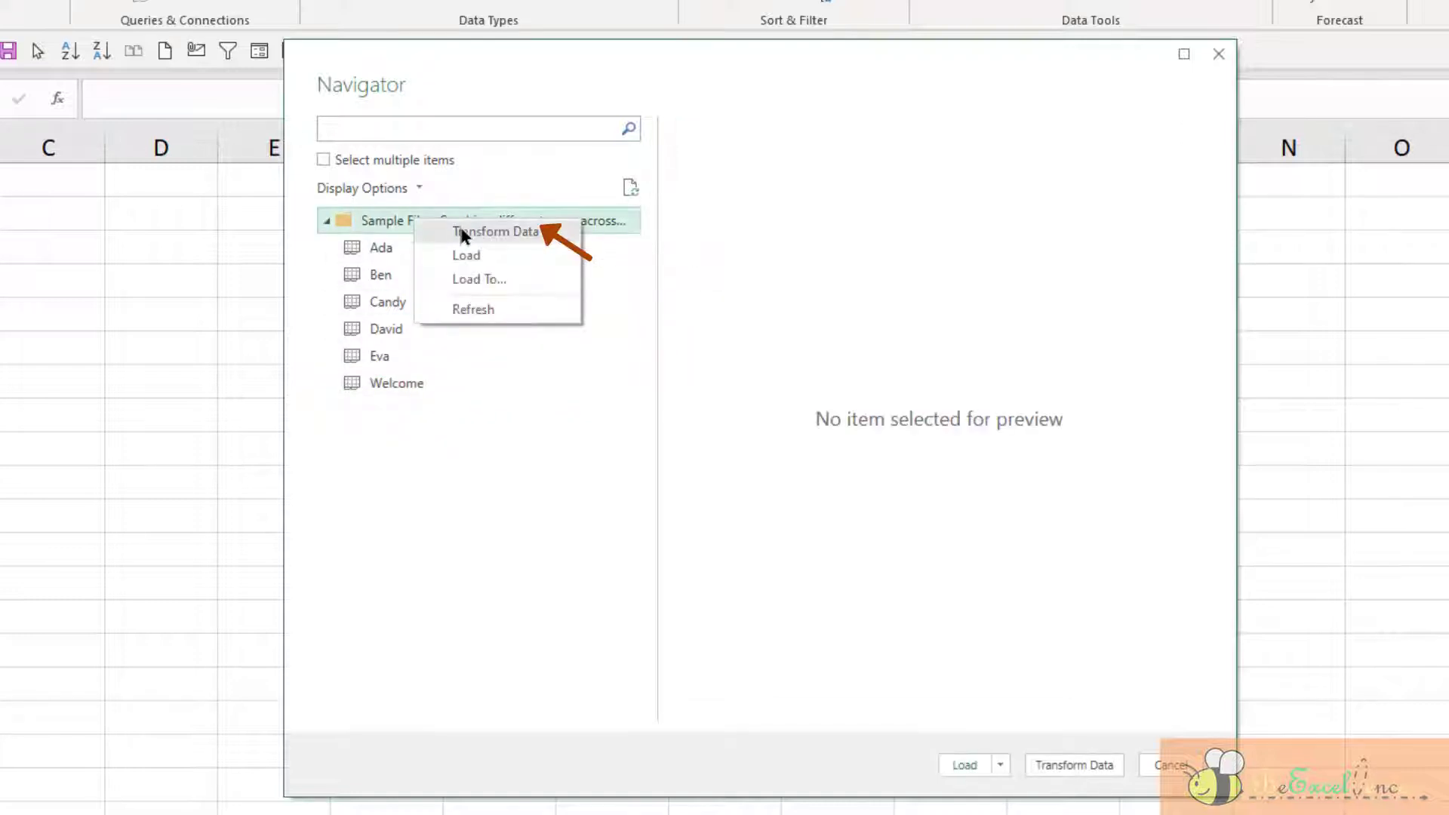
click(553, 239)
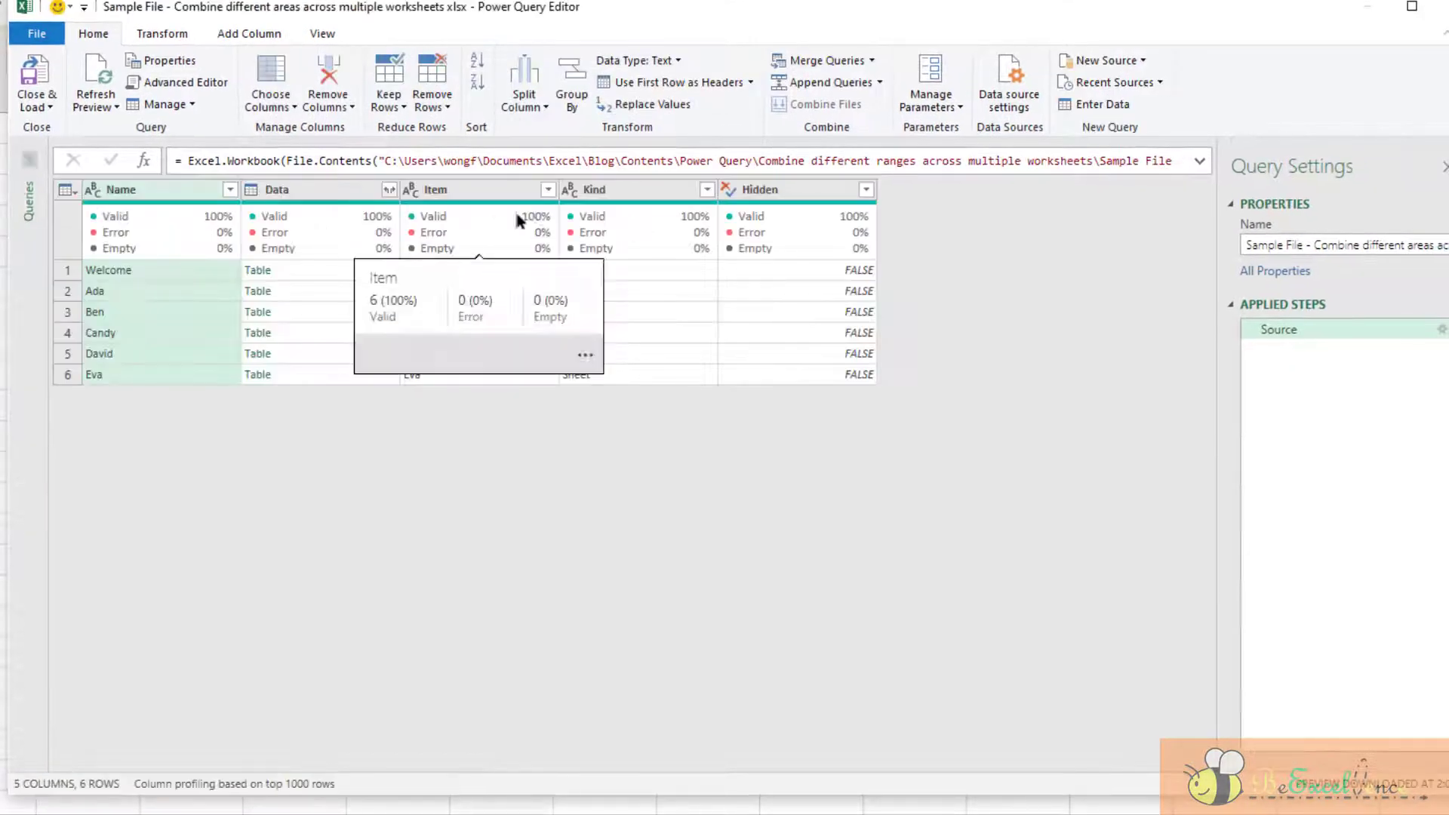
Expand the Queries pane and filter the Hidden column to equal FALSE
click(26, 158)
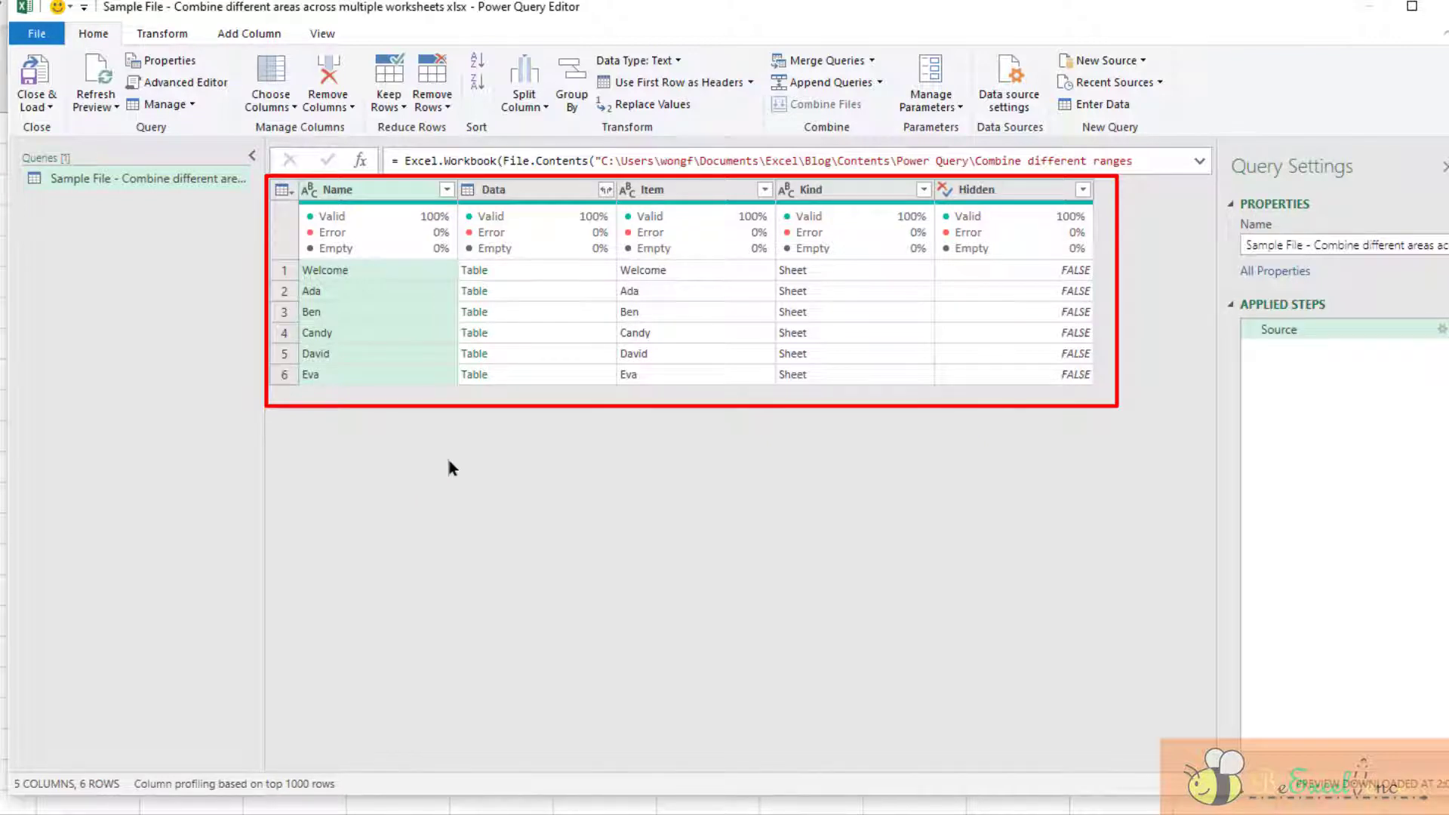
click(1015, 189)
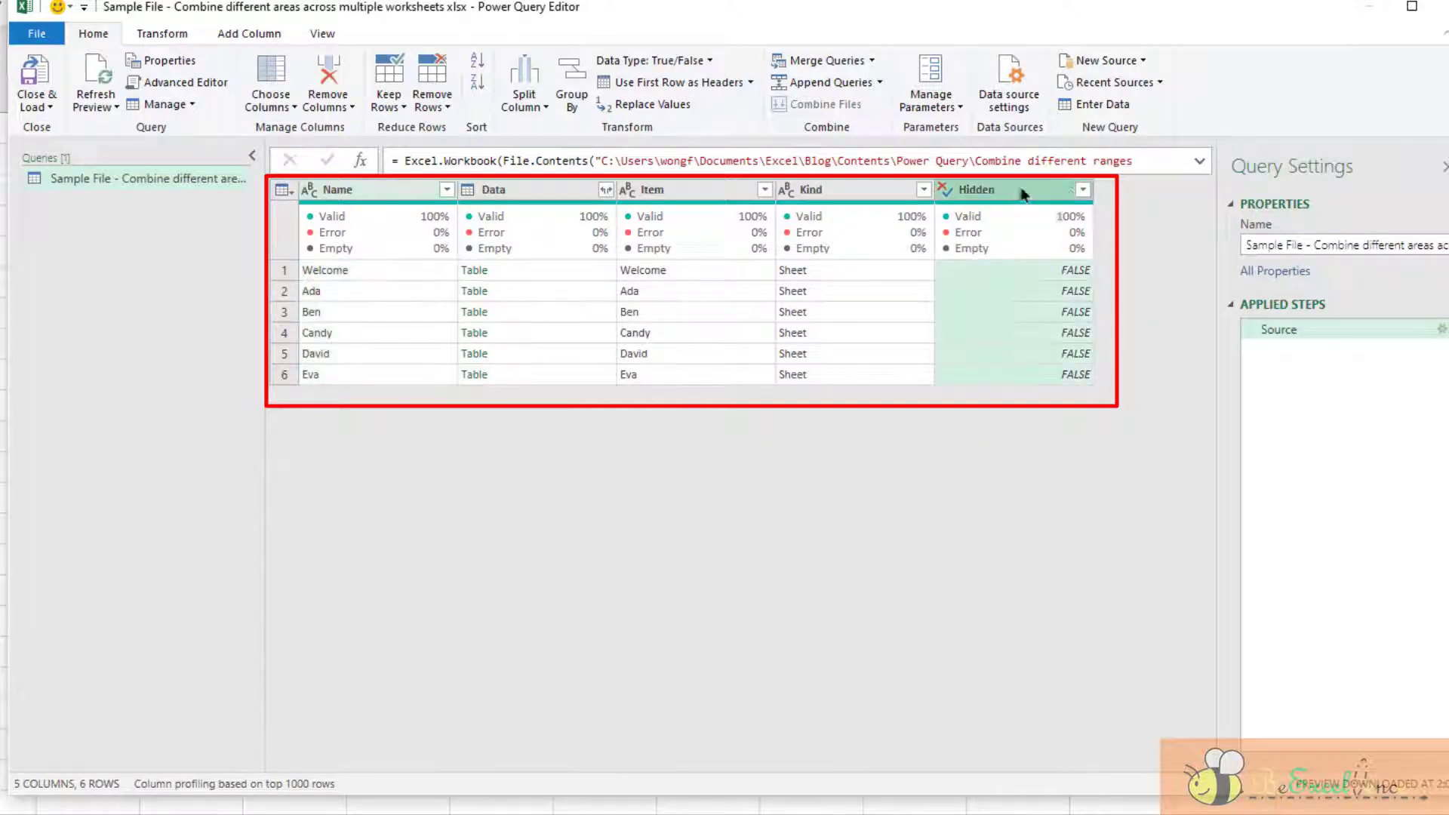
click(1082, 191)
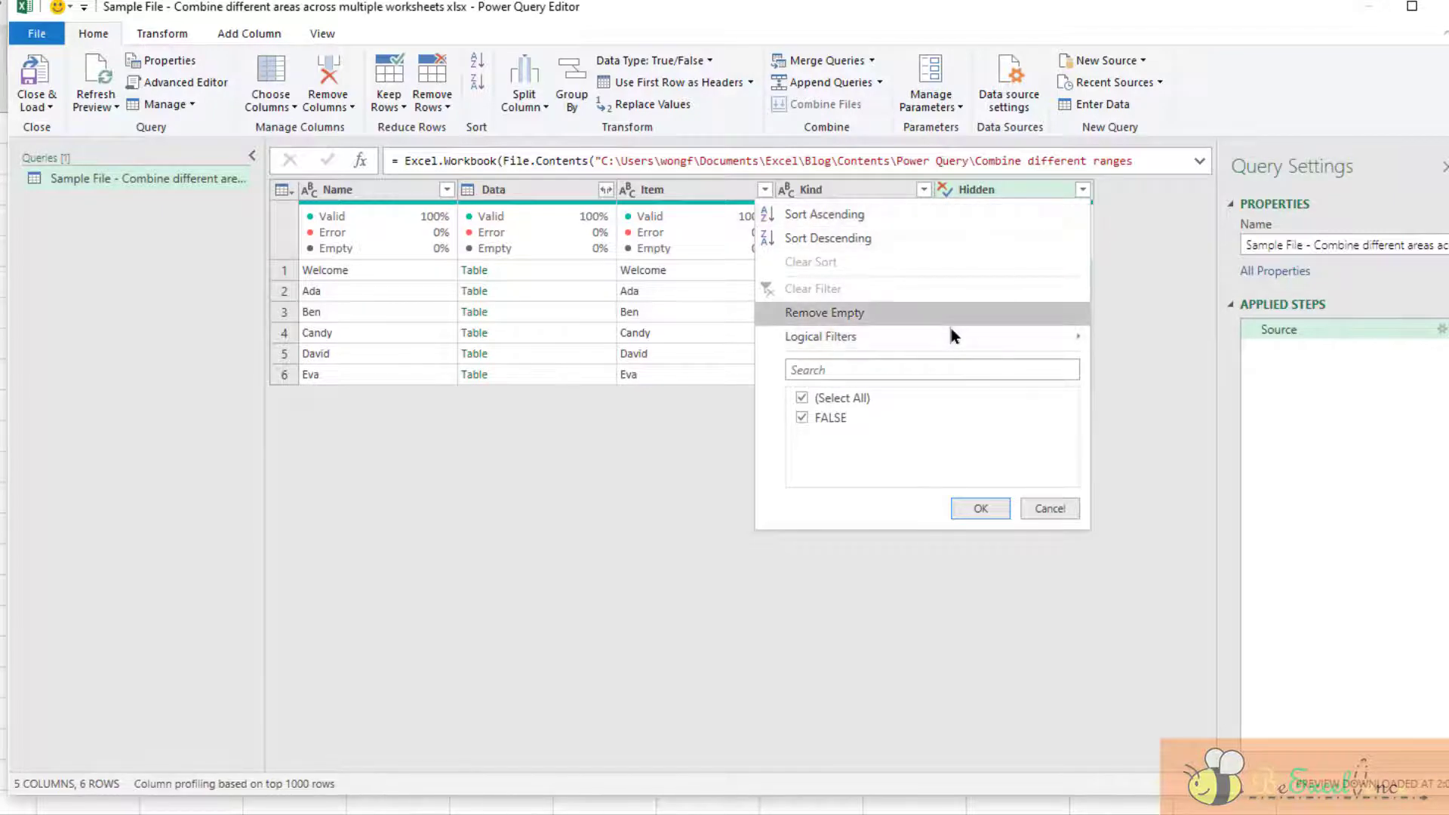
mouse_move(1034, 337)
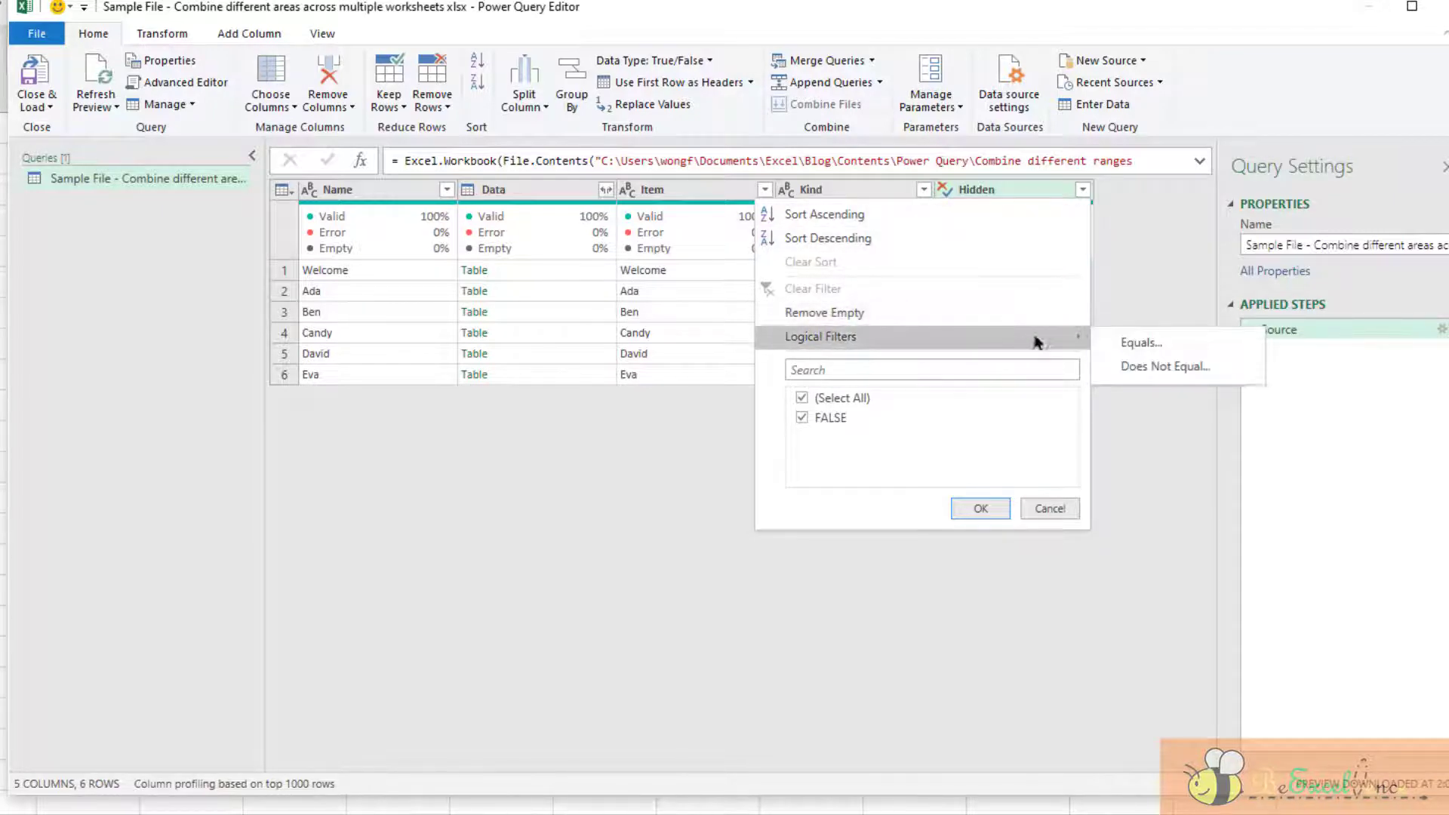
click(1138, 342)
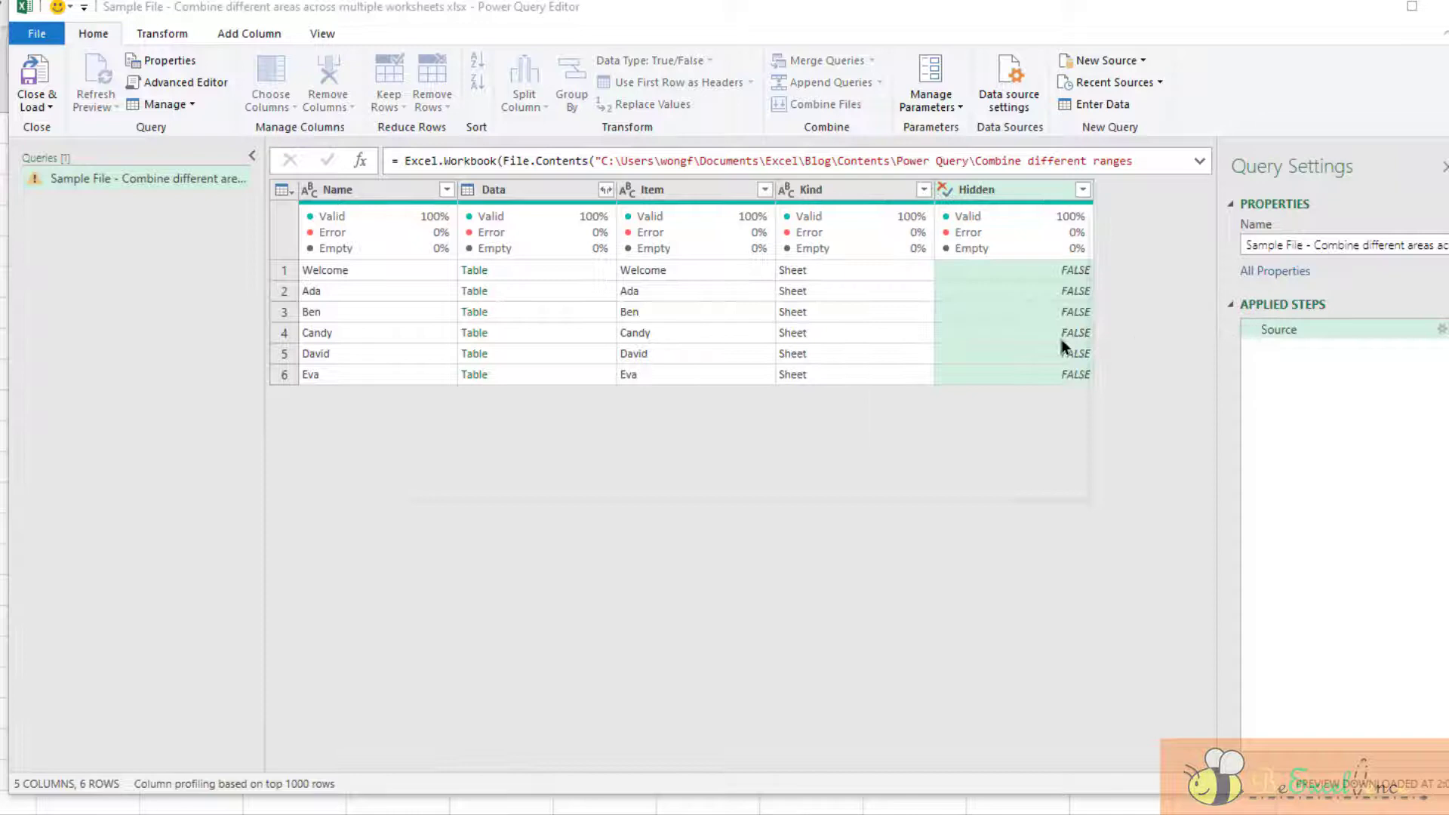
click(611, 347)
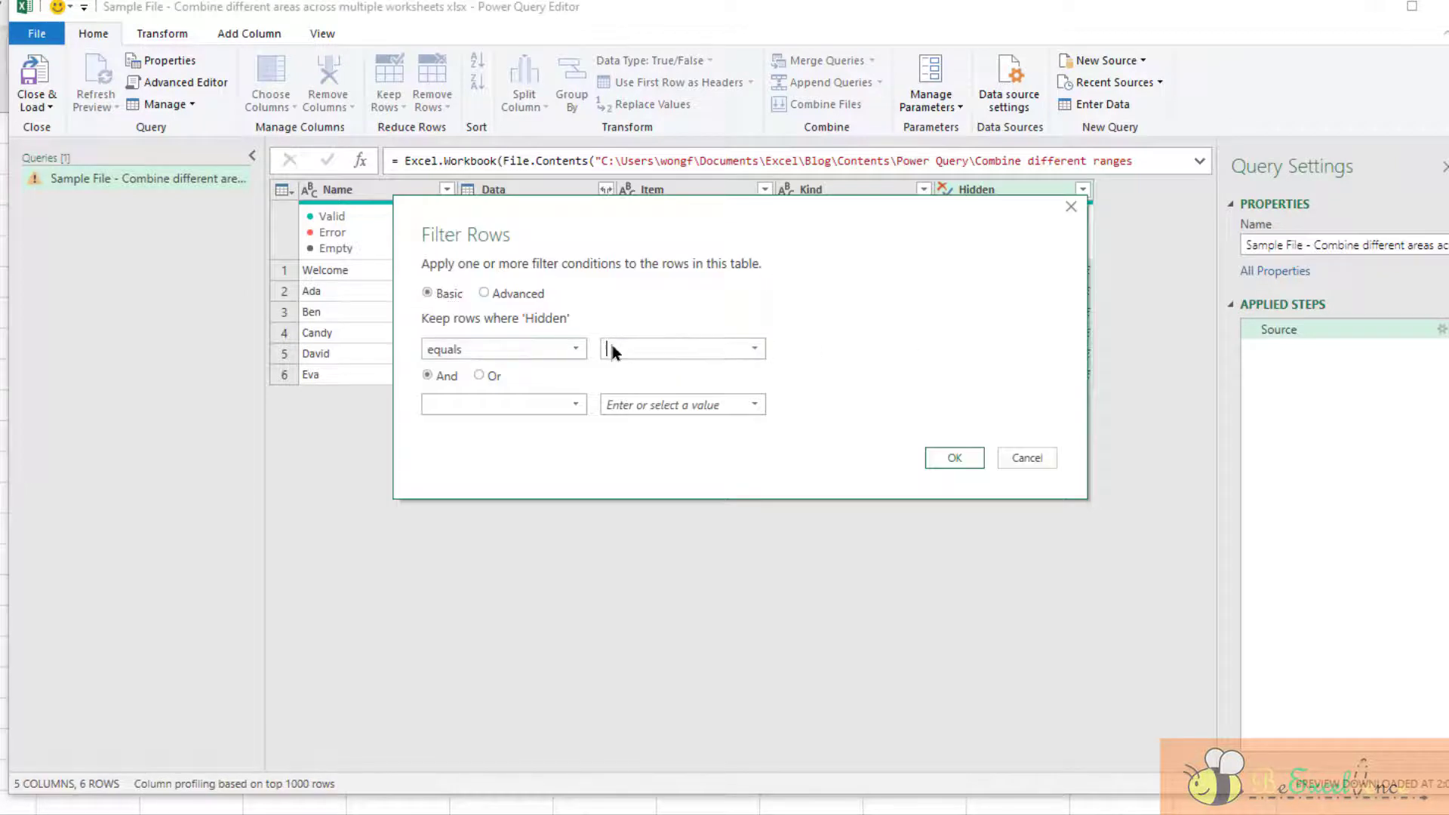
click(754, 348)
click(737, 371)
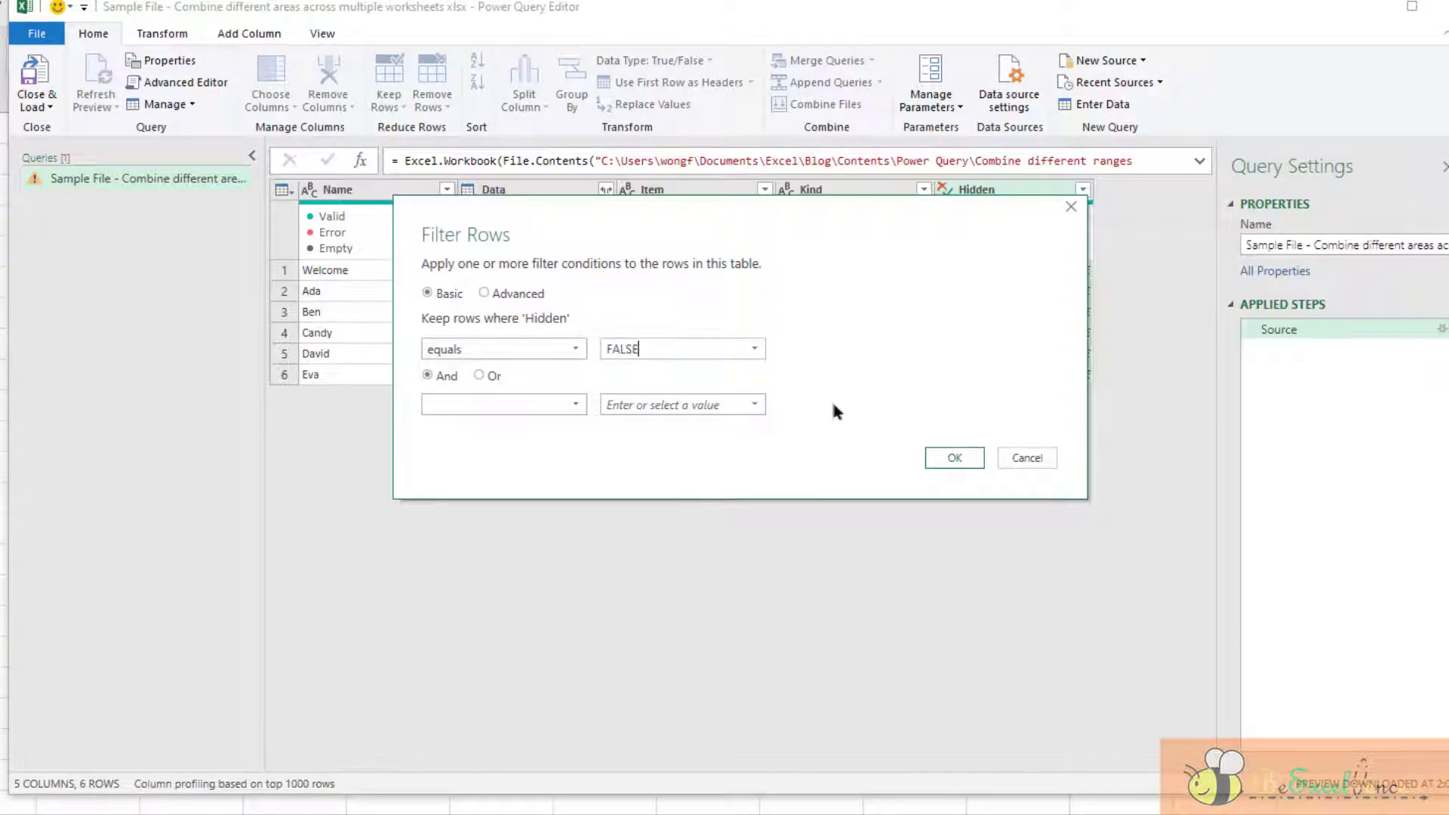
click(955, 457)
Filter the Kind column to equal Sheet
click(923, 190)
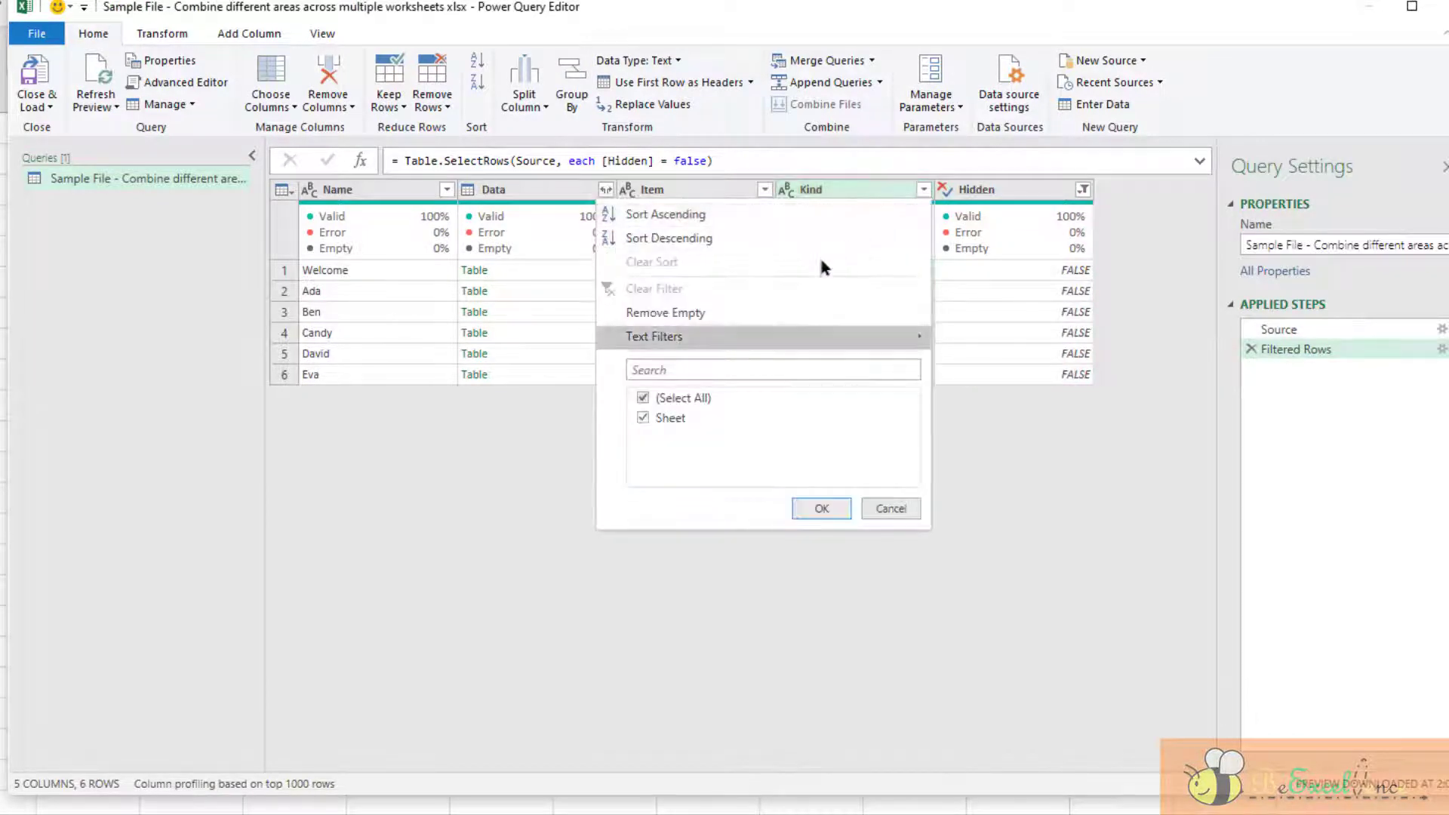
mouse_move(722, 332)
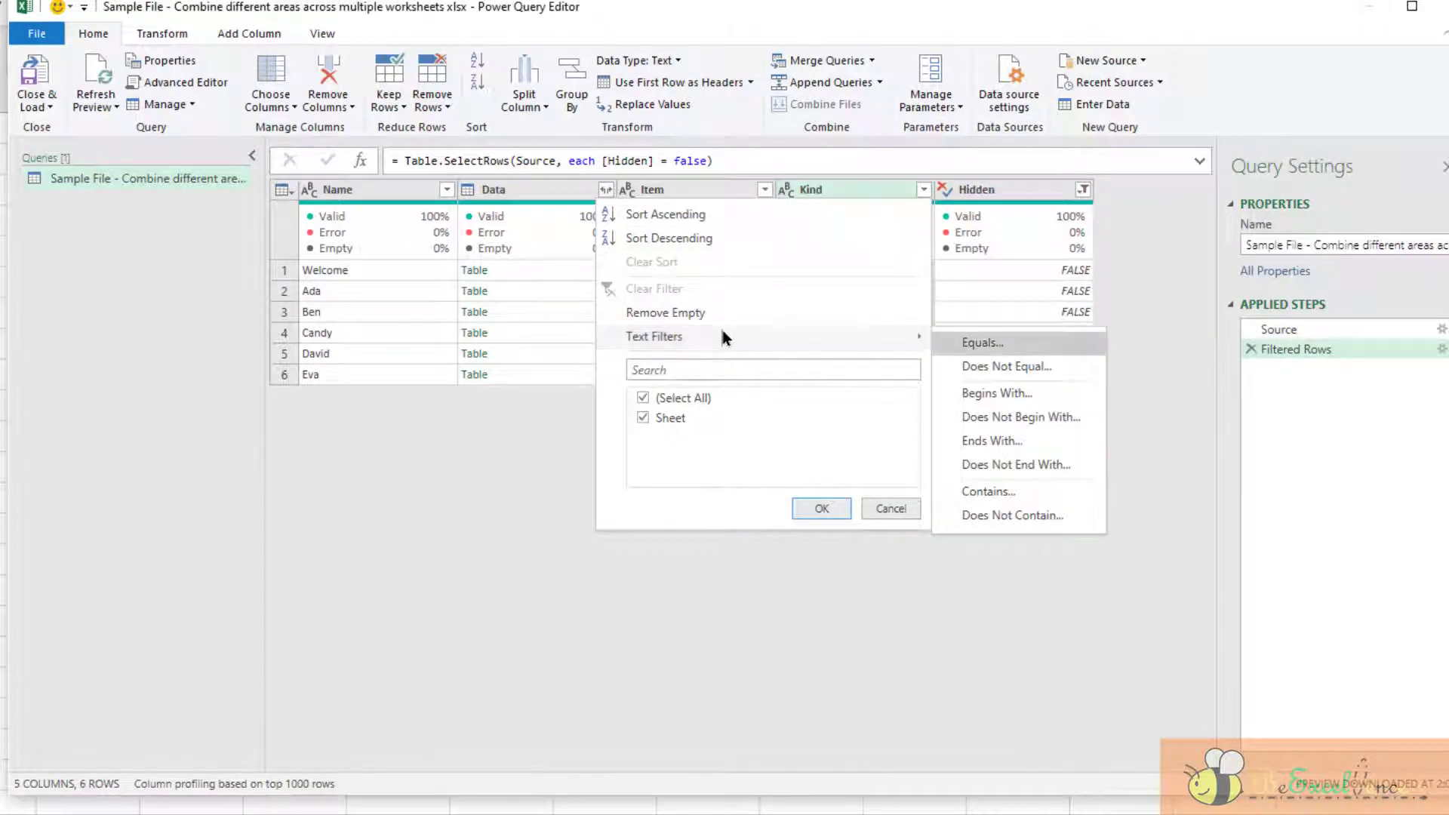
click(1025, 344)
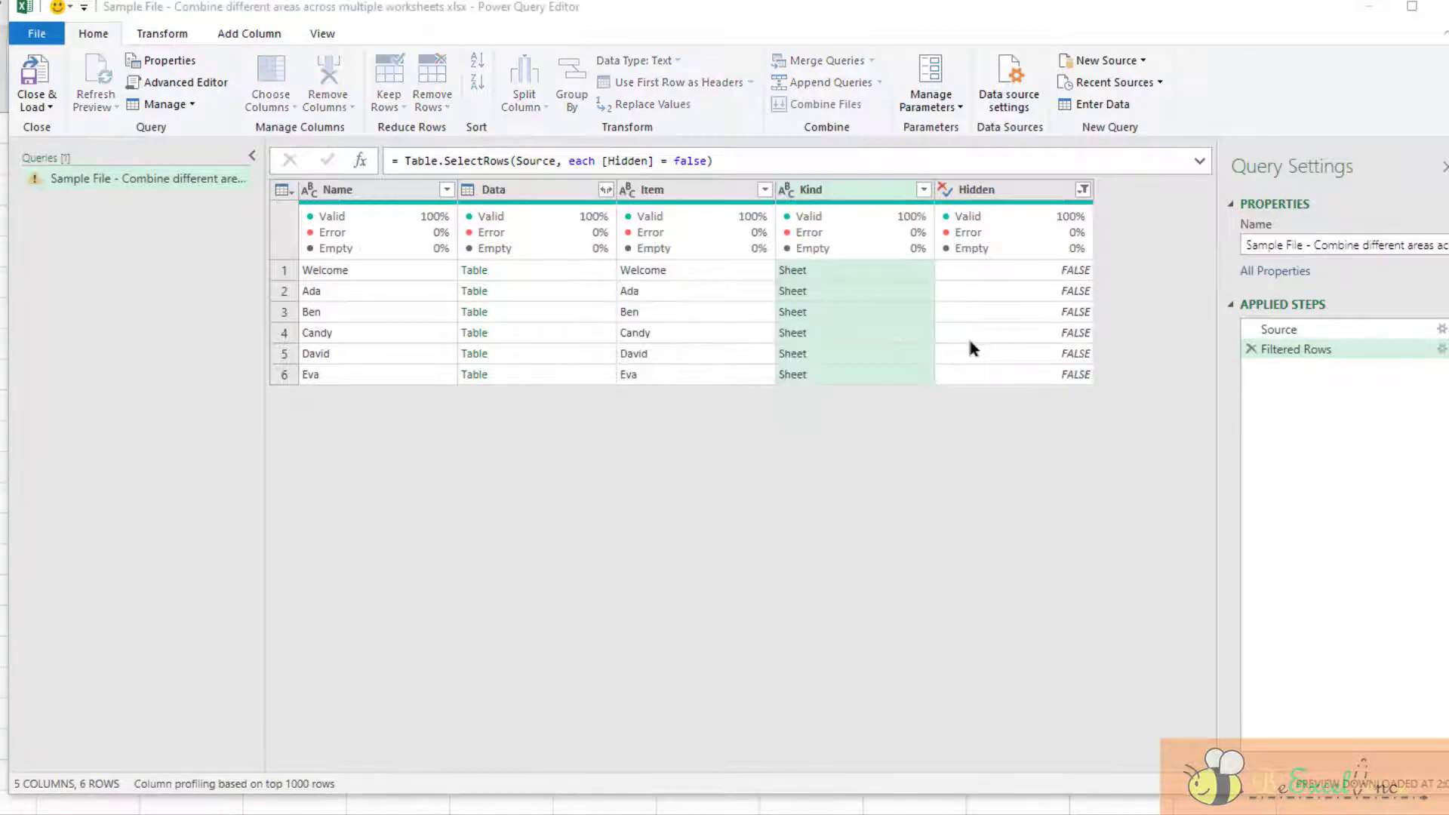
click(743, 349)
click(755, 351)
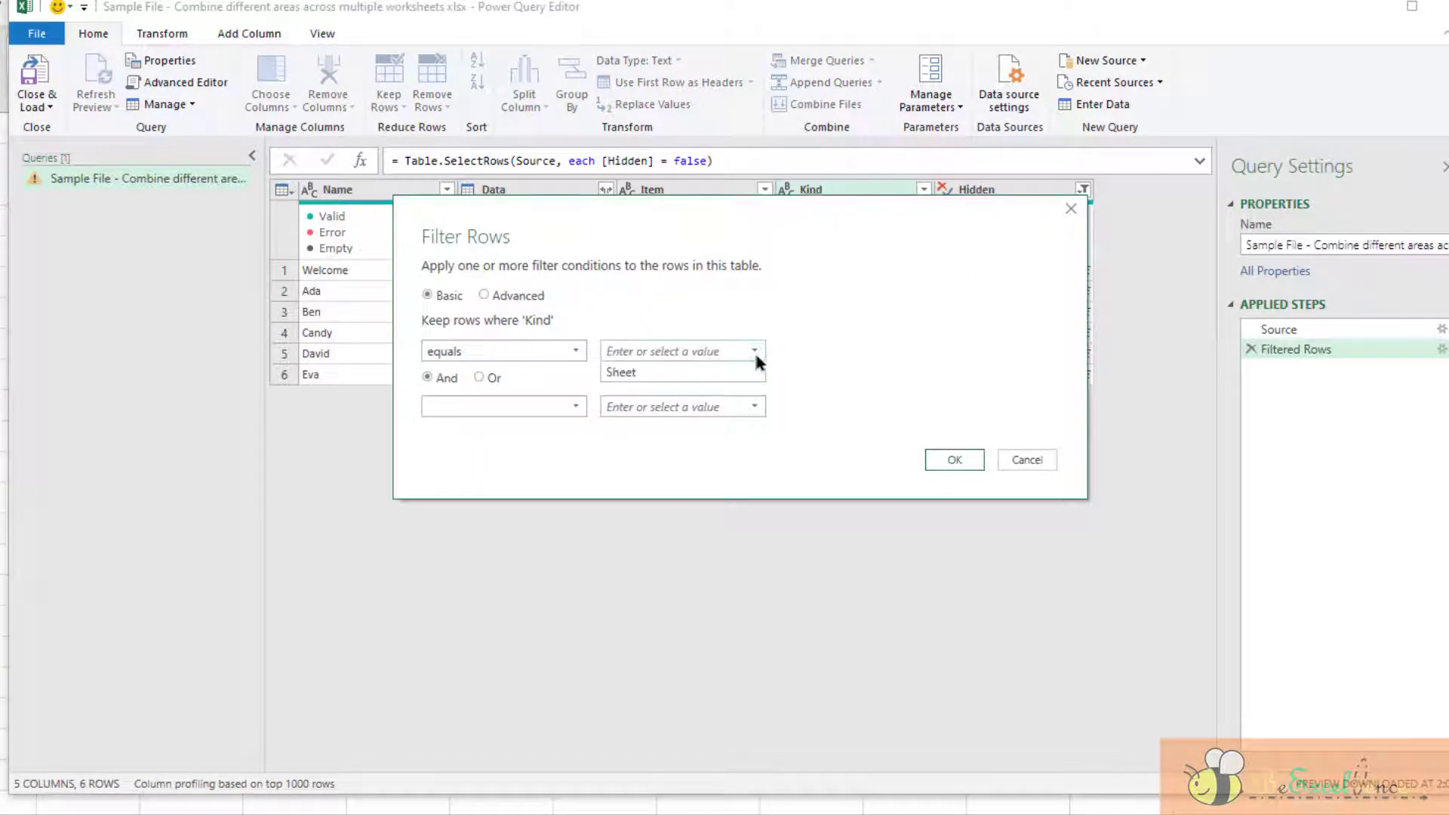
click(752, 372)
click(952, 461)
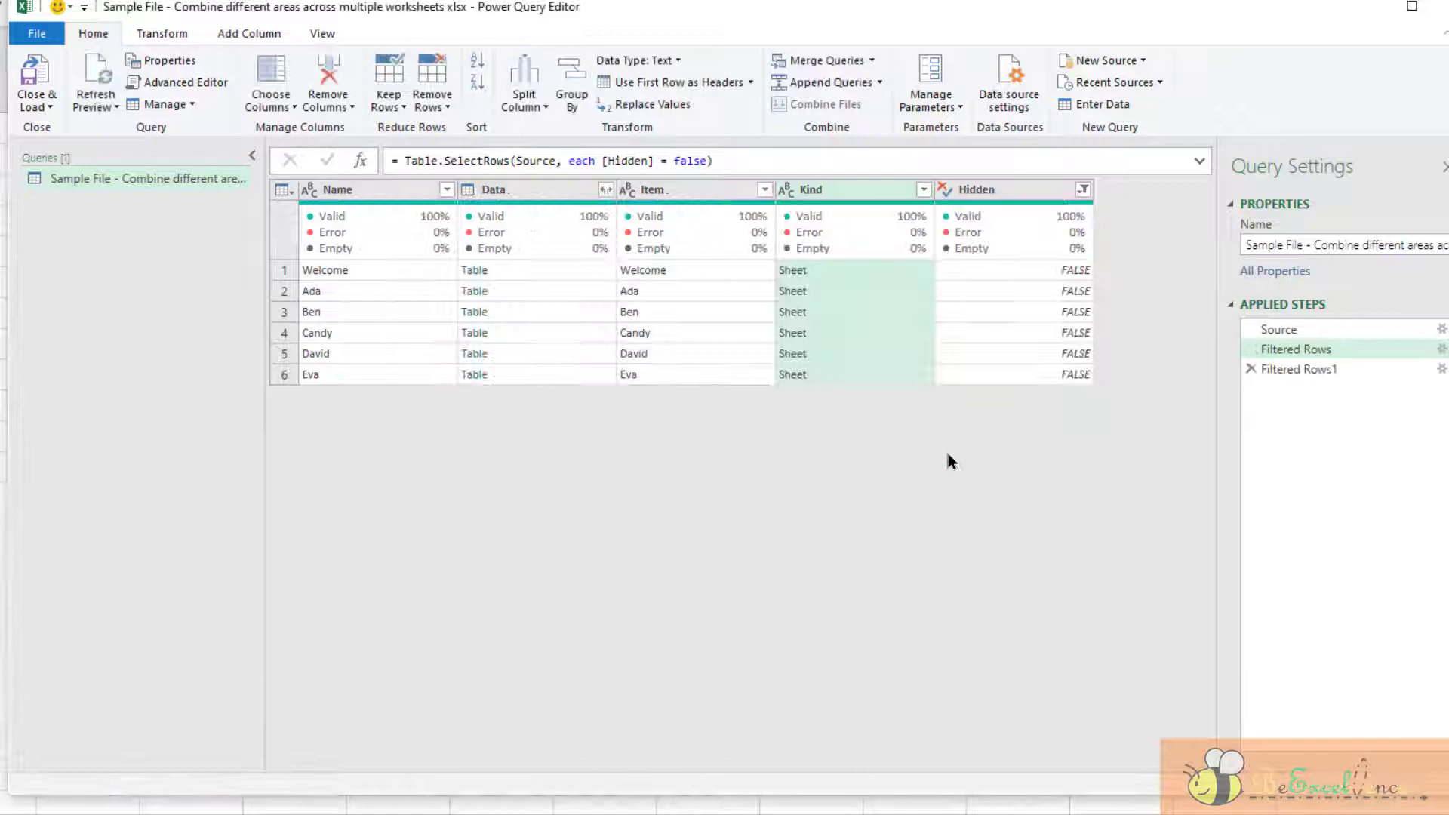
Exclude Welcome in the Name column filter, leaving Ada, Ben, Candy, David and Eva
click(409, 189)
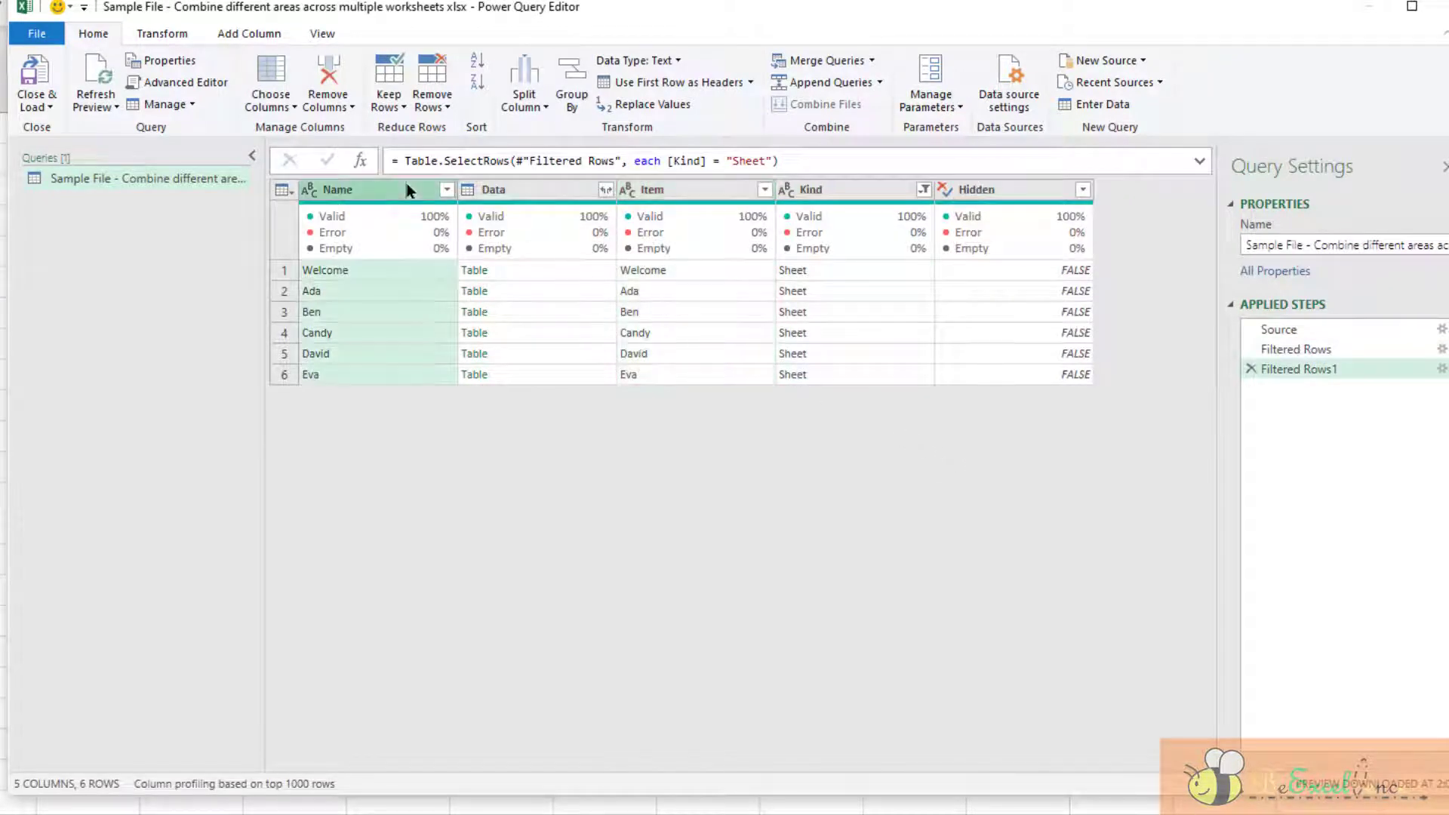
click(447, 190)
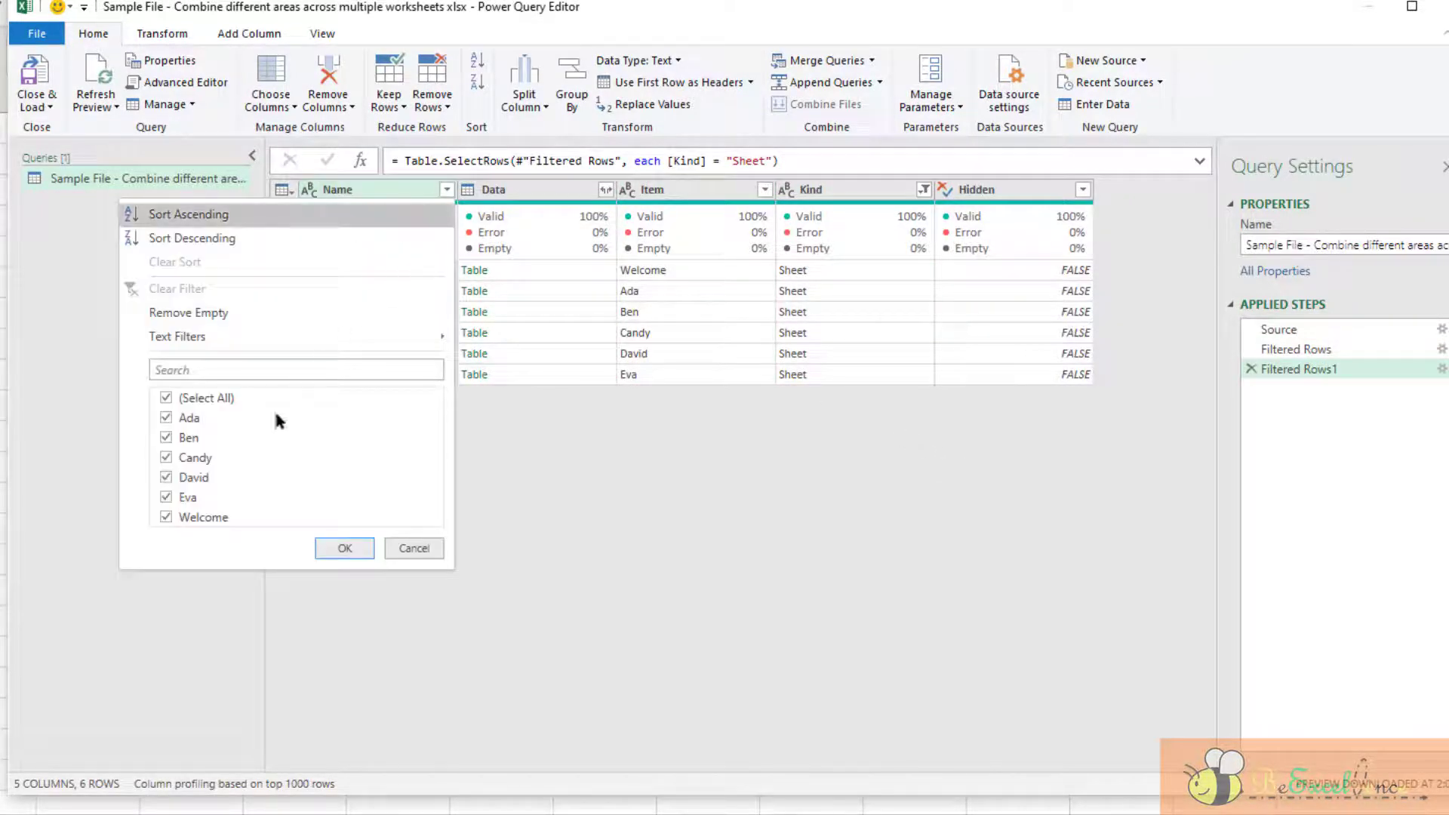
click(202, 520)
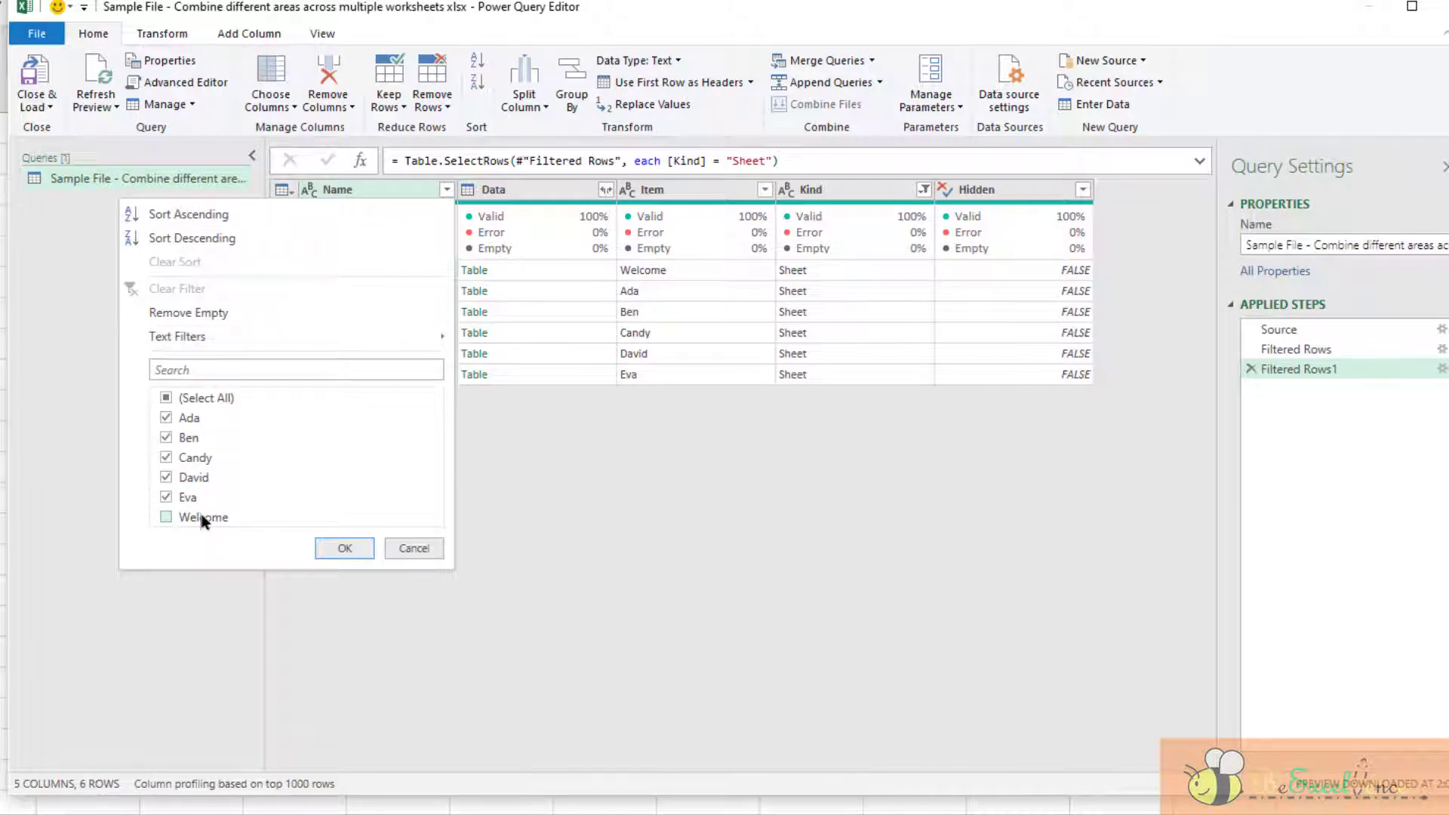
click(341, 549)
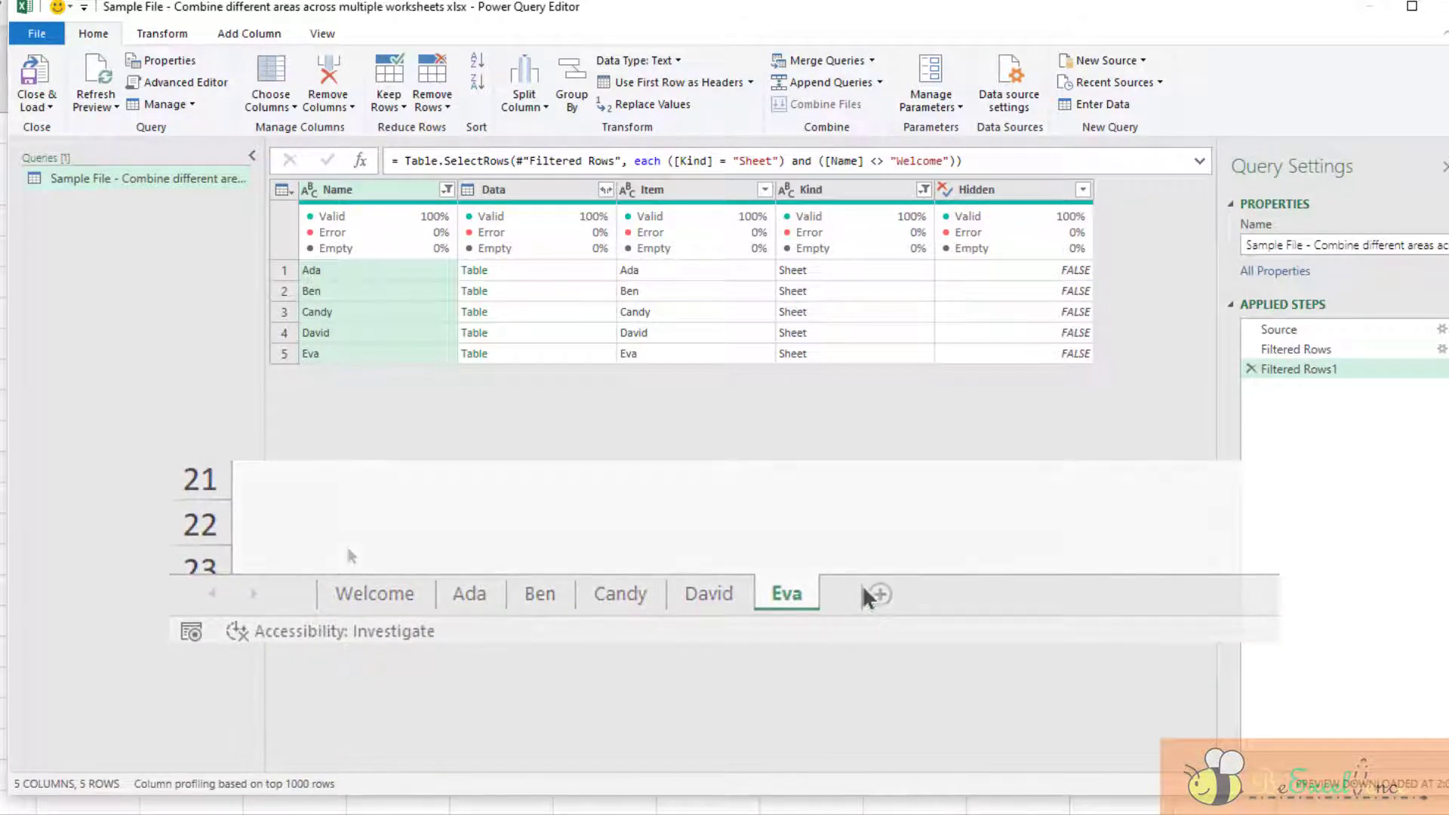
drag(790, 593, 1124, 643)
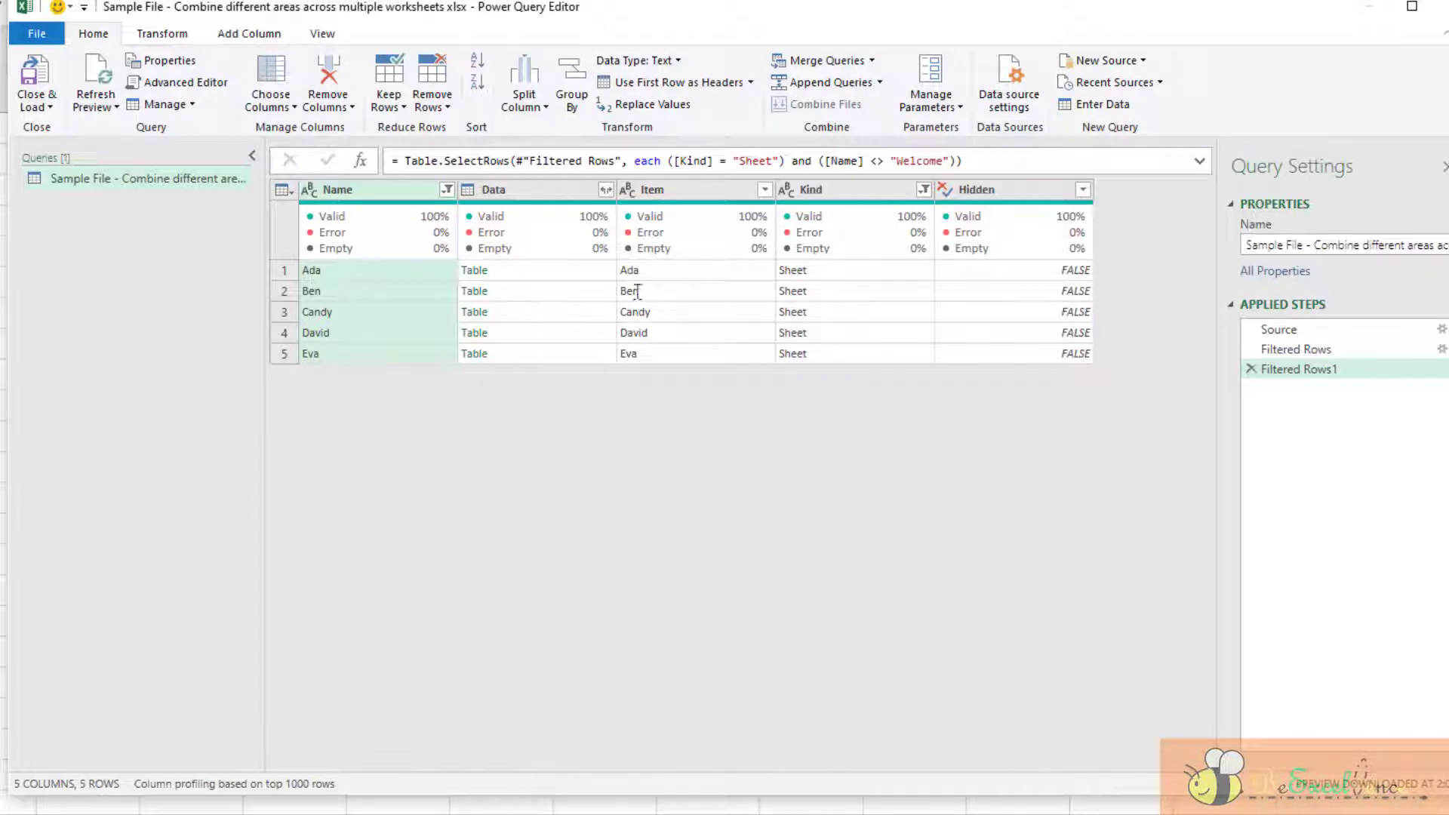
Replace the query name in Query Settings with CombineData
click(1394, 246)
drag(1363, 245, 1402, 249)
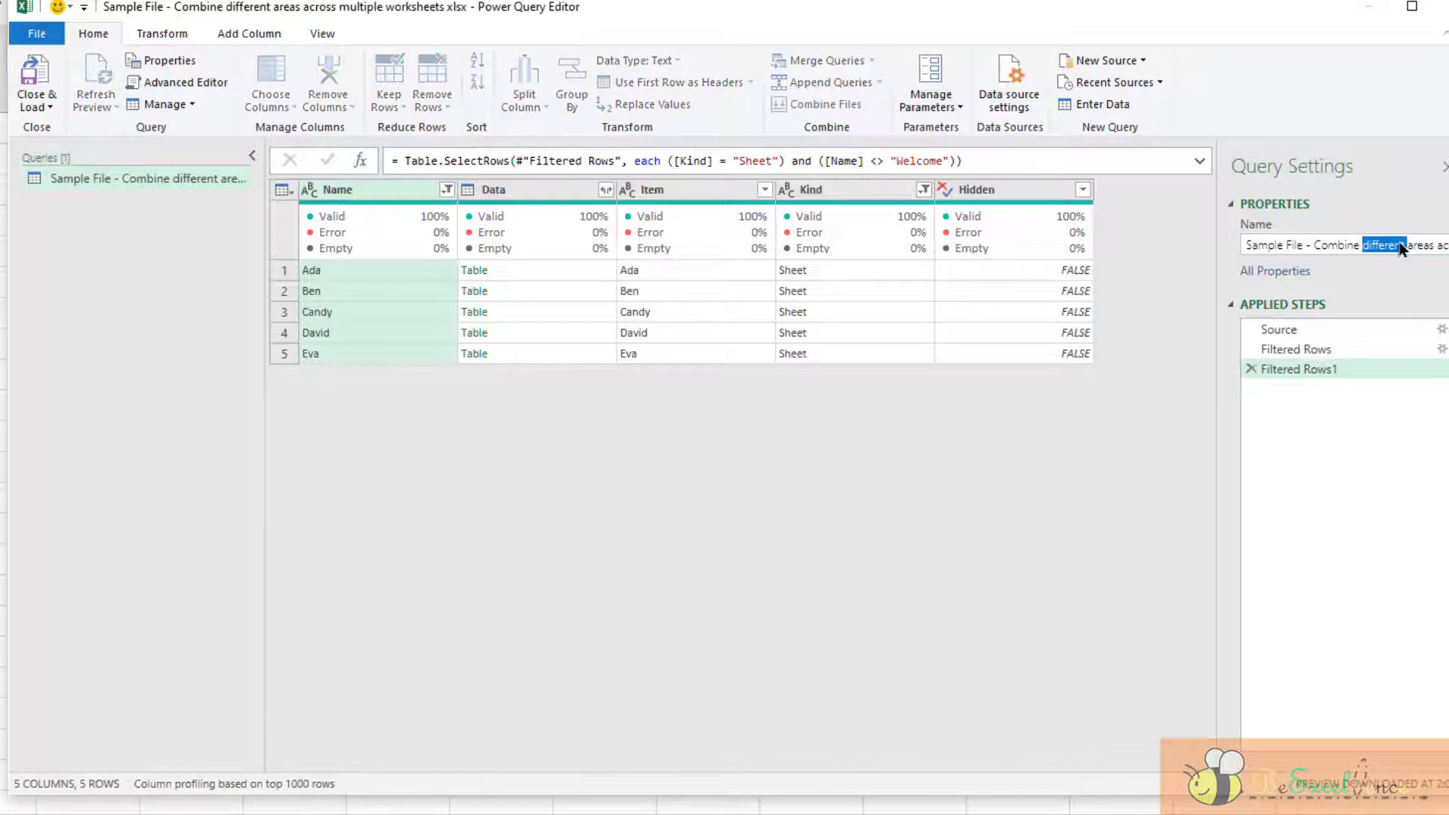
key(ctrl+a)
key(BackSpace)
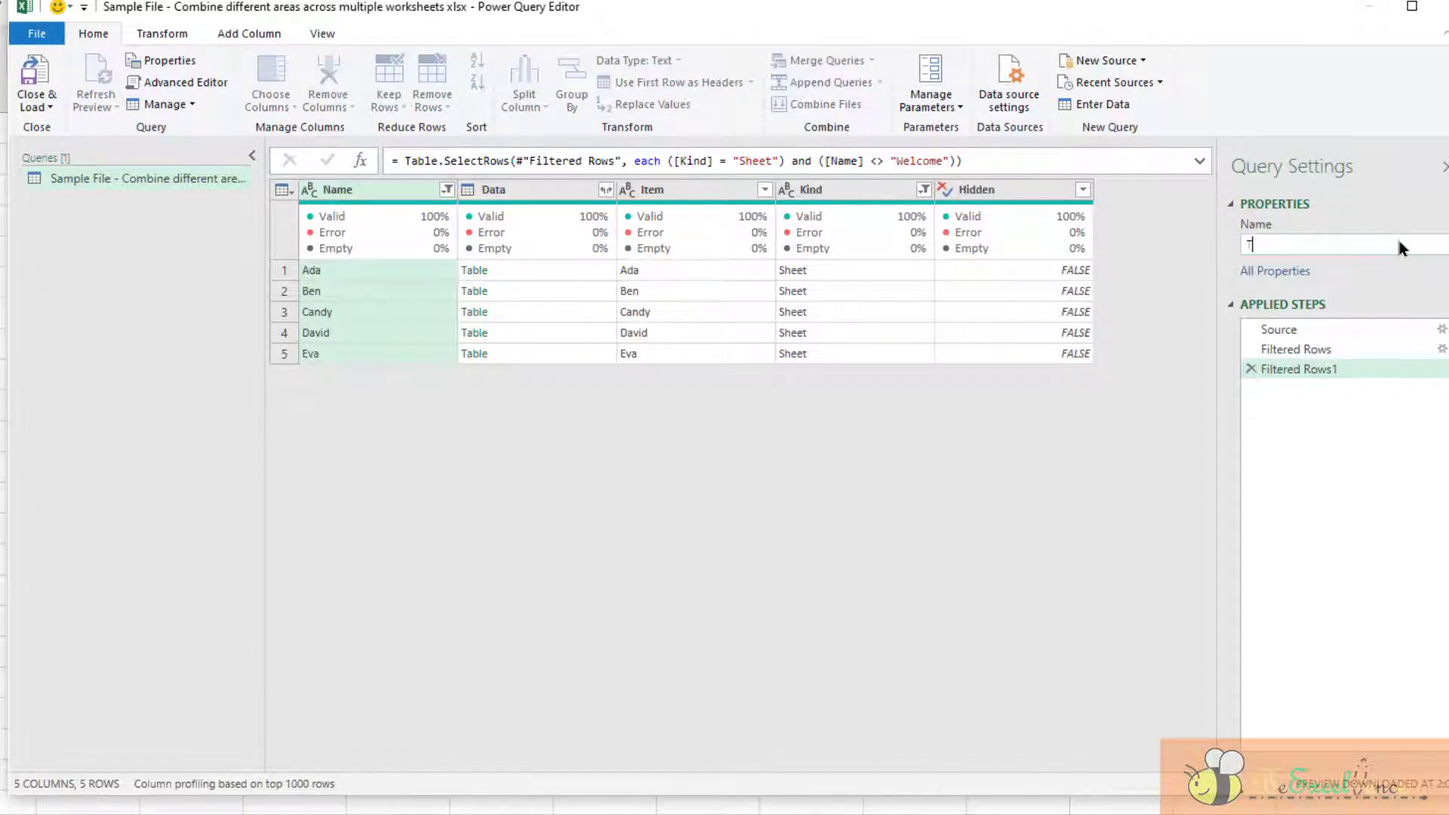
text(Combi)
key(BackSpace)
key(BackSpace)
key(BackSpace)
key(BackSpace)
text(ombineData)
key(Return)
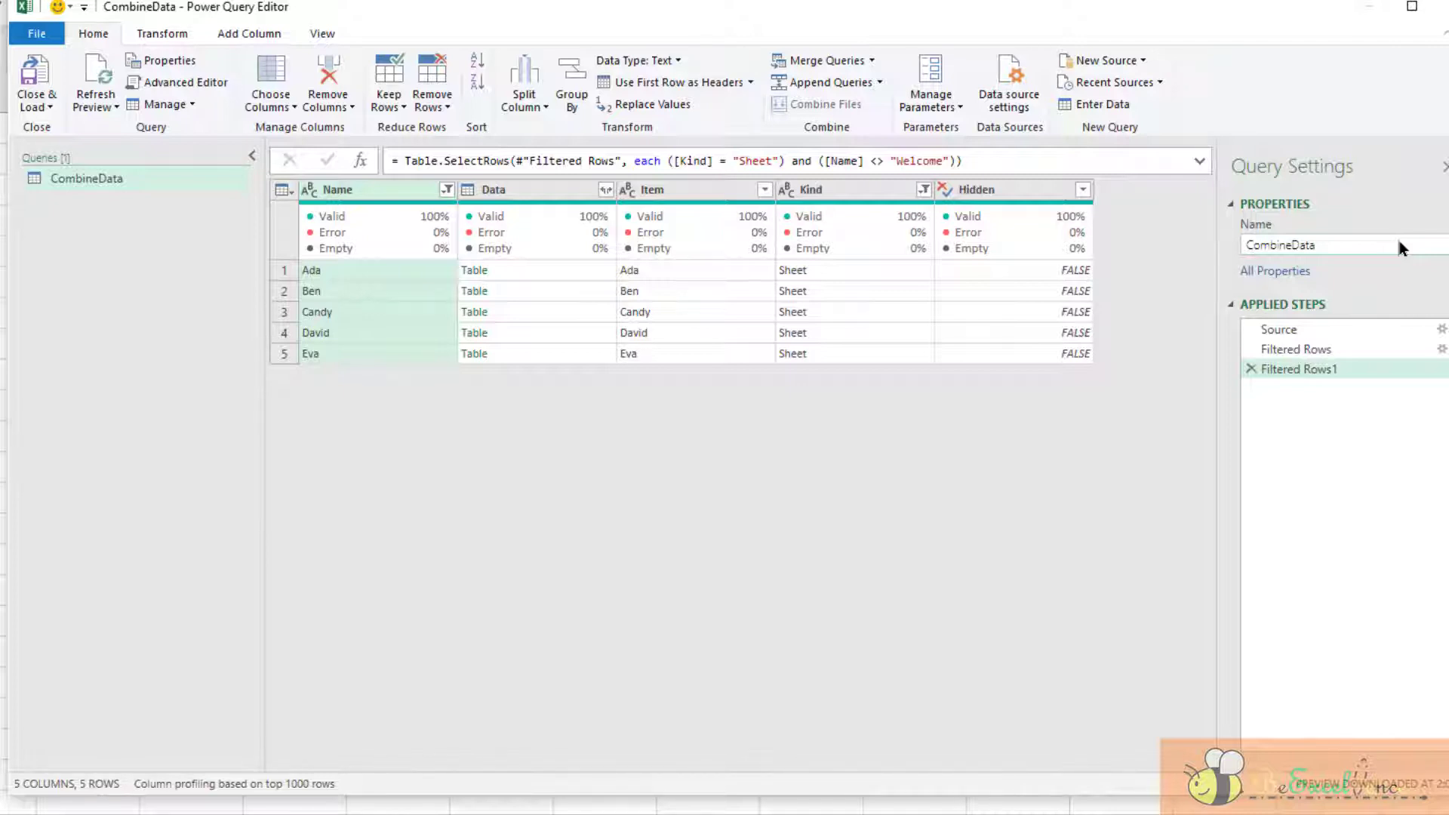
Preview each staff sheet's Data table, from Ada through Eva
click(542, 272)
click(539, 291)
click(548, 313)
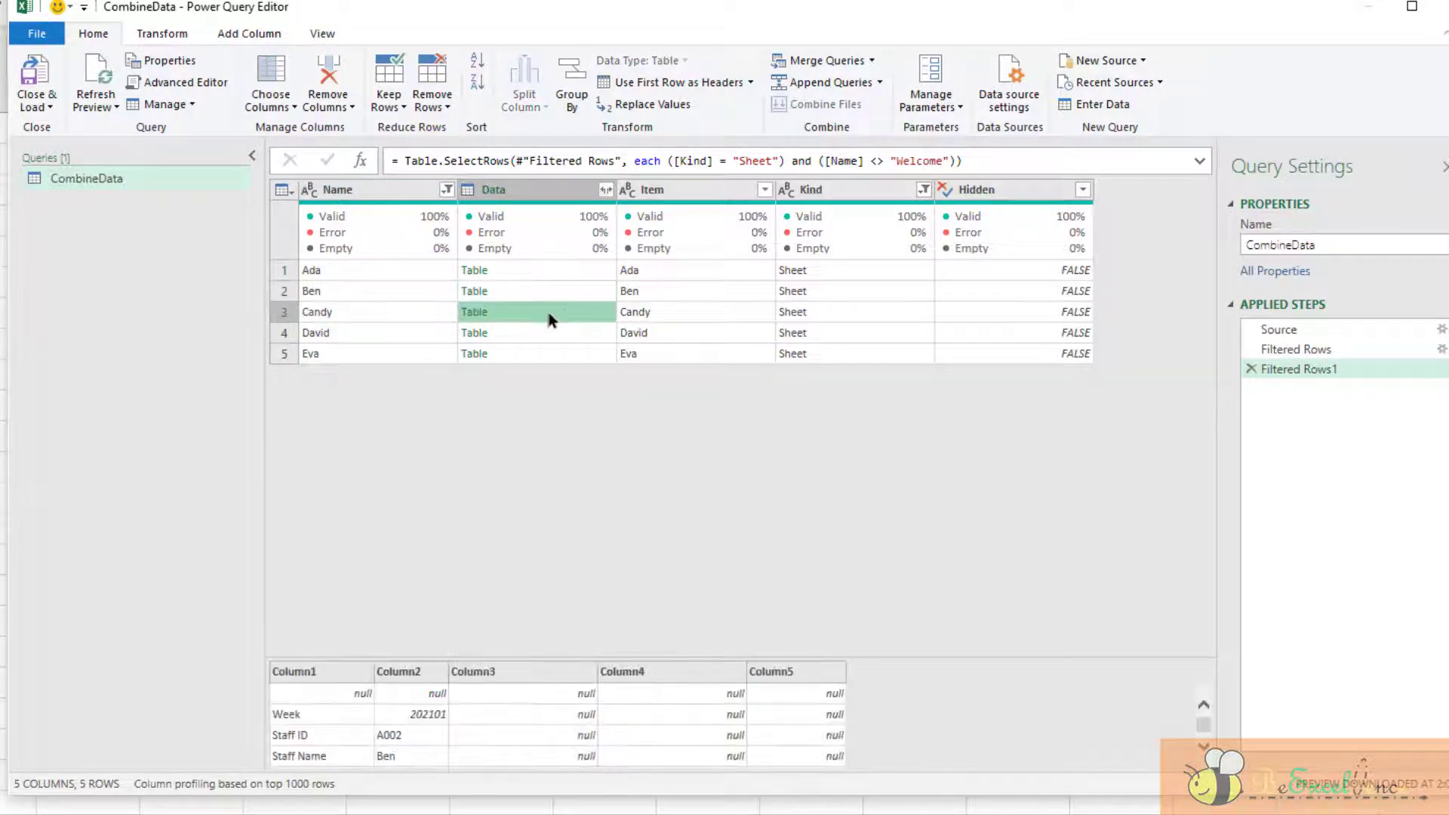
click(551, 336)
click(550, 355)
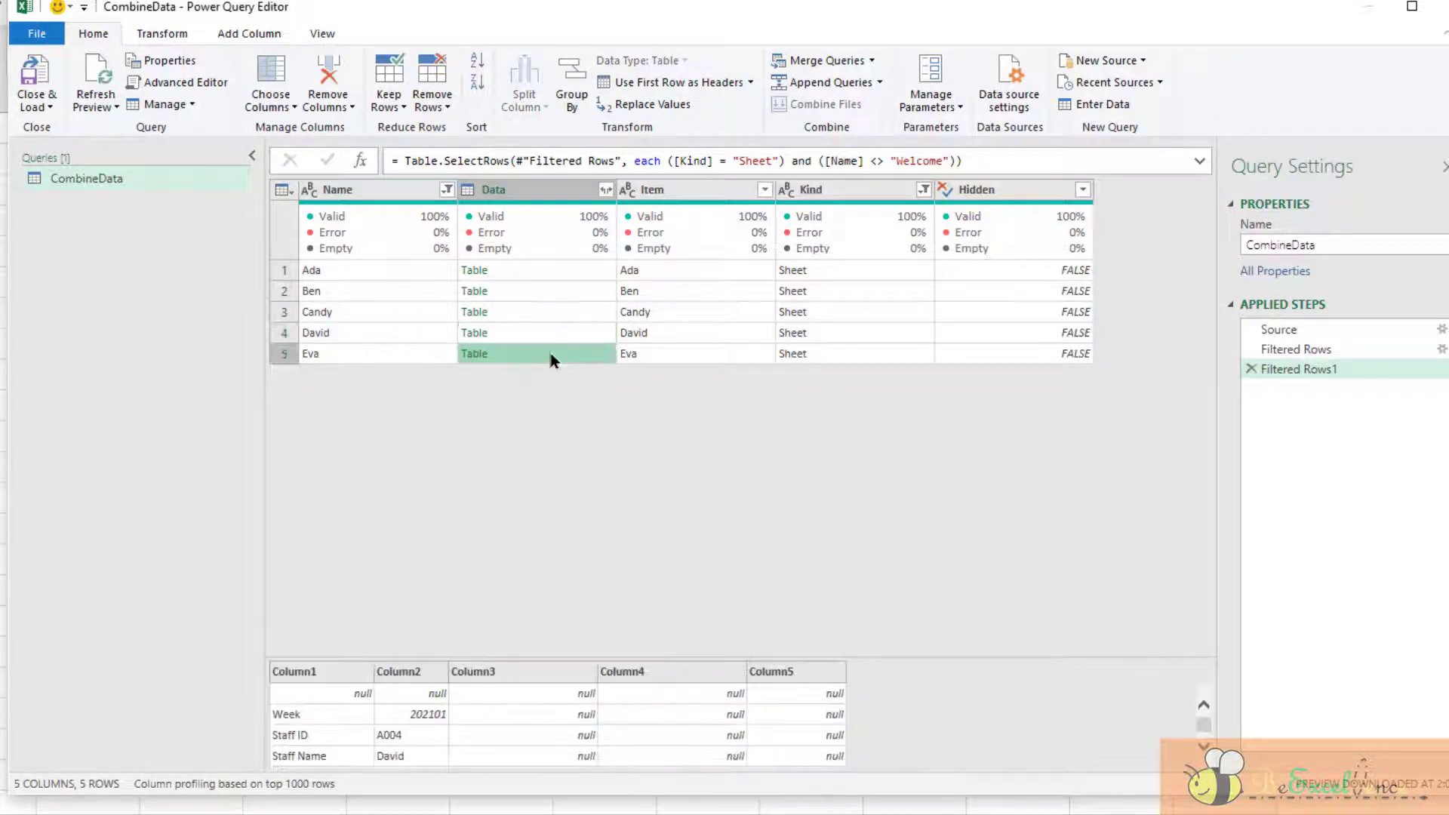
click(536, 271)
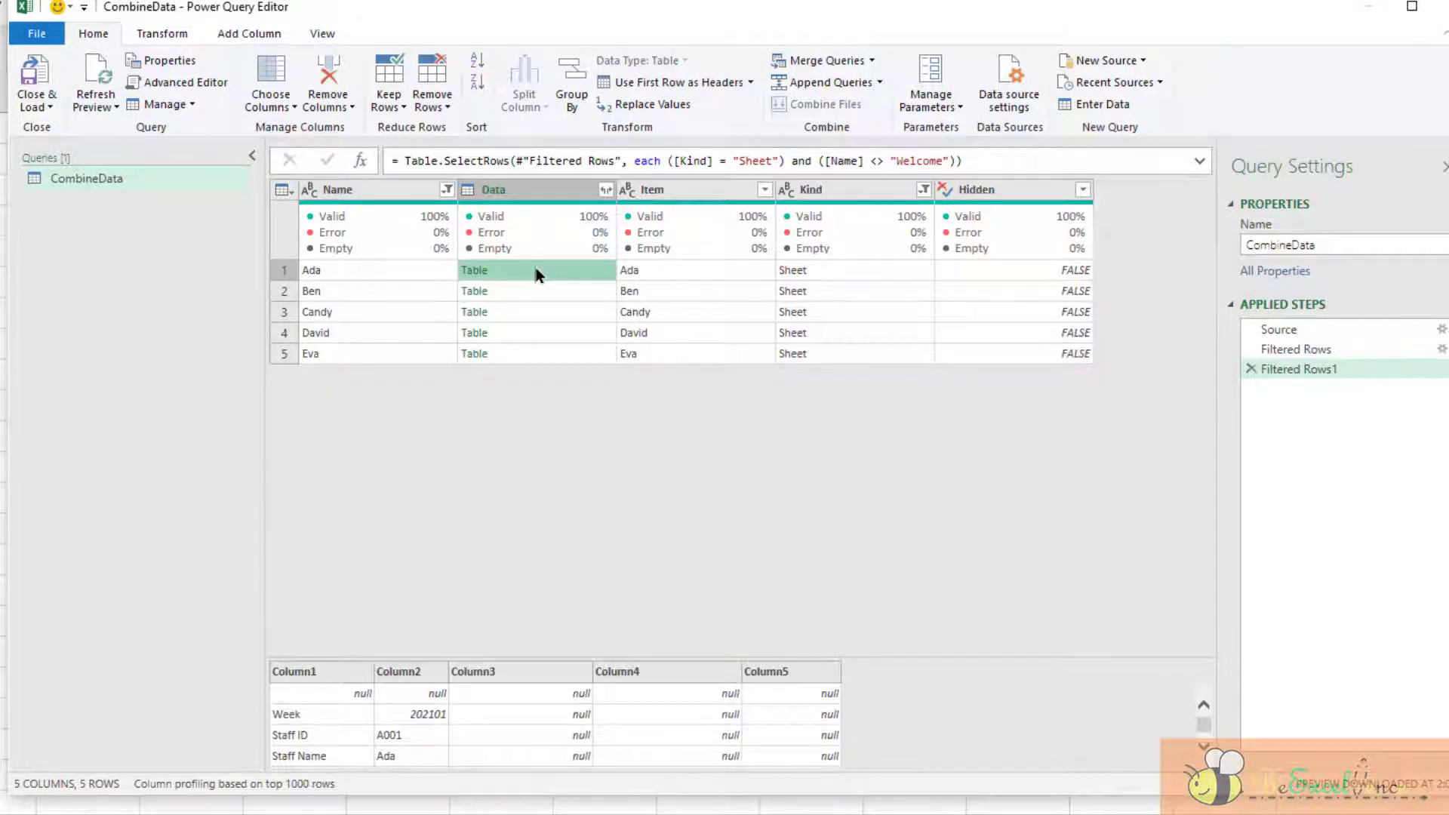
Add Ada's table as a new query and name it fx_TransformData
right_click(537, 271)
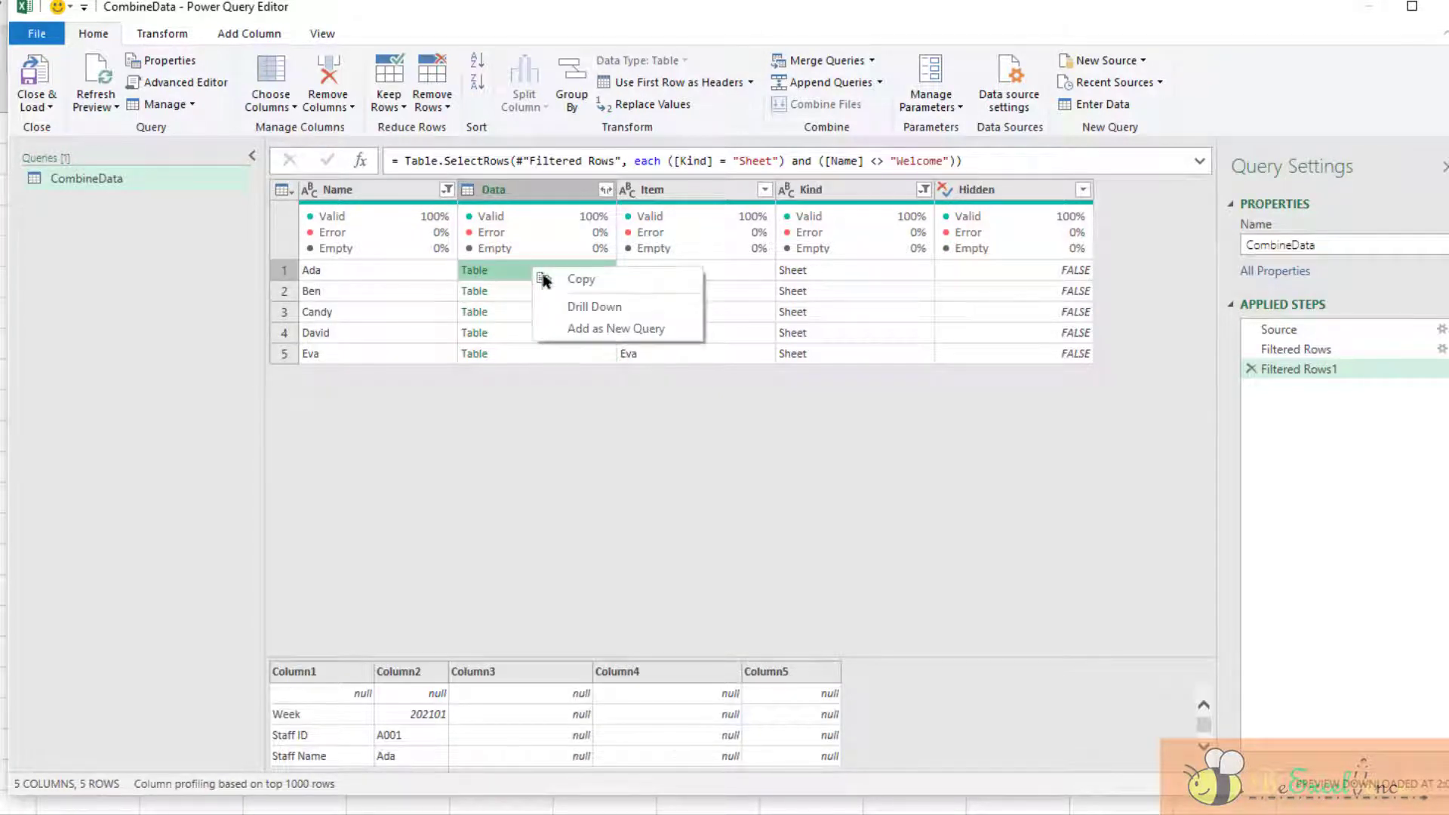
click(648, 331)
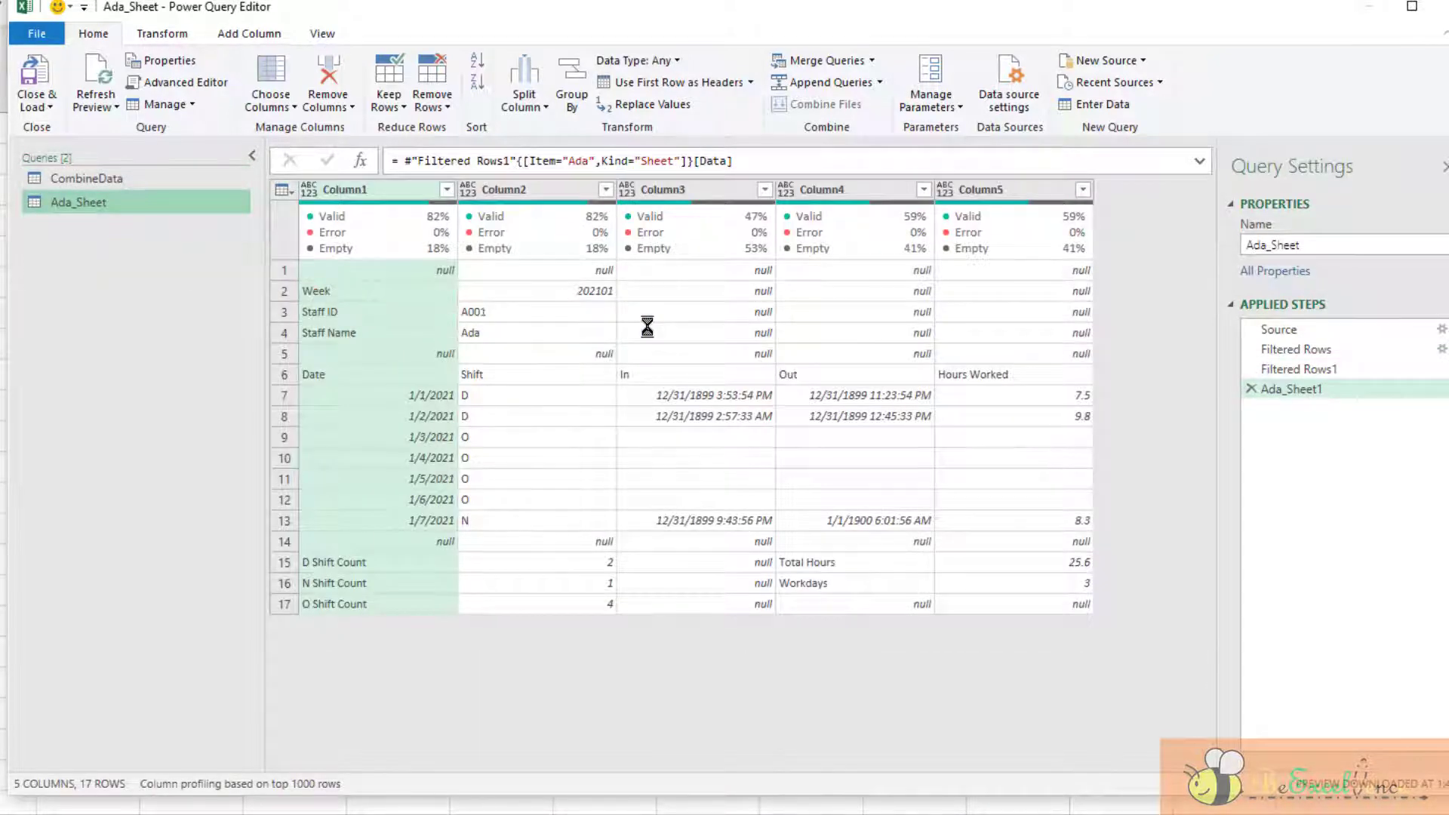
click(1352, 243)
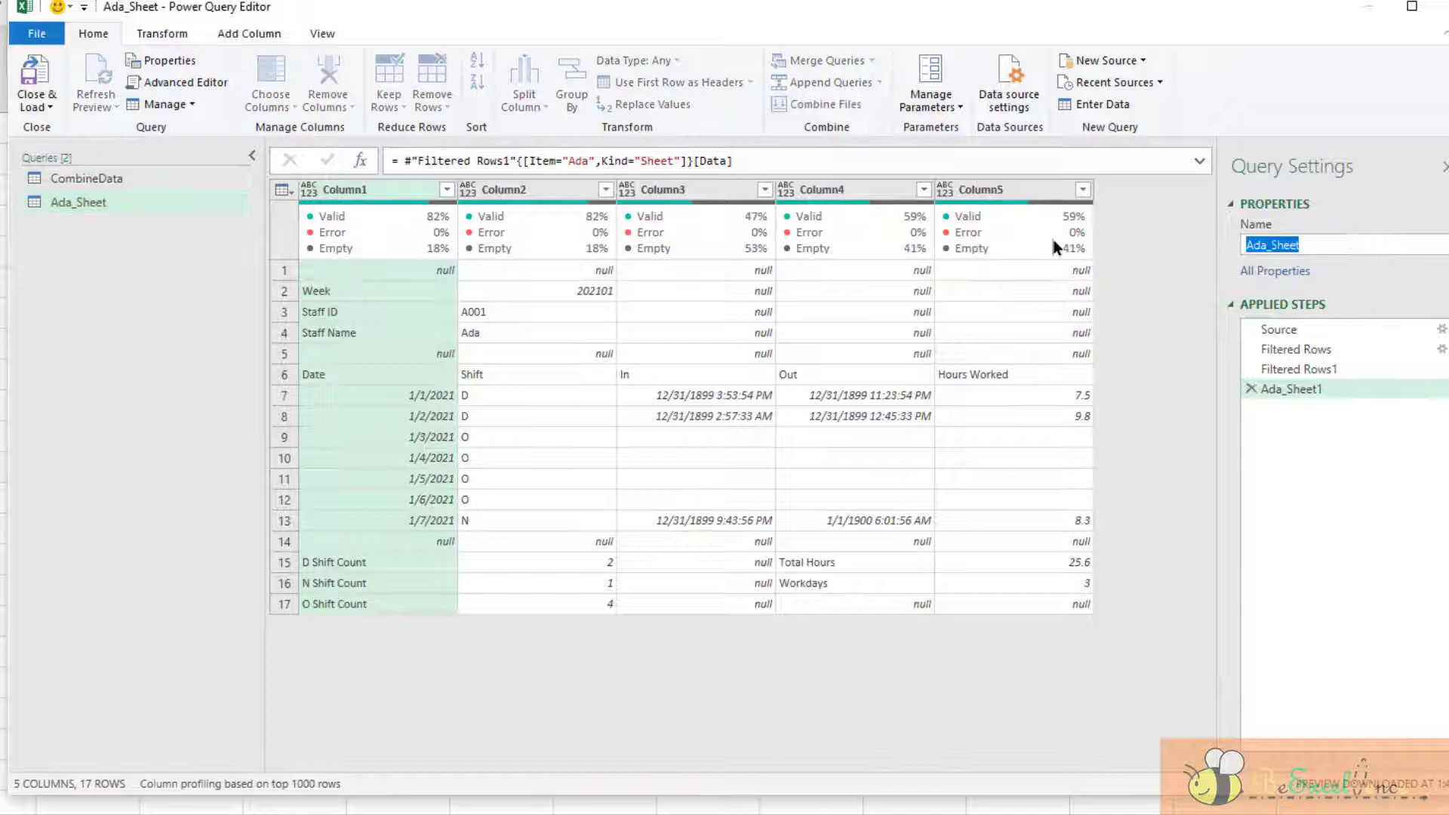
text(fx)
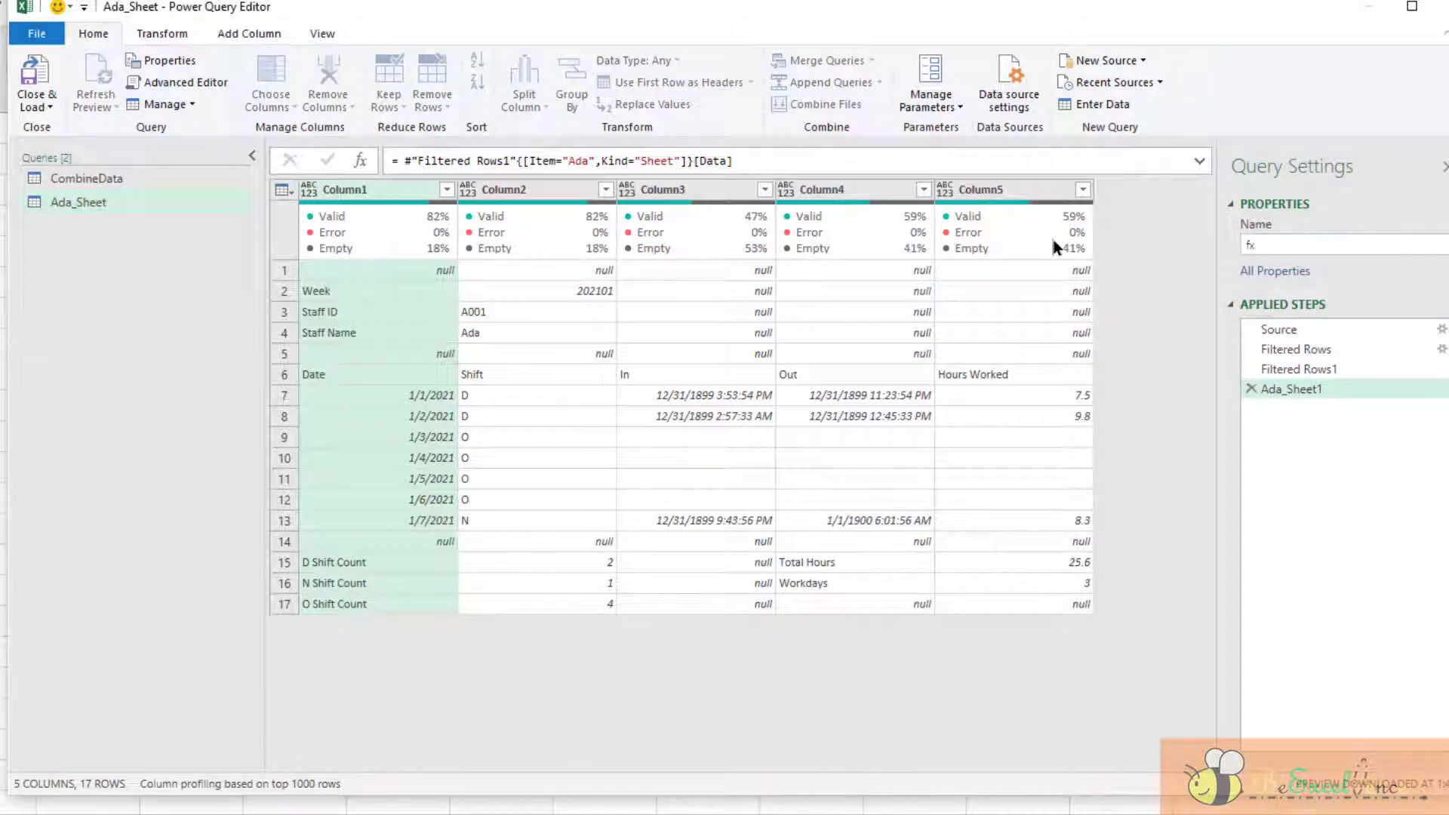
text(_TransformData)
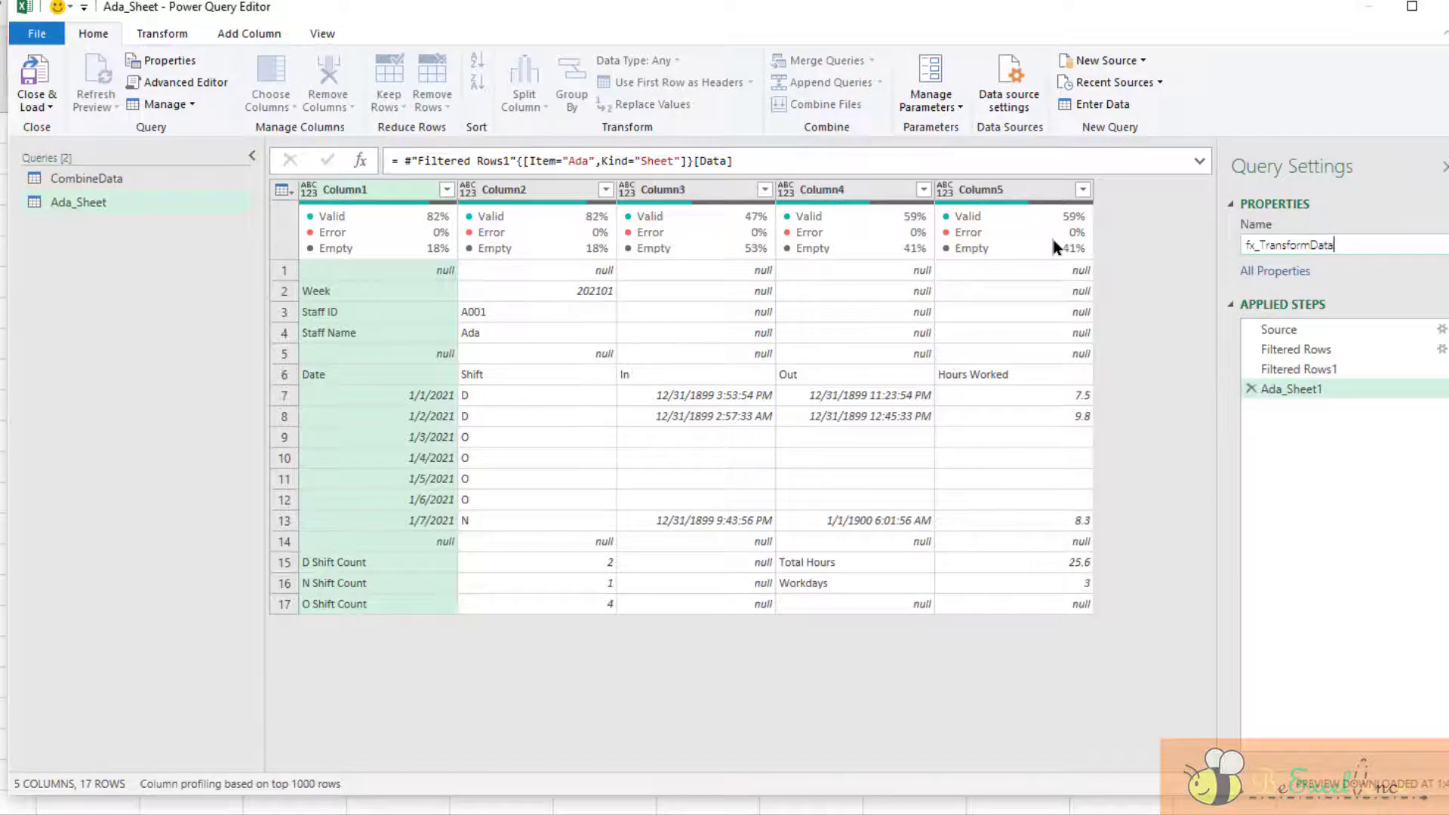
key(Return)
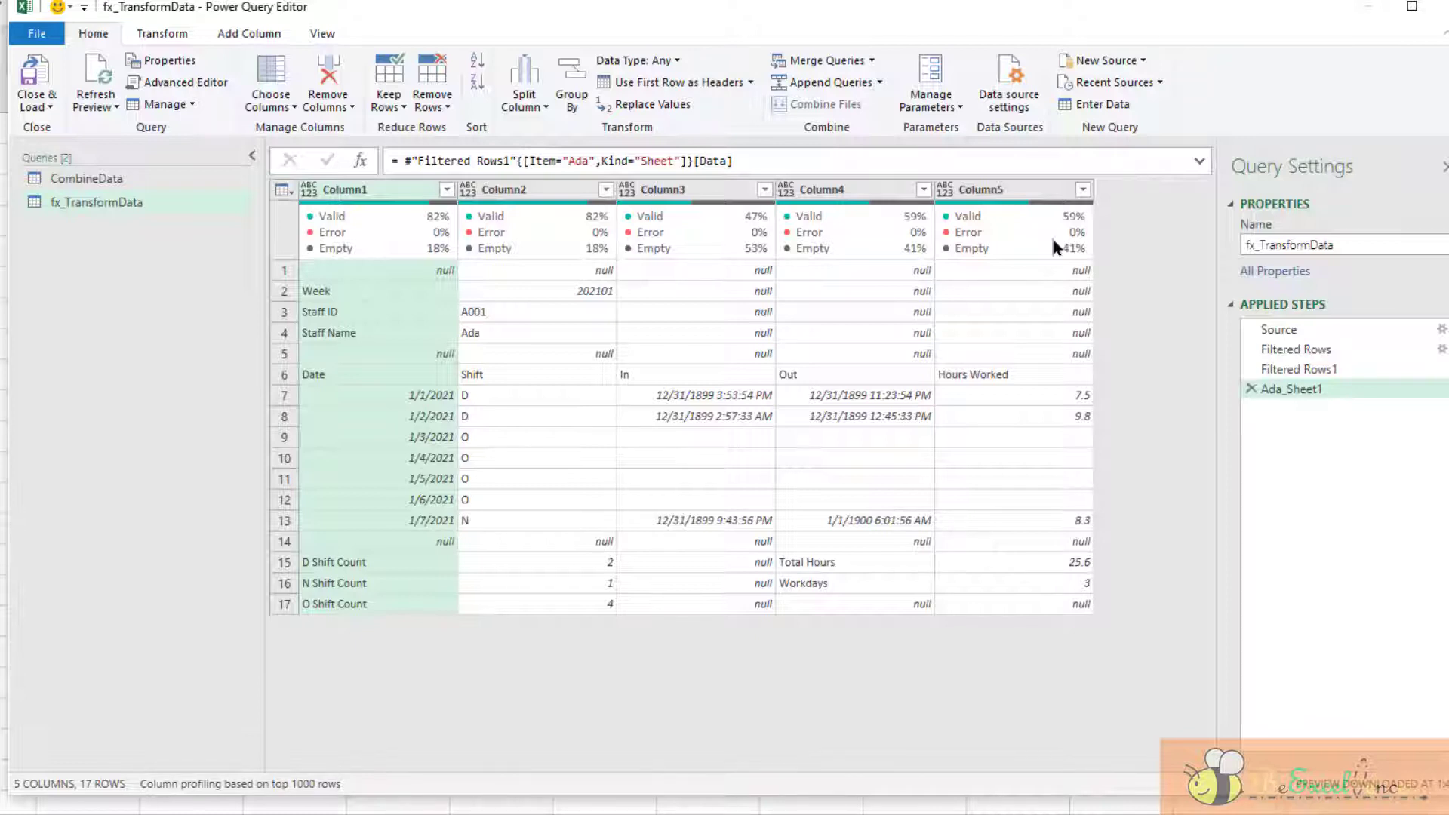
Rename the Ada_Sheet1 applied step to StartingPoint
right_click(1312, 389)
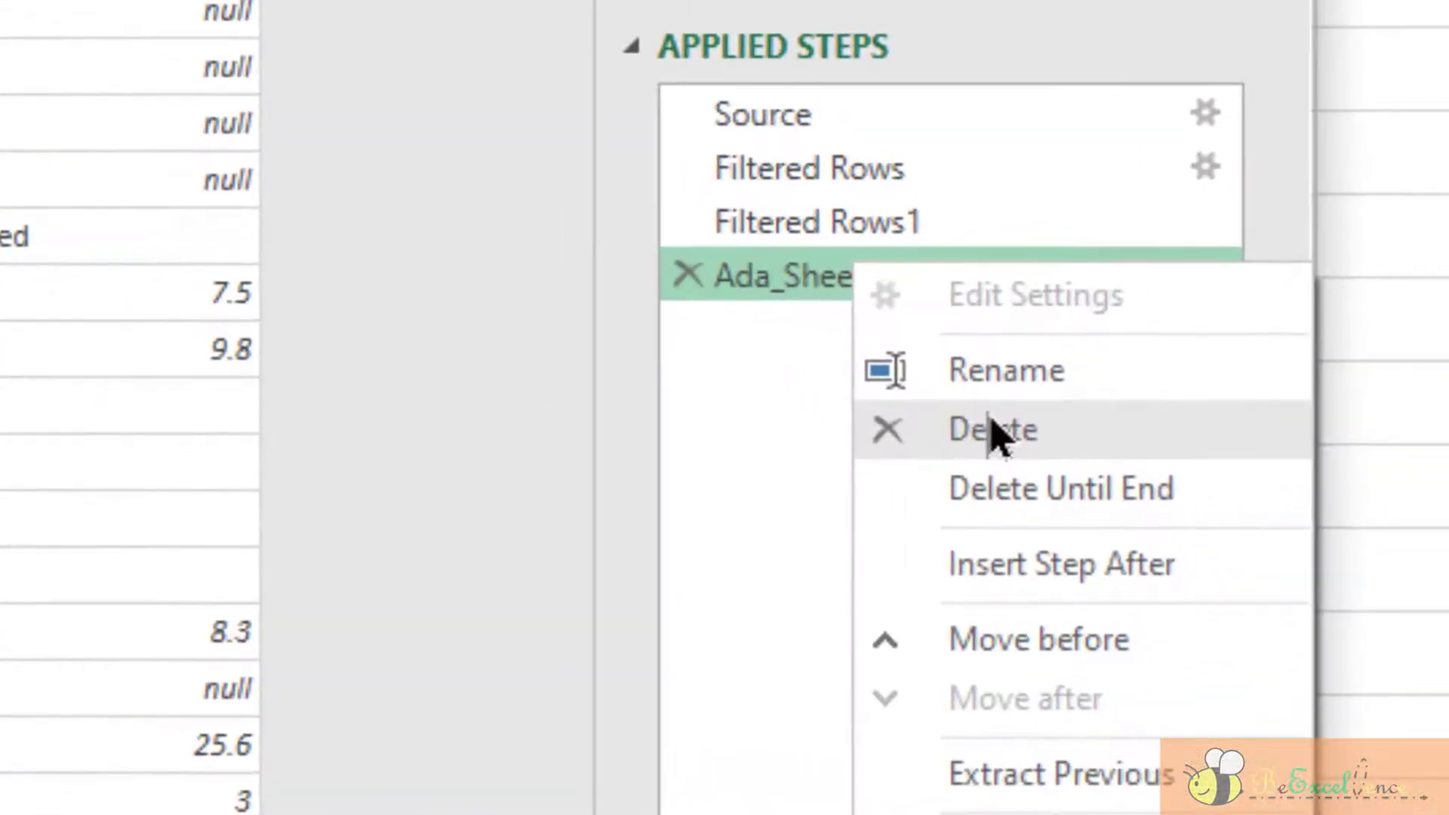
click(1034, 387)
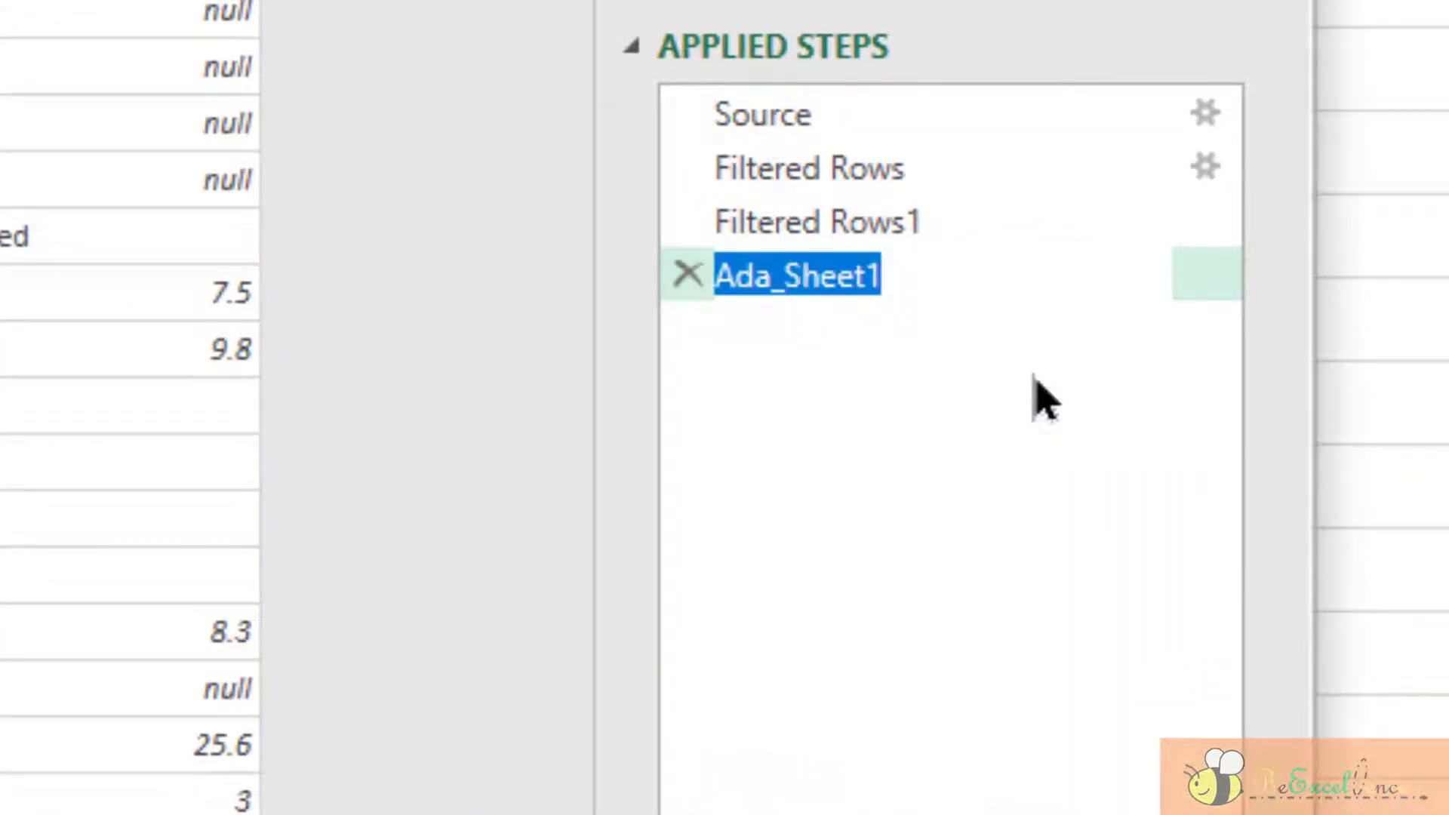
text(Starting)
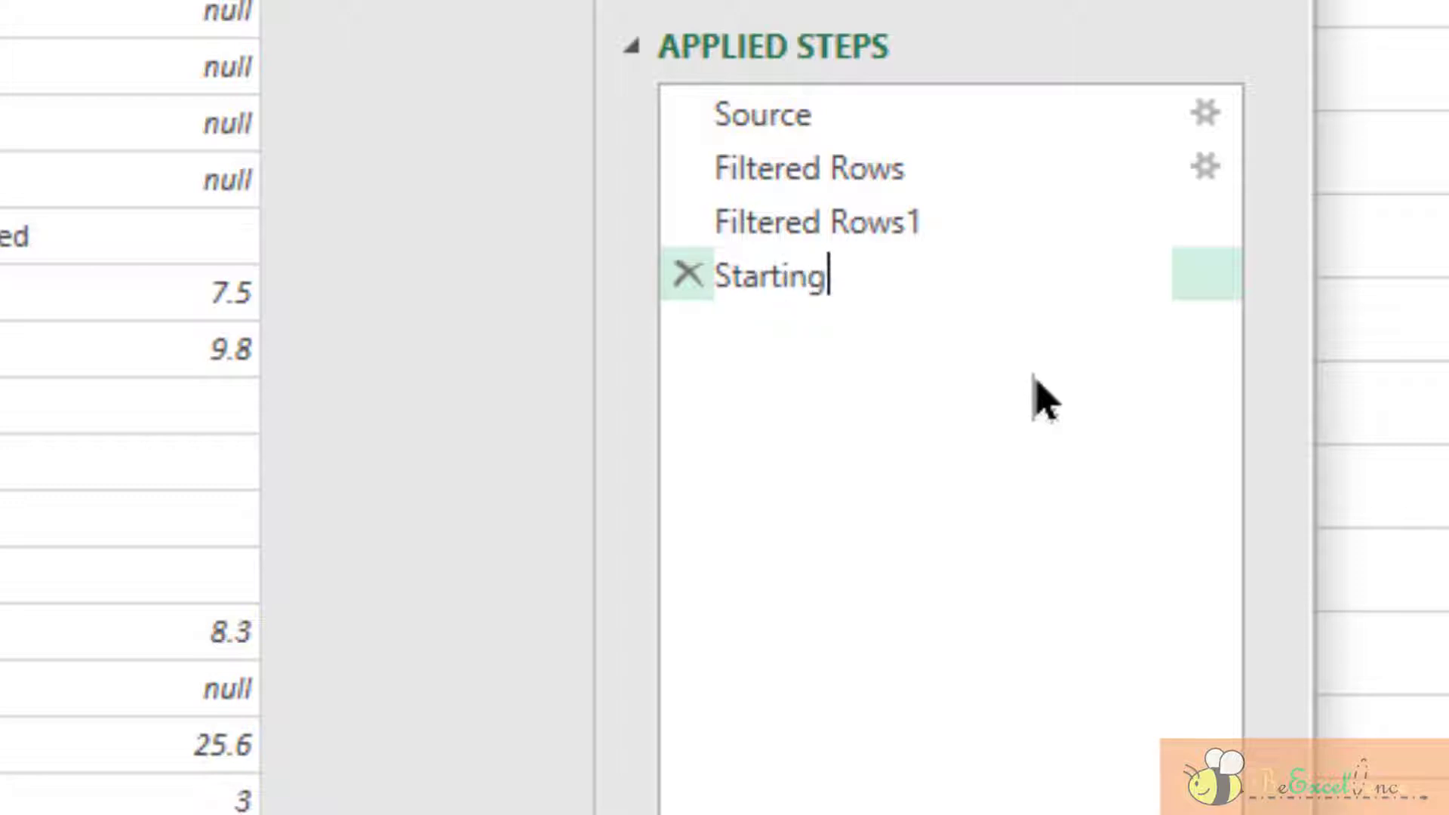
text(Point)
key(Return)
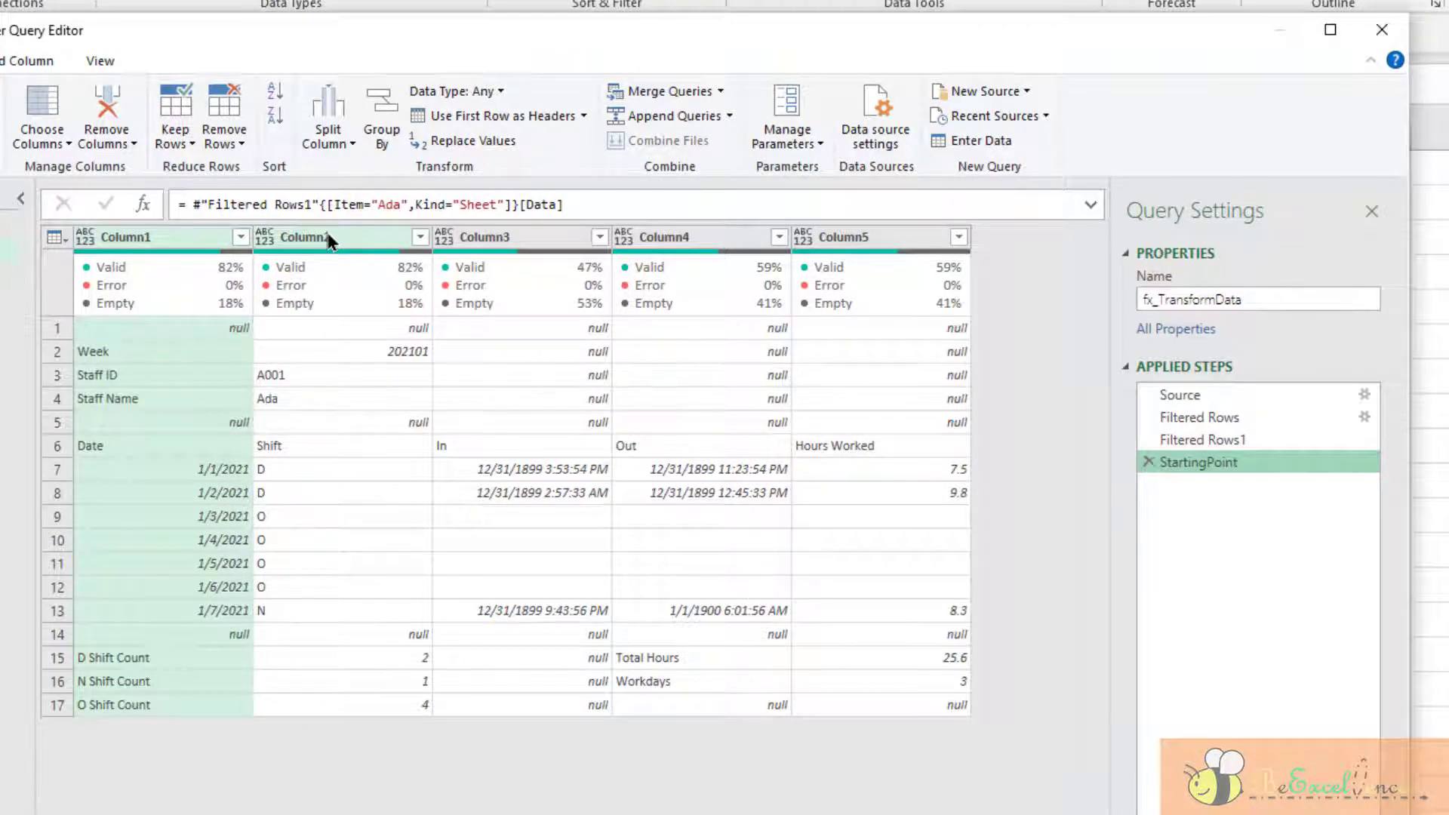
Select the Column1 and Column2 headers together and bring up their context menu
ctrl+click(327, 239)
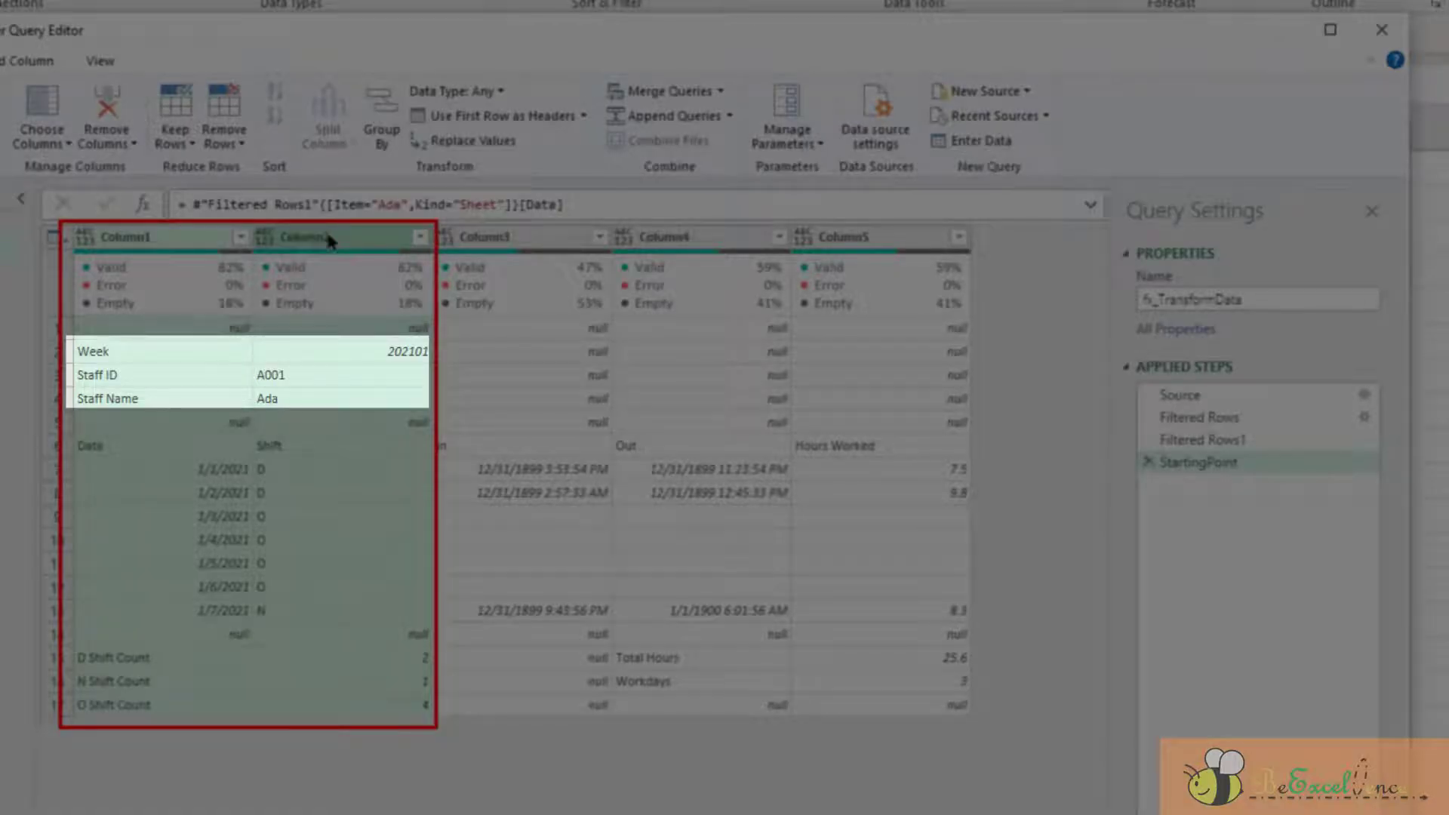
click(721, 240)
ctrl+click(844, 237)
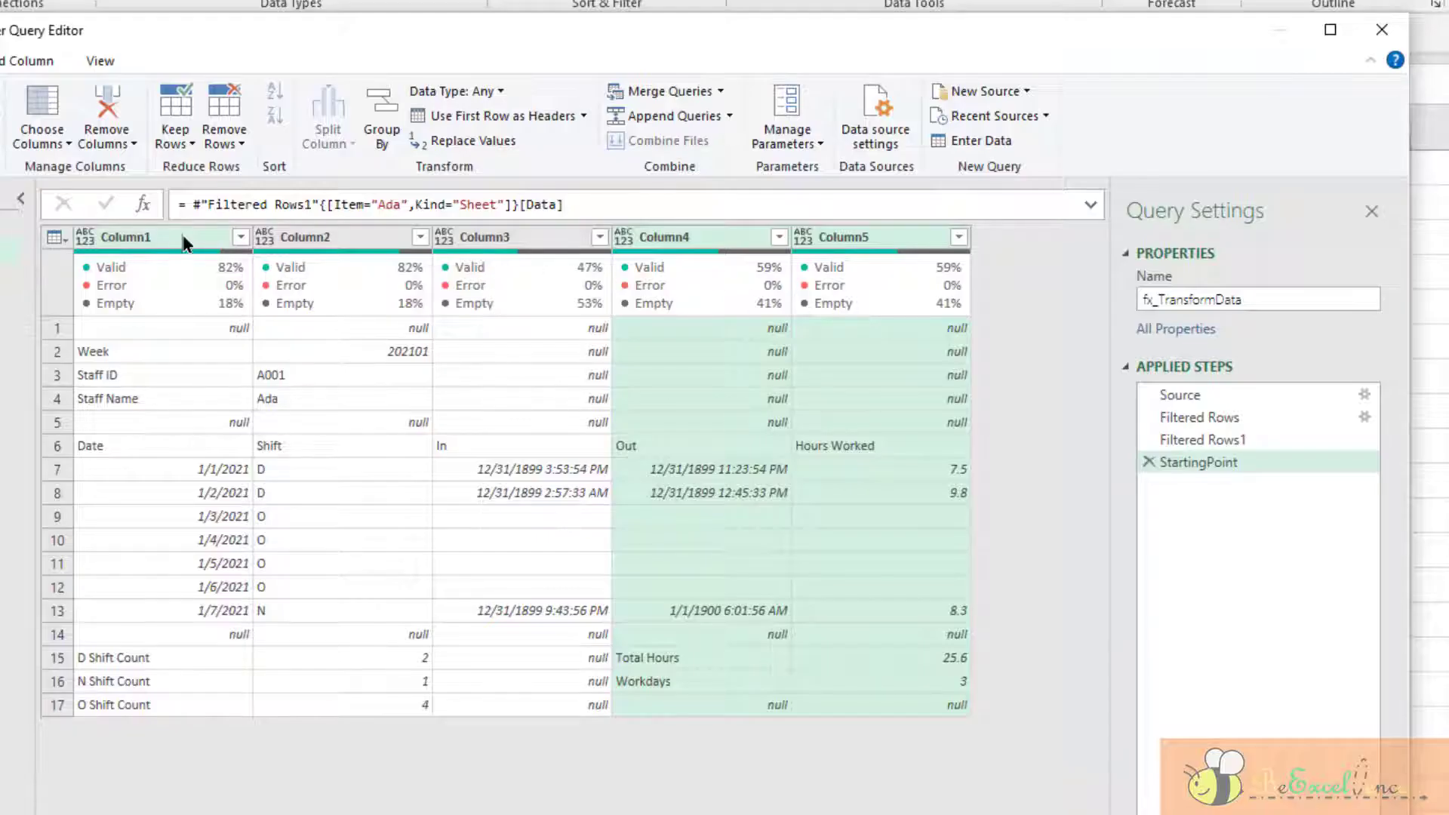
click(189, 237)
ctrl+click(347, 239)
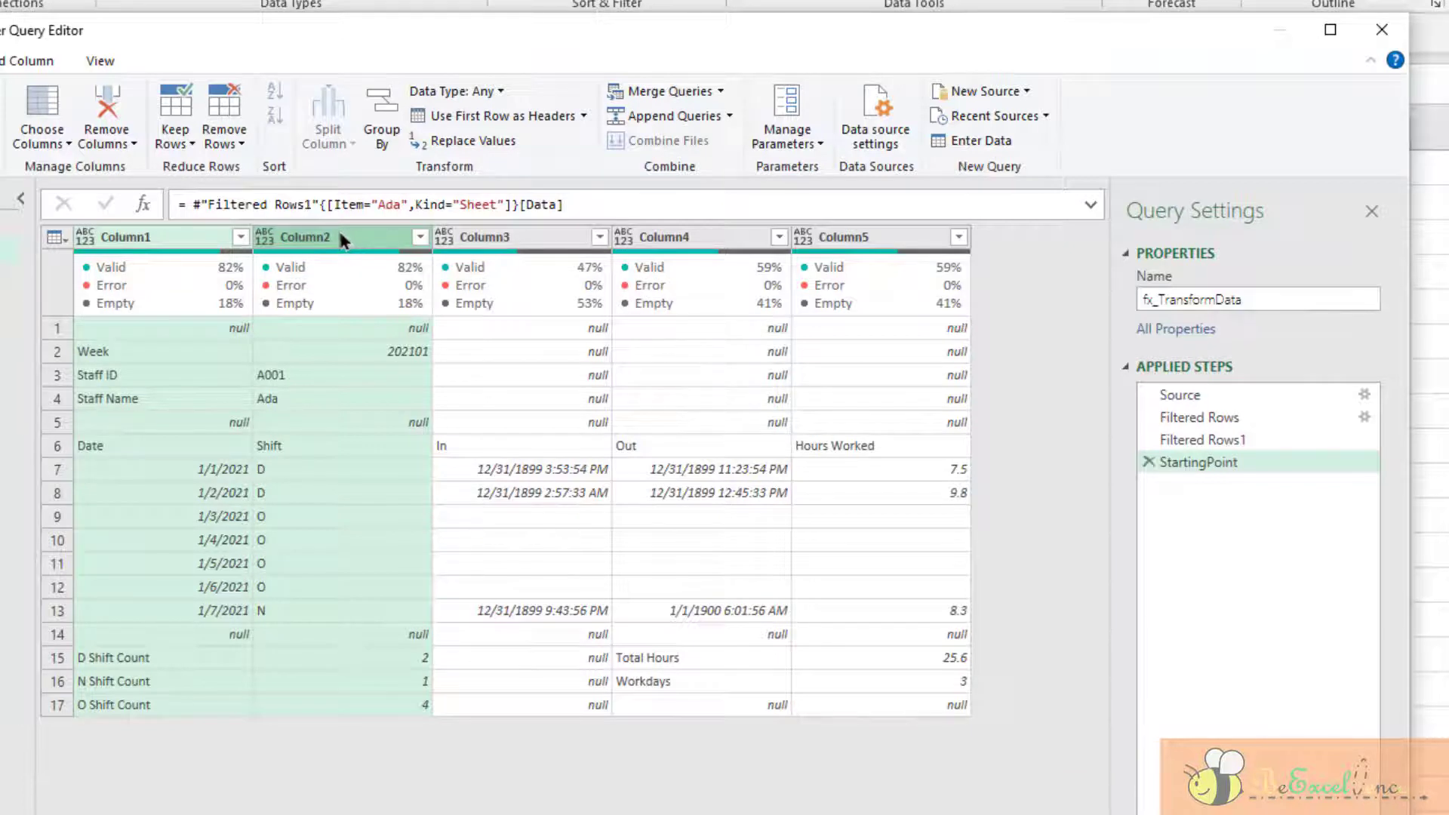
right_click(340, 239)
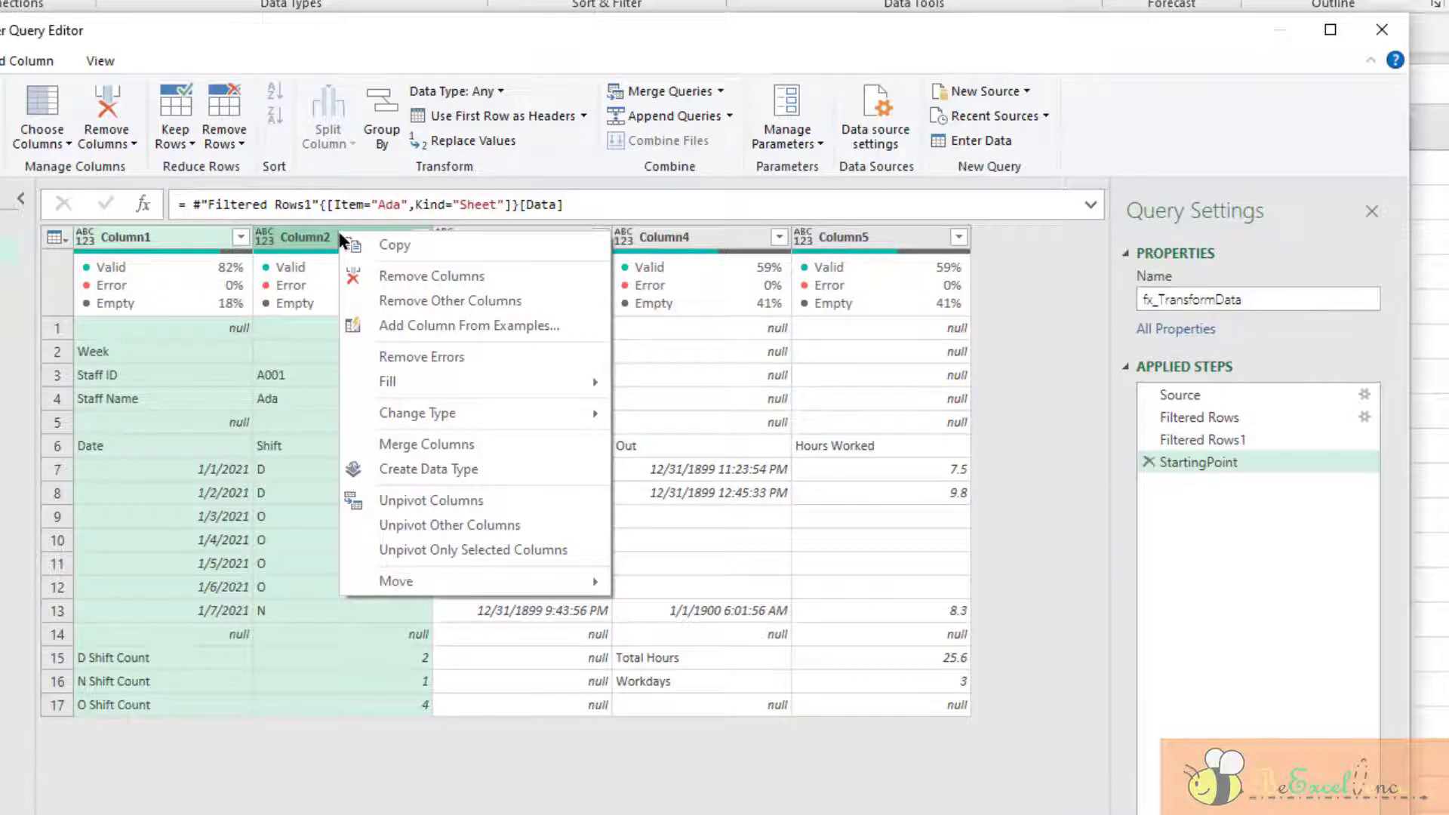
Keep only Column1 and Column2, filtering Column1 to Week, Staff ID, Date and D/N/O Shift Count rows
click(474, 302)
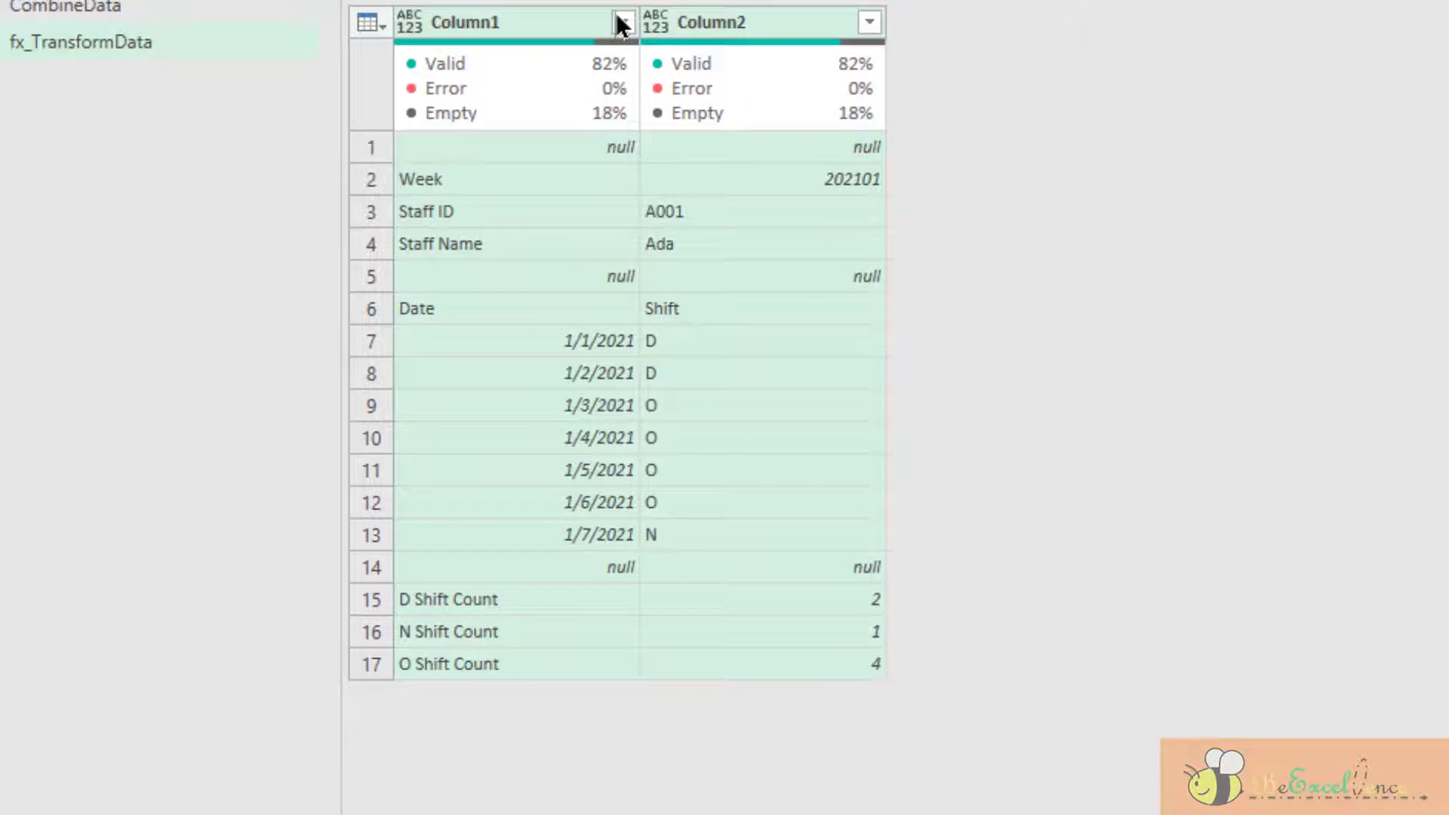
click(624, 22)
click(304, 300)
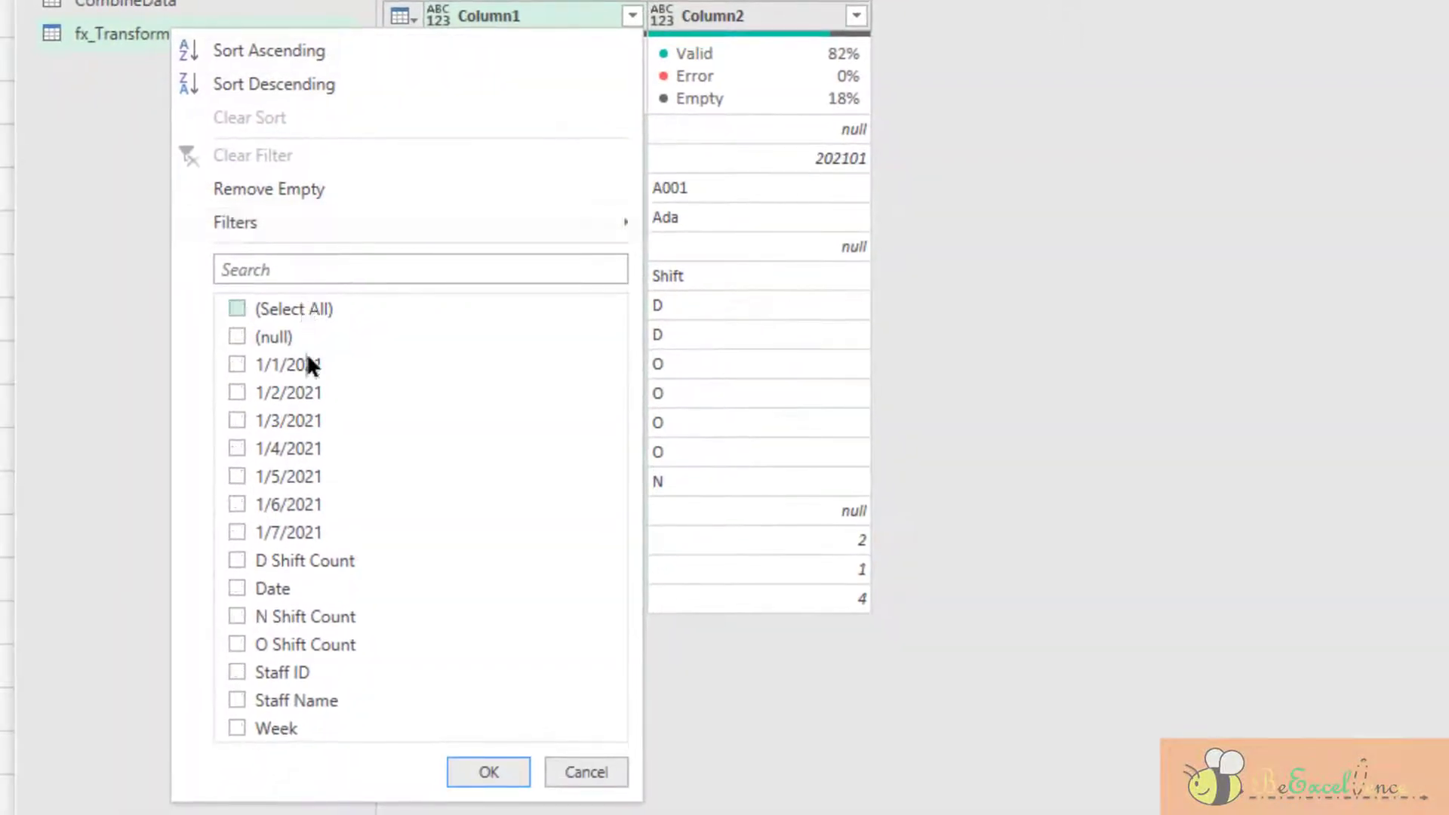
click(324, 567)
click(263, 587)
click(321, 616)
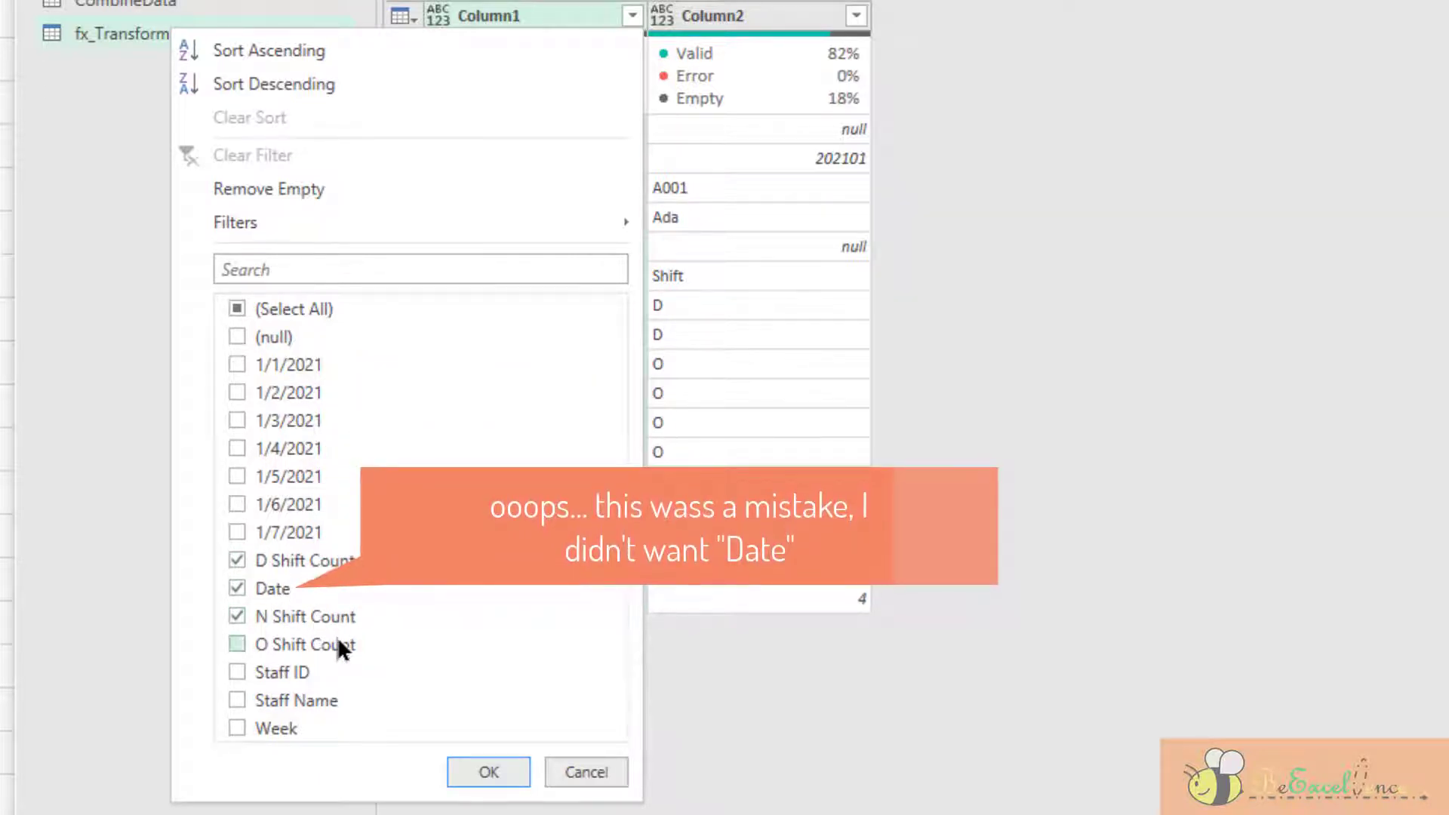
click(337, 640)
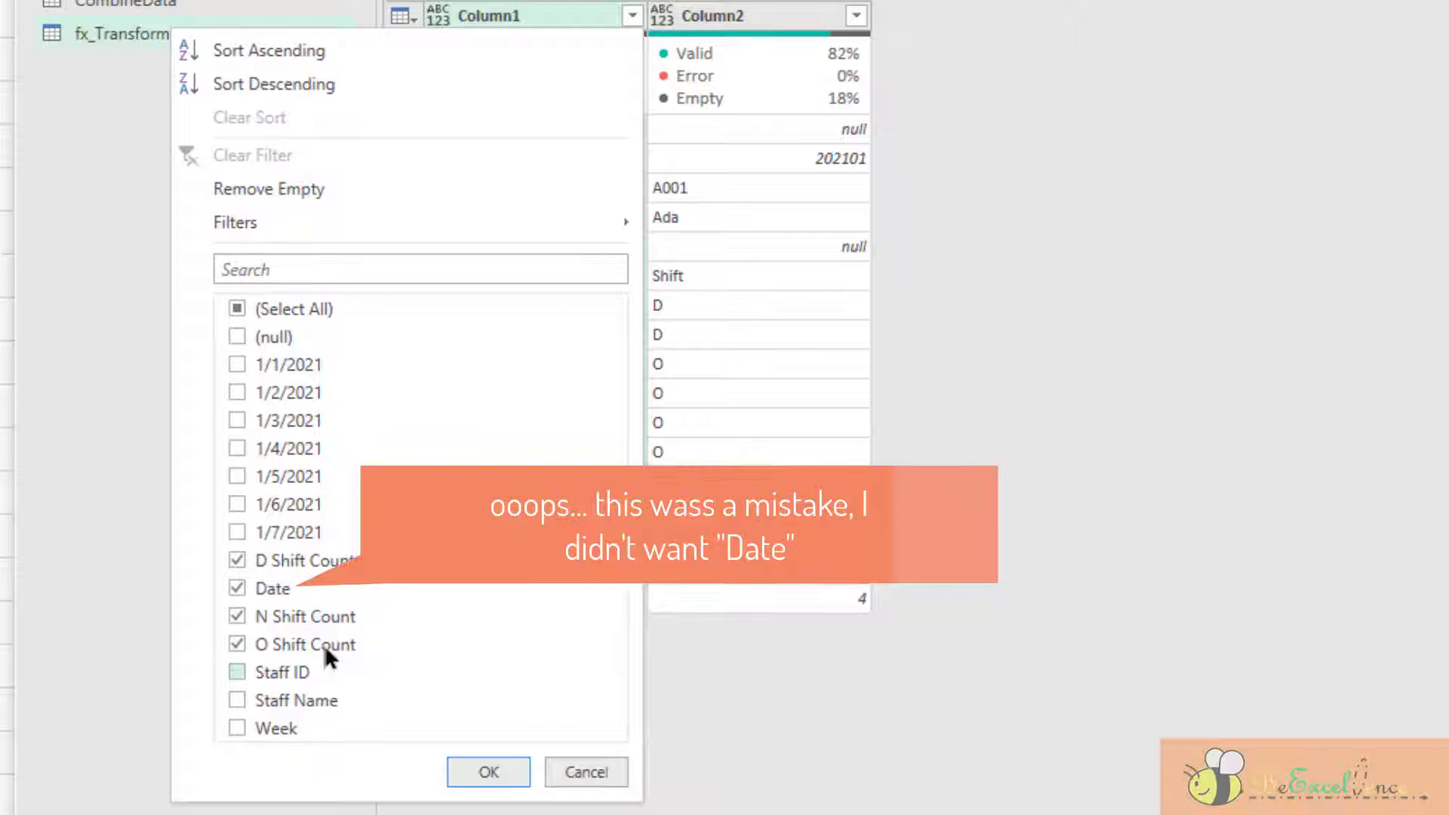
click(283, 670)
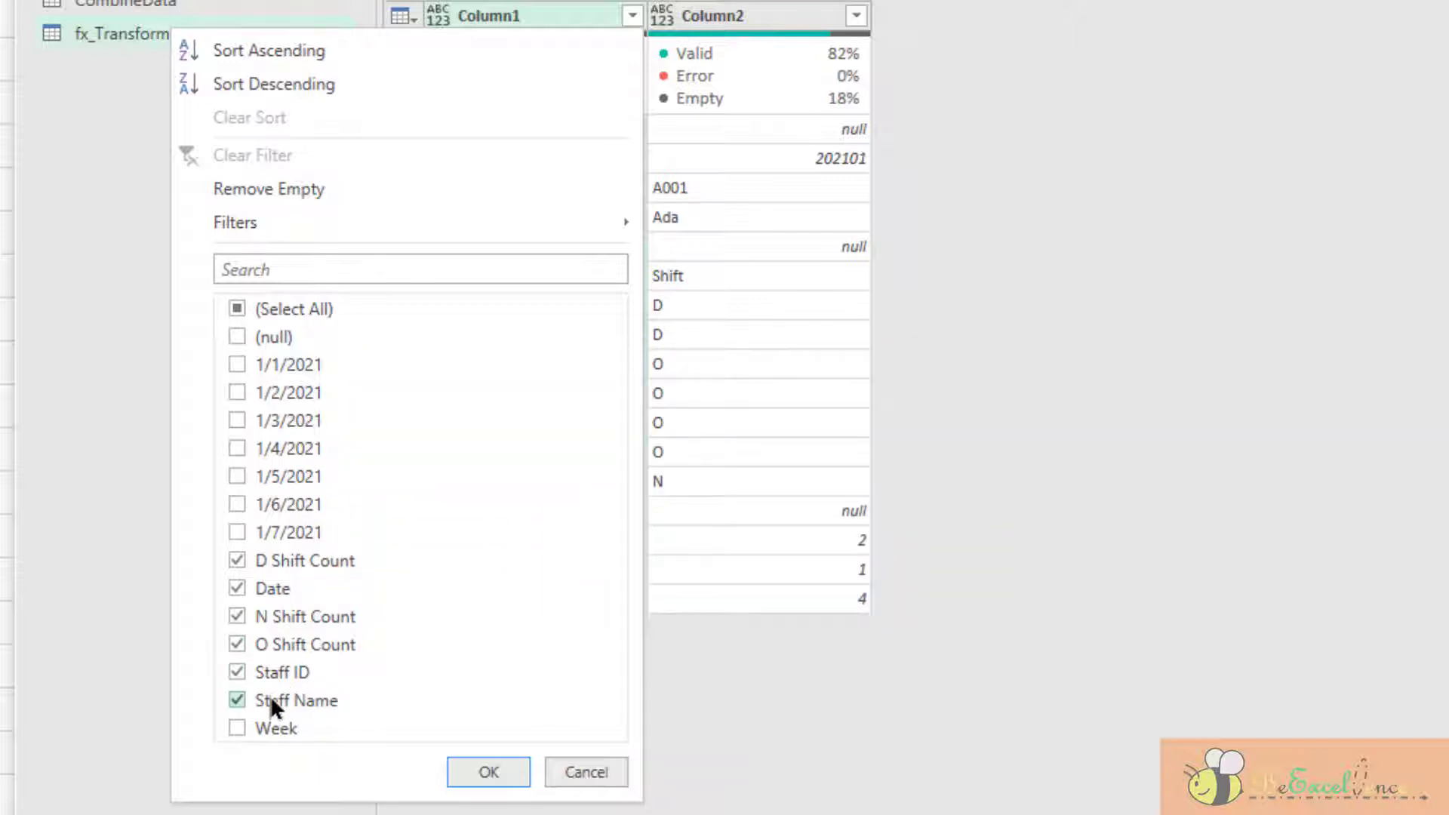
click(266, 724)
click(490, 762)
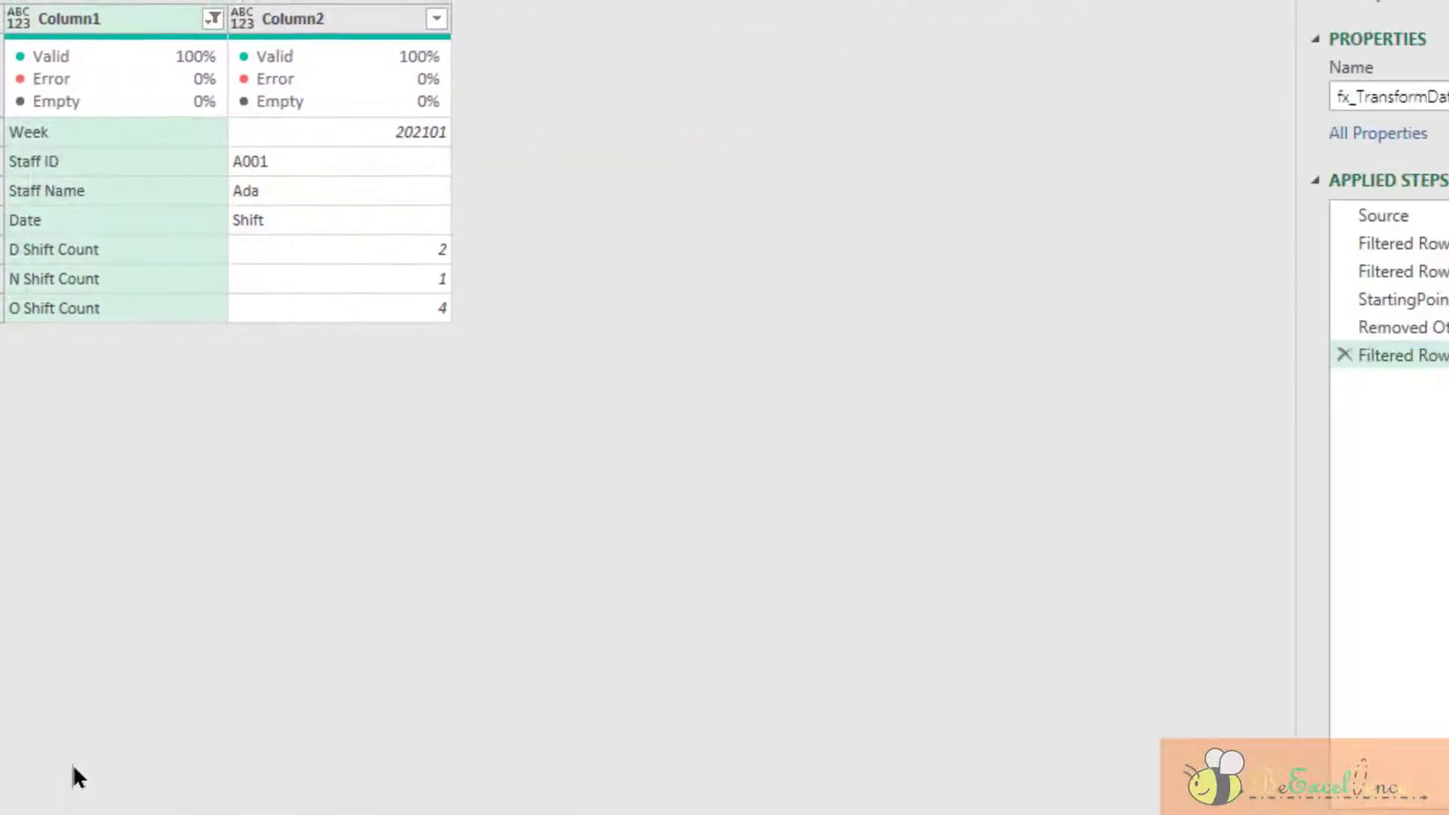
Rename the Filtered Rows2 step to SetA
right_click(1268, 360)
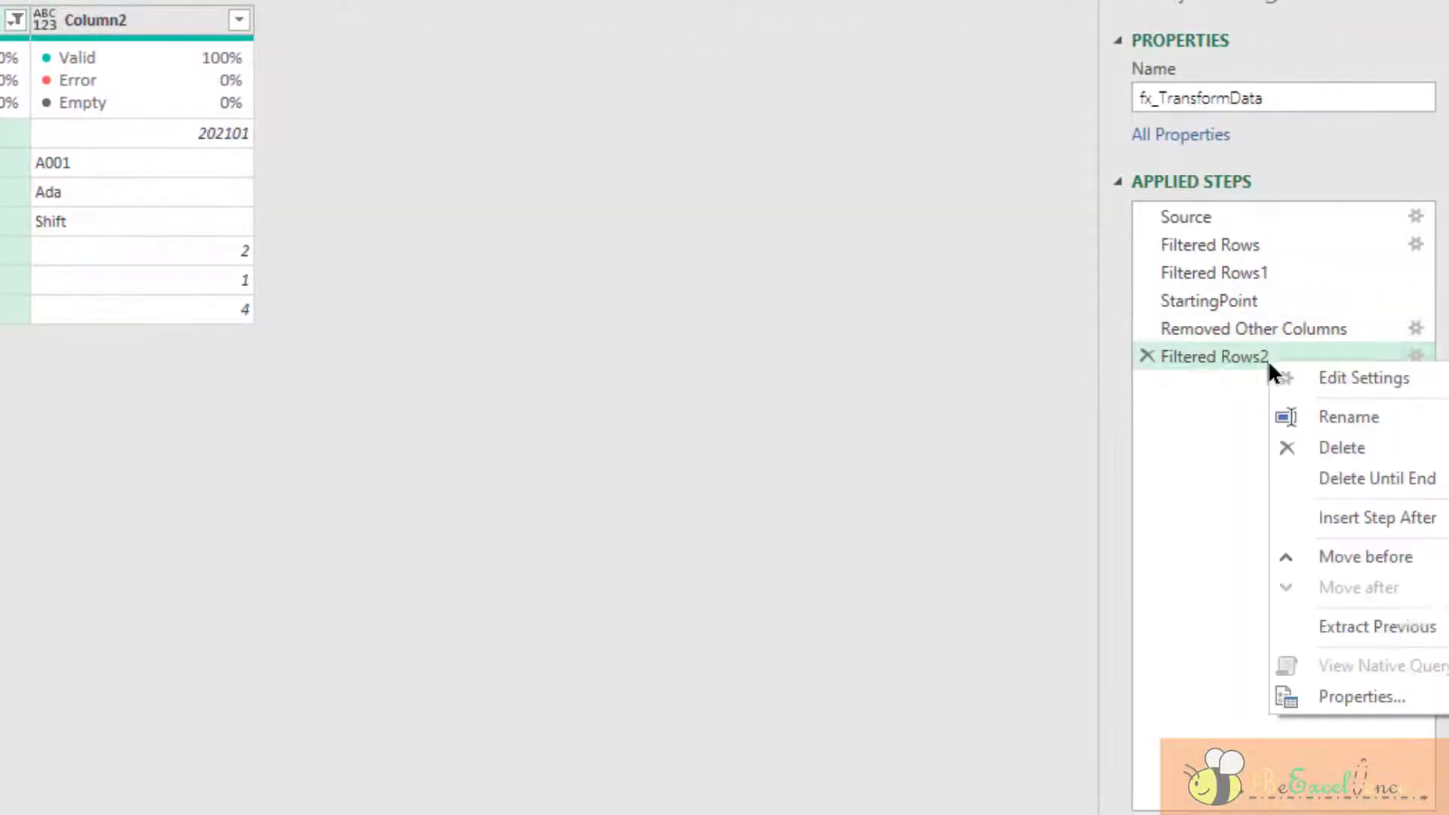
click(1347, 414)
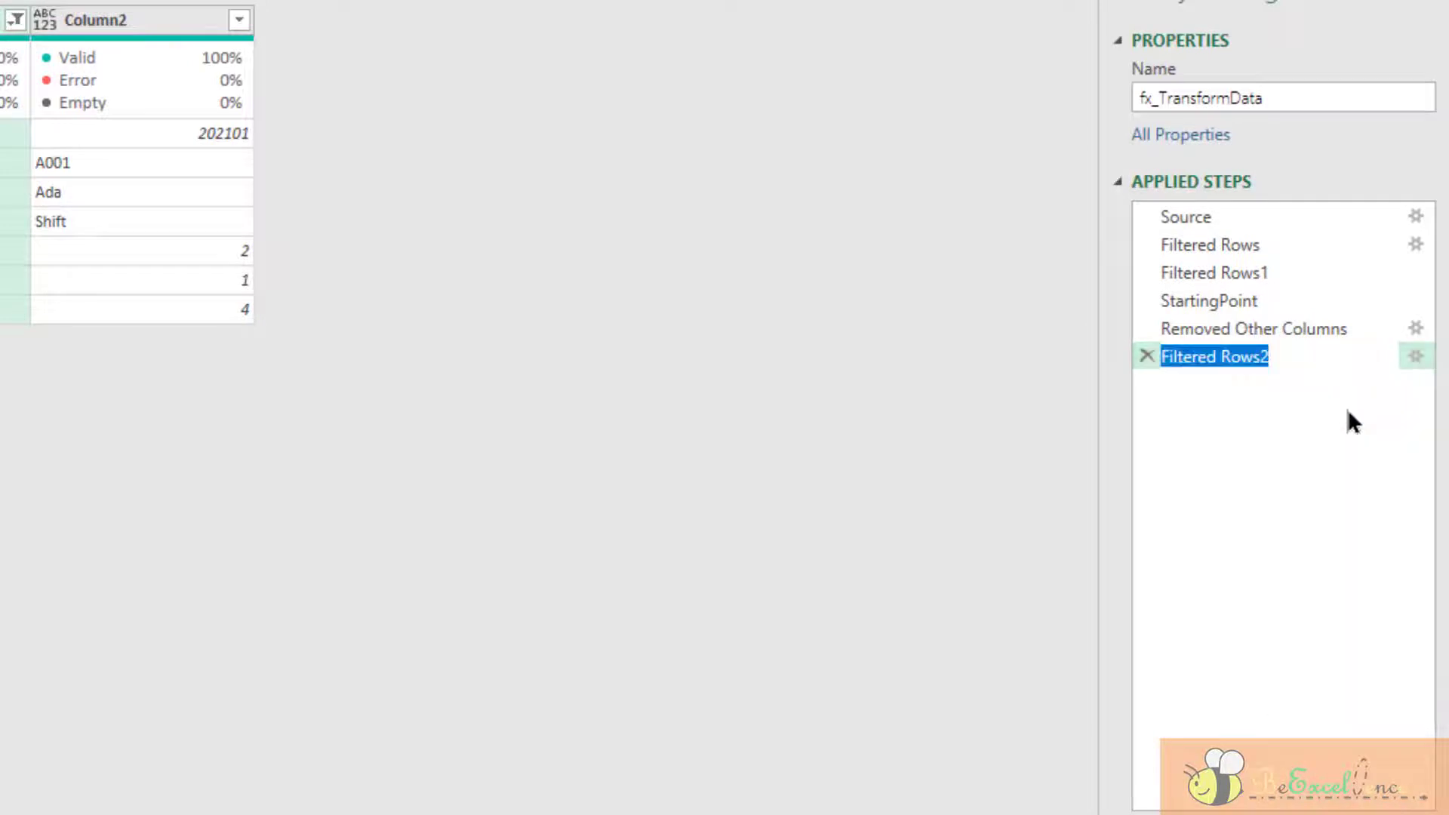
text(SetA)
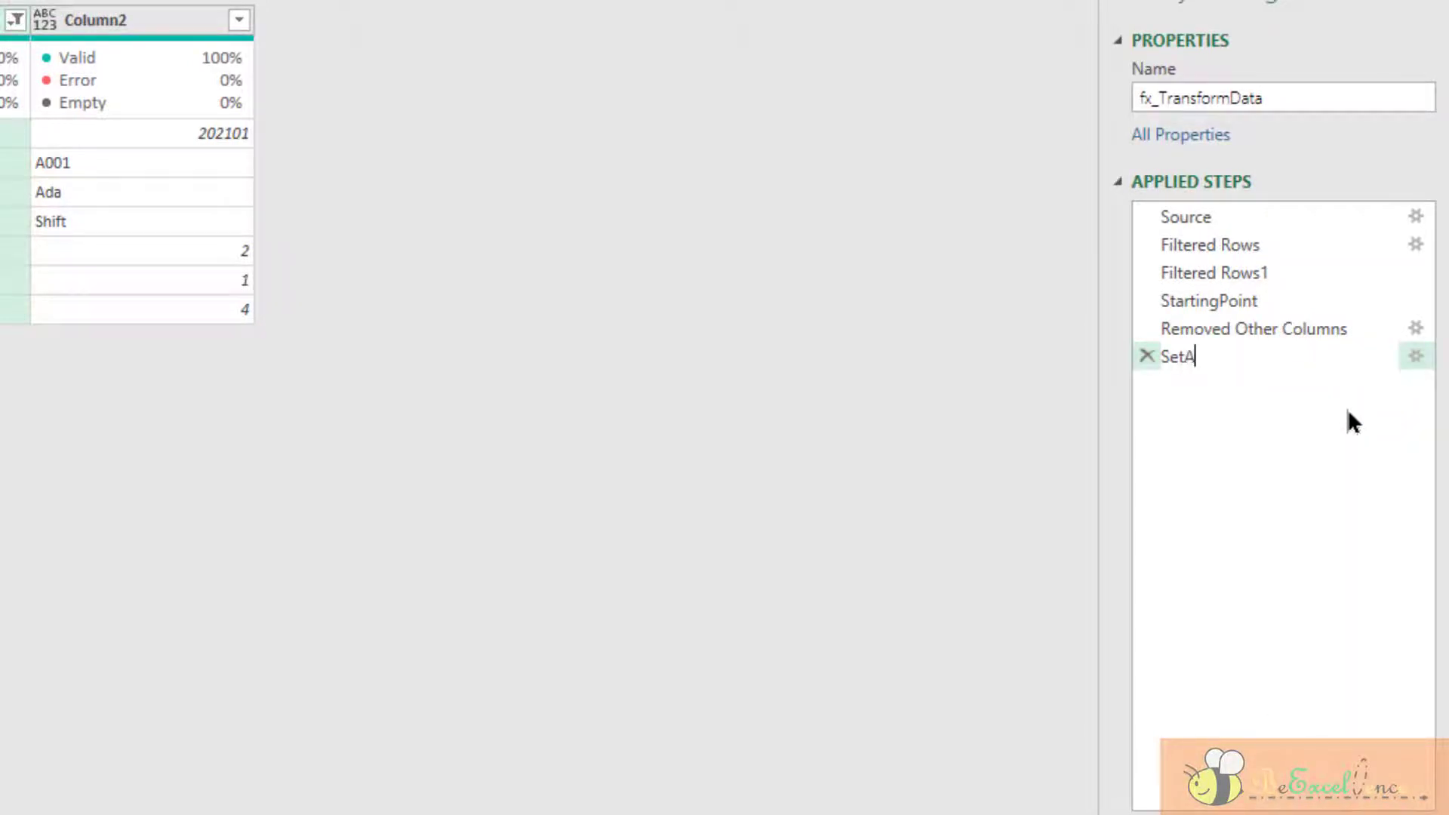
key(Return)
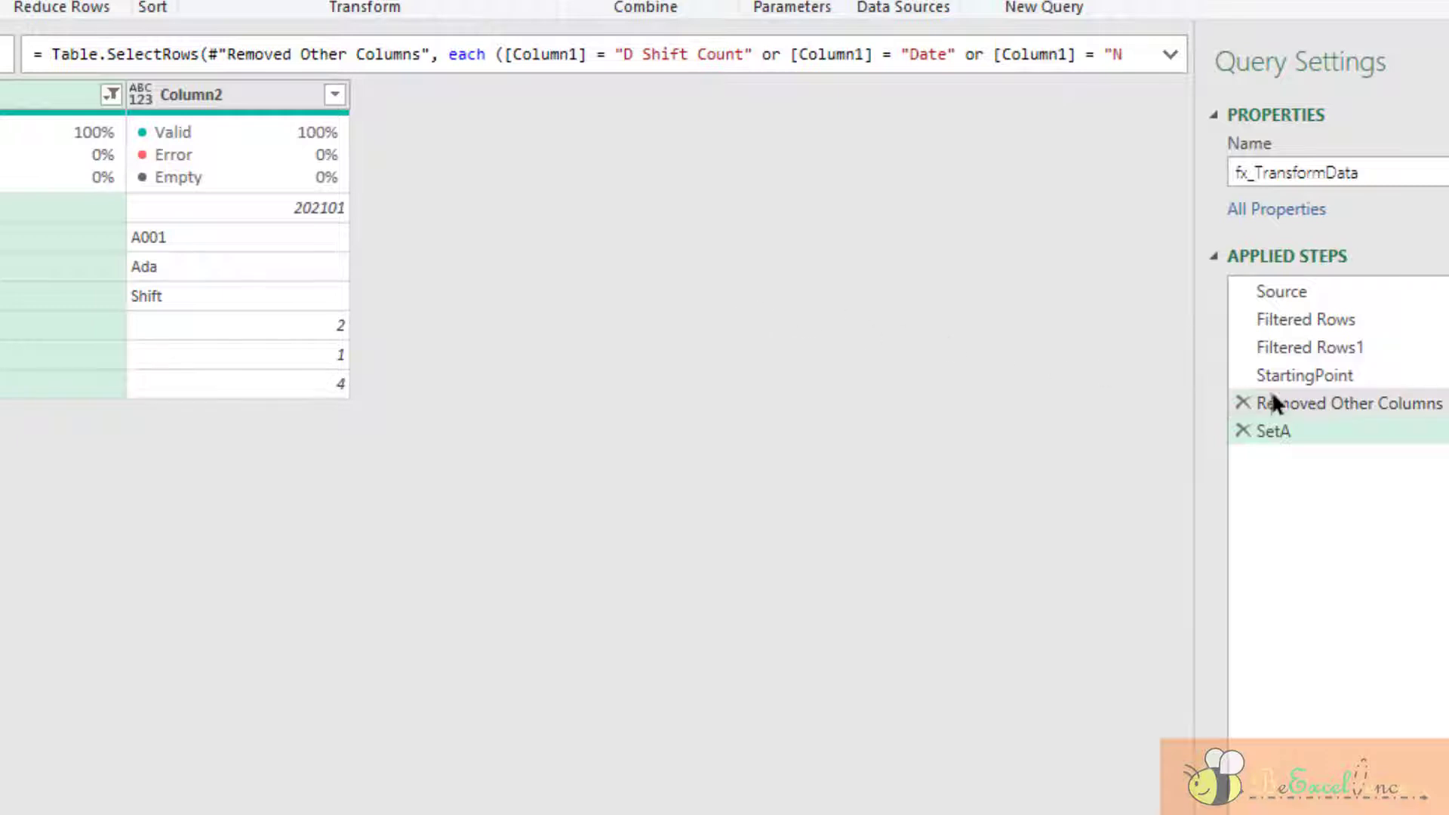
Copy the Removed Other Columns step's formula from the formula bar
click(1315, 404)
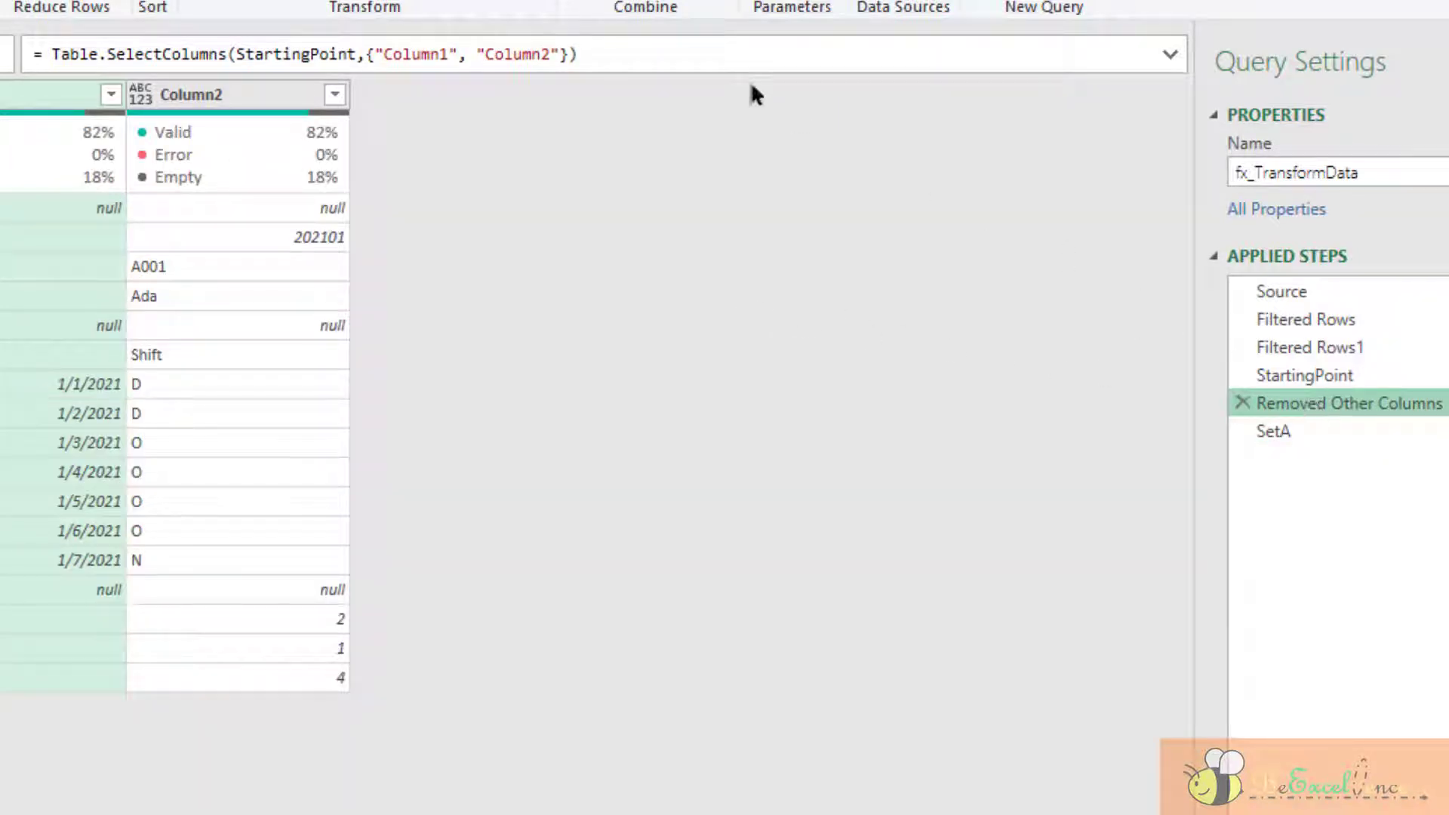
click(668, 48)
key(shift+Home)
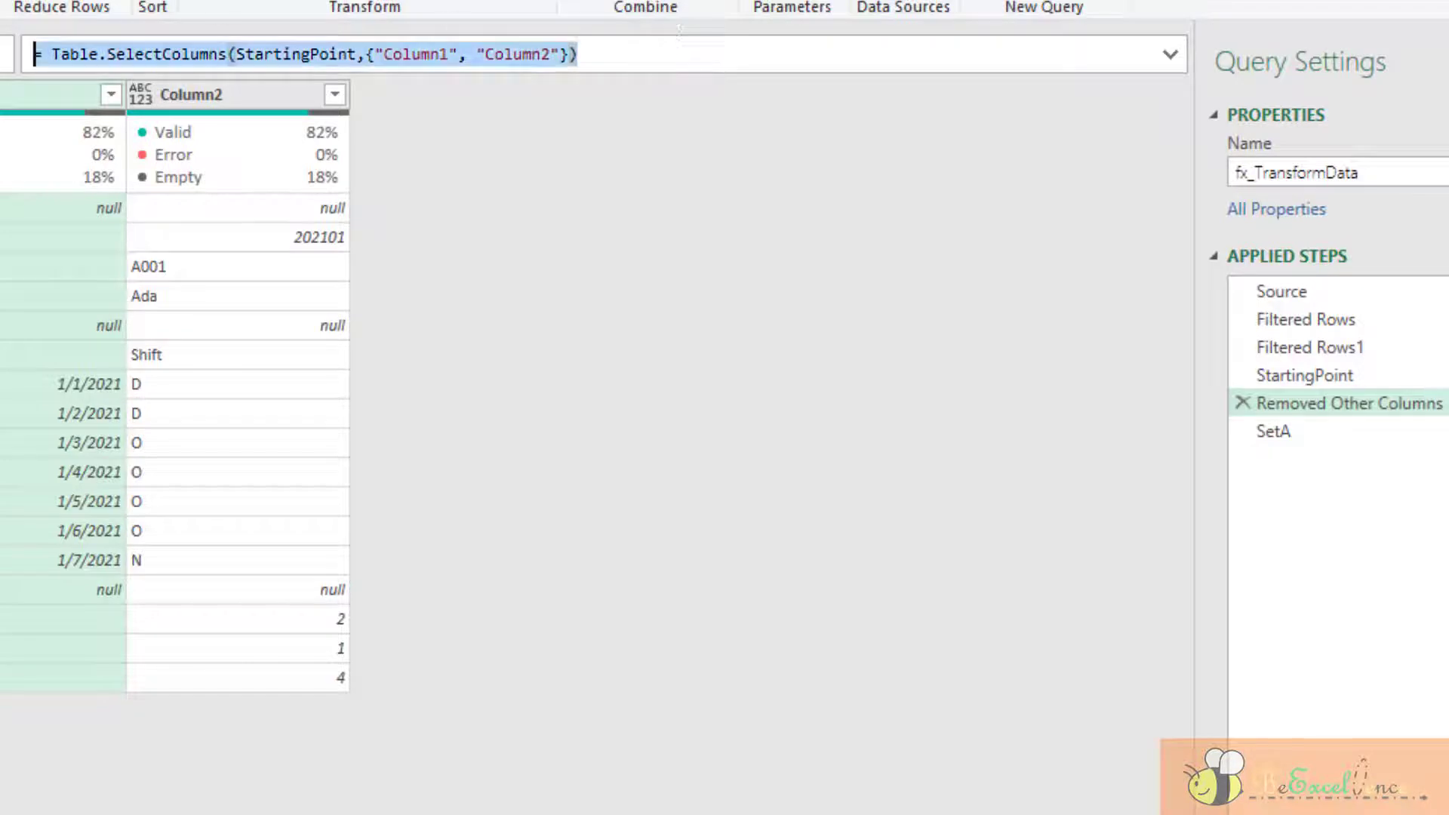
key(ctrl+c)
click(861, 712)
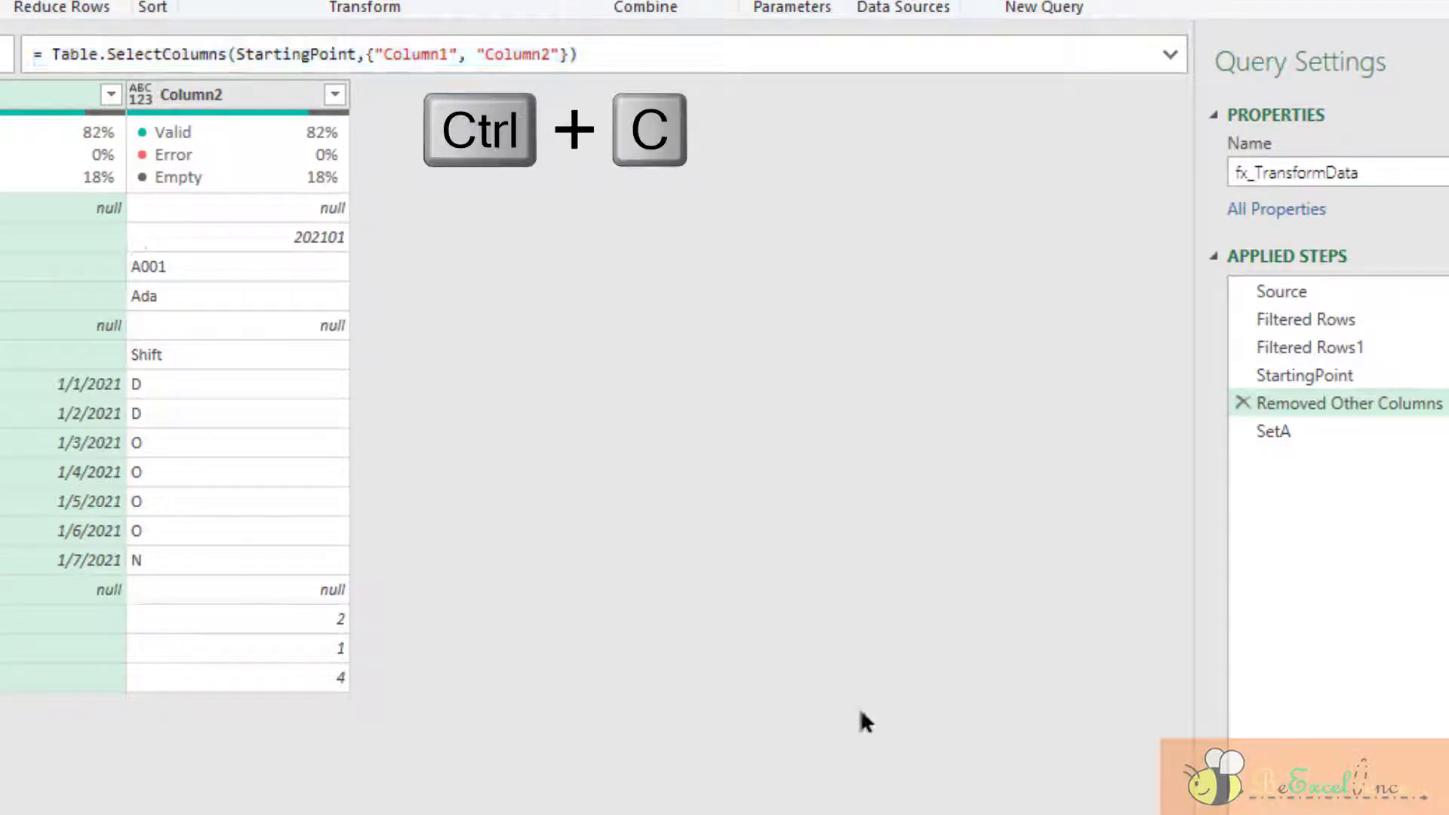
Add a new custom step after SetA and paste in the Table.SelectColumns formula
click(1395, 428)
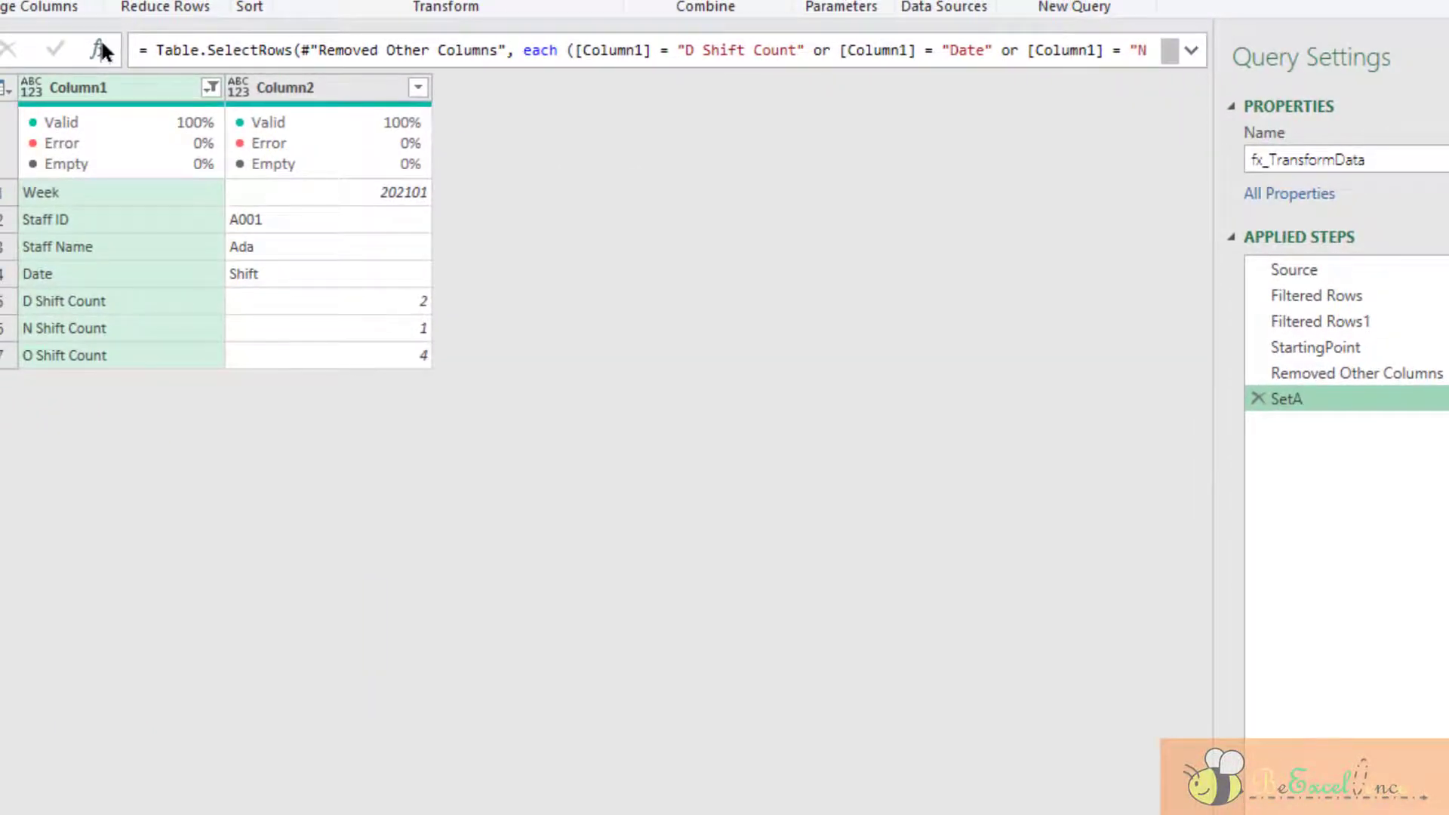
click(102, 46)
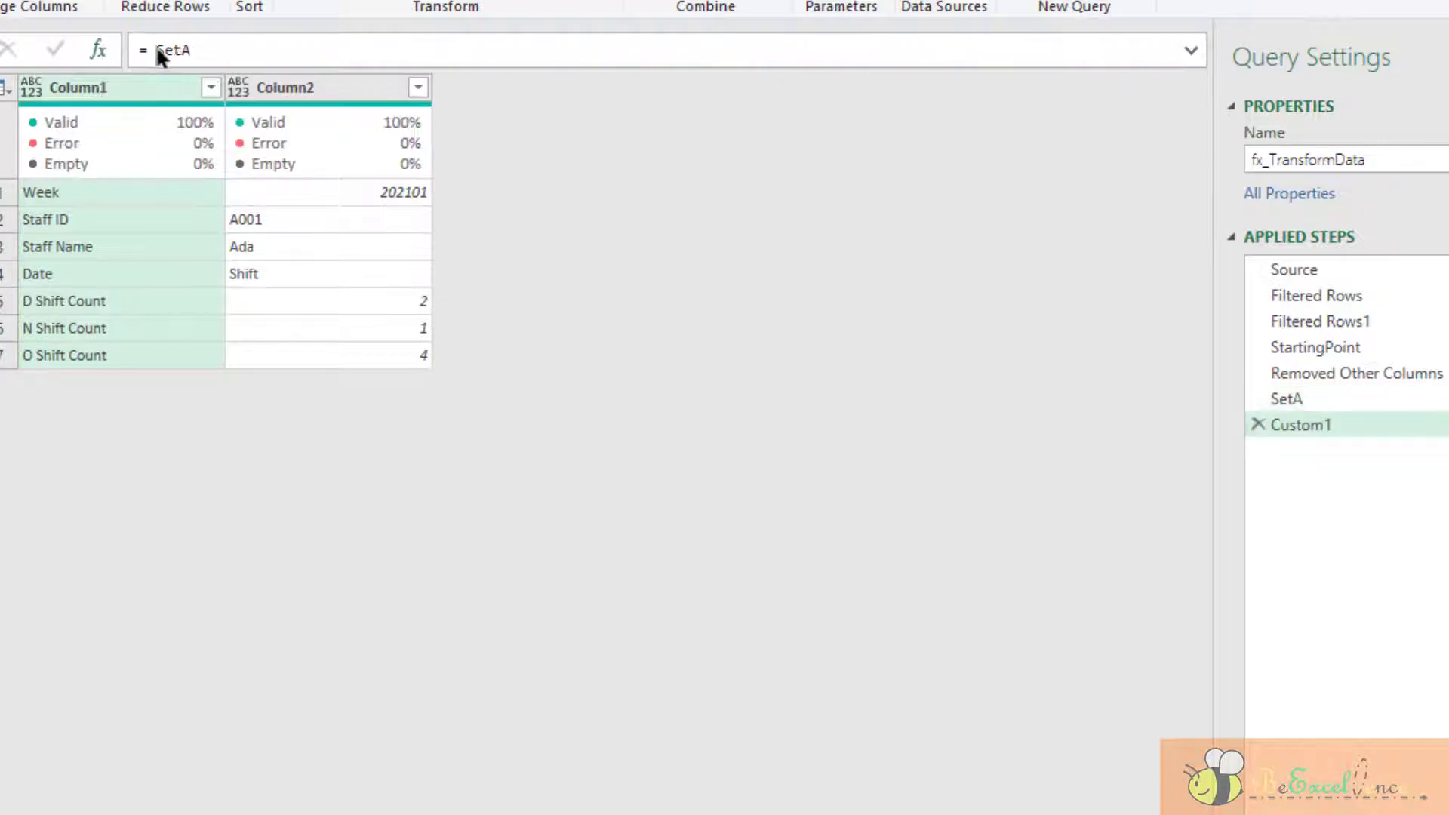
drag(156, 47, 22, 64)
click(298, 55)
text(v)
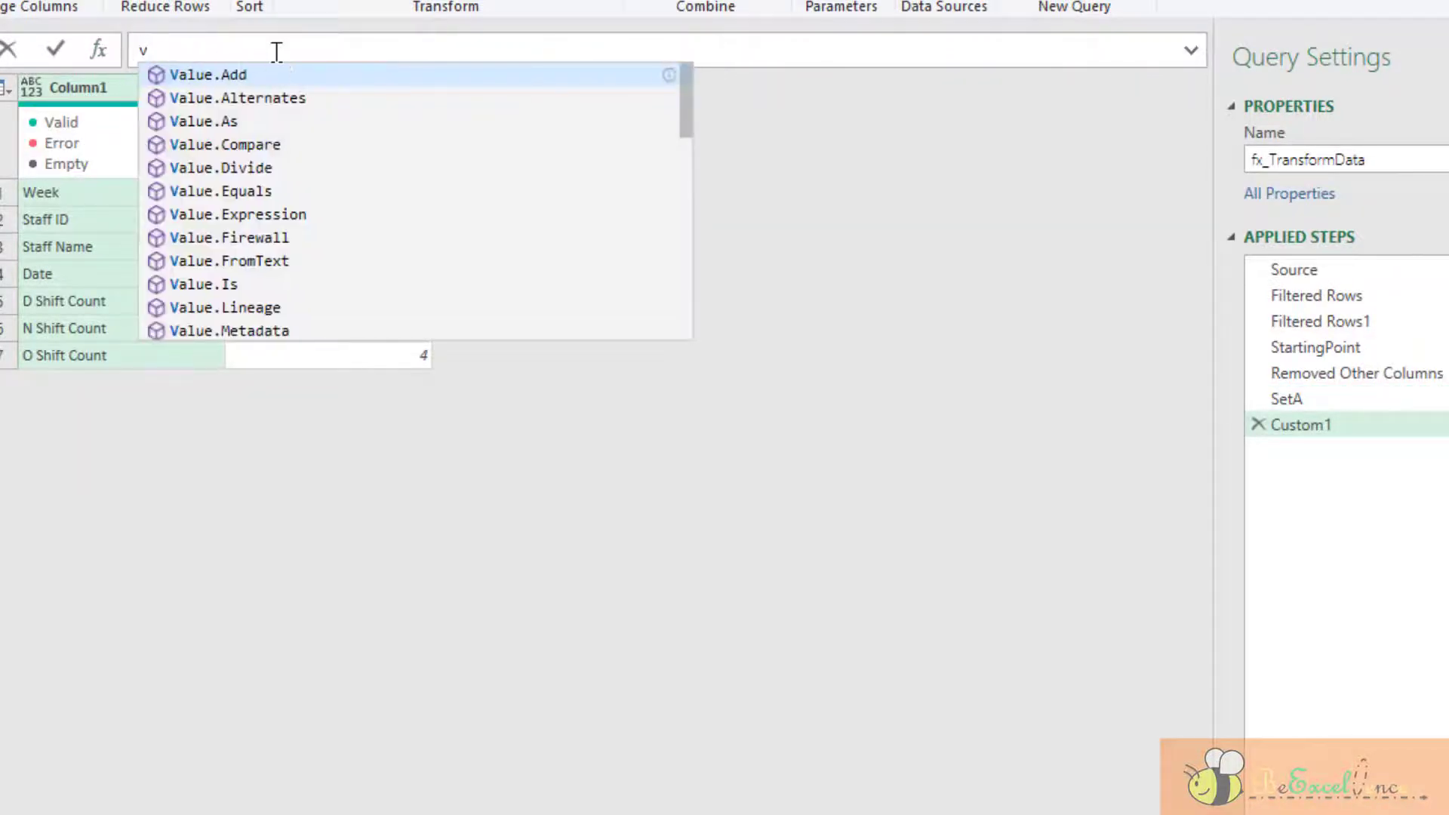
key(Escape)
key(BackSpace)
key(ctrl+v)
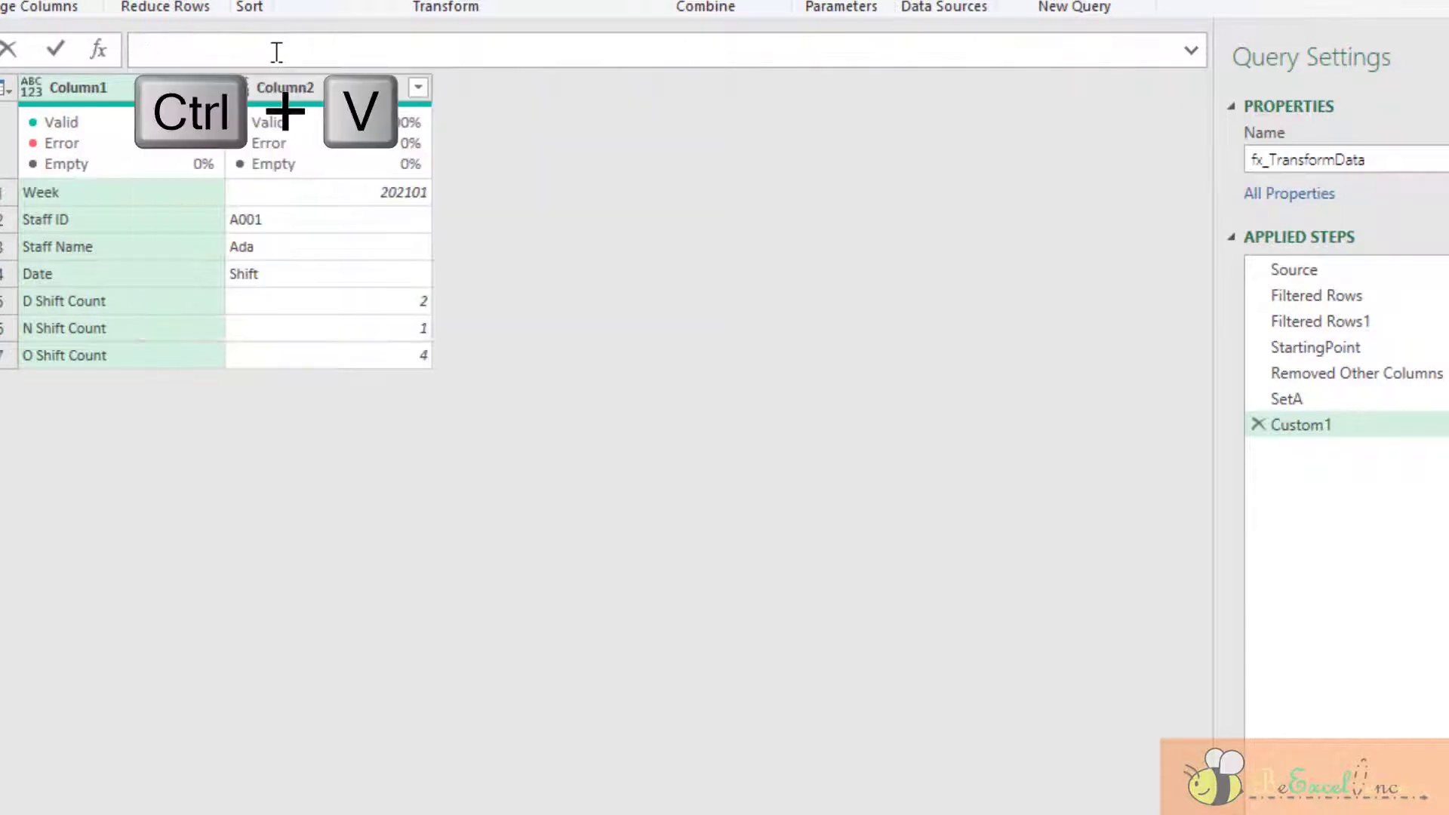
Change the selected columns to Column4 and Column5 and commit the Custom1 step
click(514, 50)
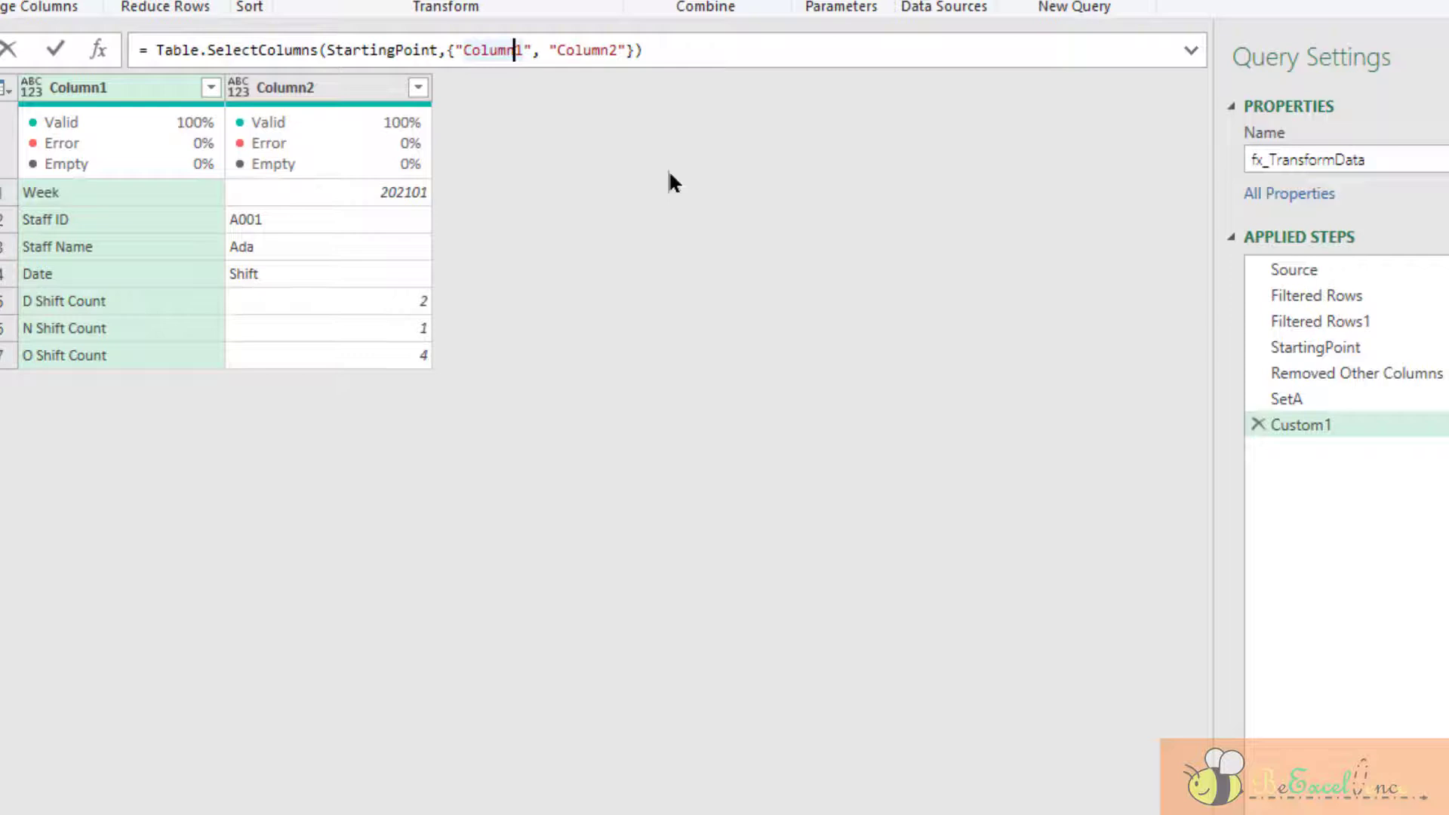
key(Delete)
text(4)
click(617, 50)
key(BackSpace)
text(5)
key(Return)
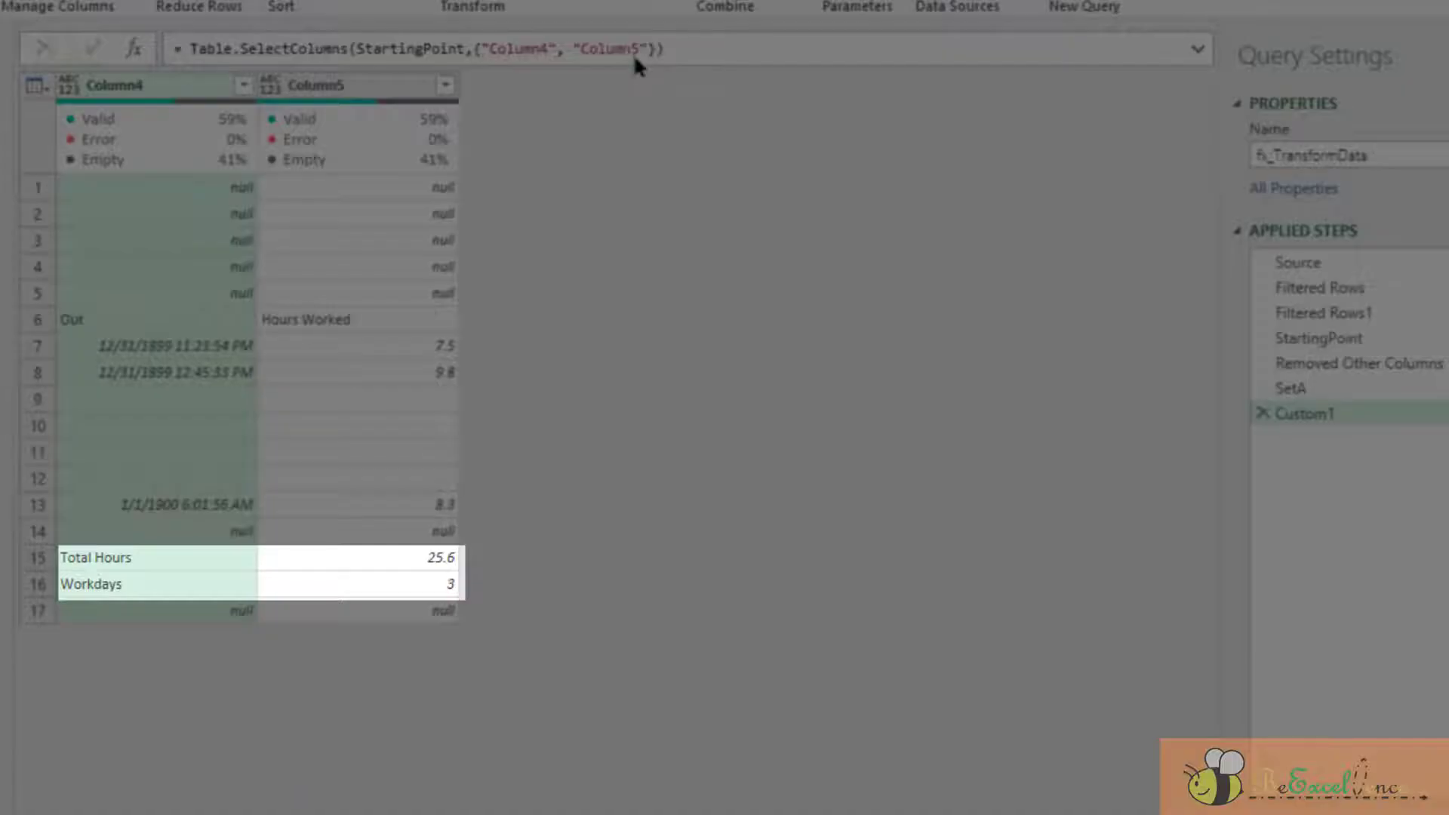
Filter Column4 to keep only the Total Hours (25.6) and Workdays (3) rows
click(232, 554)
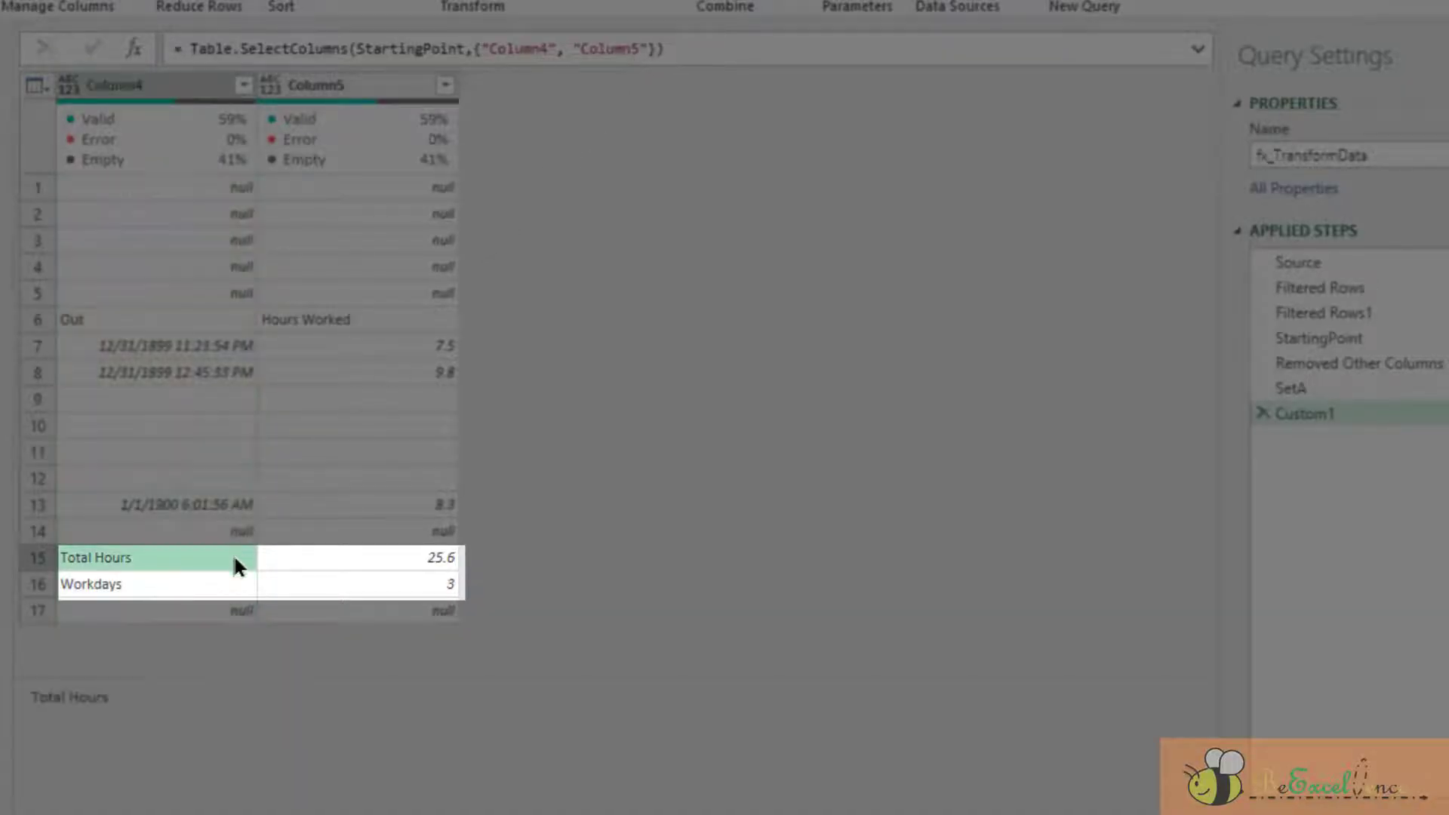
click(234, 583)
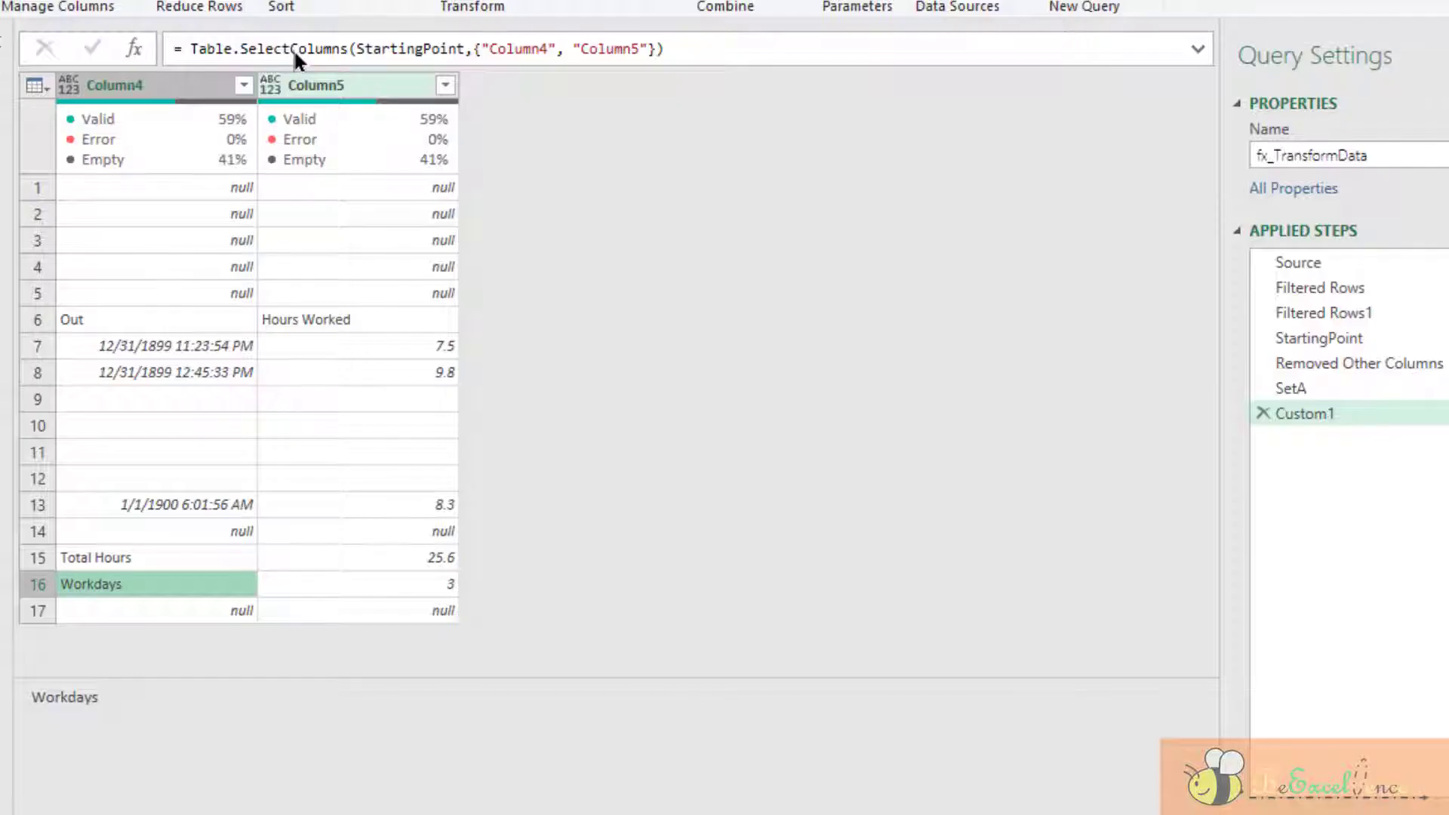
click(243, 85)
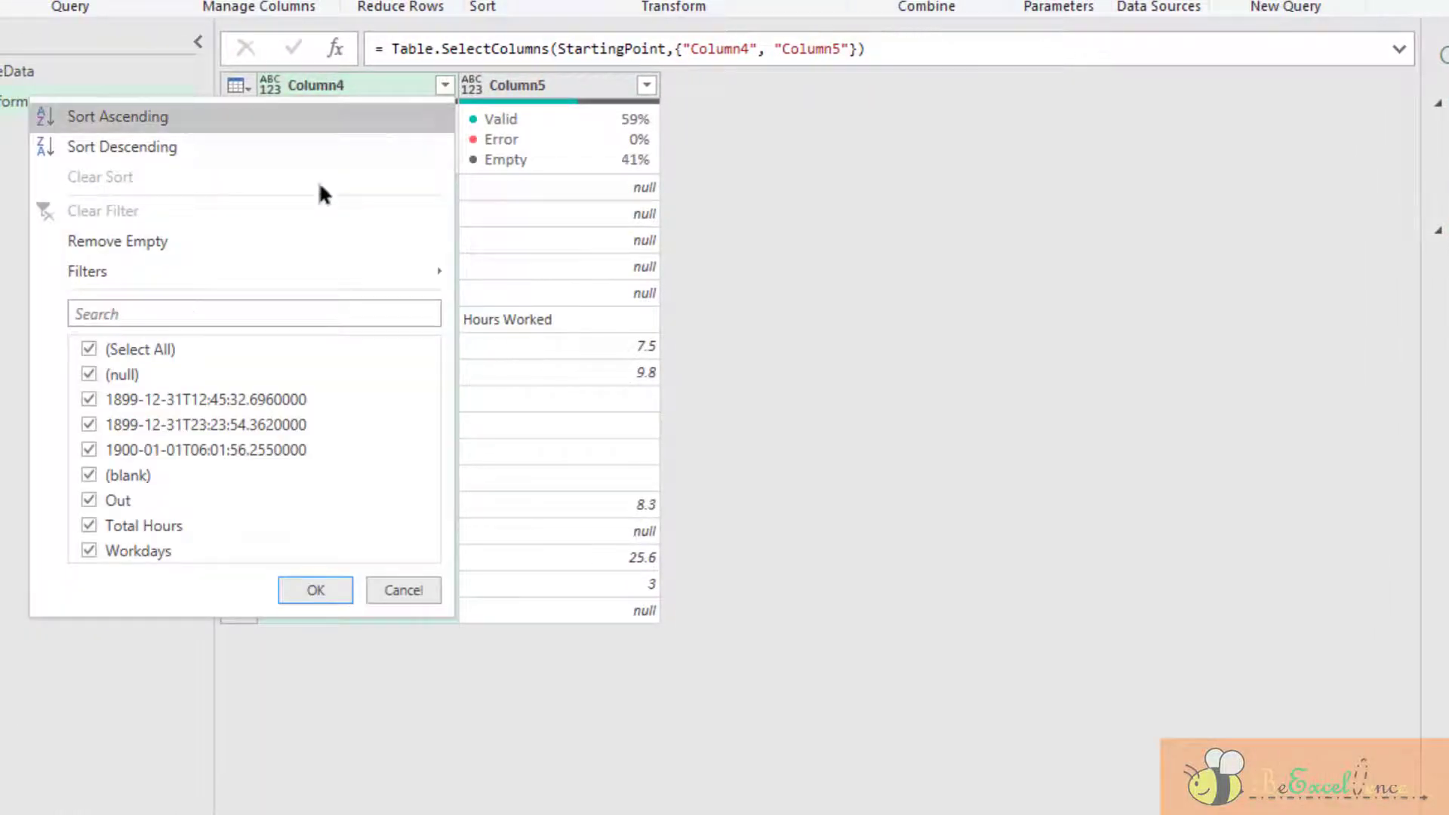
click(124, 343)
click(116, 527)
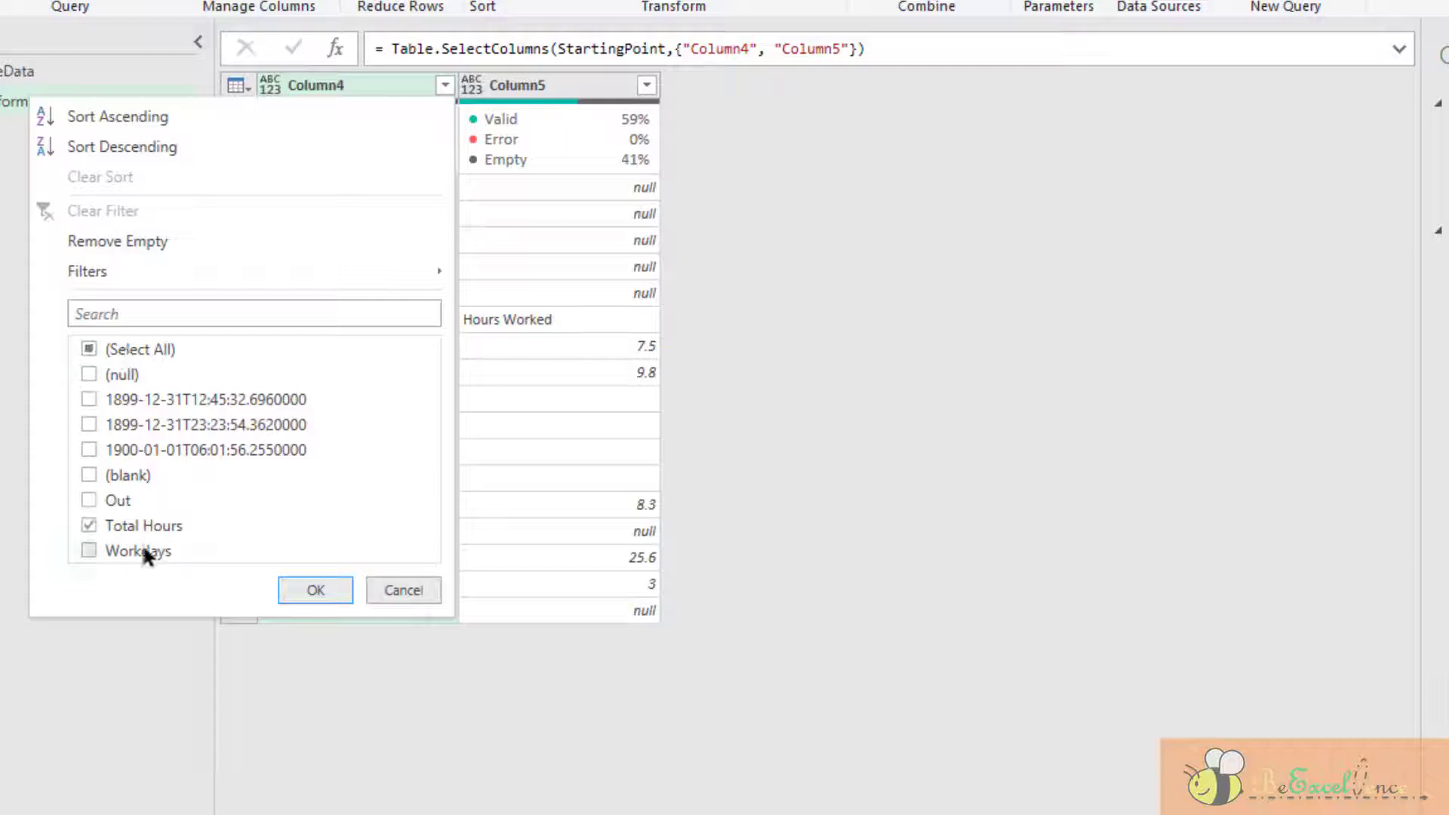
click(147, 546)
click(316, 591)
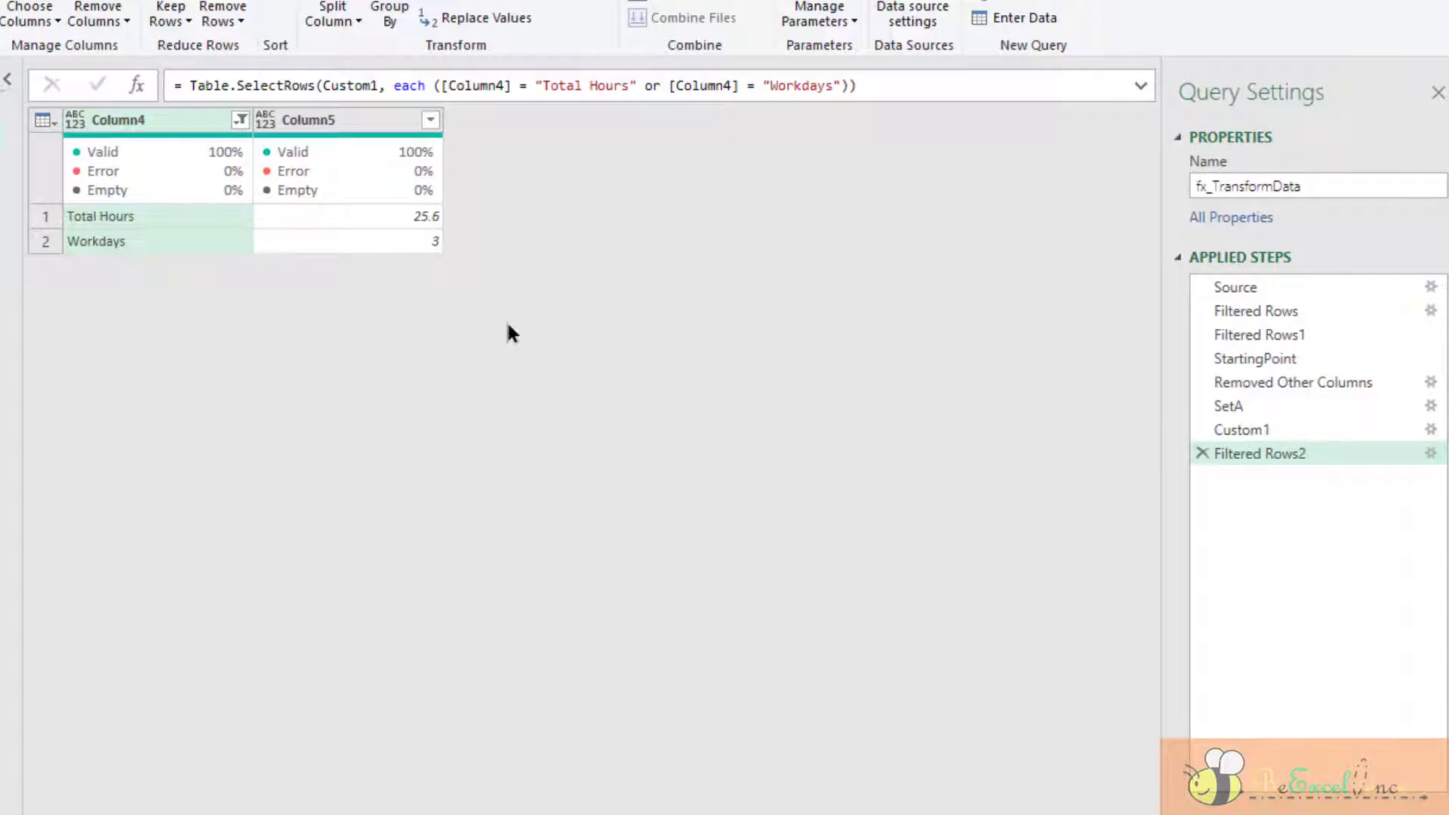
Rename the Column4 header to Column1 and Column5 to Column2
double_click(191, 112)
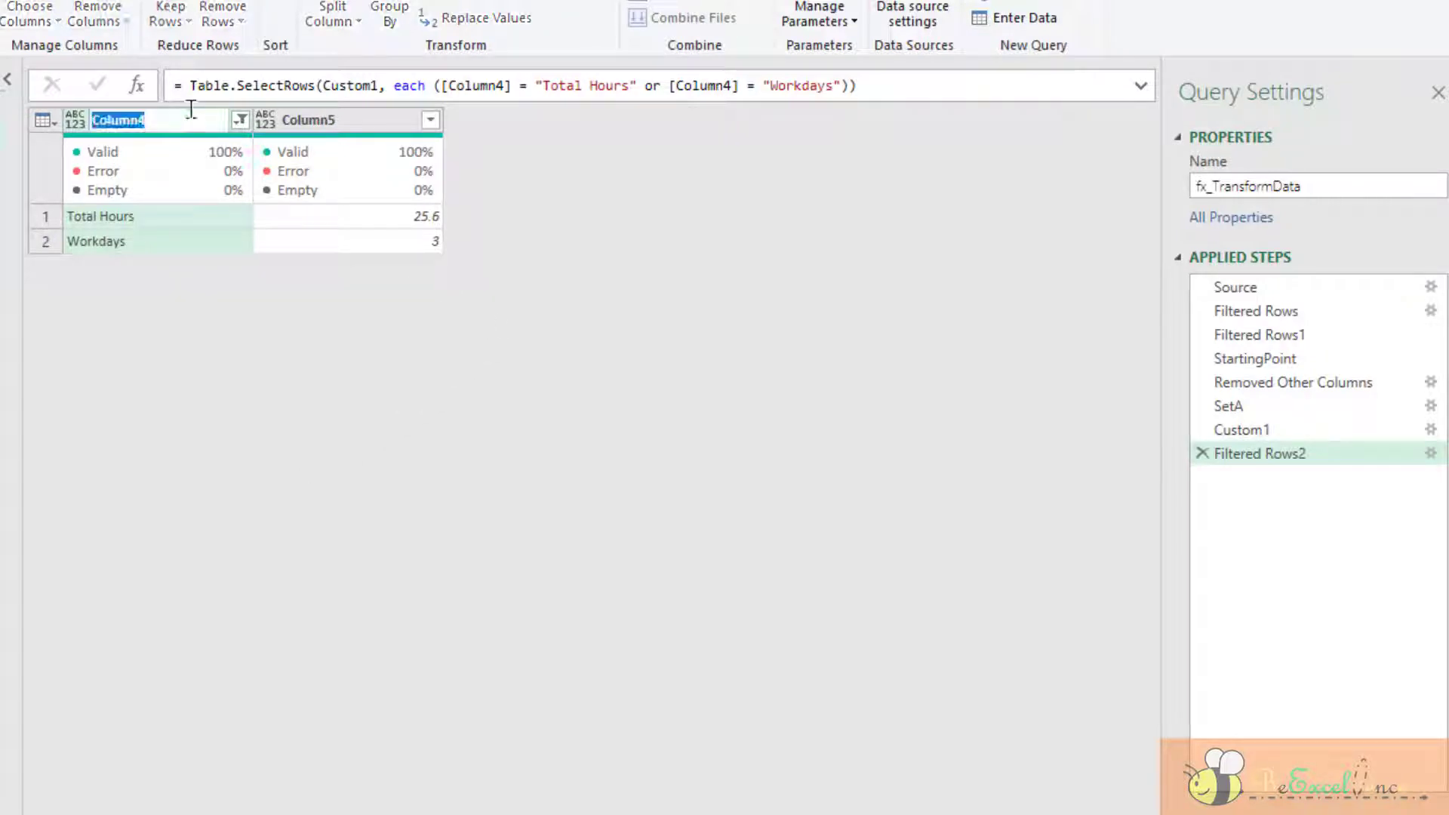
text(Column)
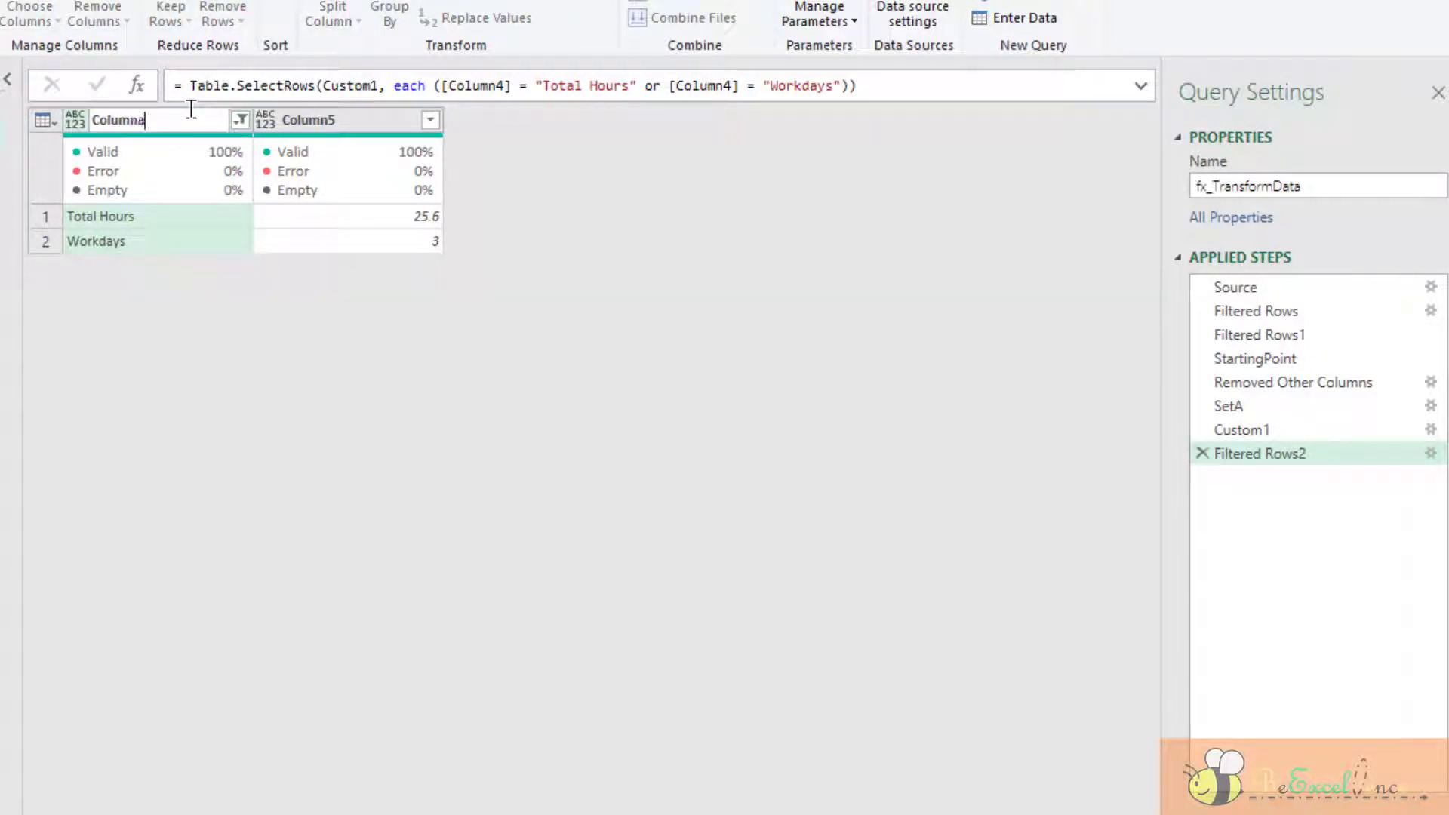
key(Return)
text(1)
key(Return)
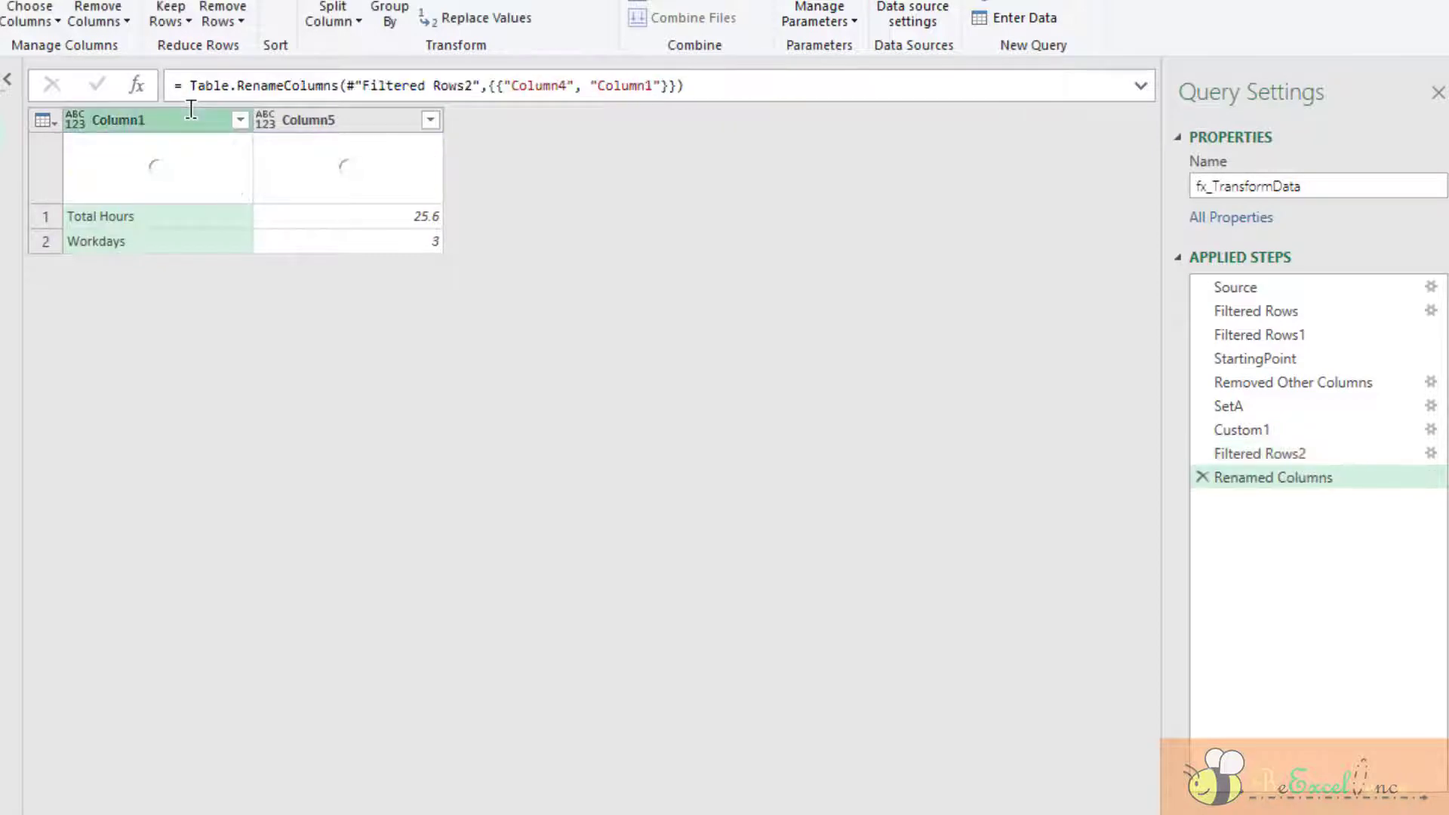
double_click(337, 121)
text(C)
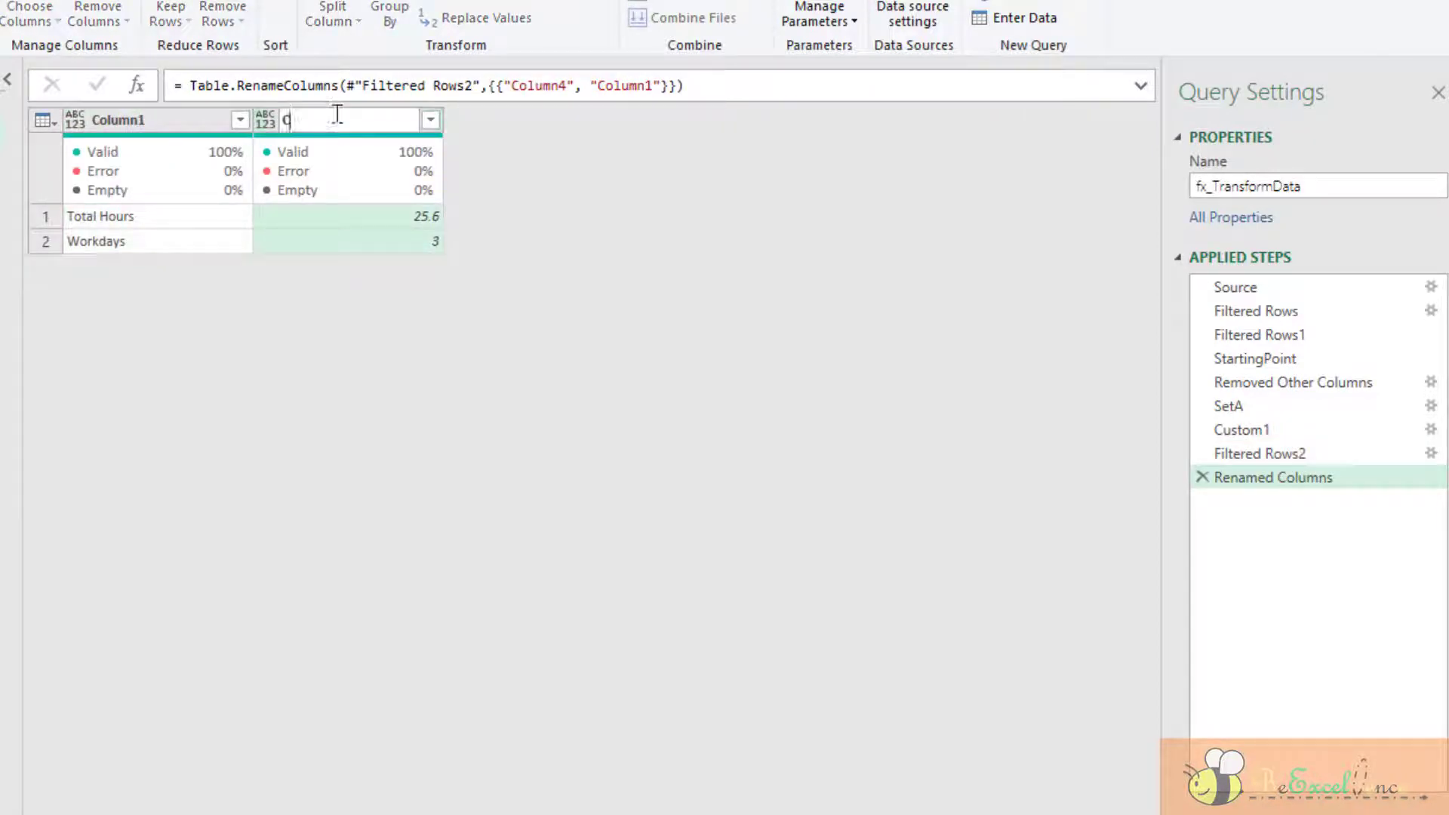
text(olumn2)
key(Return)
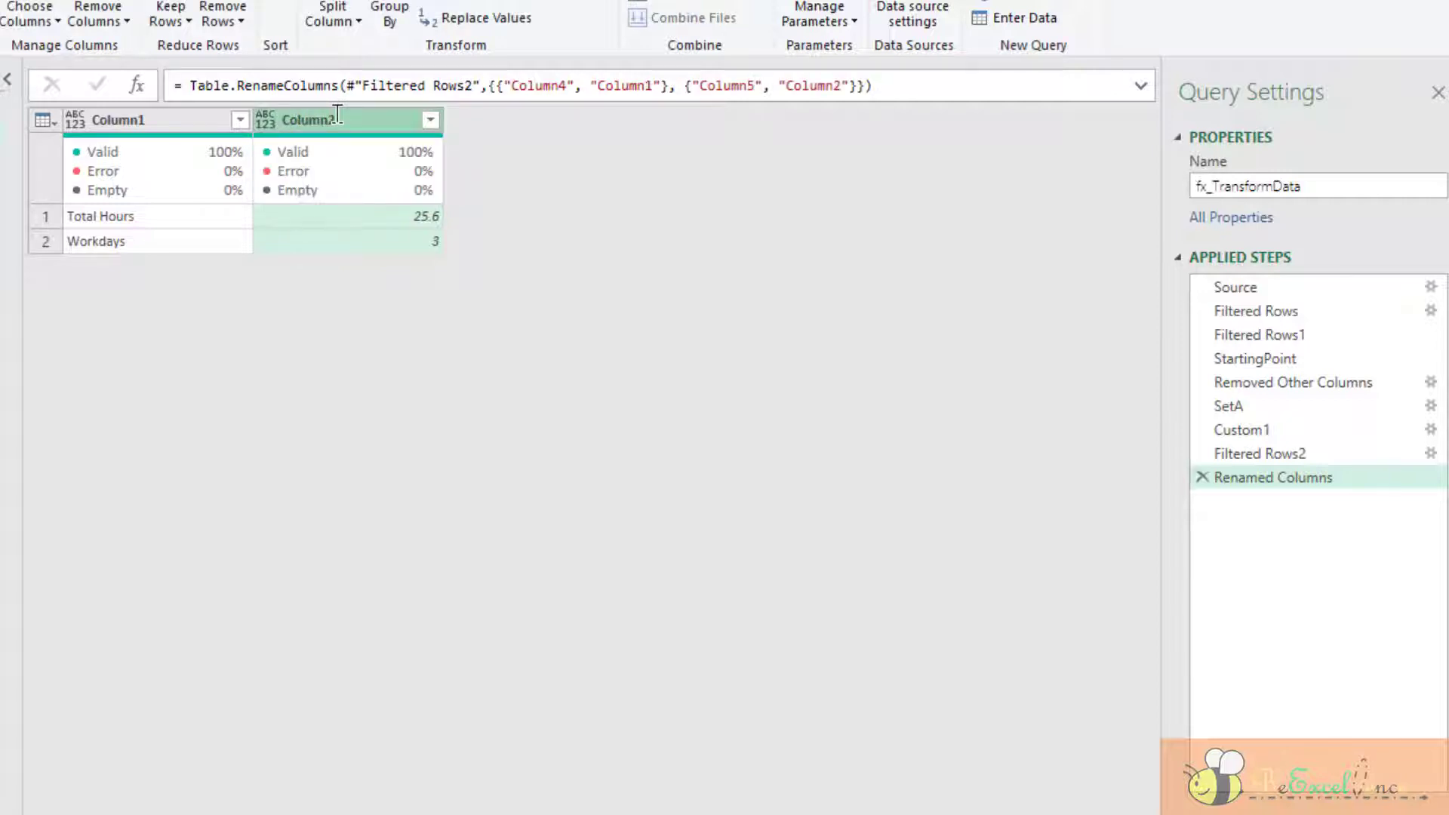
Rename the Renamed Columns step to SetB
right_click(1332, 478)
click(1430, 519)
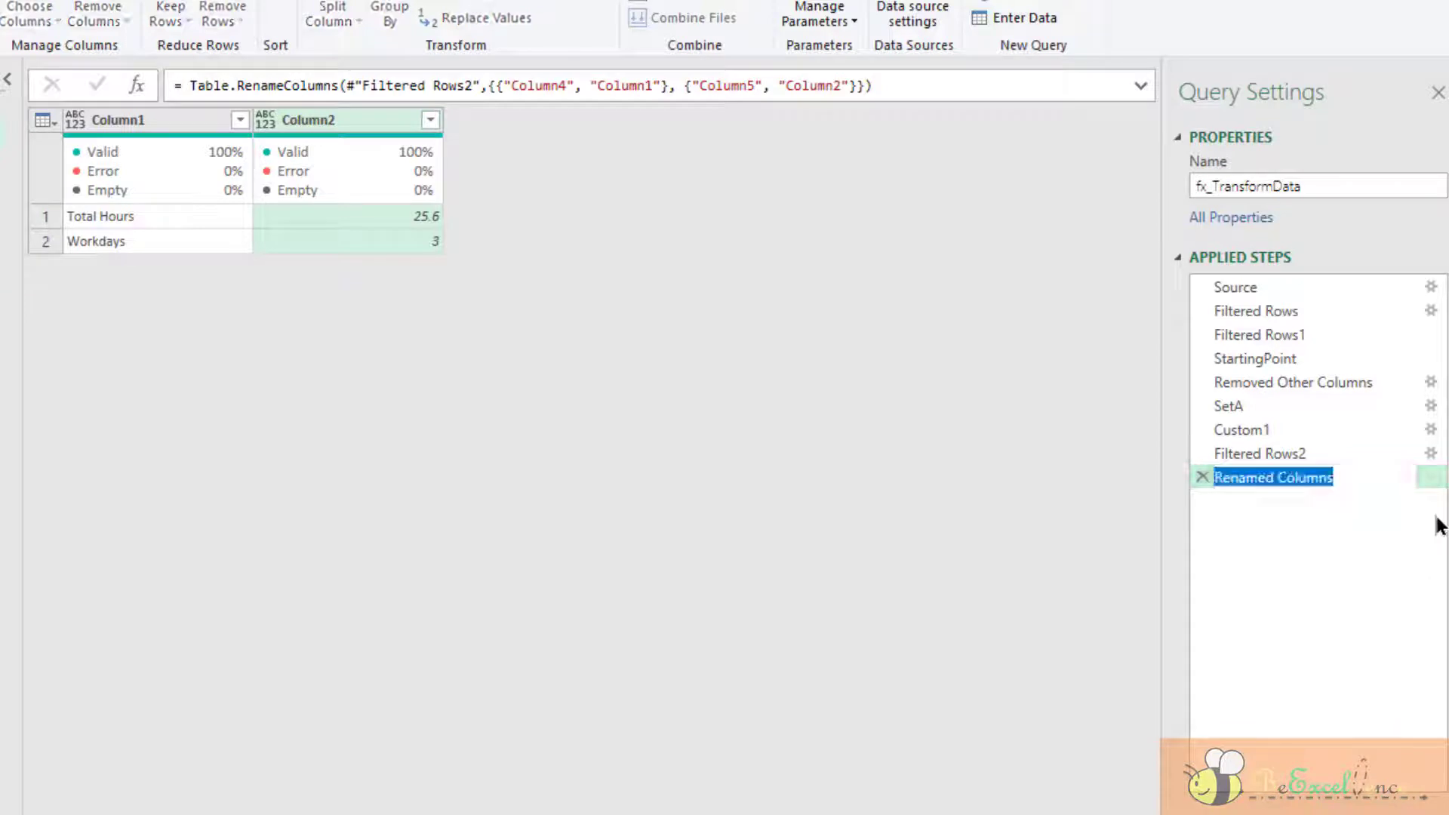
text(SetB)
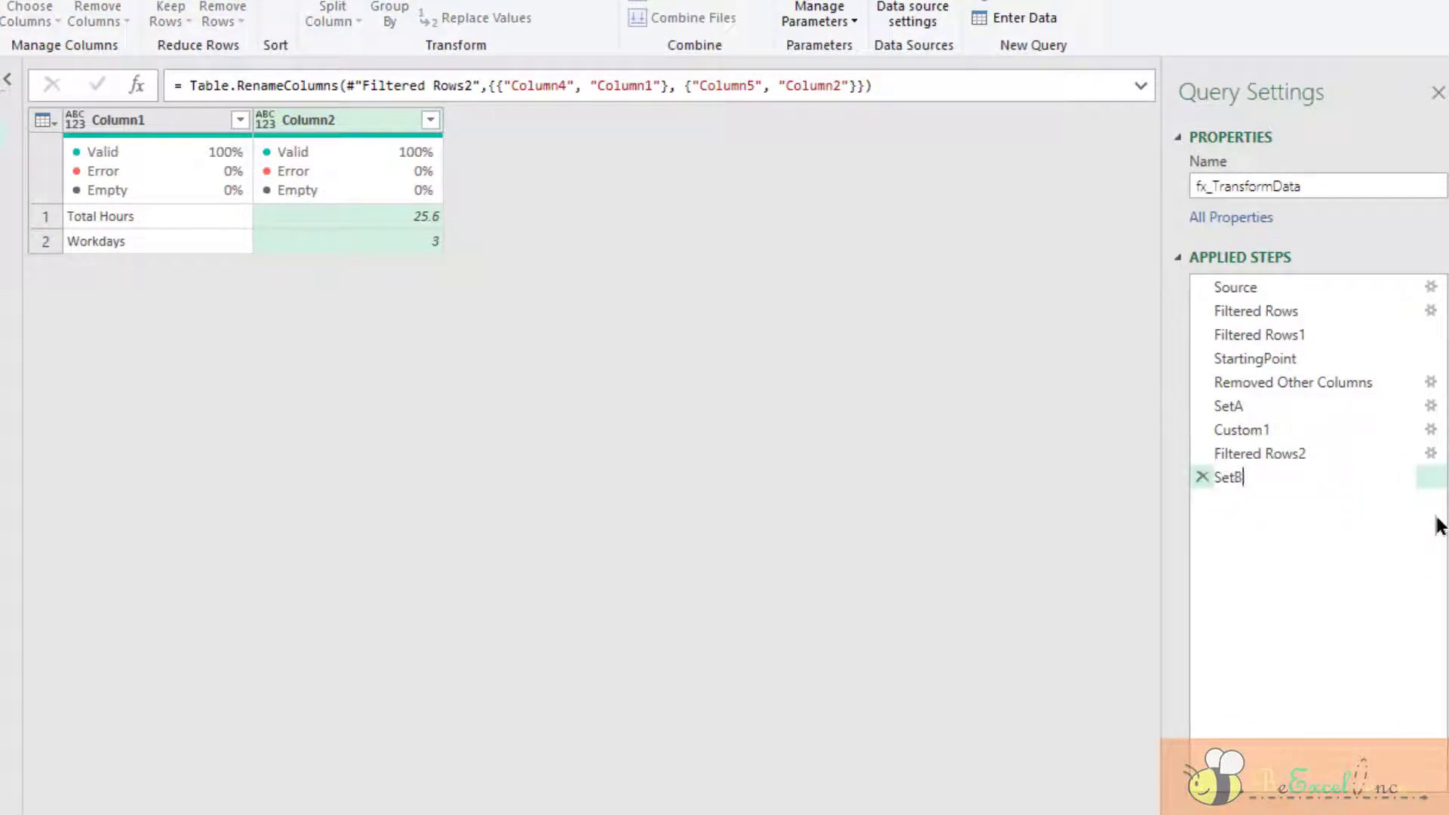
key(Return)
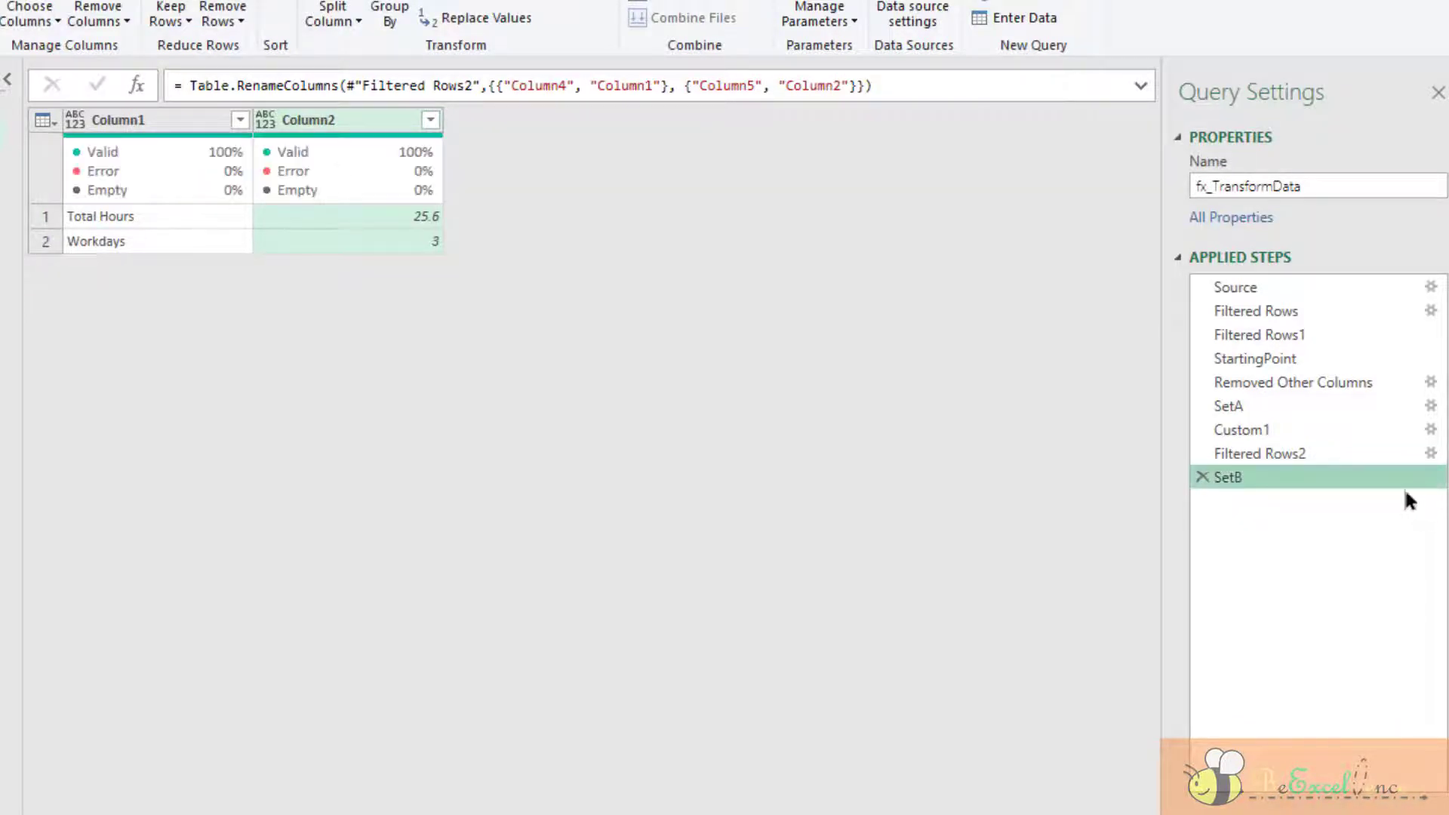
drag(1297, 388, 1298, 408)
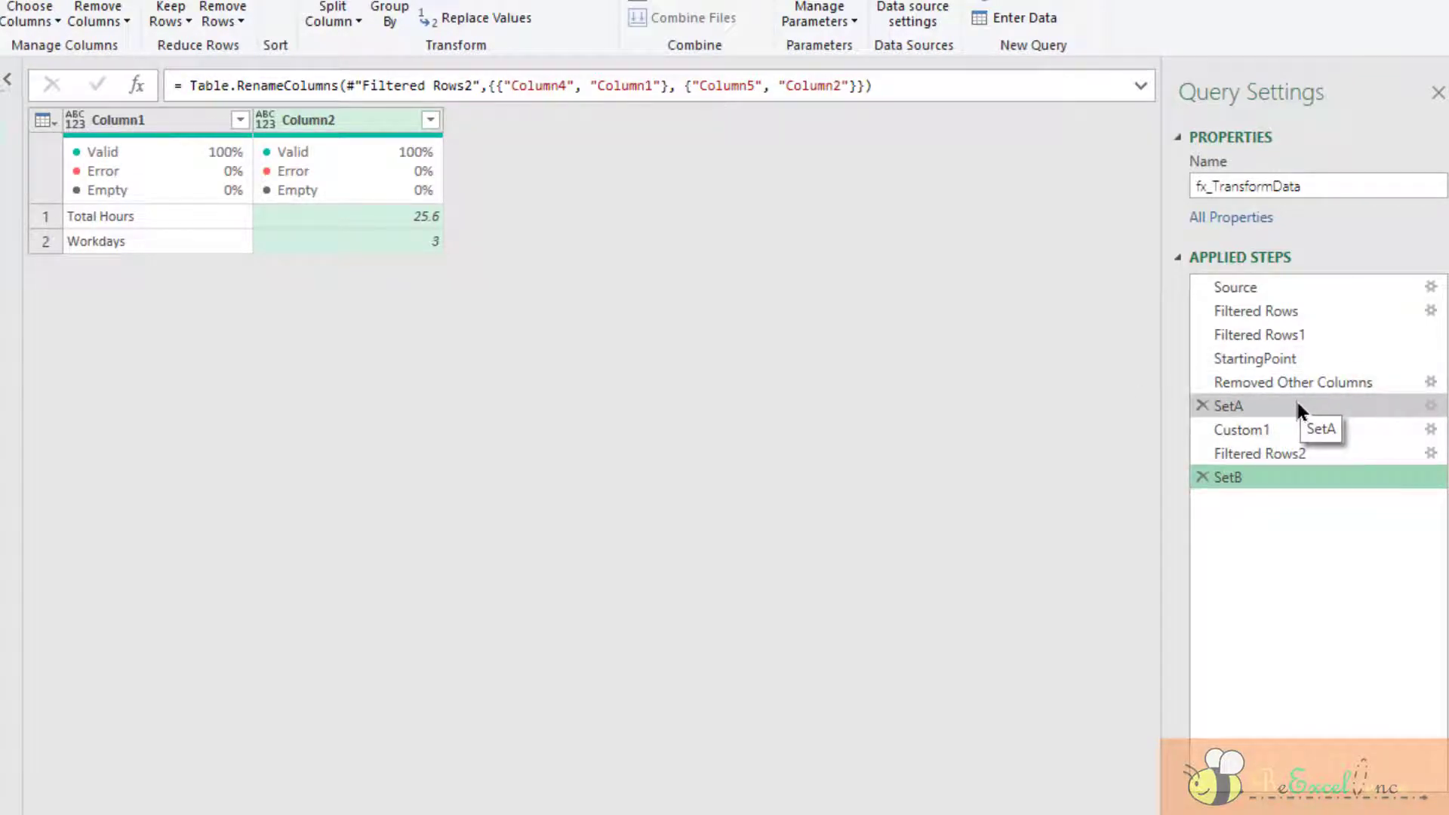
Add a Custom2 step with = Table.Combine({SetA, SetB}), giving one nine-row table
click(1295, 407)
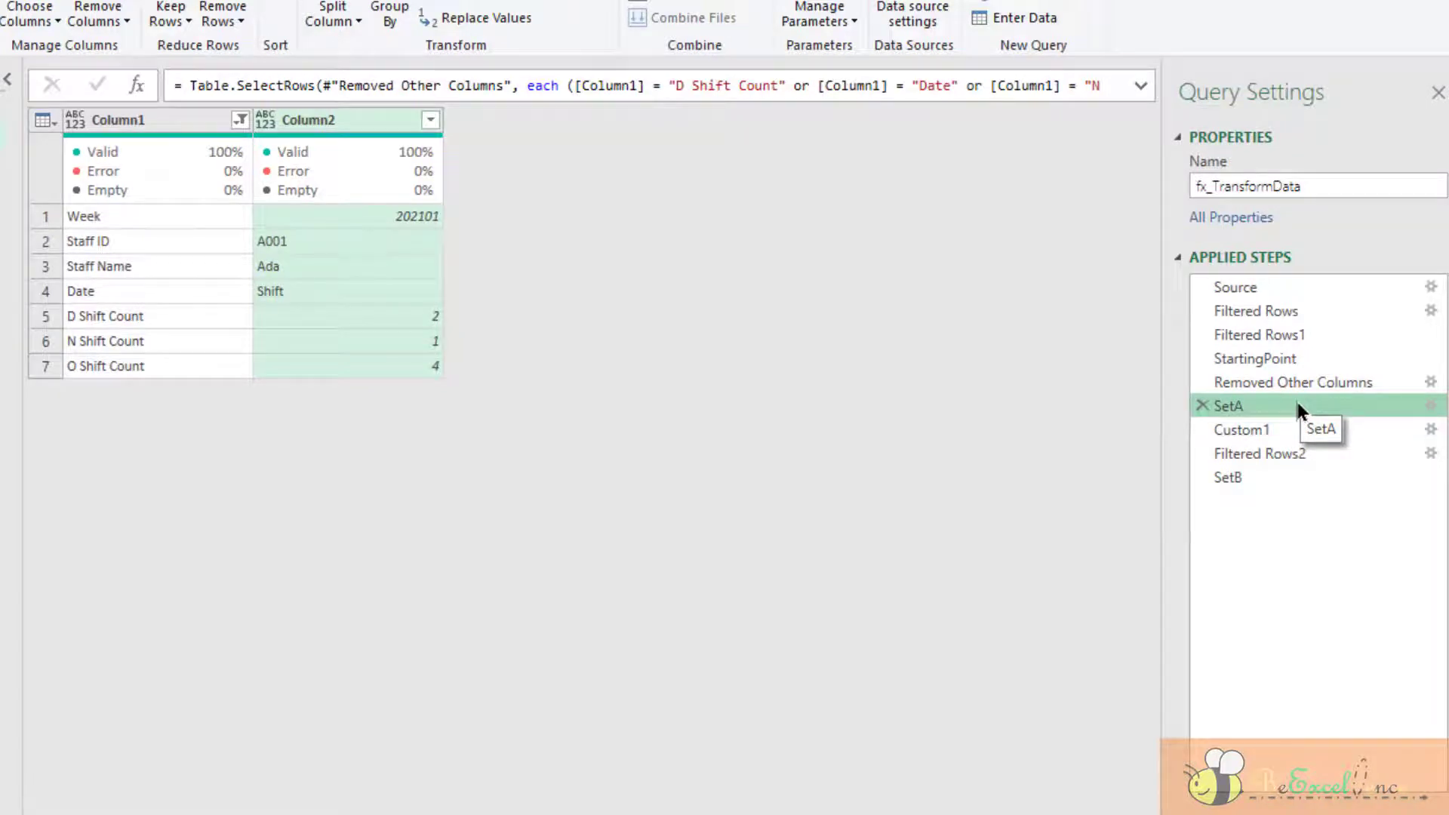
click(1296, 477)
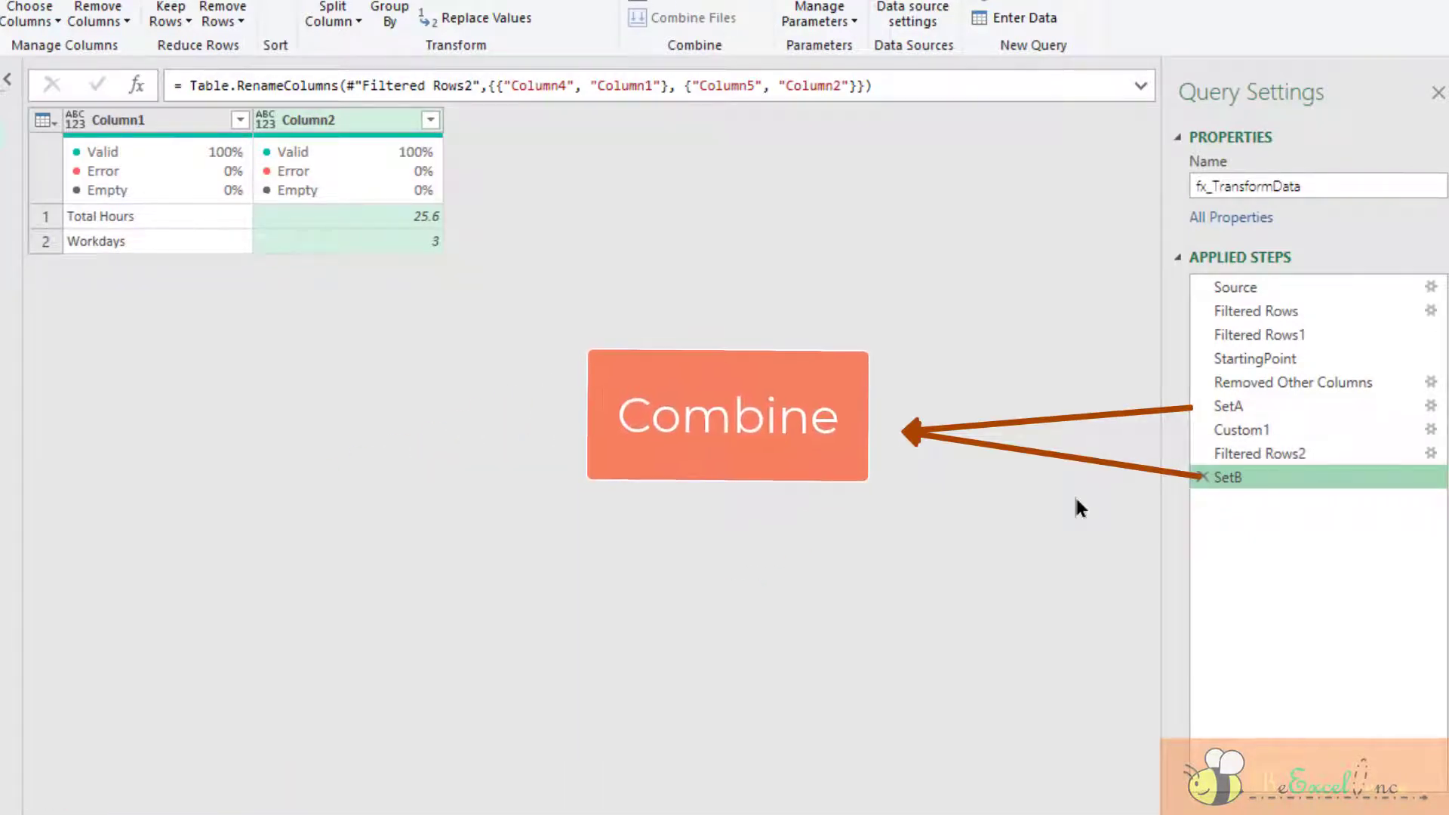
click(136, 86)
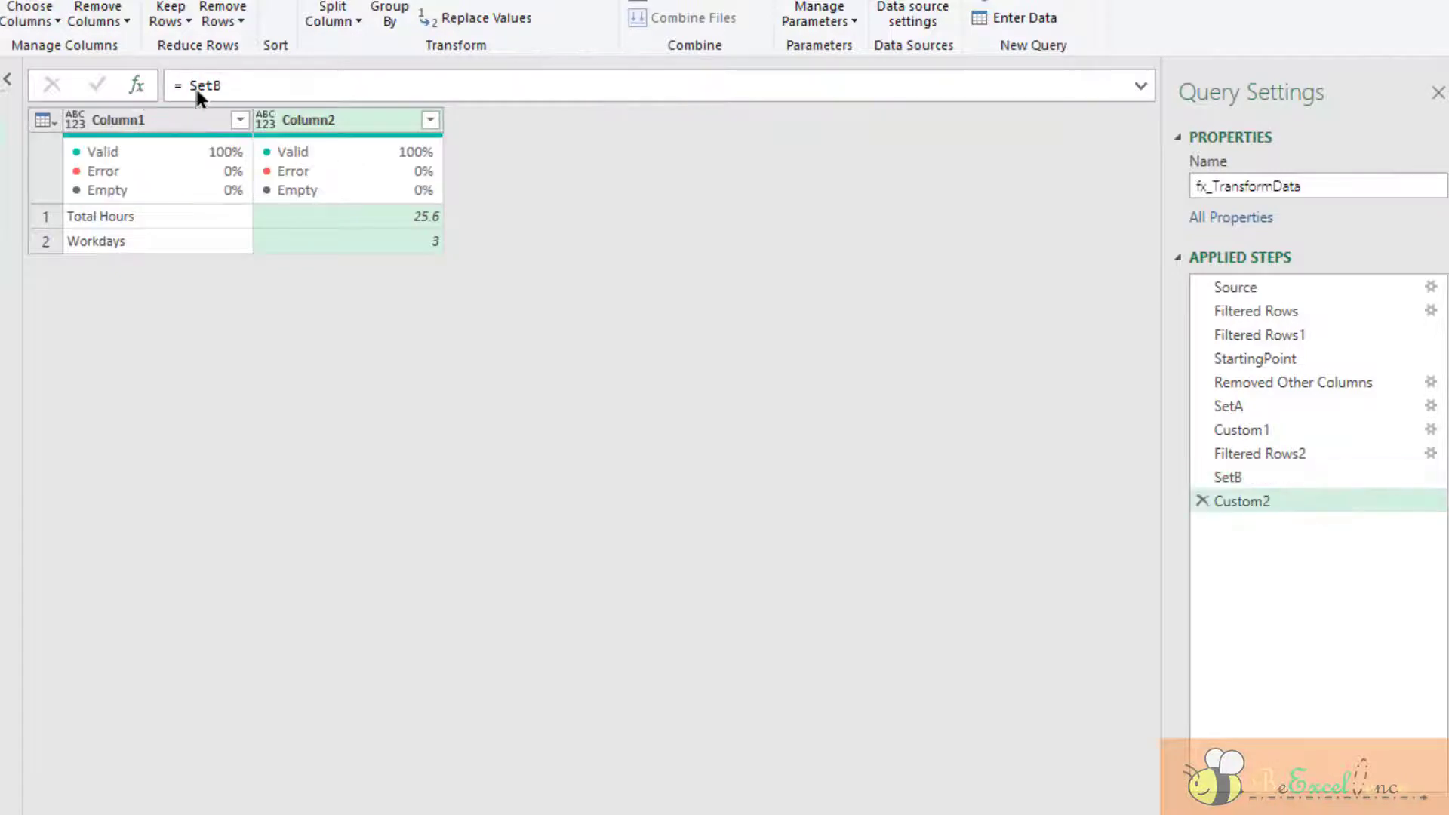
double_click(195, 86)
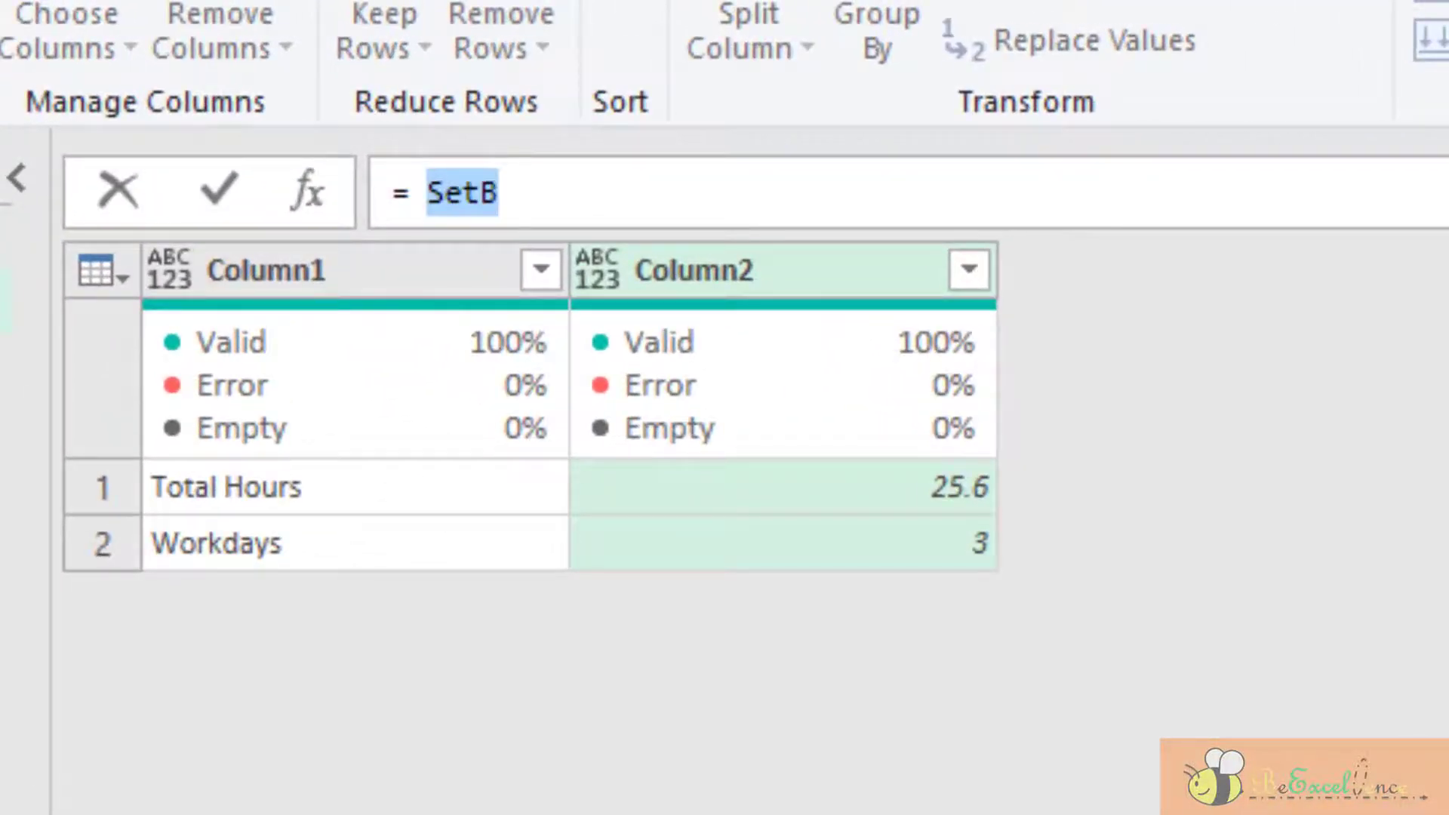
text(C)
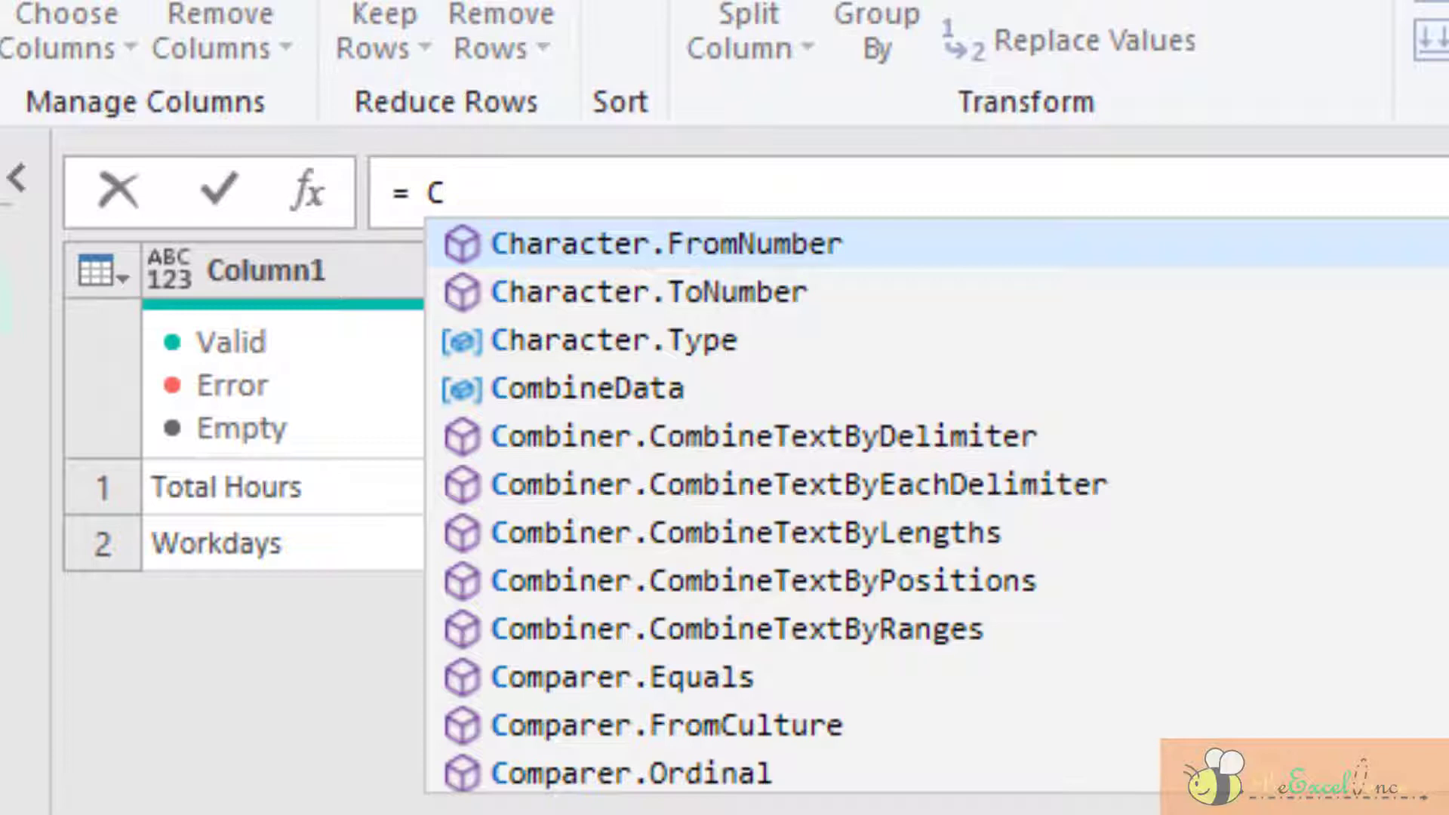
key(BackSpace)
text(Table.Combine()
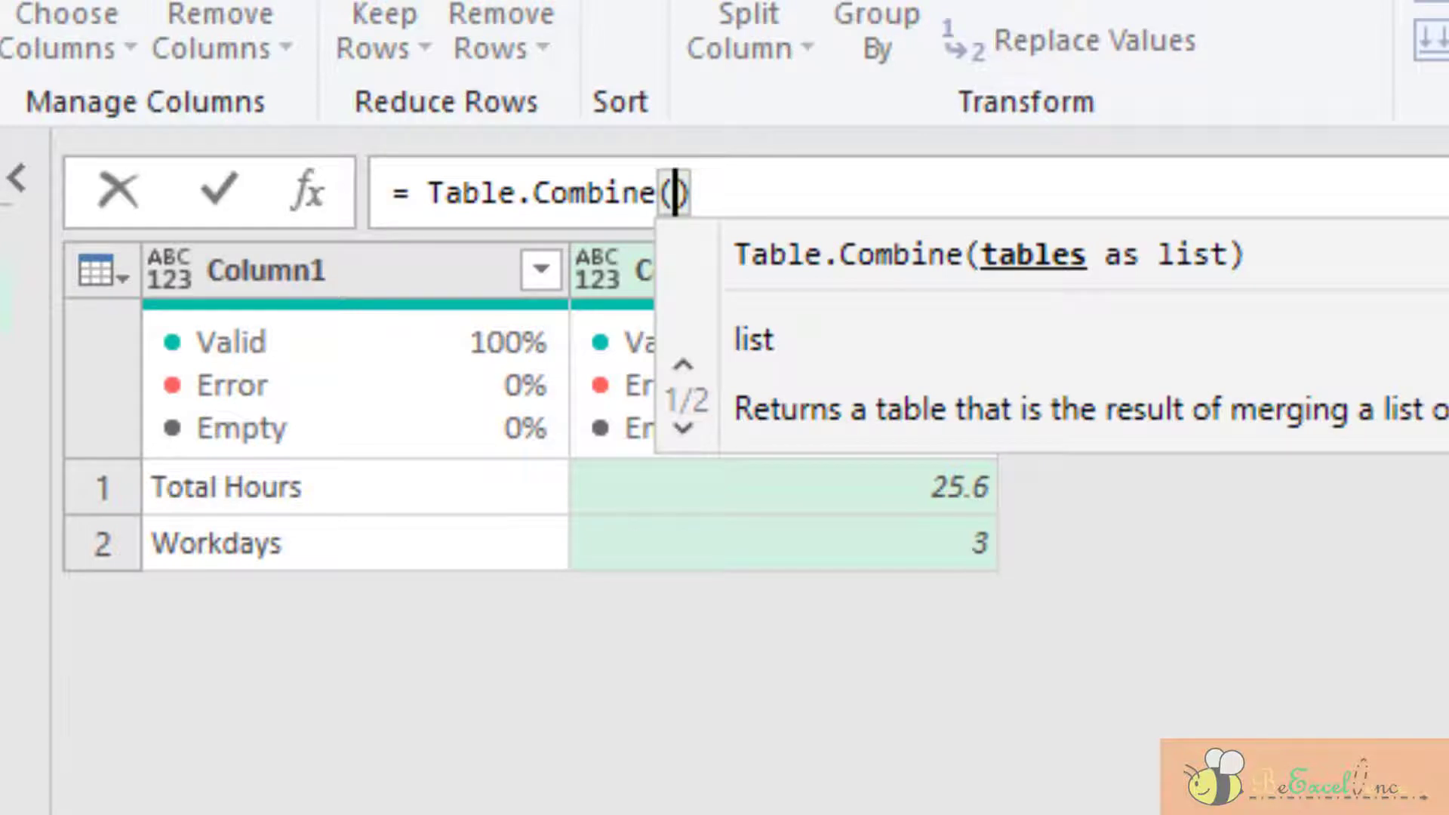
text({)
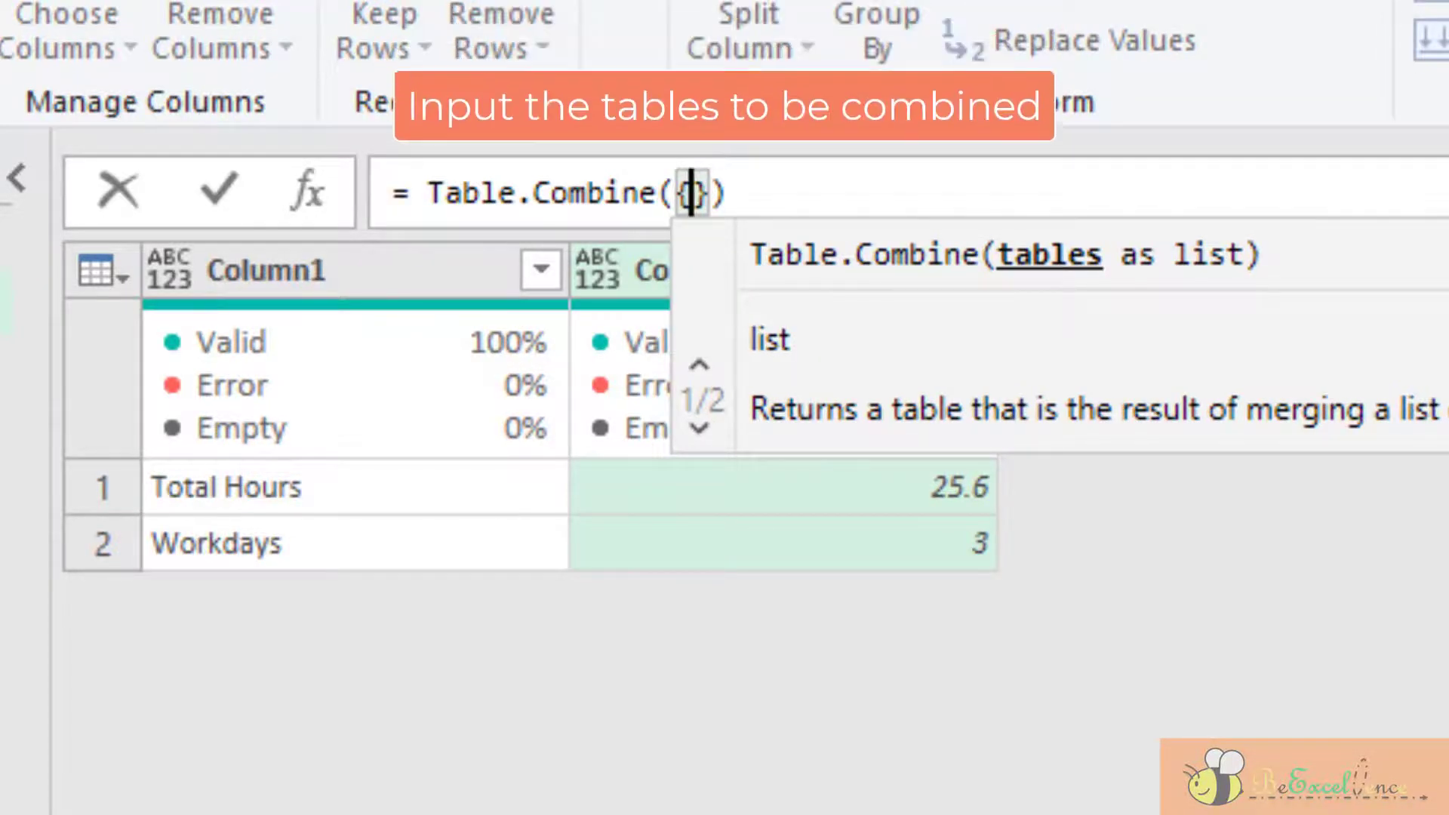
text(Set)
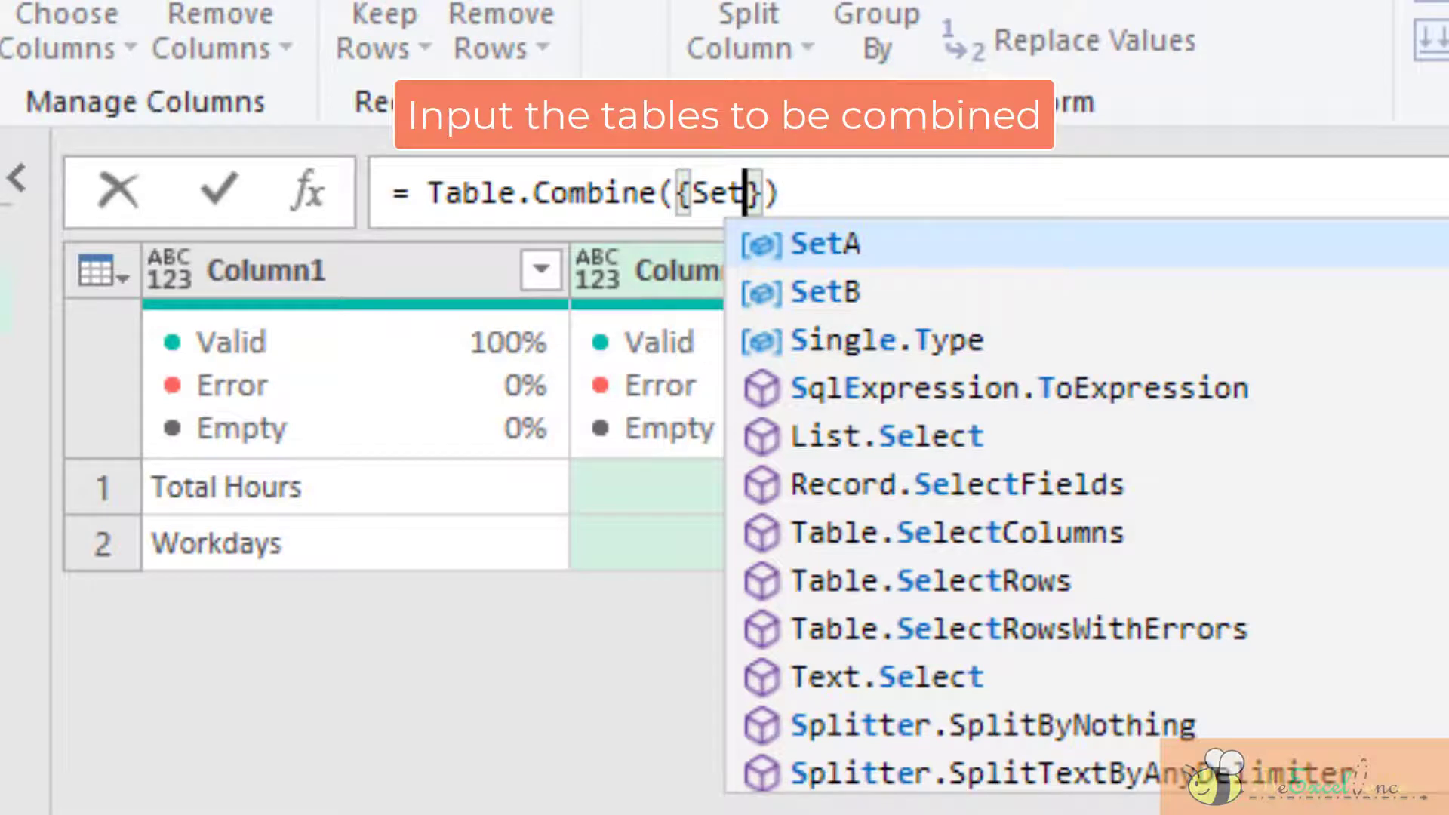
text(A, SetB)
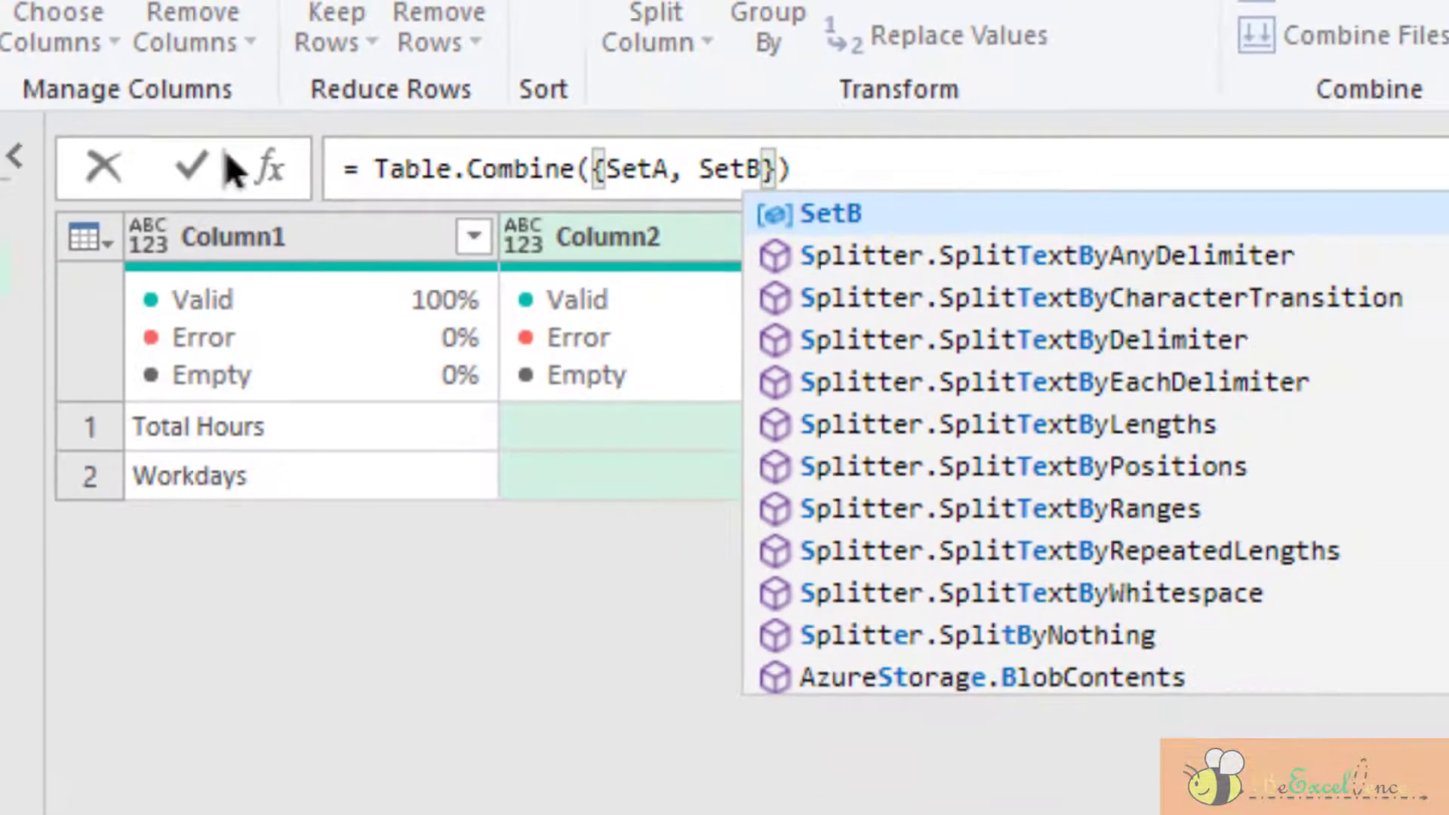
click(191, 166)
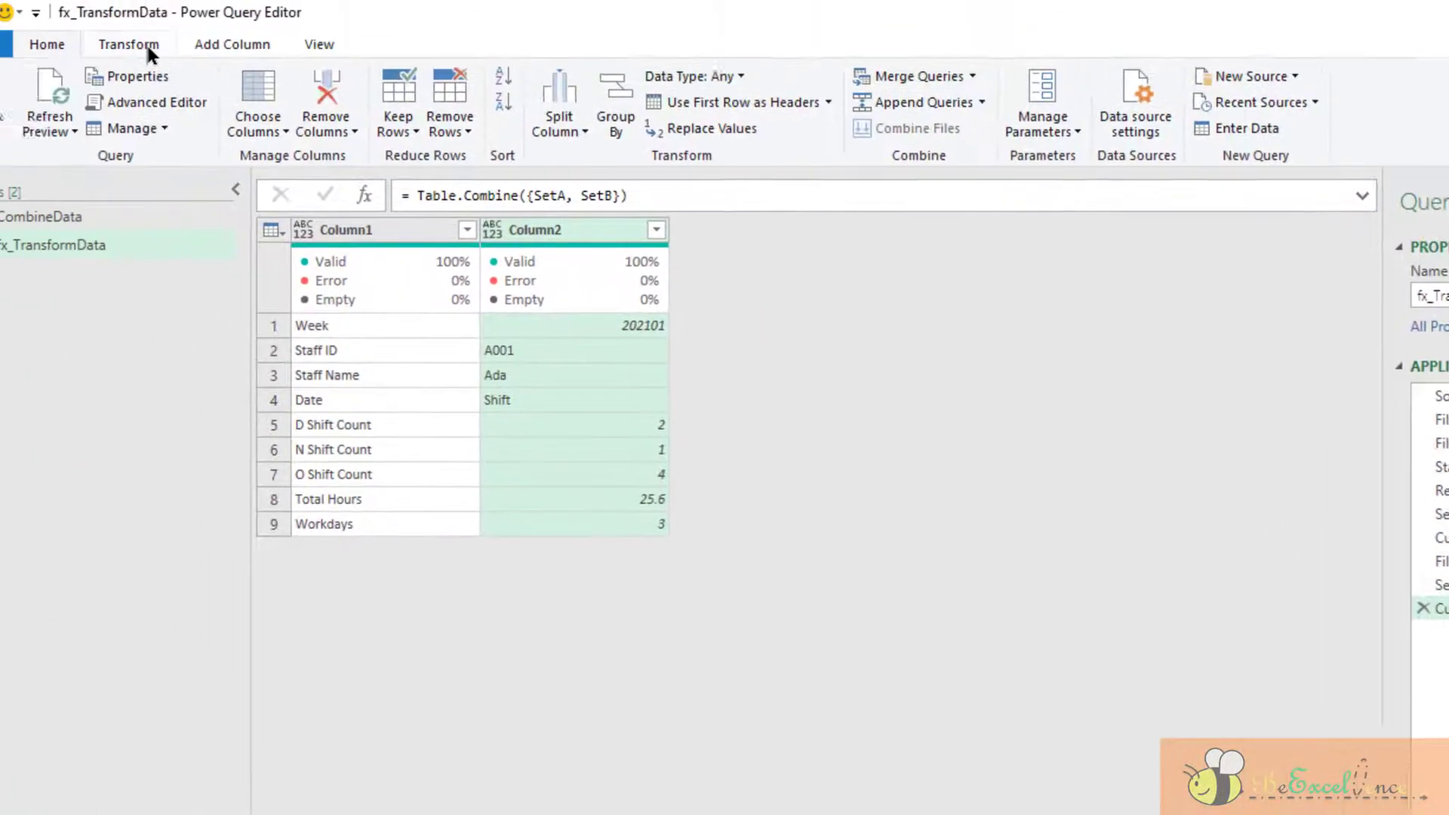
Transpose the combined table and promote its first row to column headers
click(145, 44)
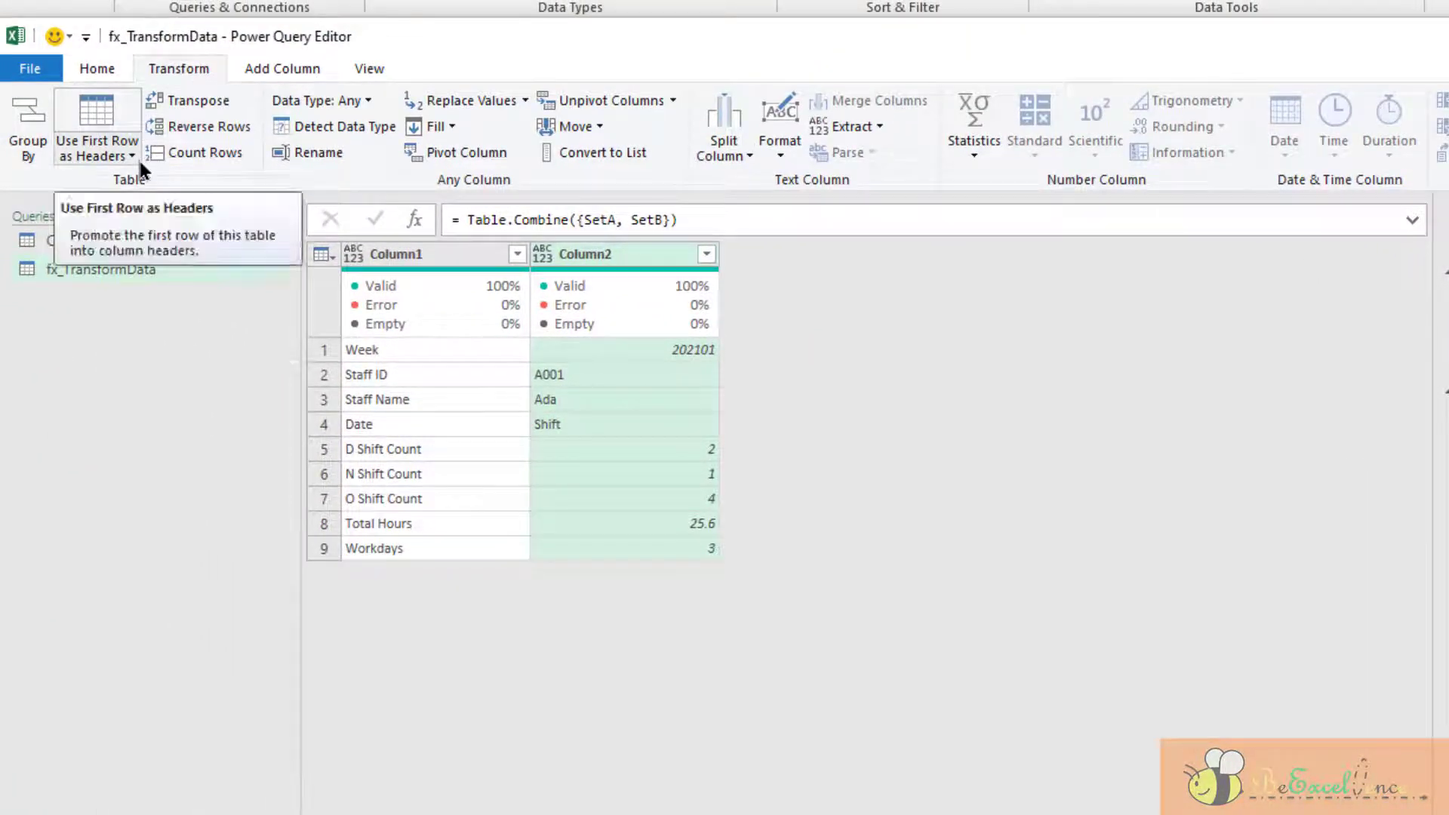
click(183, 107)
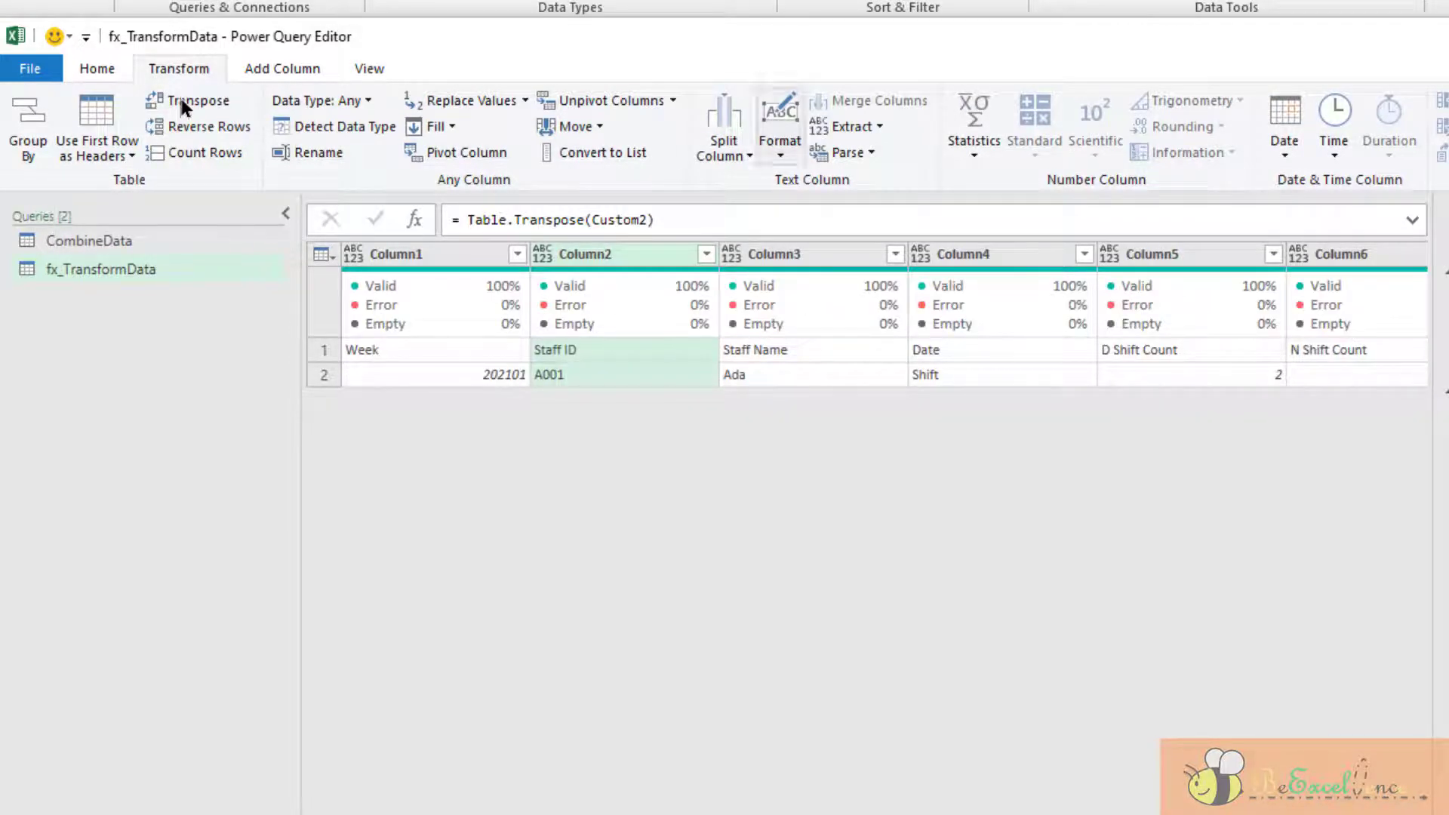
click(112, 64)
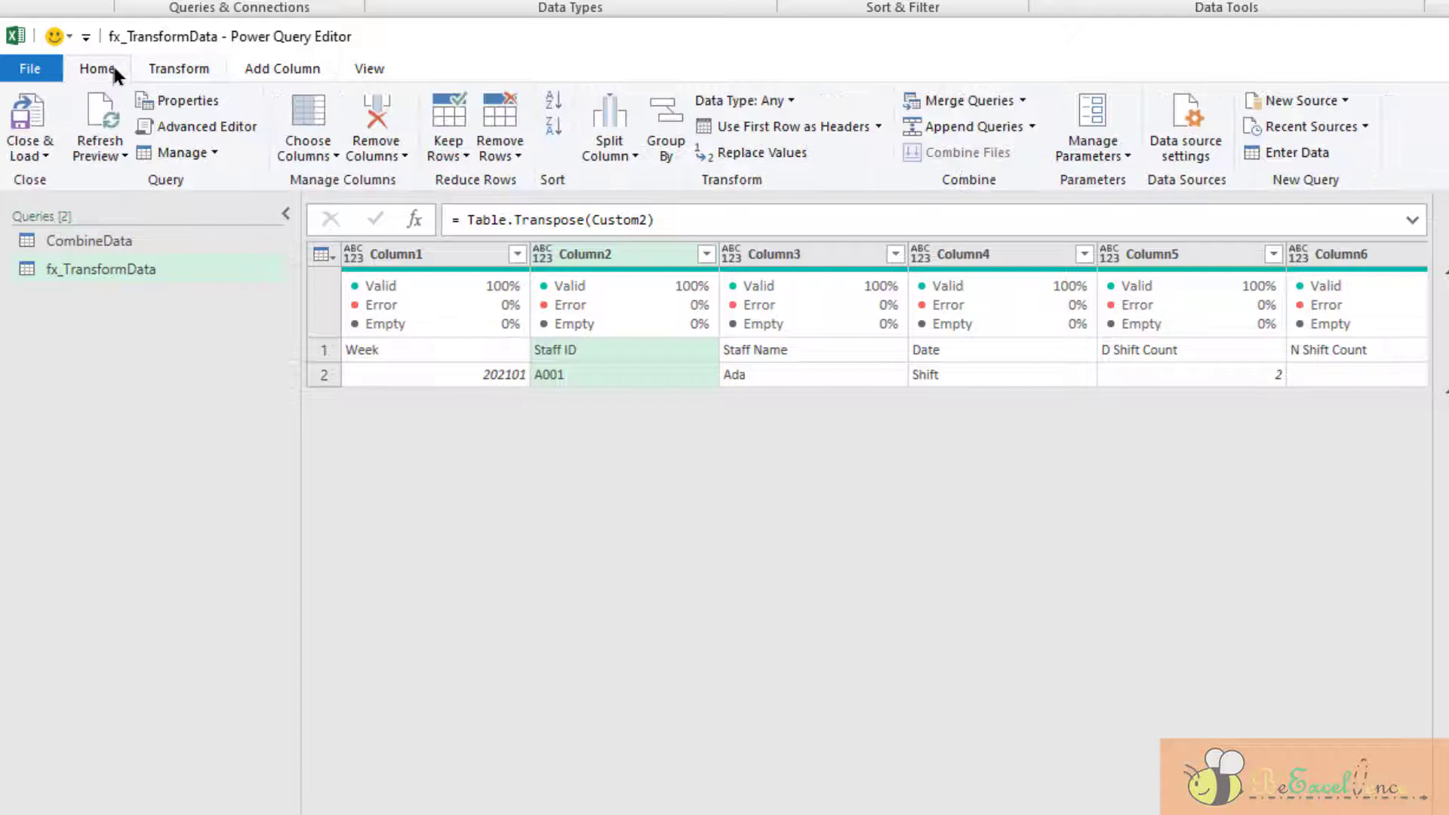
click(797, 127)
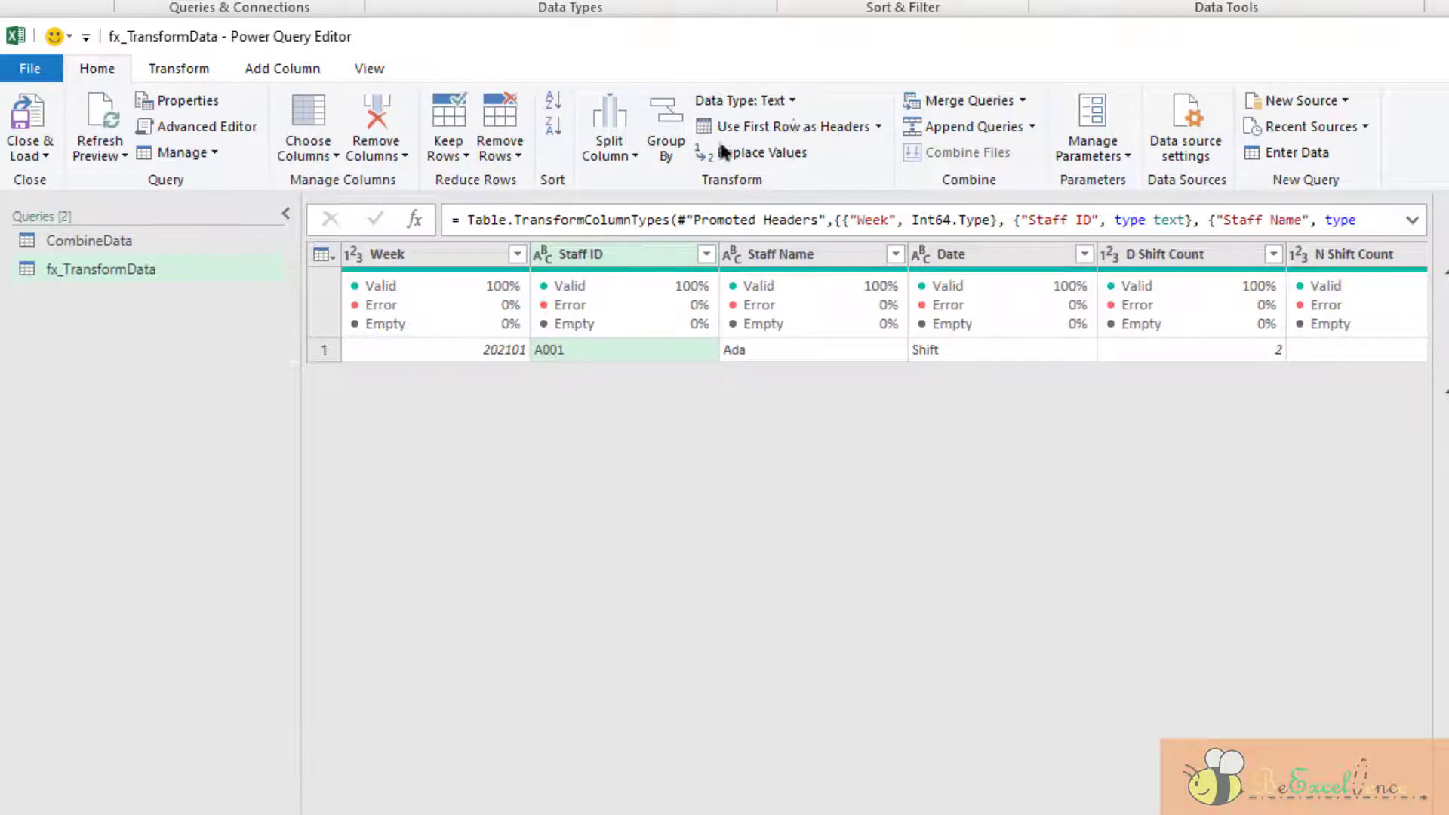
Change the Week column to Text, replacing its current type conversion
click(387, 254)
click(352, 256)
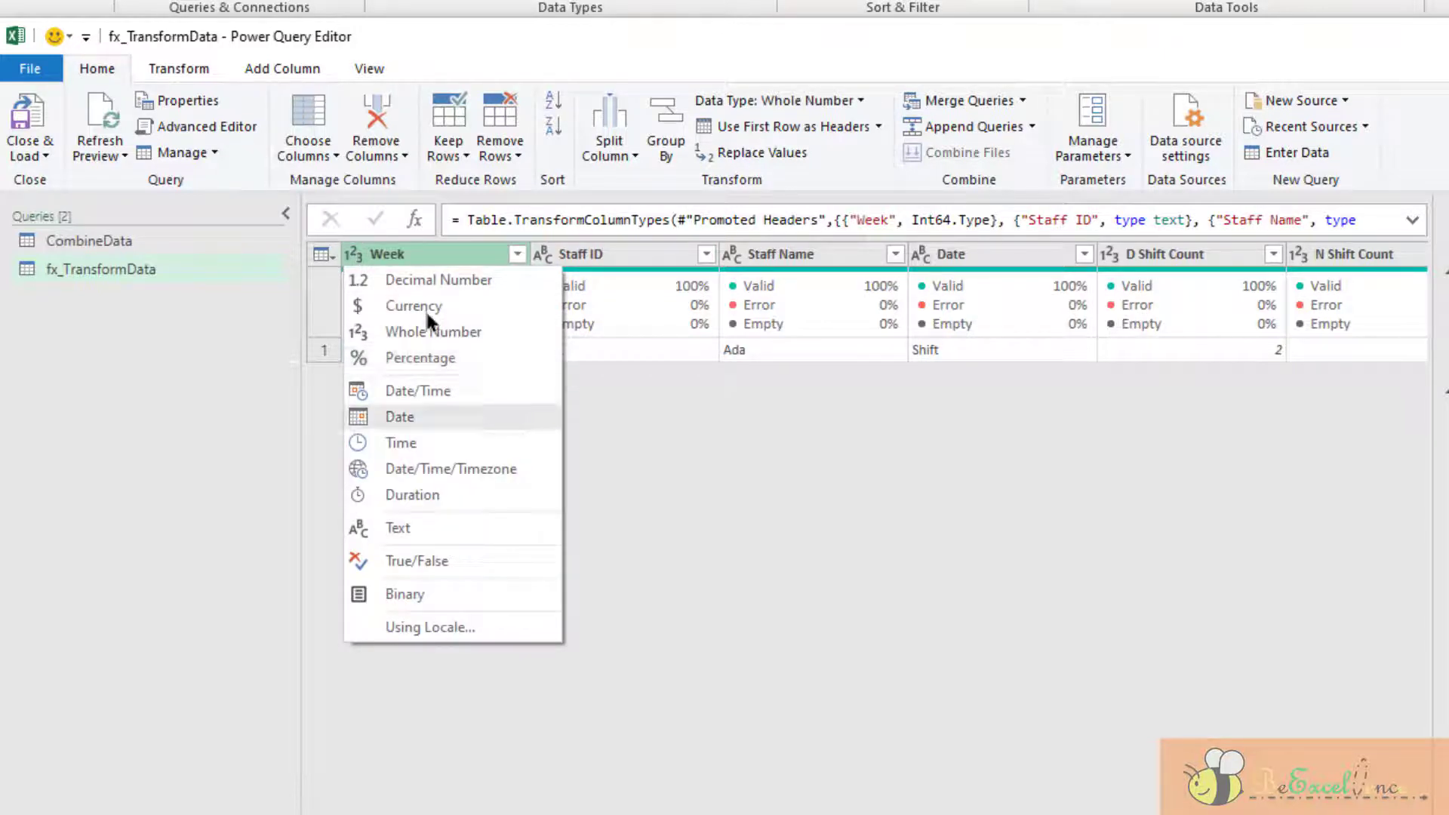
click(468, 526)
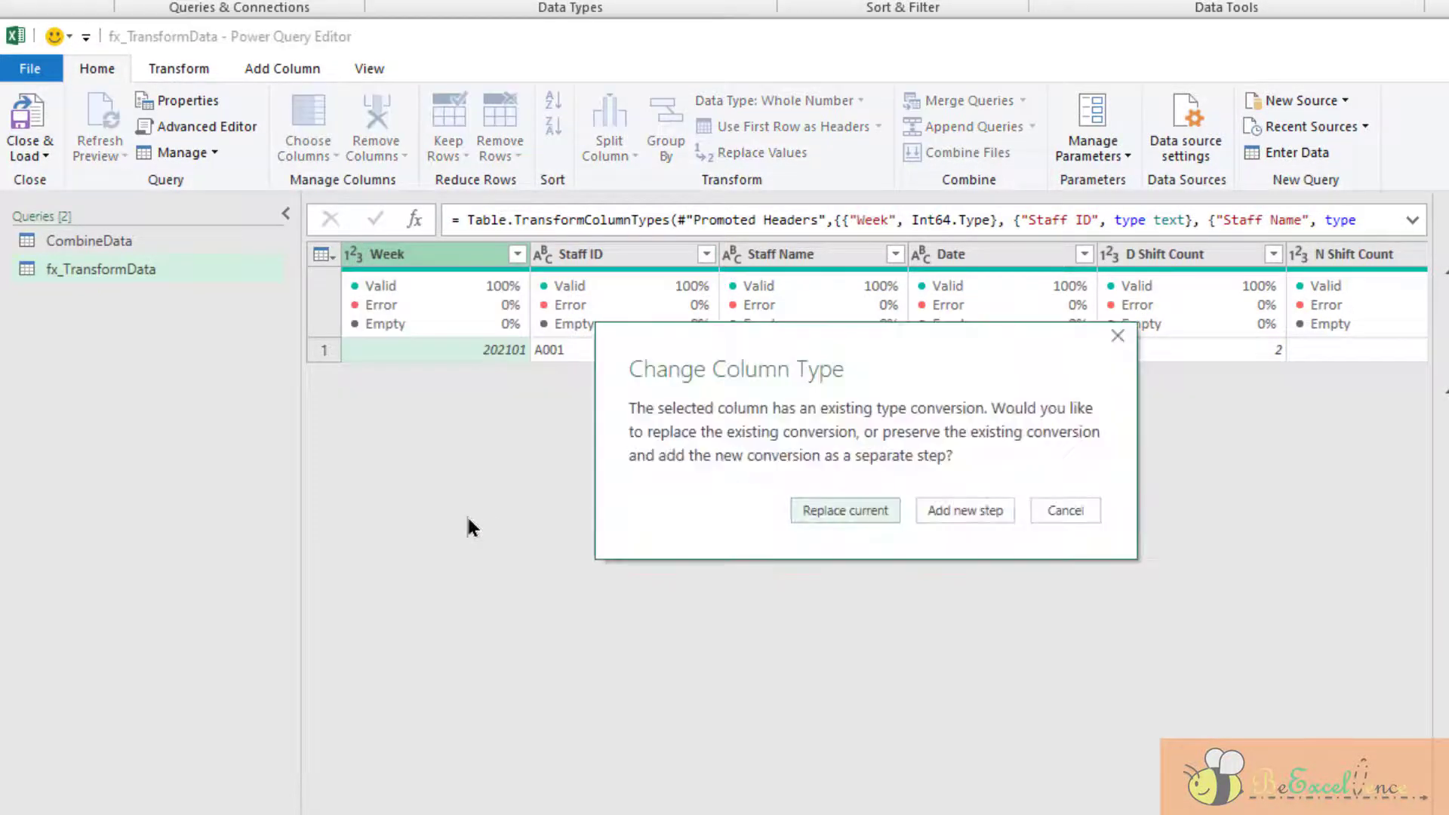
click(846, 512)
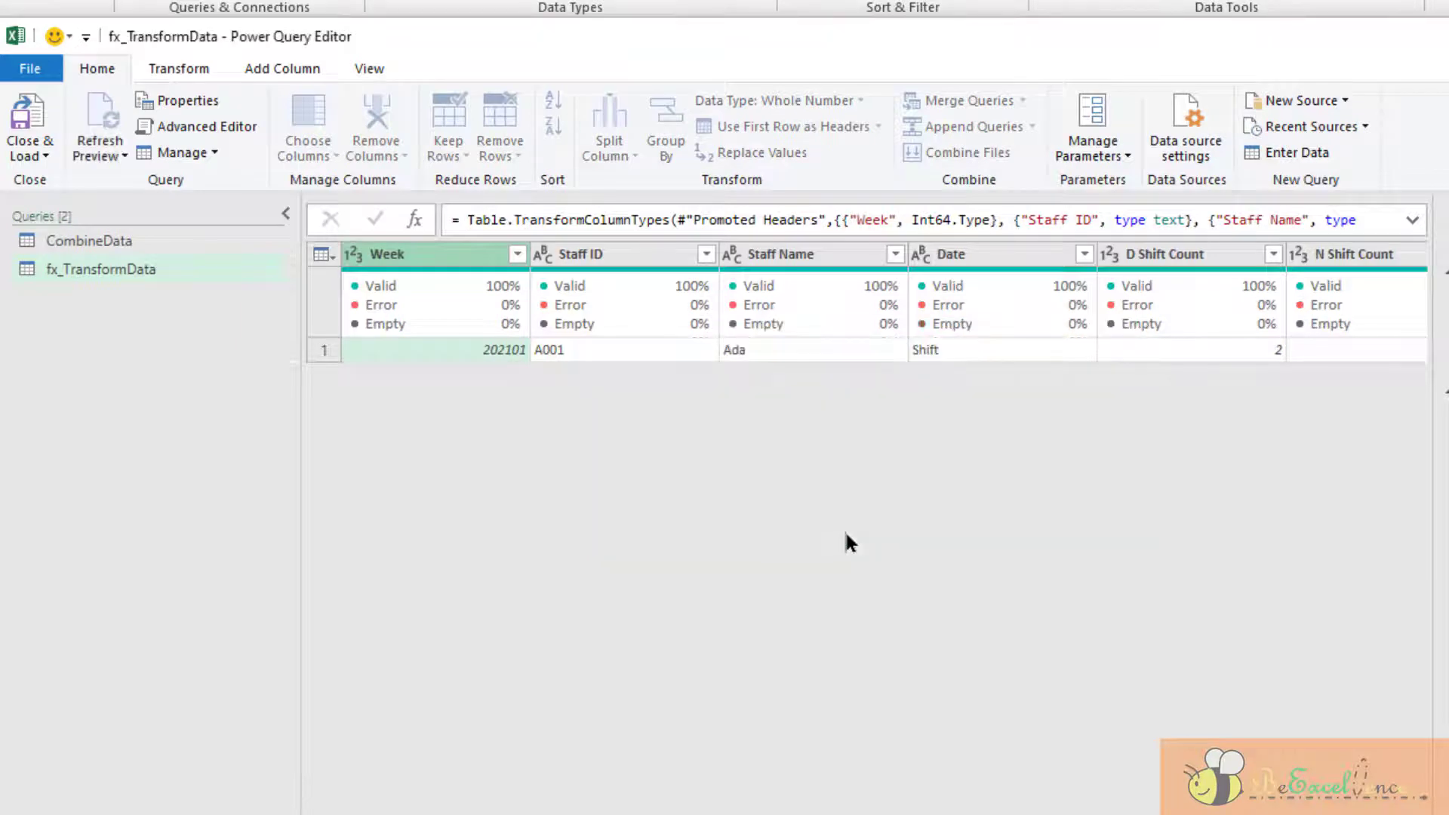
Change the Workdays column to Decimal Number, replacing its current type conversion
scroll(897, 302, right, 5)
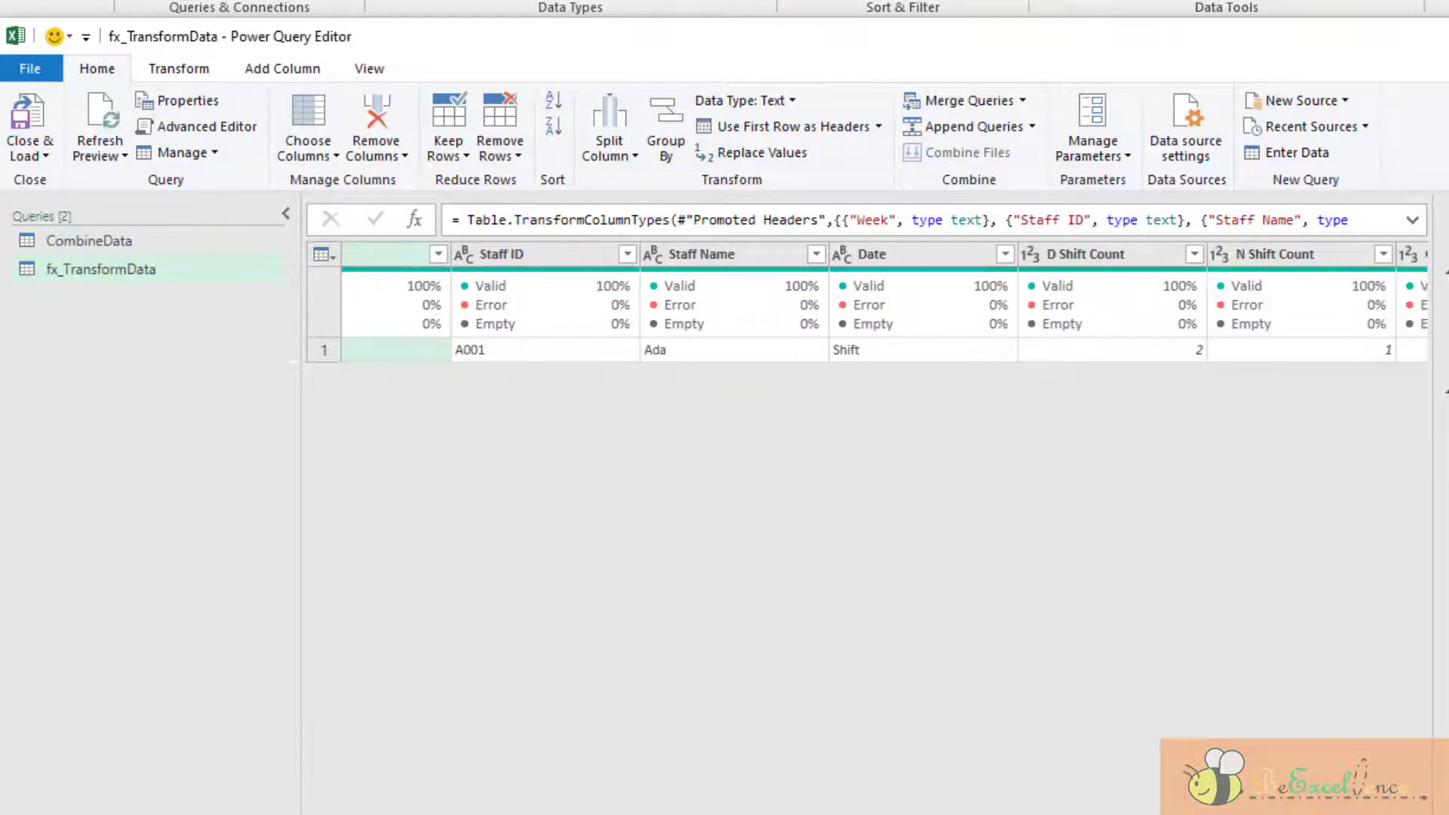
scroll(897, 302, right, 5)
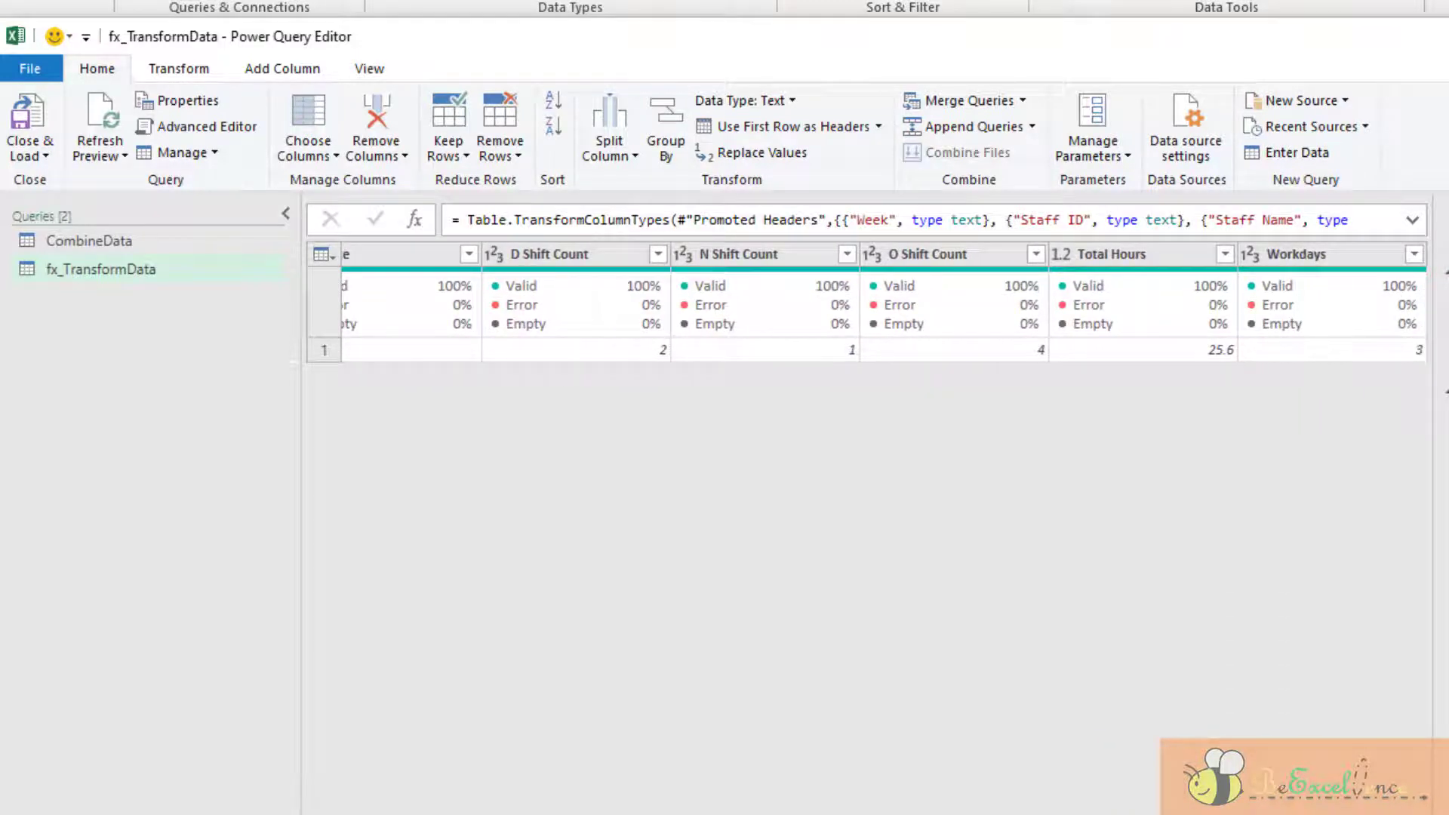
click(1335, 255)
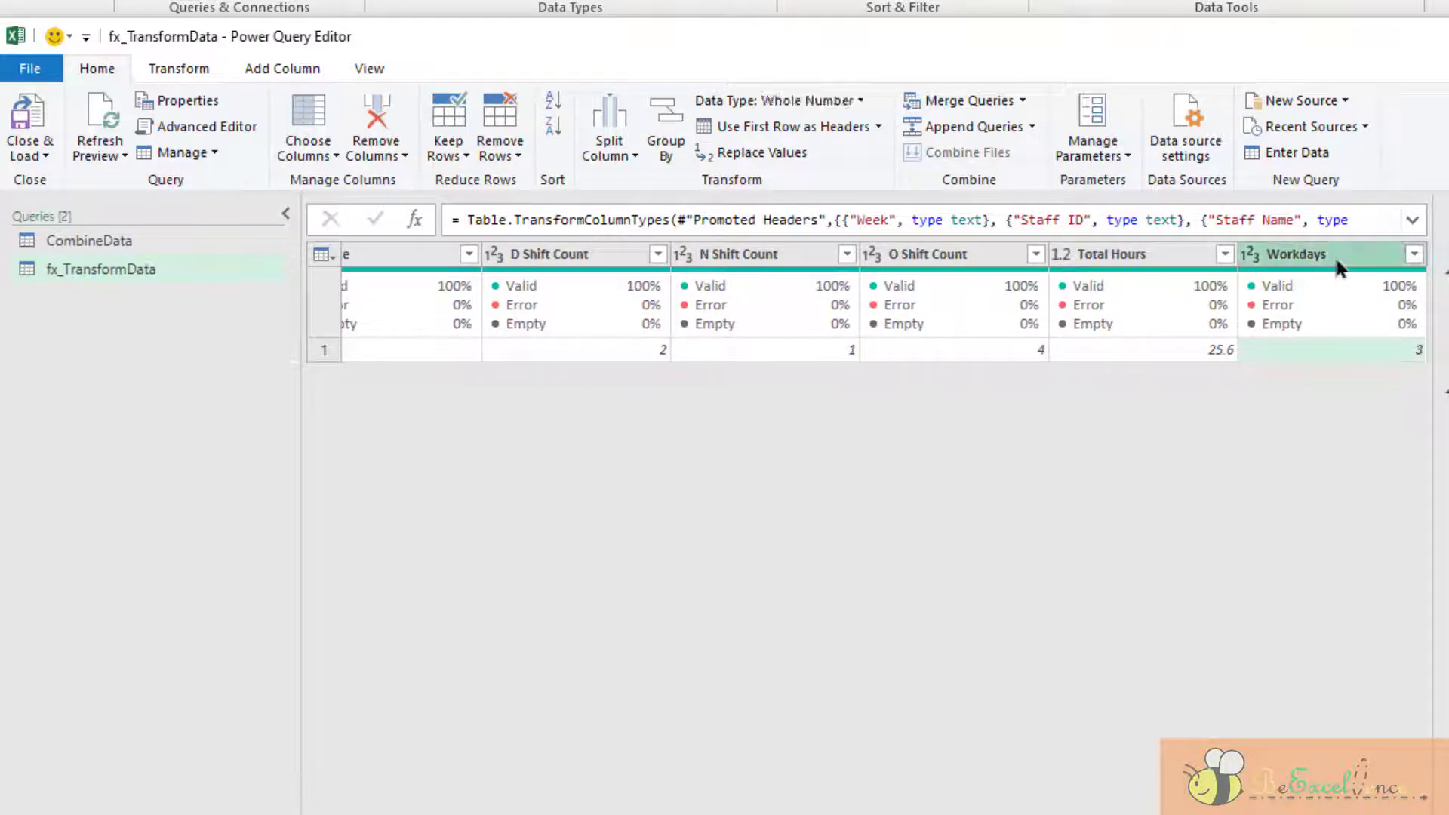
click(1252, 254)
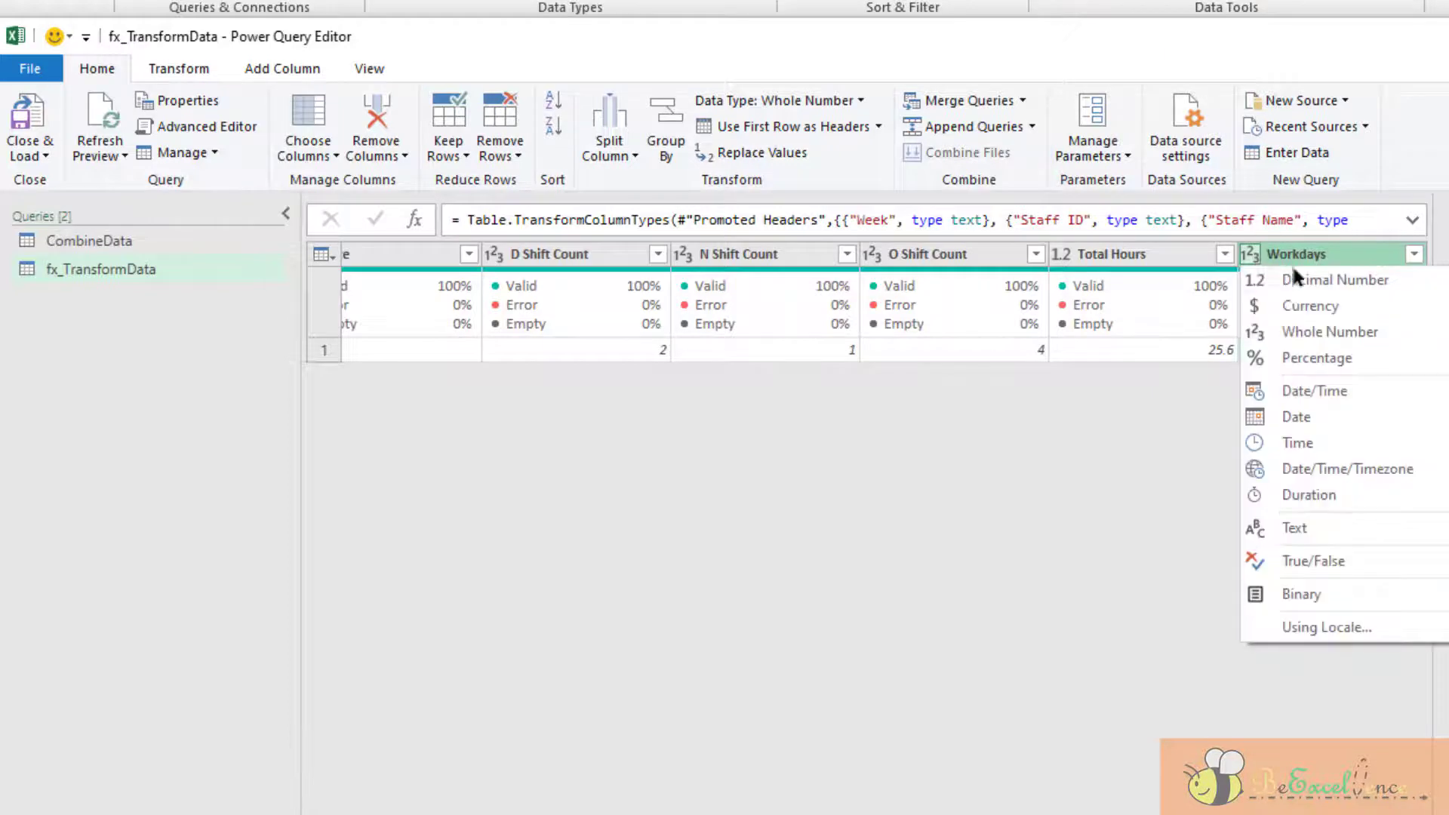
click(1330, 280)
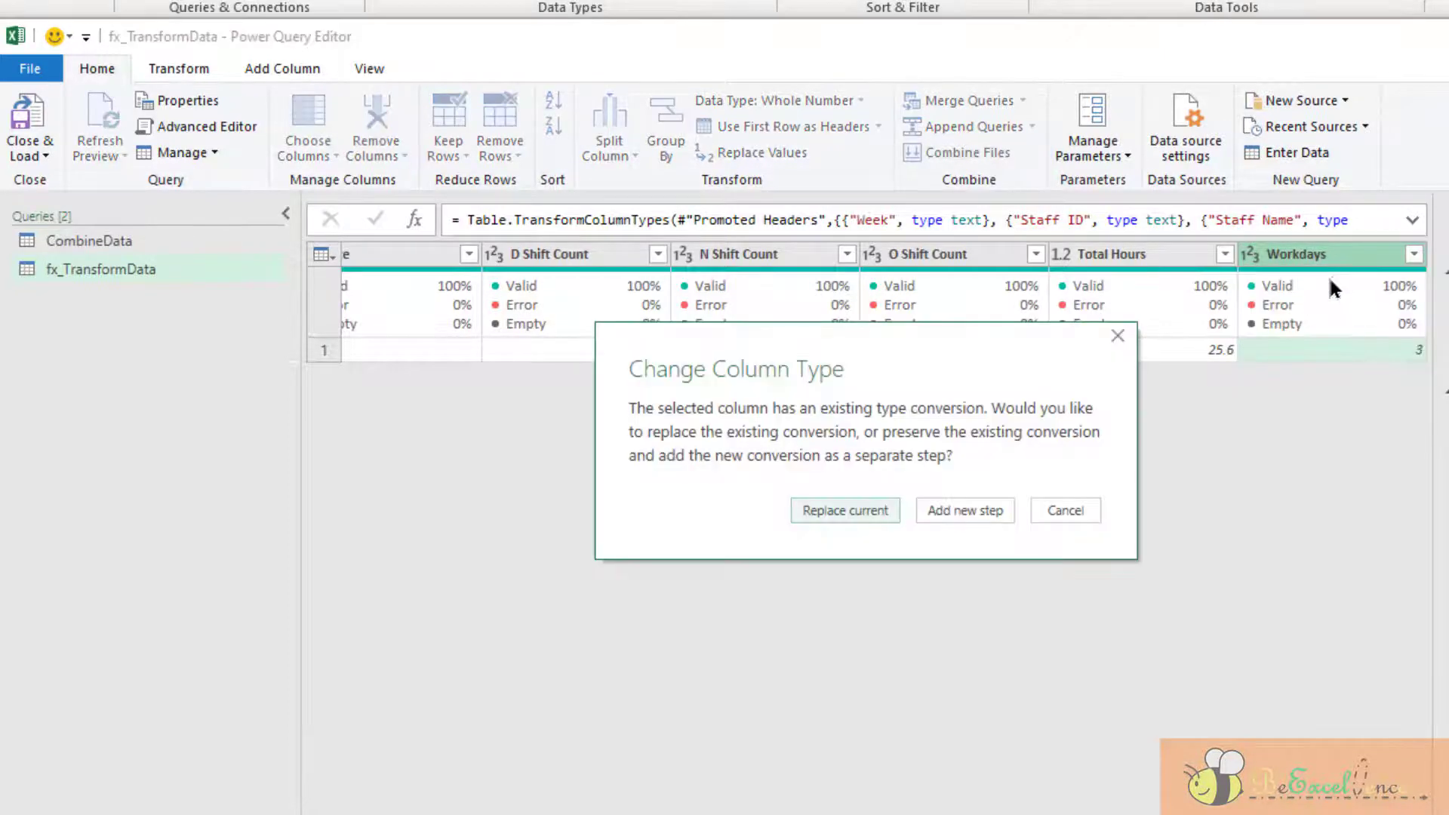
click(848, 509)
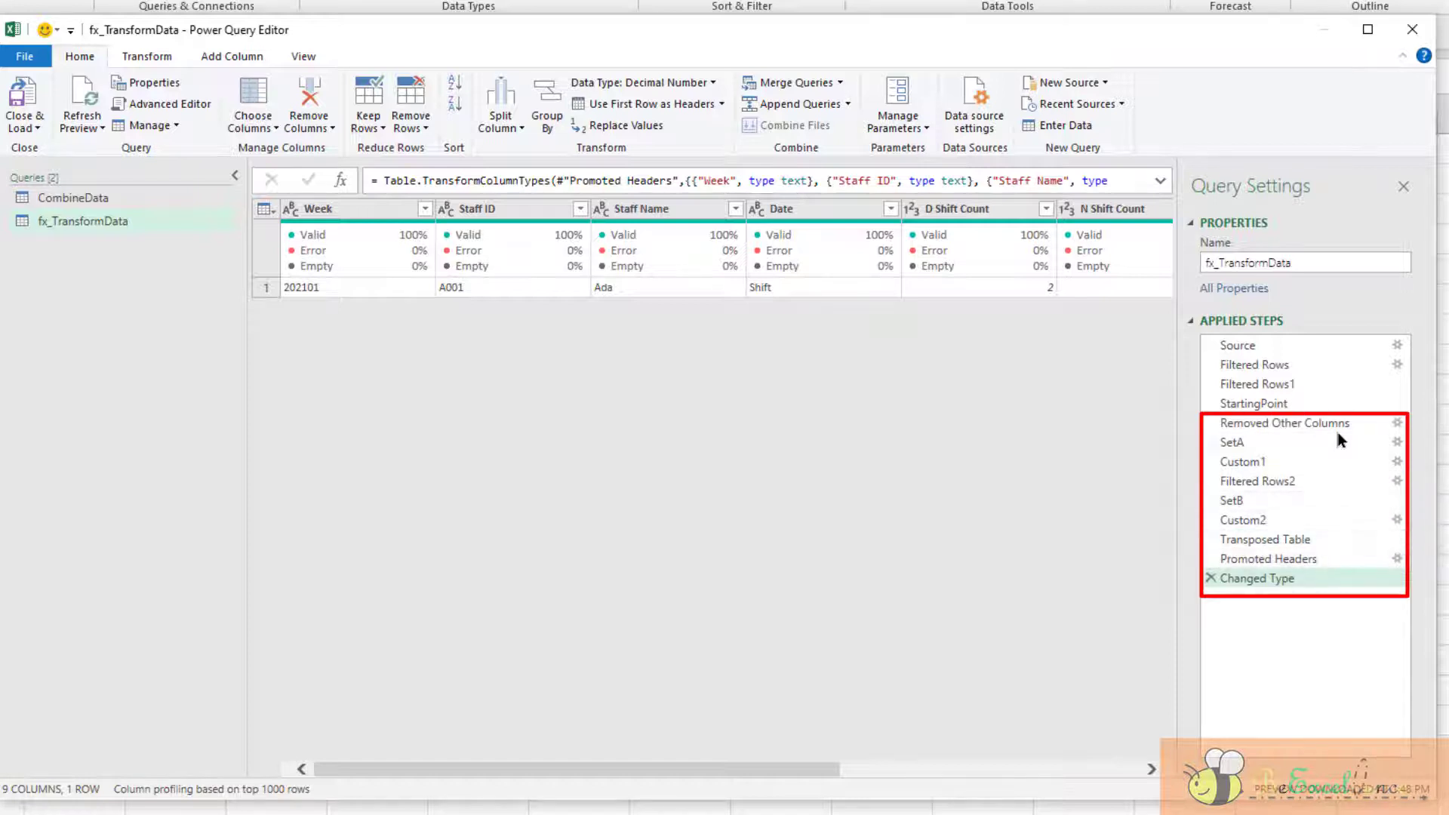
In the Advanced Editor, add a (StartingPoint as table) => line above let
click(308, 58)
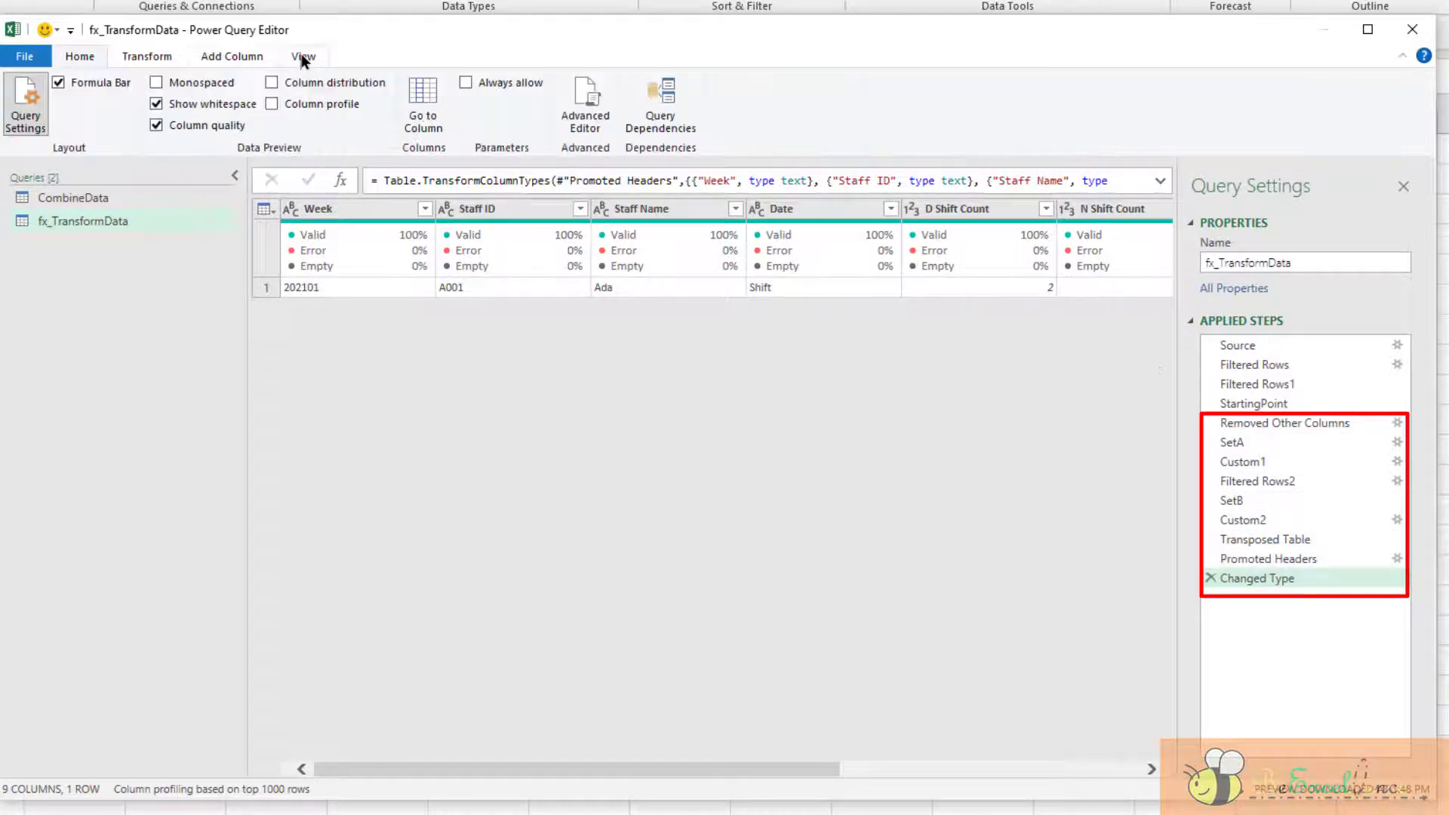
click(591, 108)
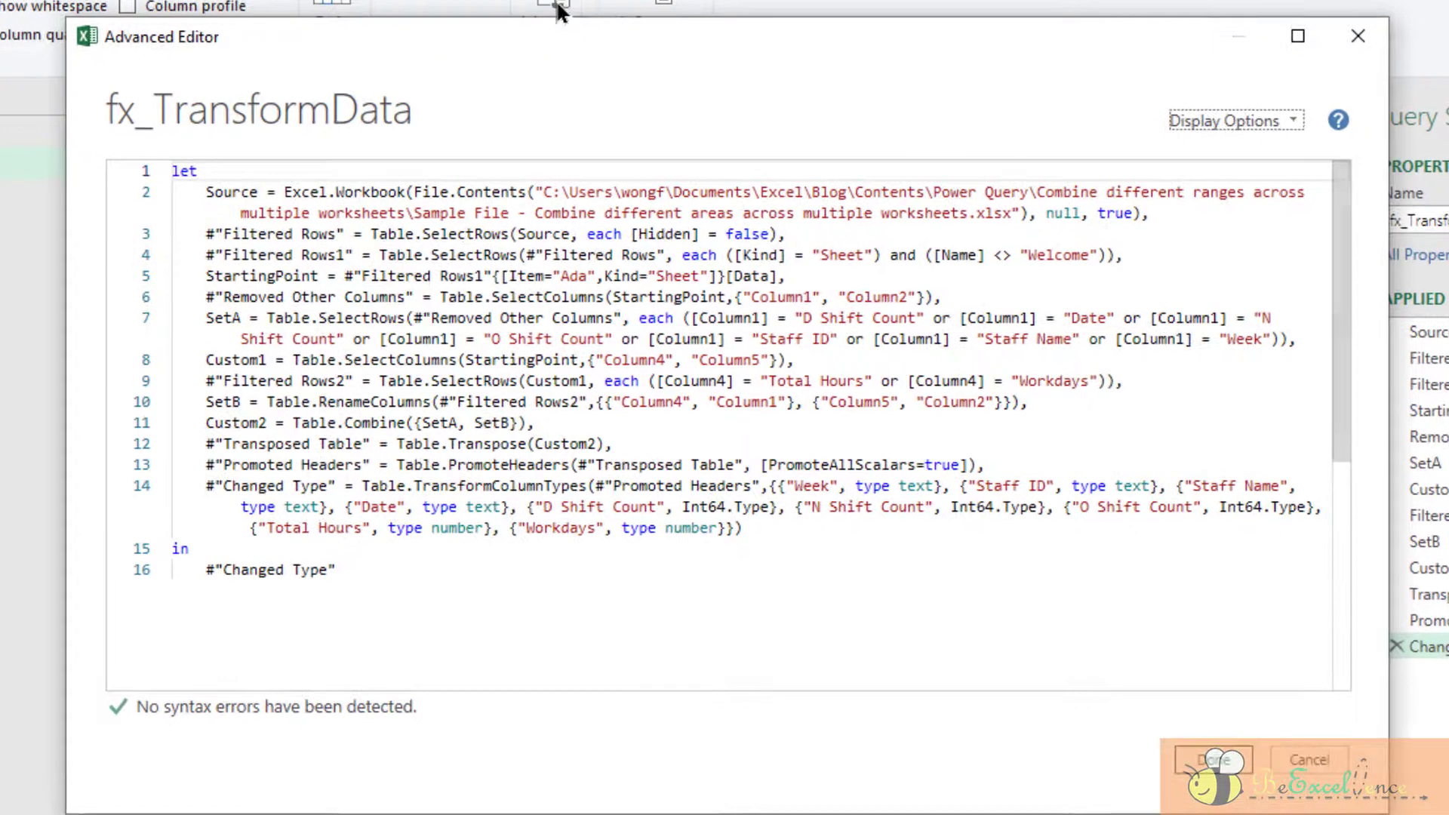
click(173, 170)
key(Return)
key(Return)
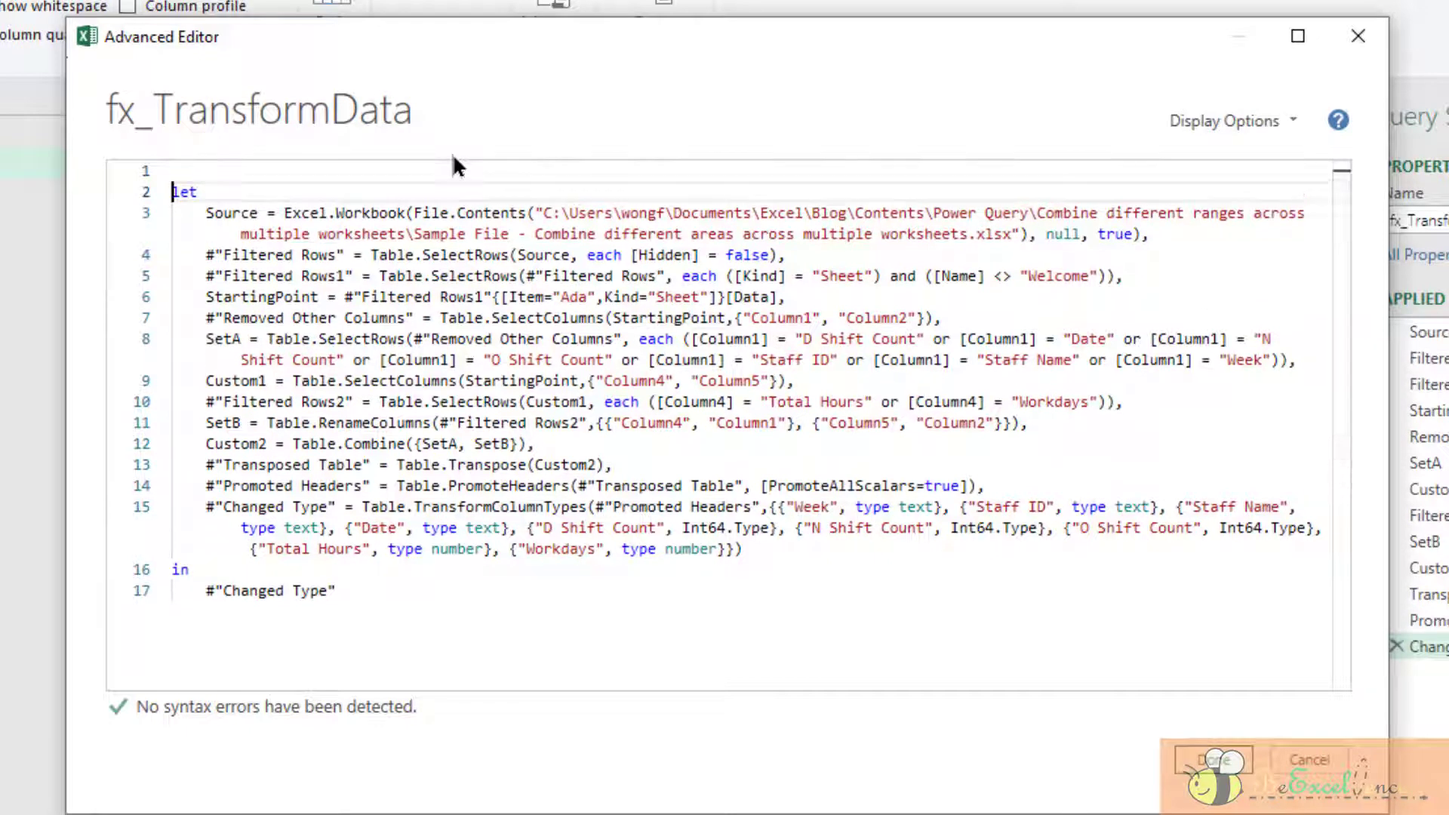
key(Up)
key(Up)
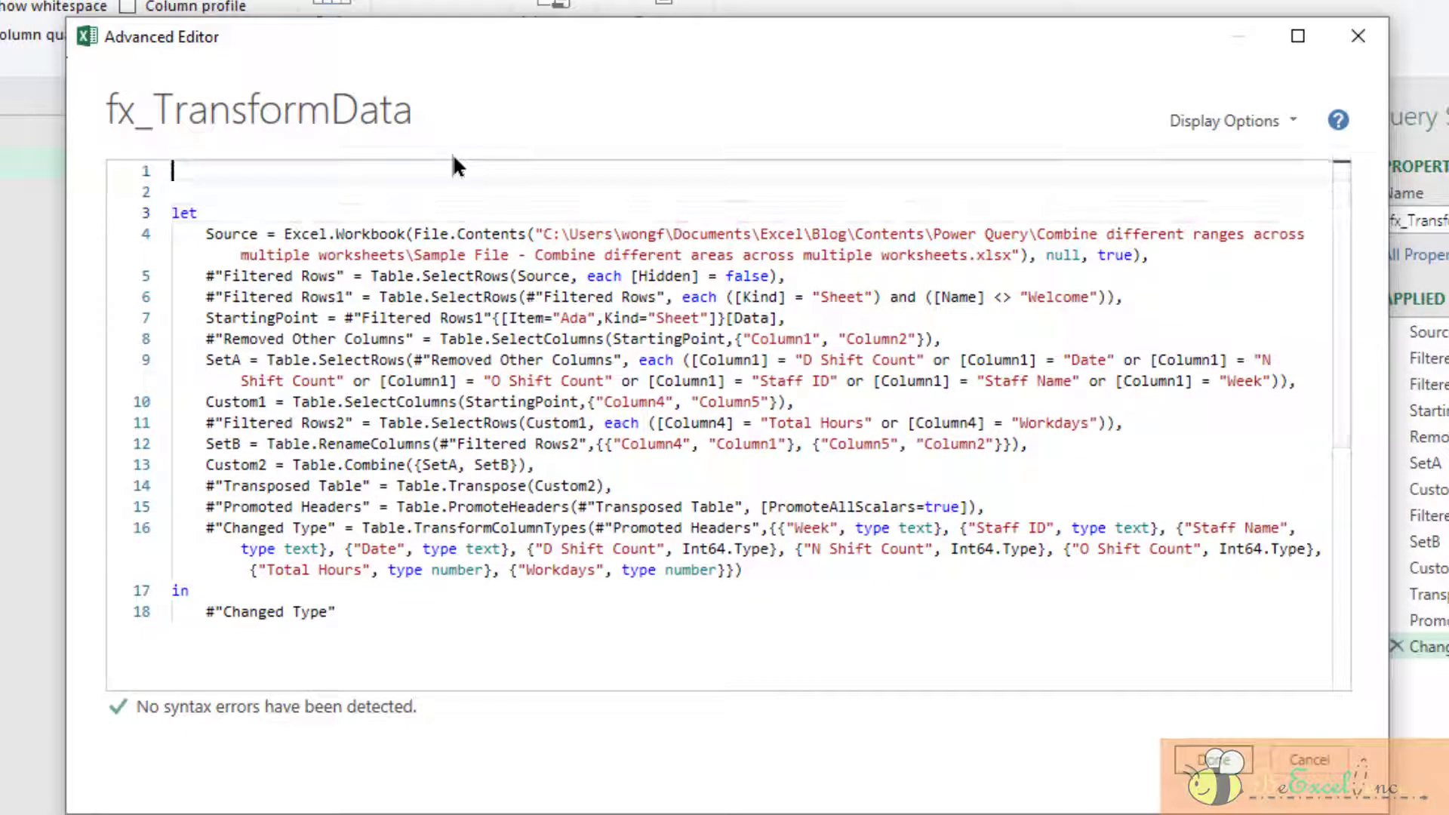
text(()
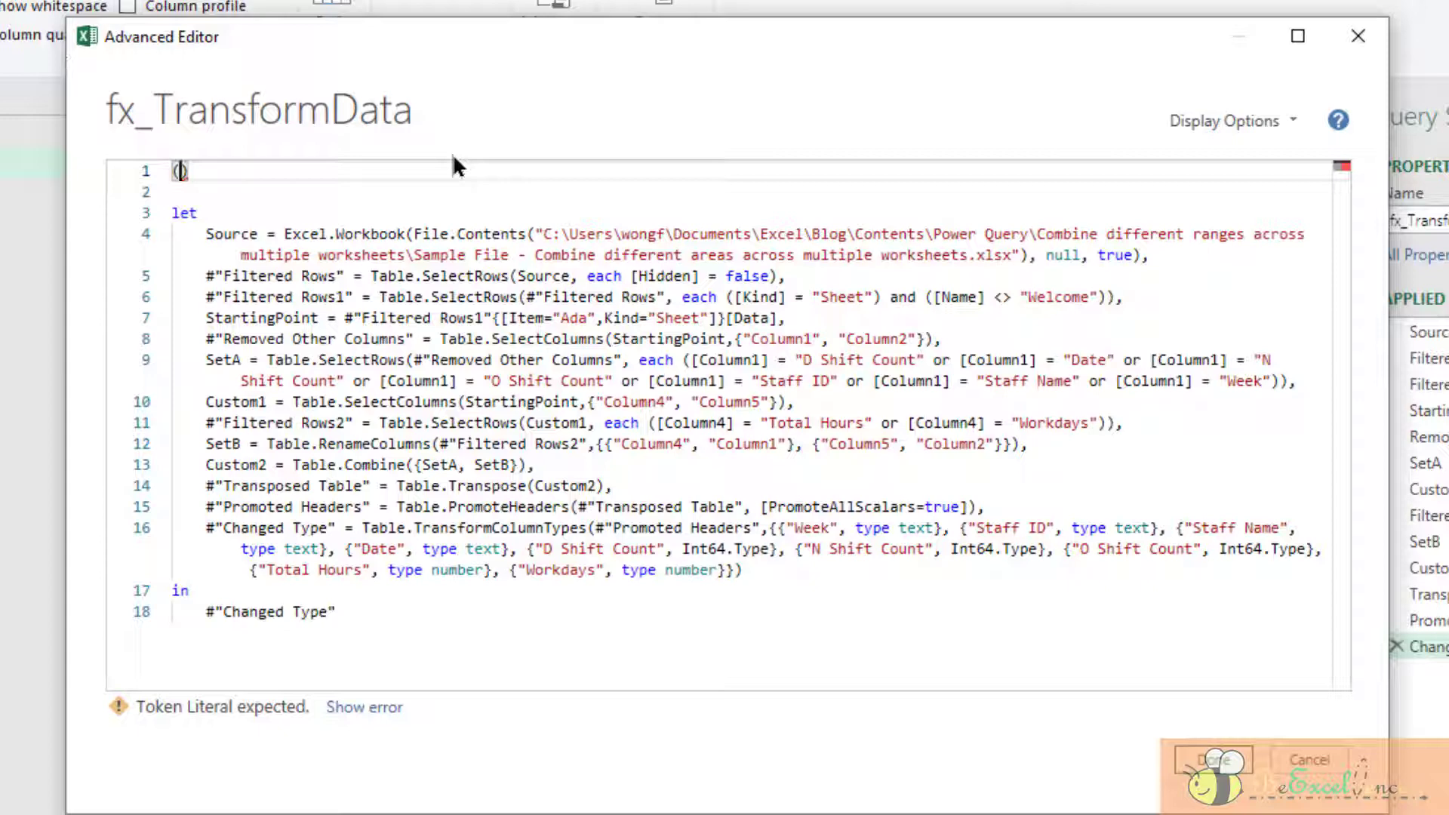
text(Starting)
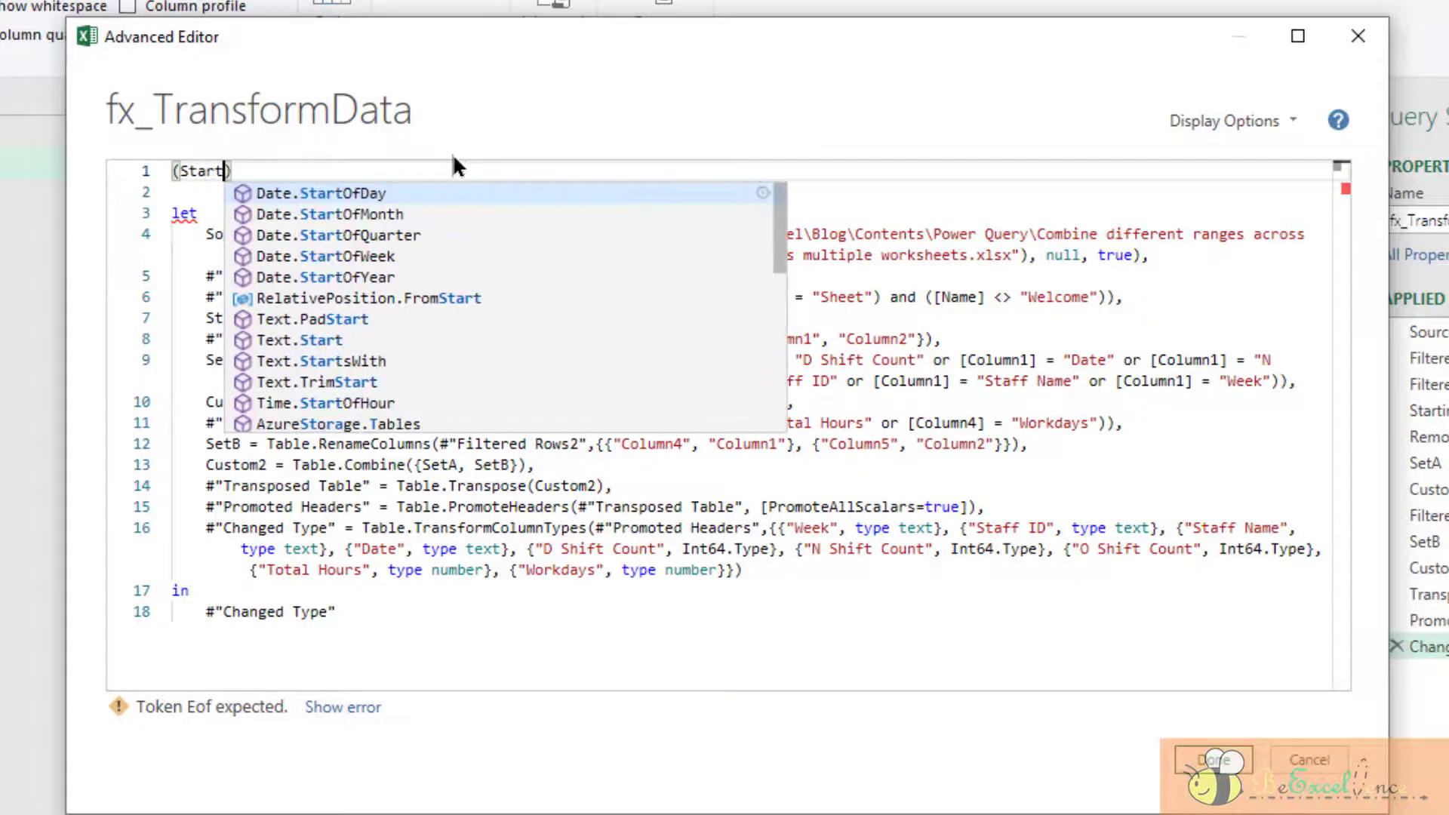
text(Point as)
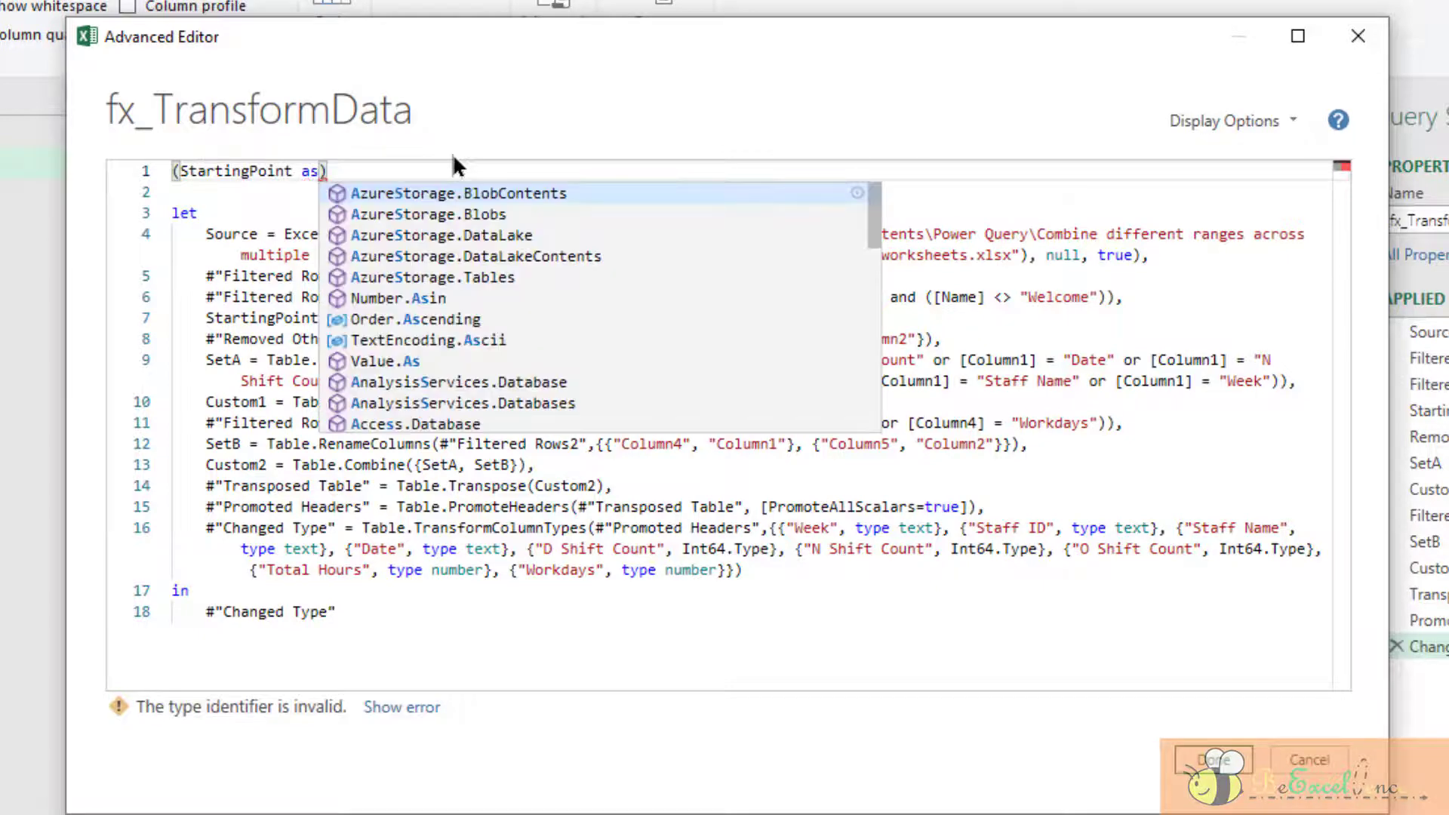
text( table)
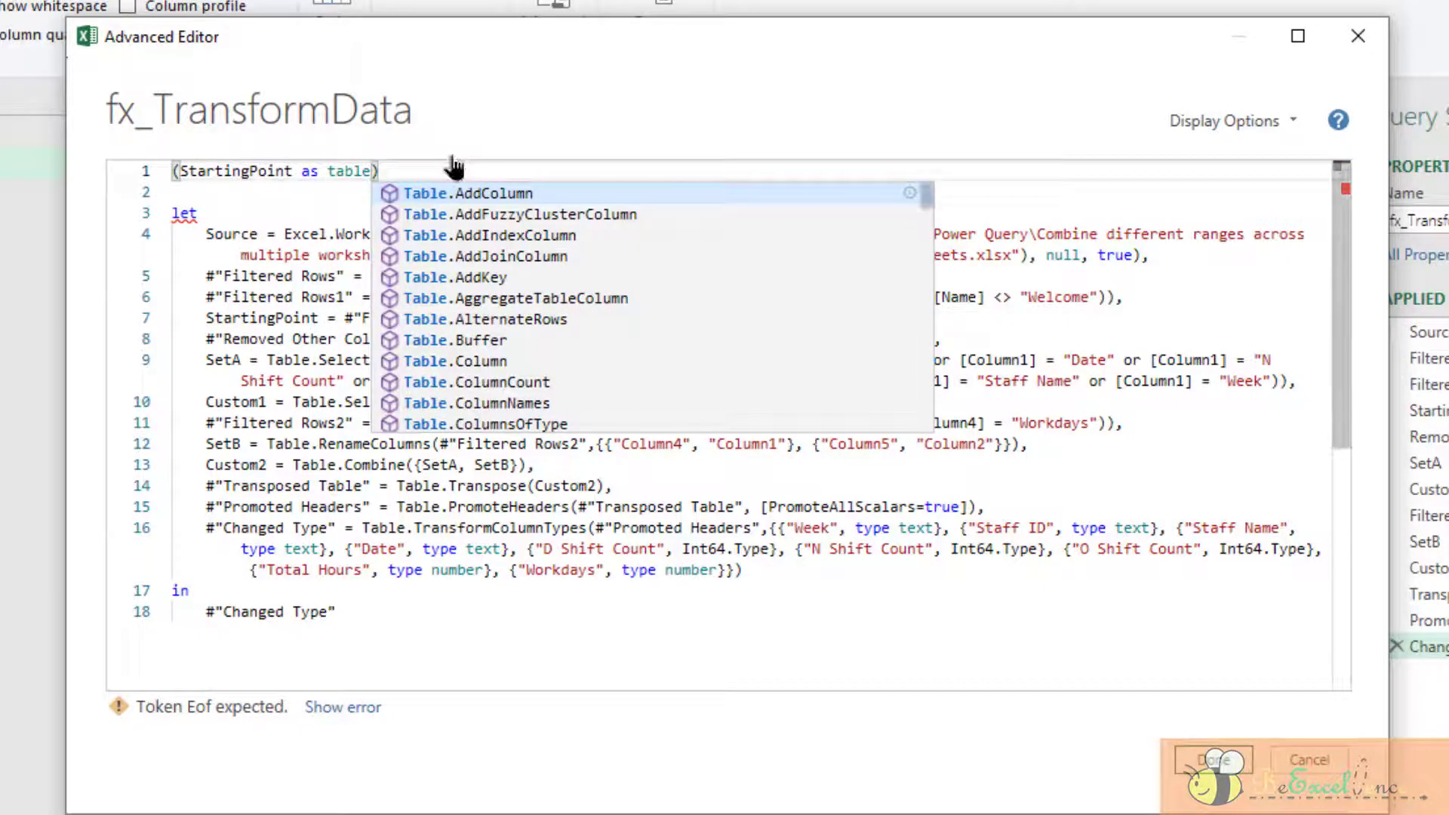
click(454, 168)
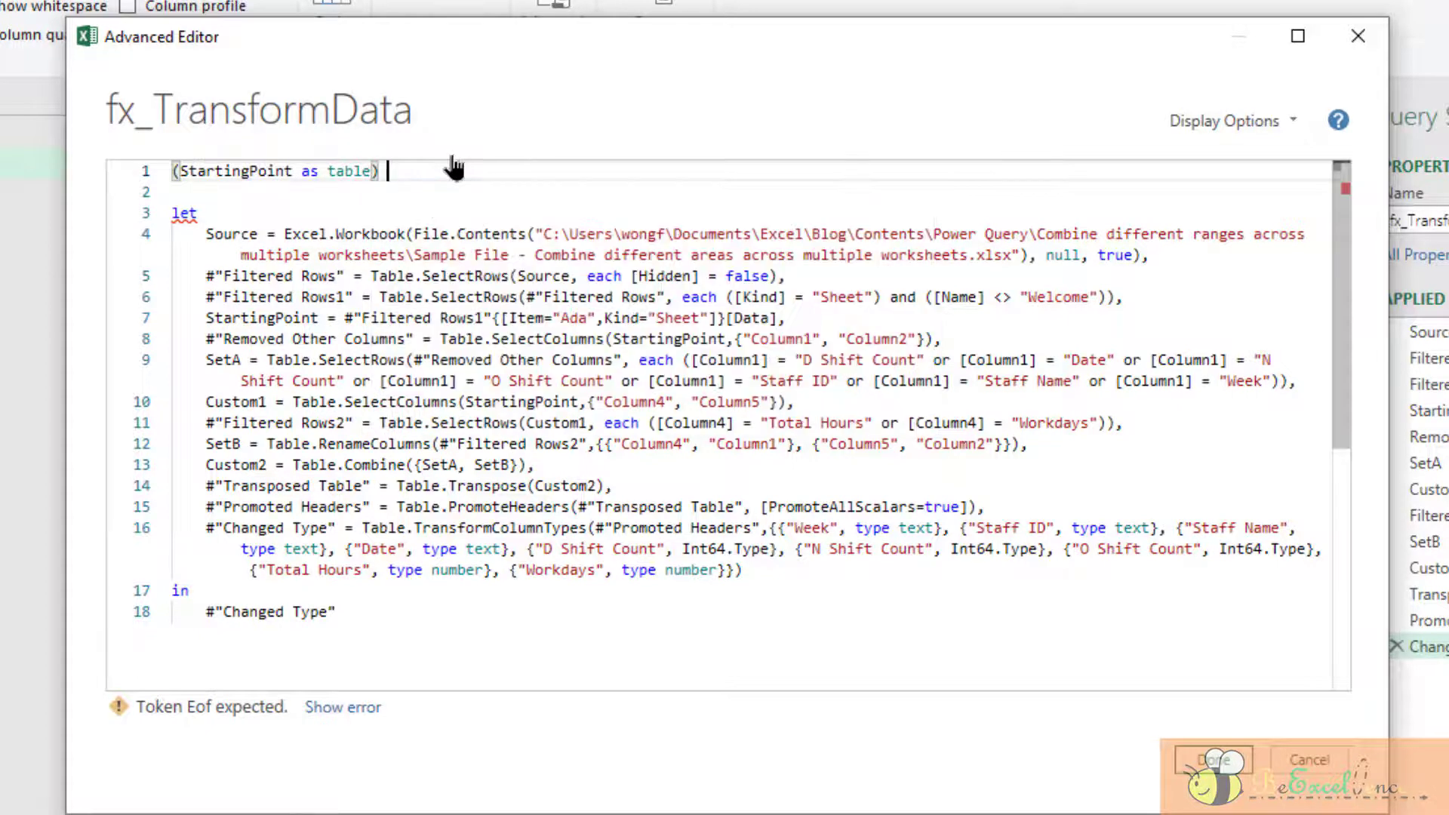
text(=)
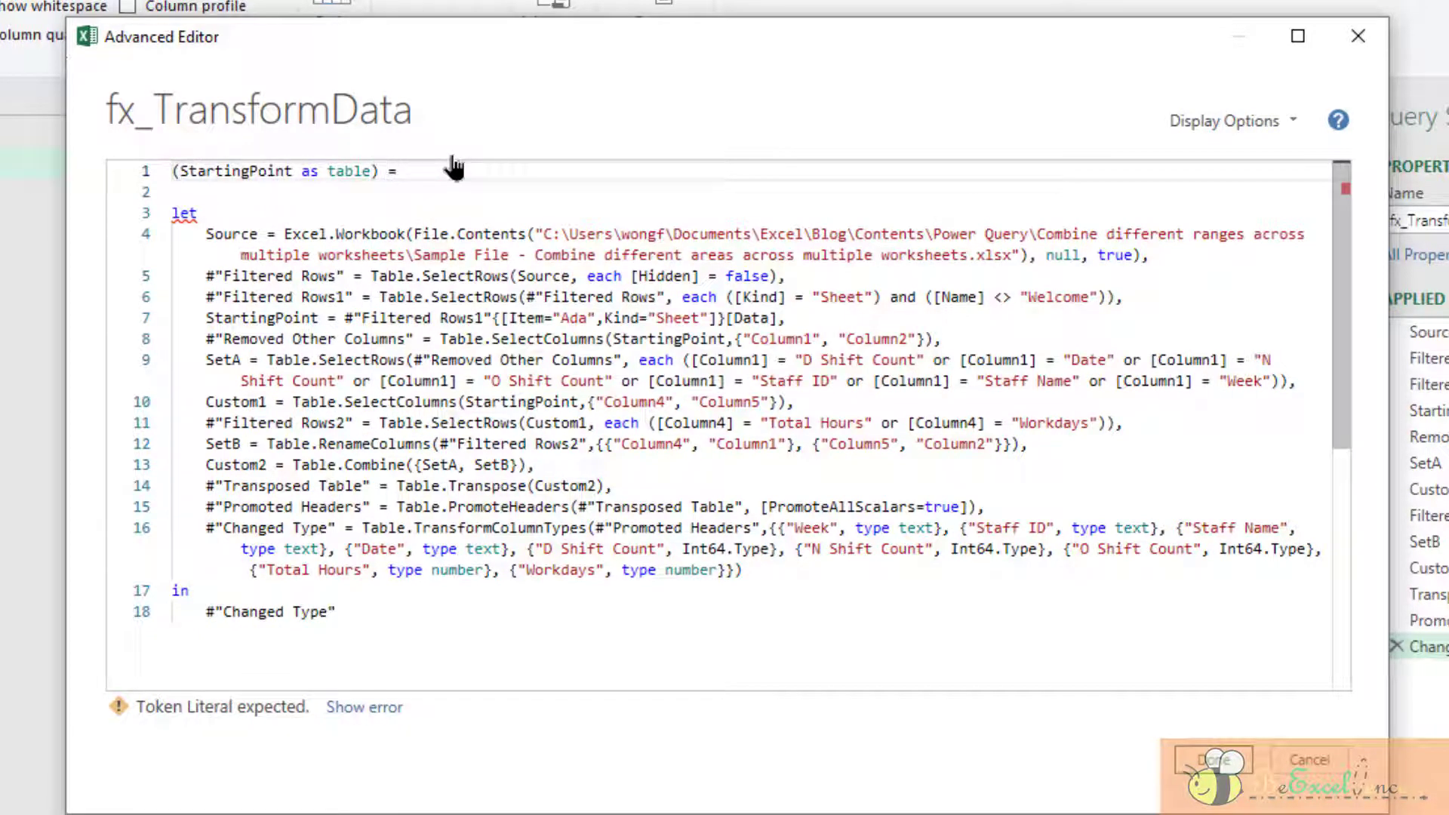
text(>)
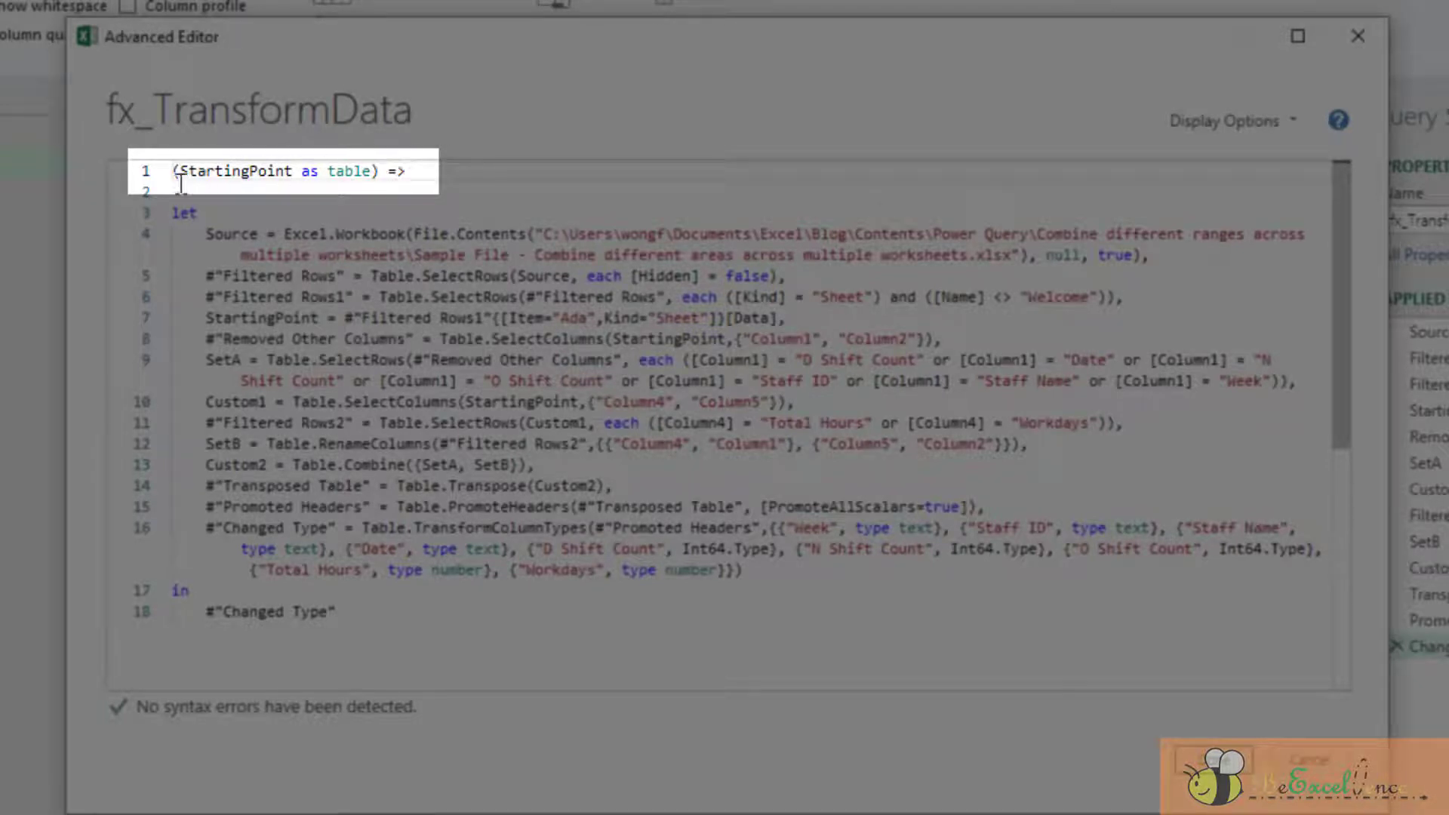
click(196, 234)
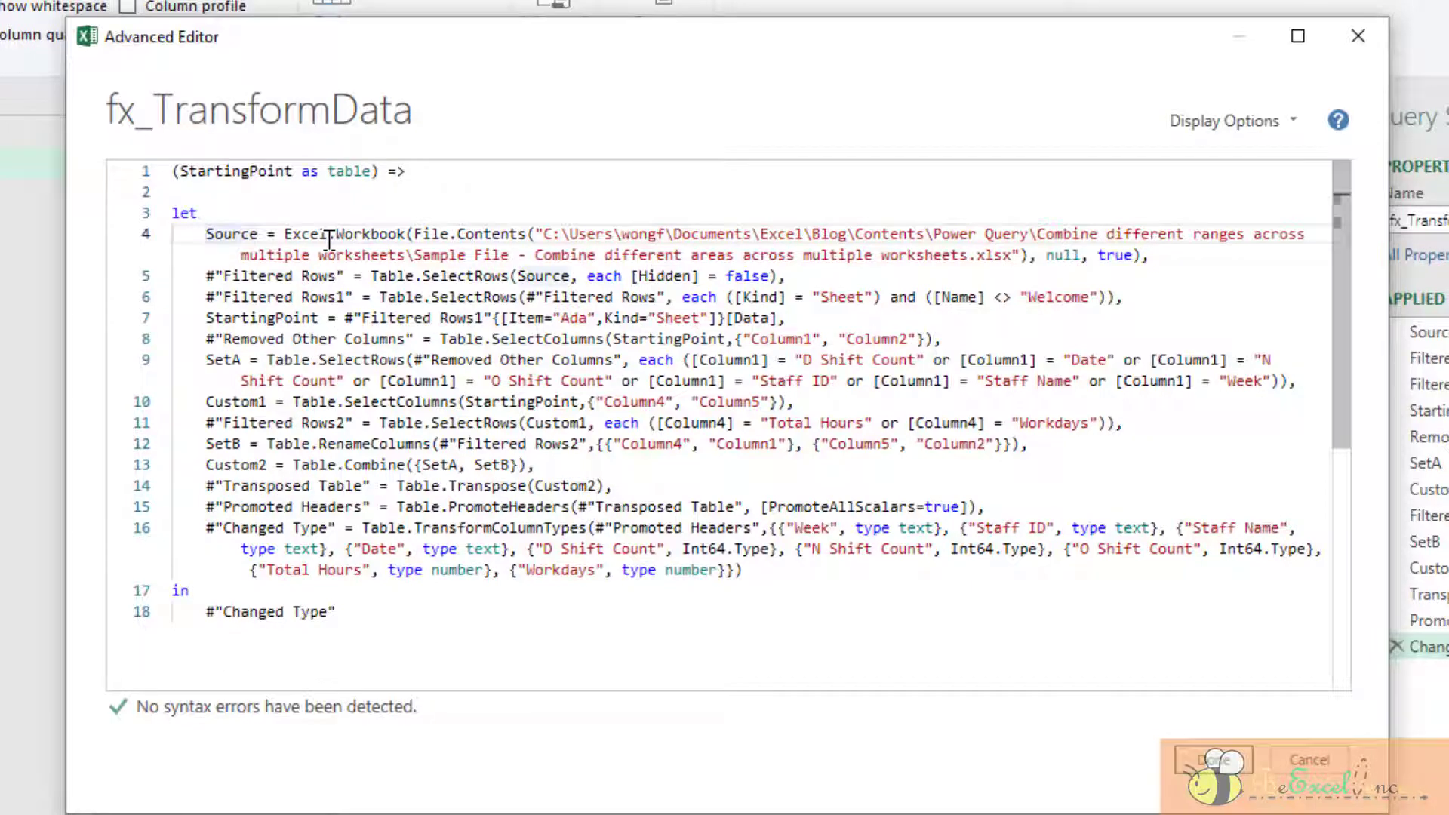
Prefix the Source, Filtered Rows, Filtered Rows1 and StartingPoint lines with //
text(//)
key(Down)
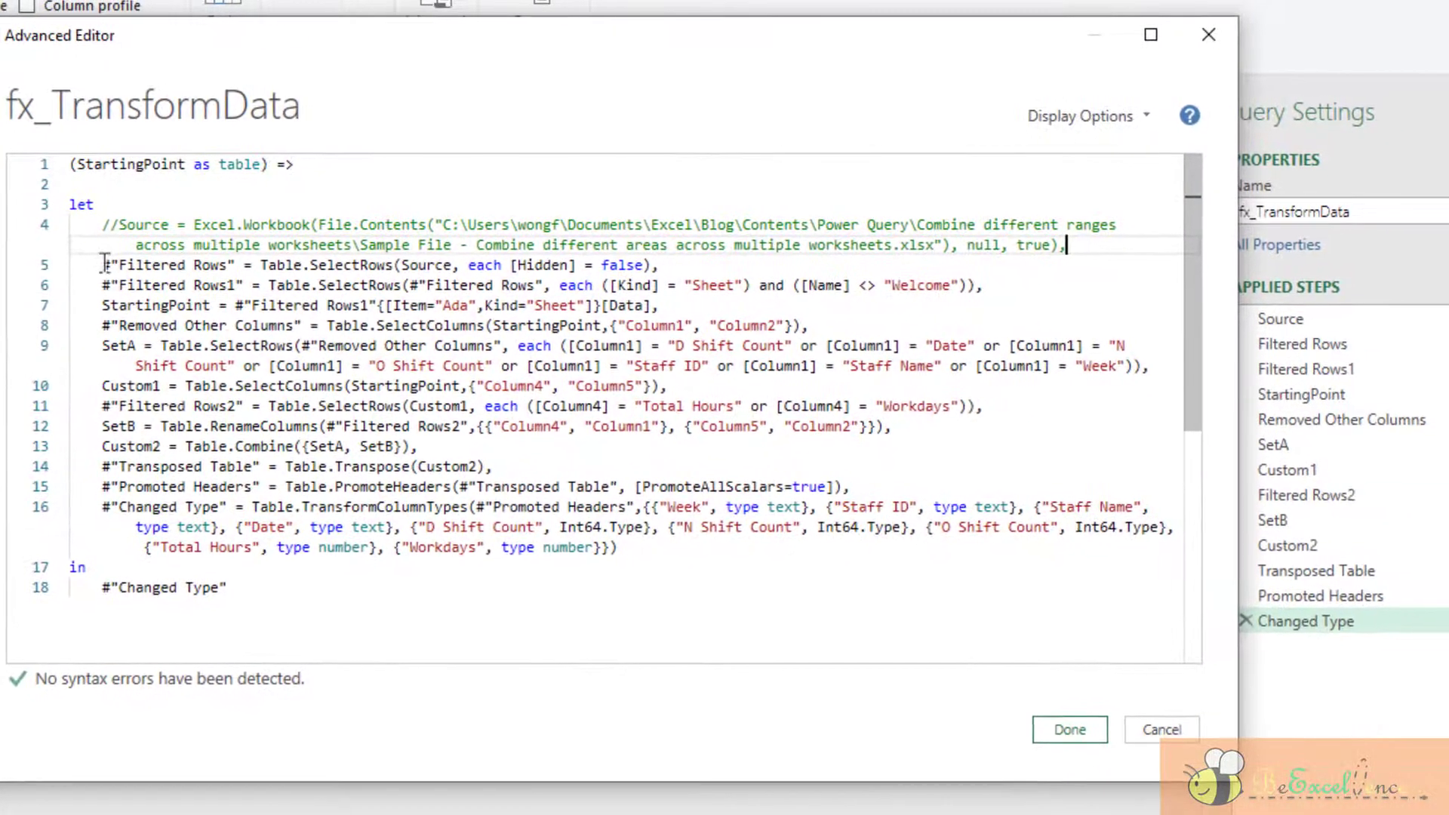
click(105, 264)
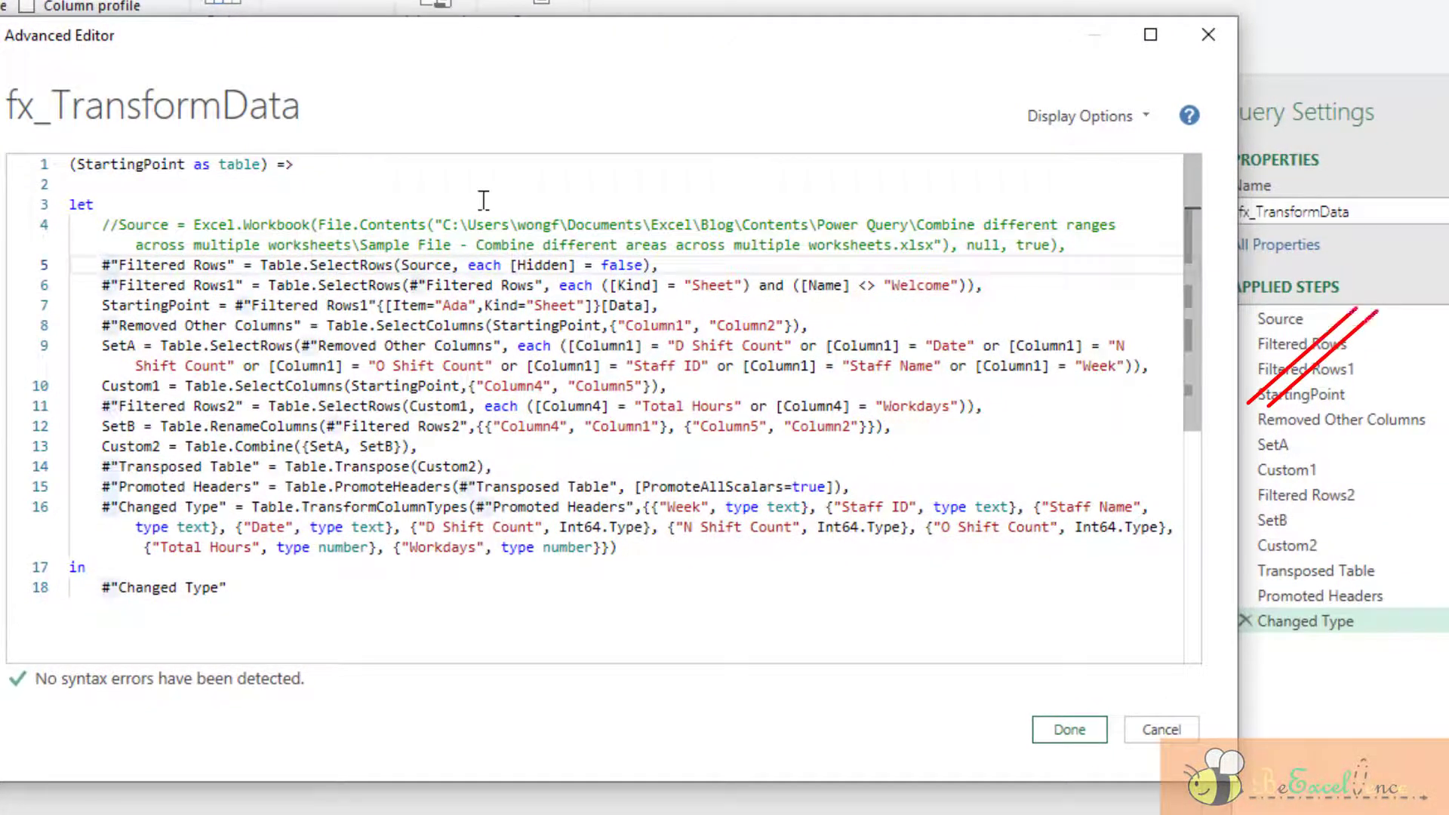
text(//)
key(Down)
key(Home)
text(//)
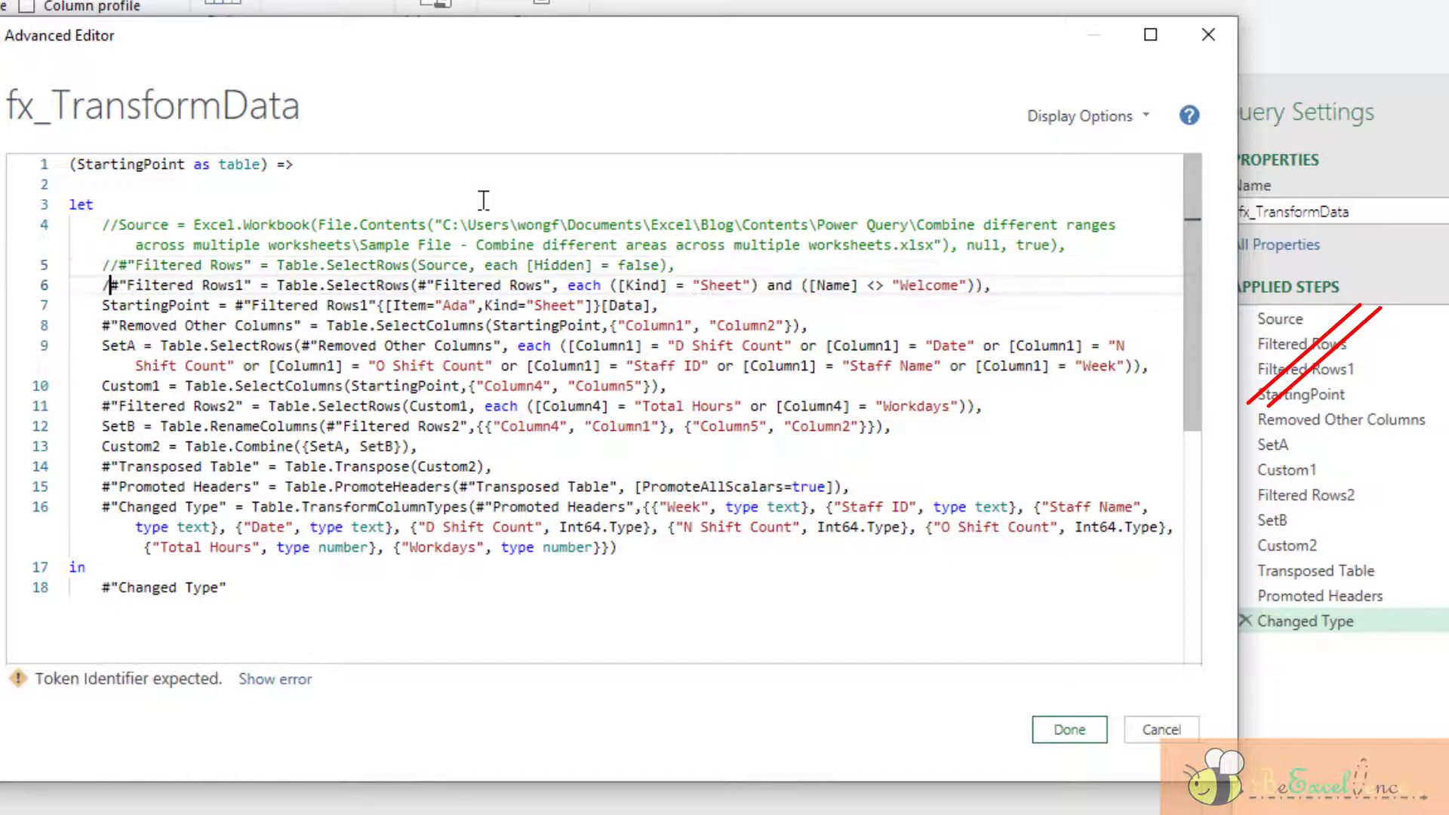
key(Down)
key(Home)
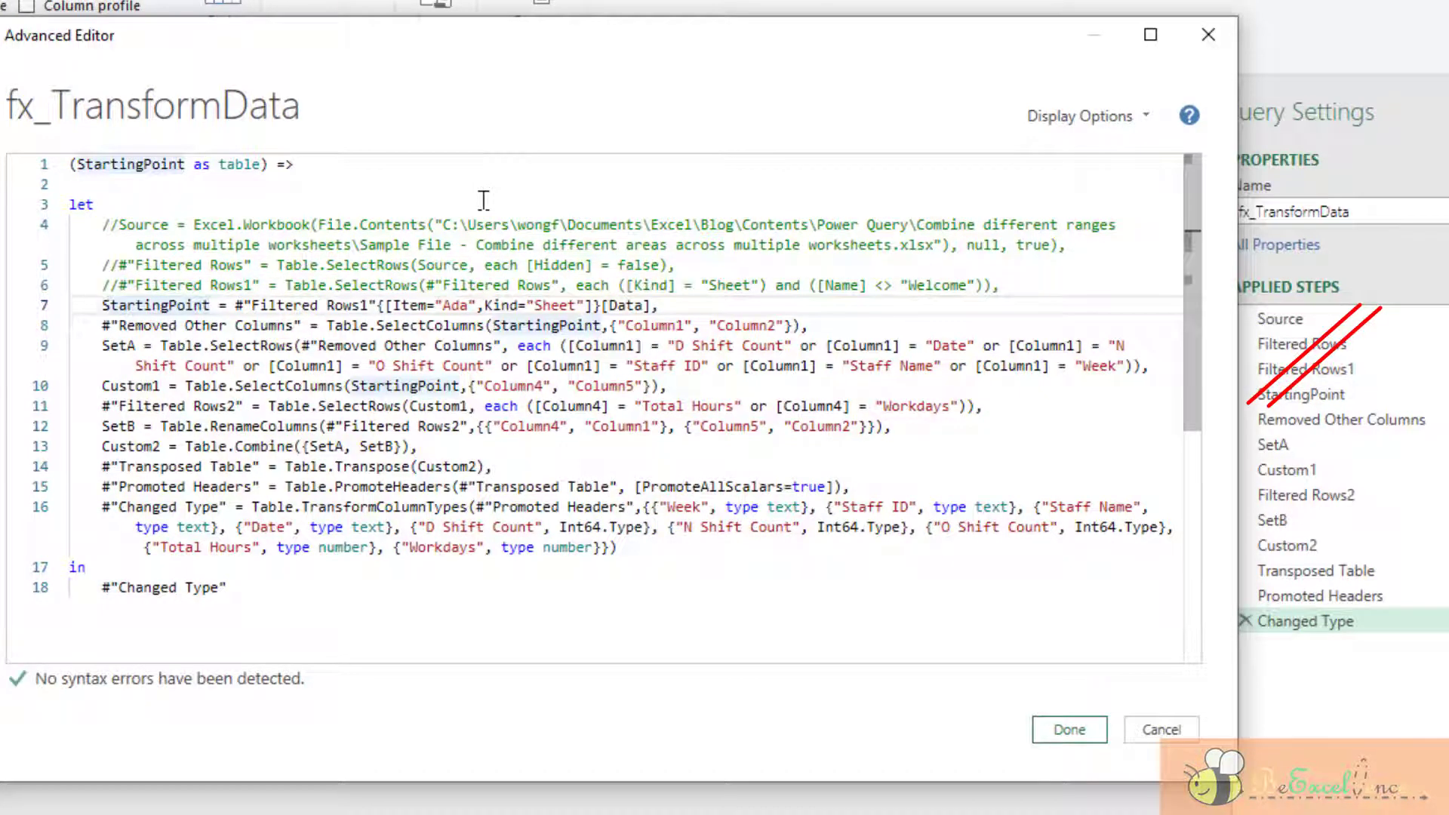
text(//)
key(Down)
key(Down)
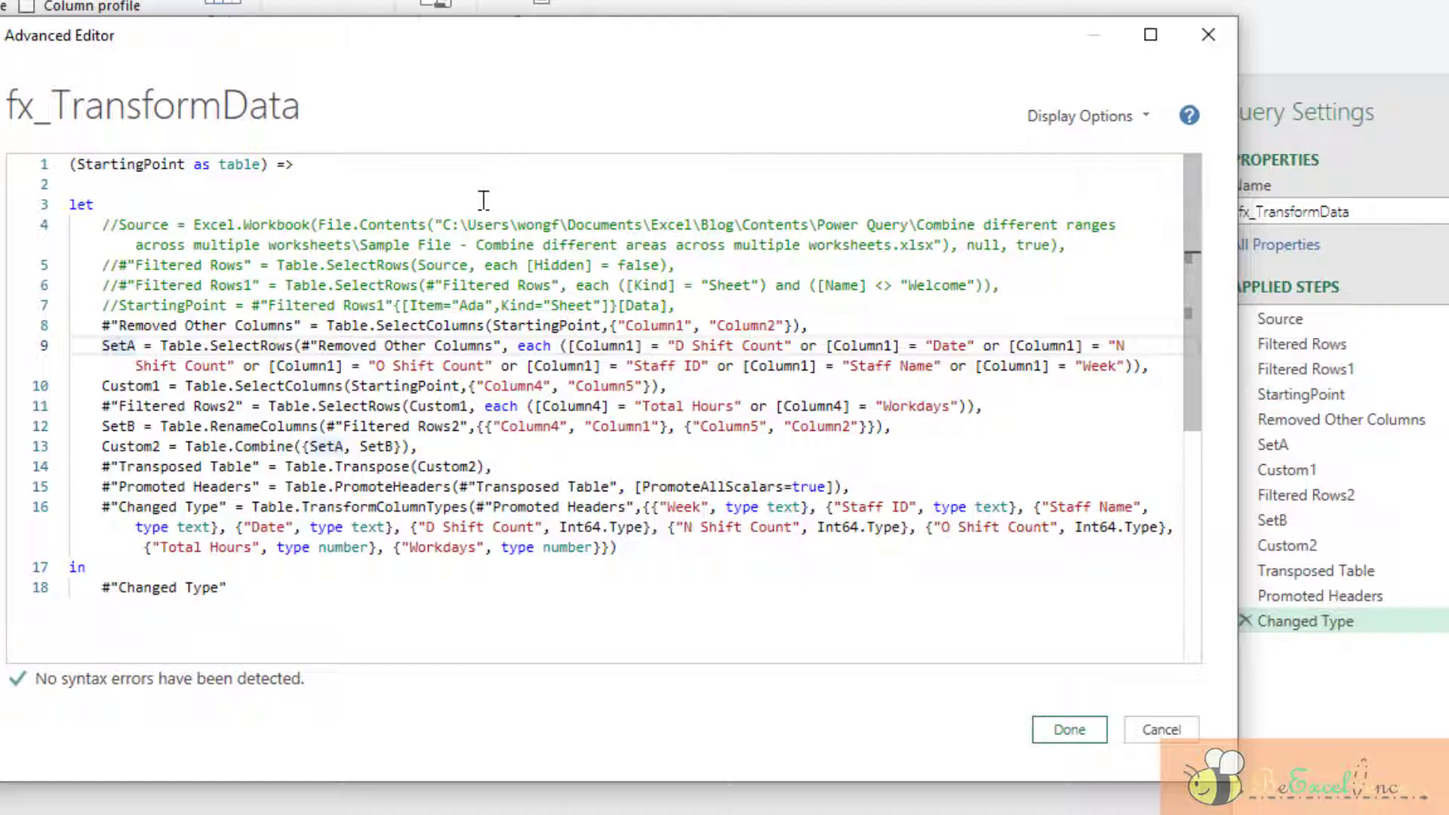
Save the edited code with Done, turning fx_TransformData into a function
click(134, 328)
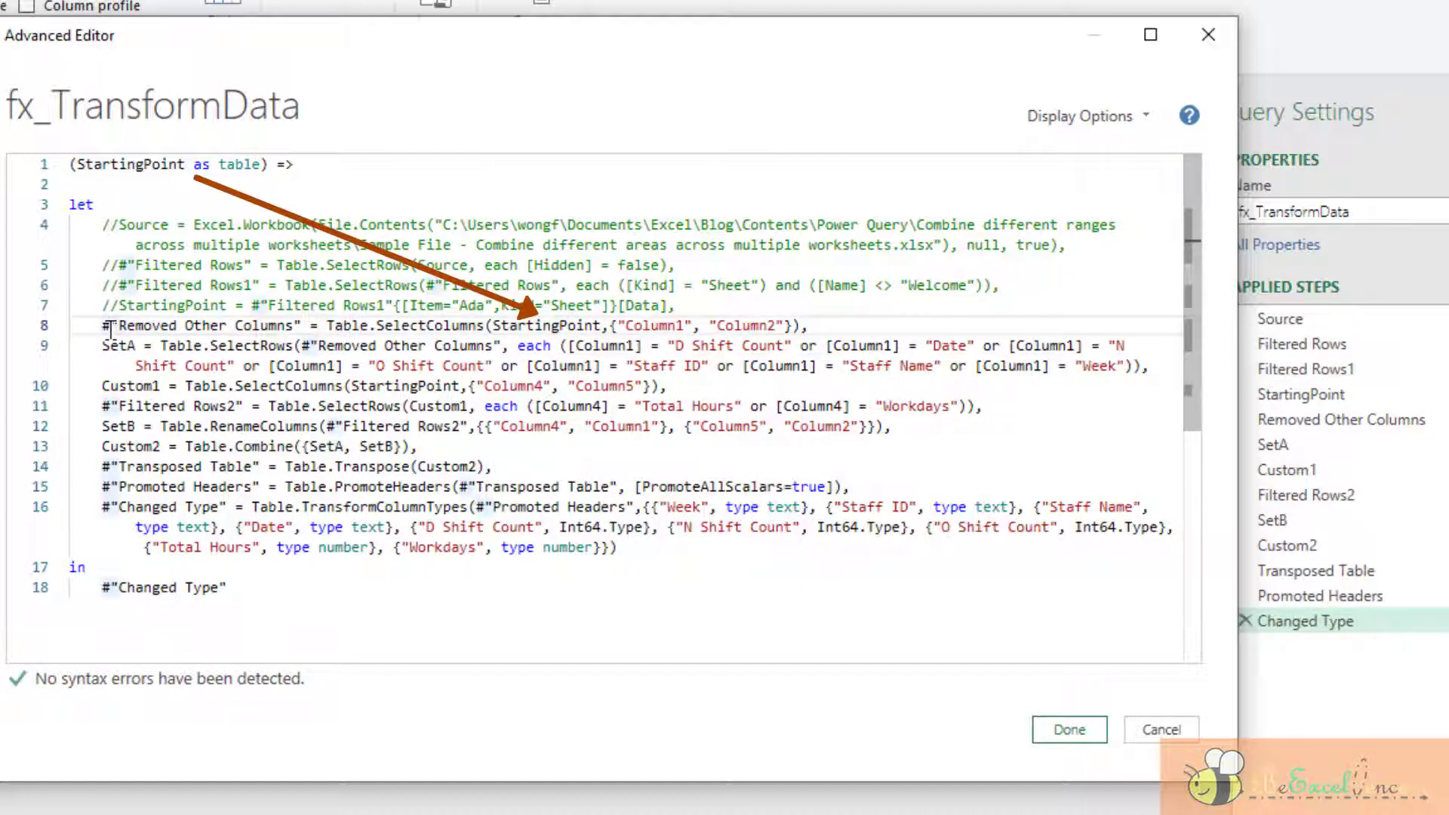
mouse_move(562, 326)
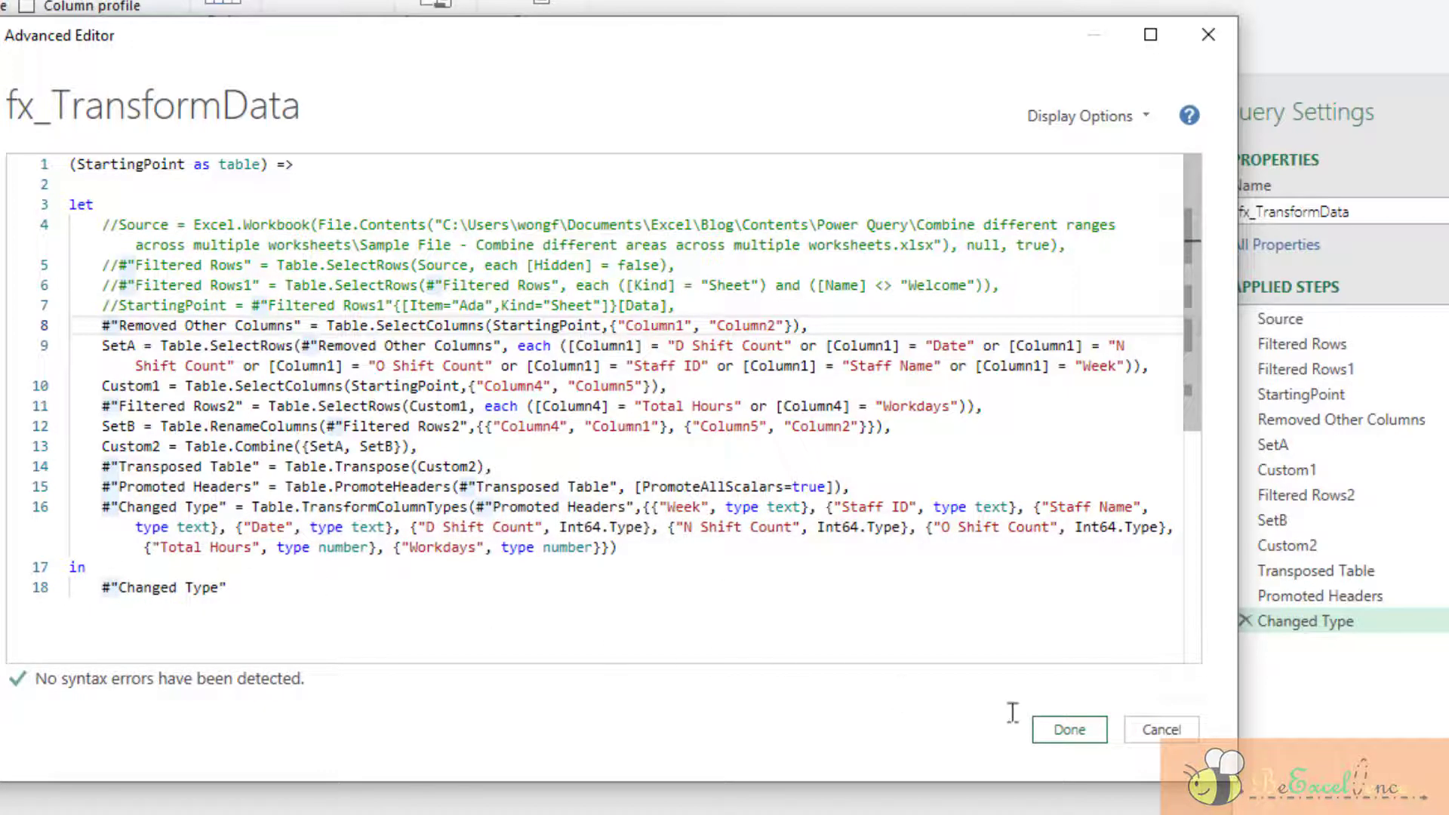
click(1064, 728)
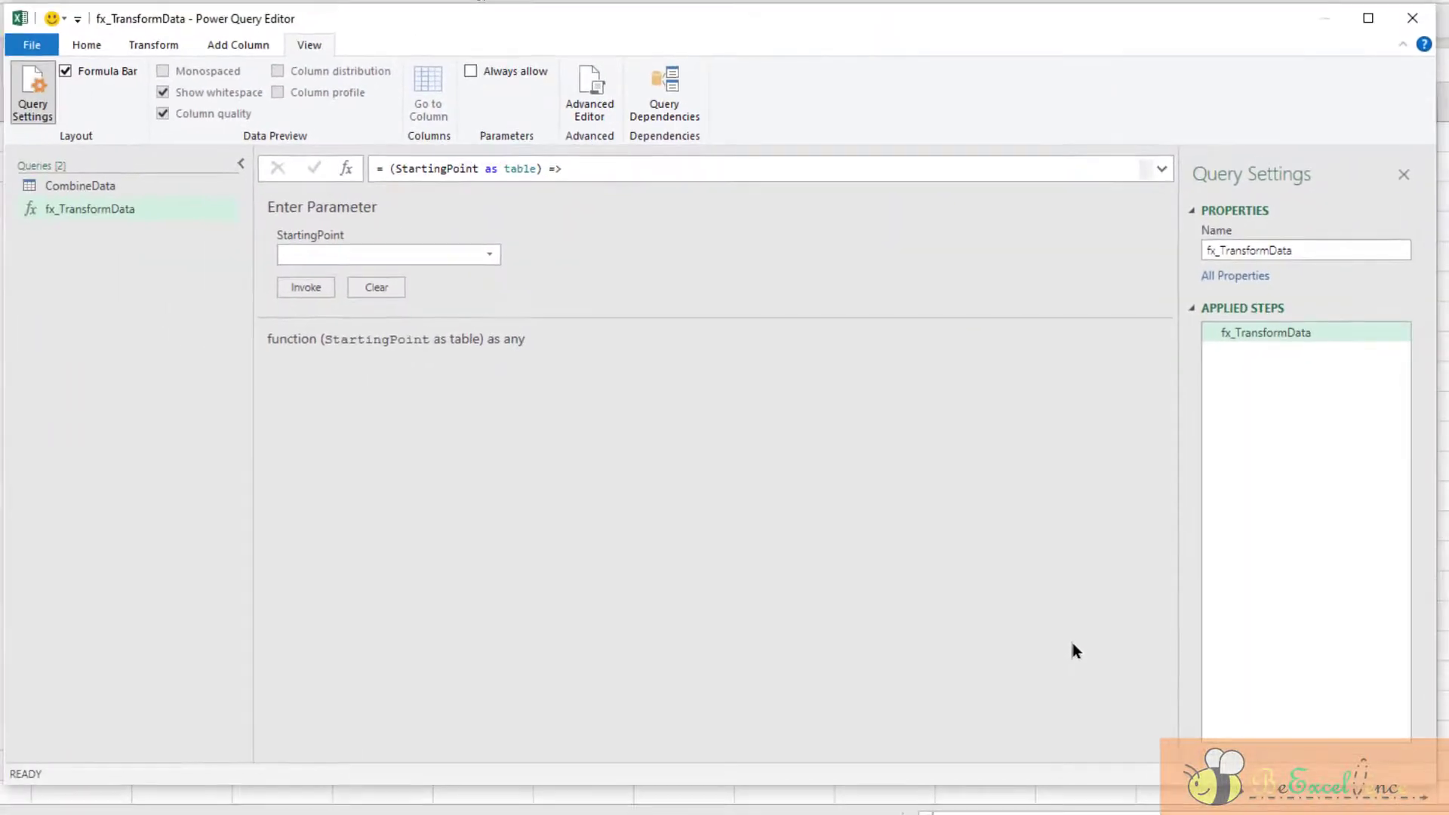
In the CombineData query, remove every column except Data
click(113, 187)
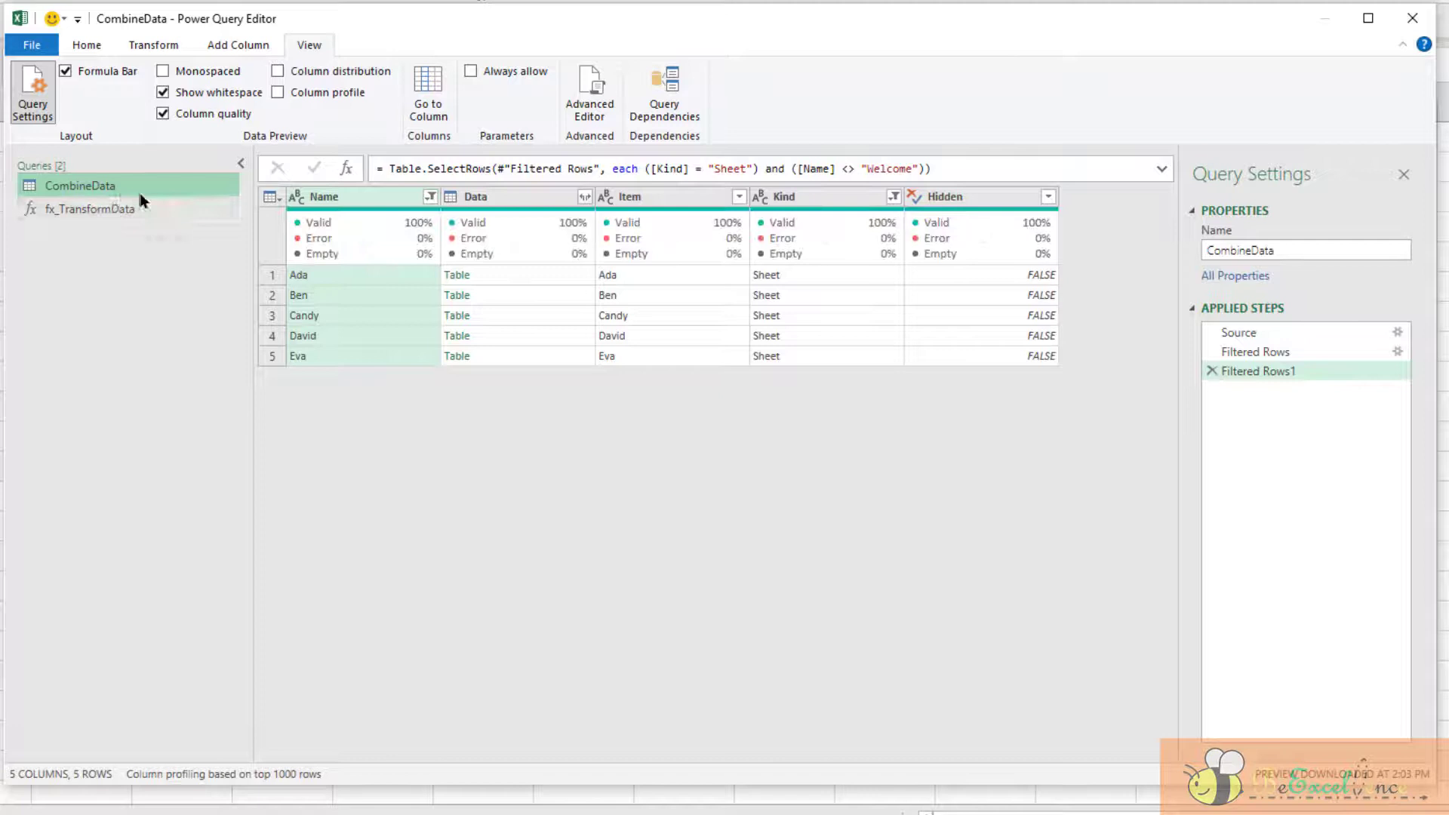
click(517, 202)
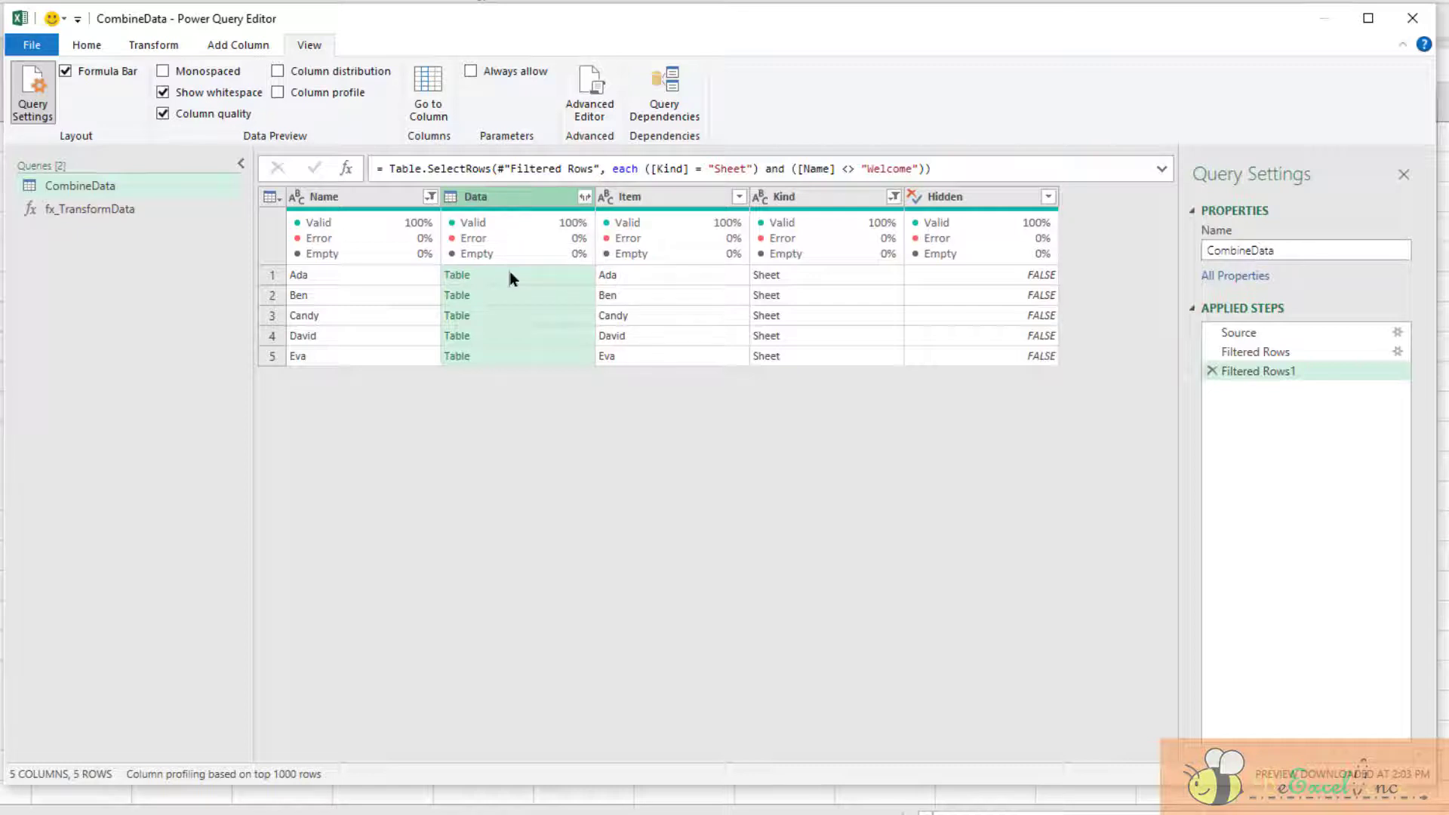
right_click(535, 199)
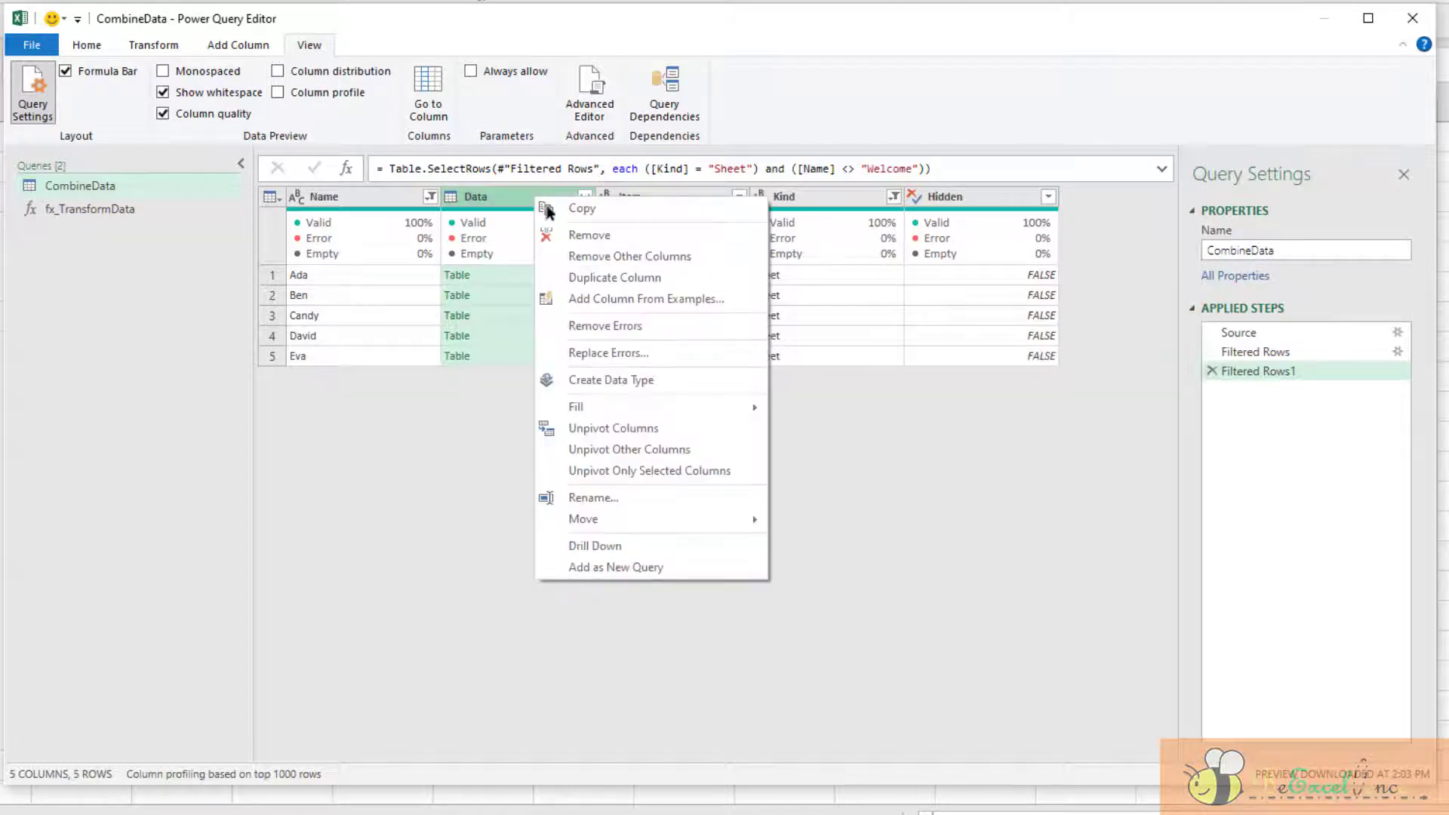
click(622, 255)
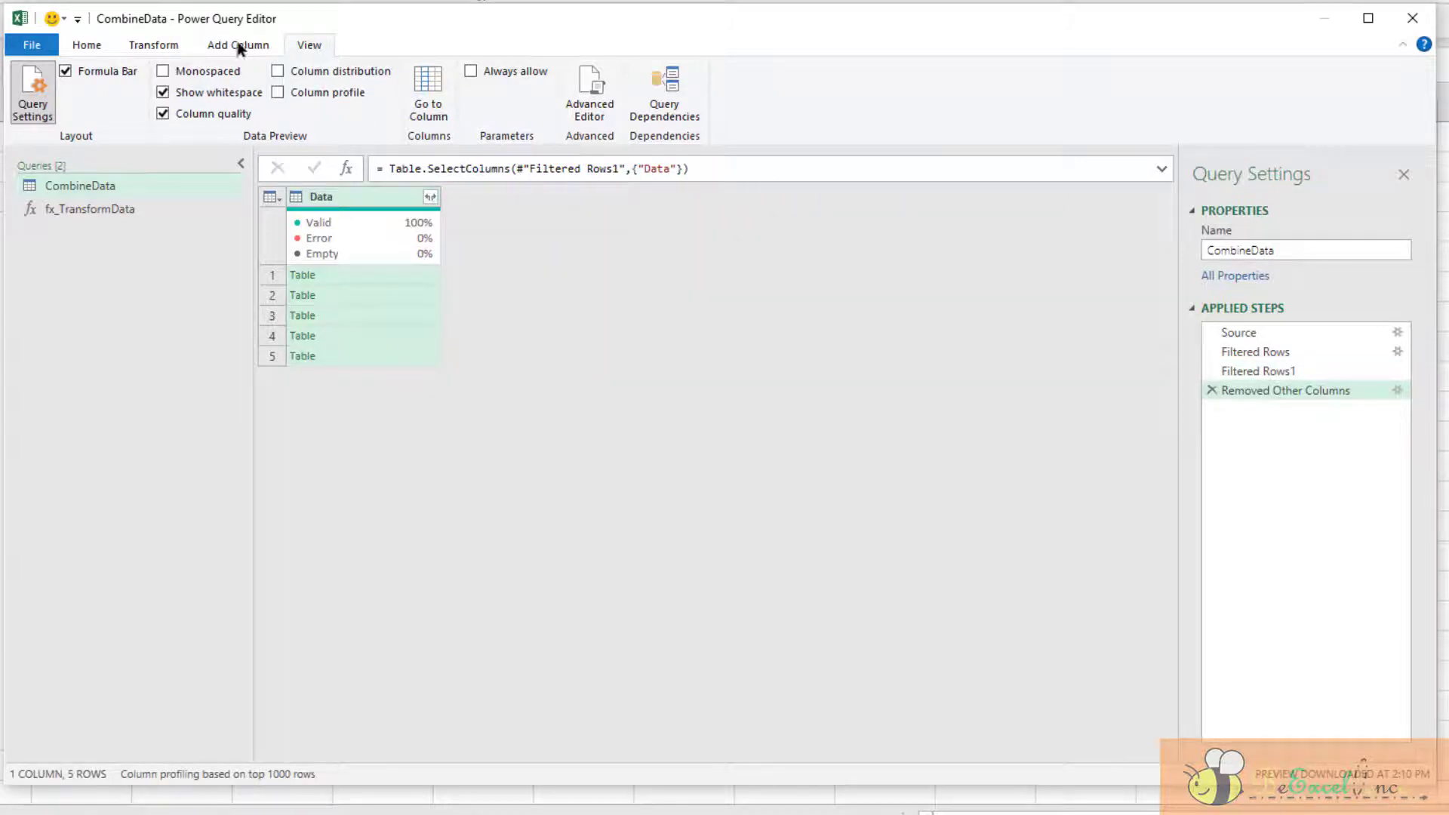
Invoke fx_TransformData as a custom function on each row's Data table
click(238, 45)
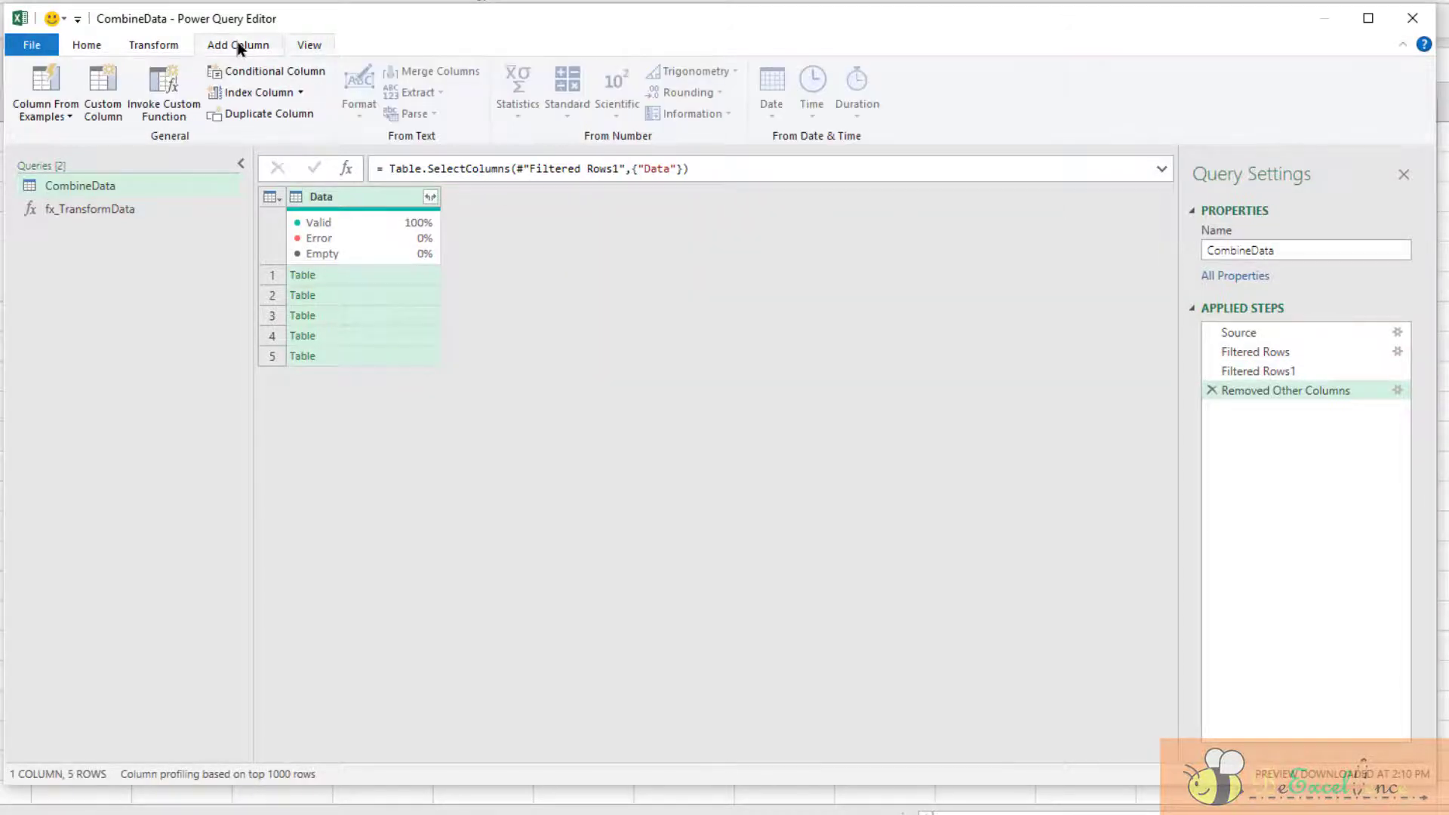
click(171, 120)
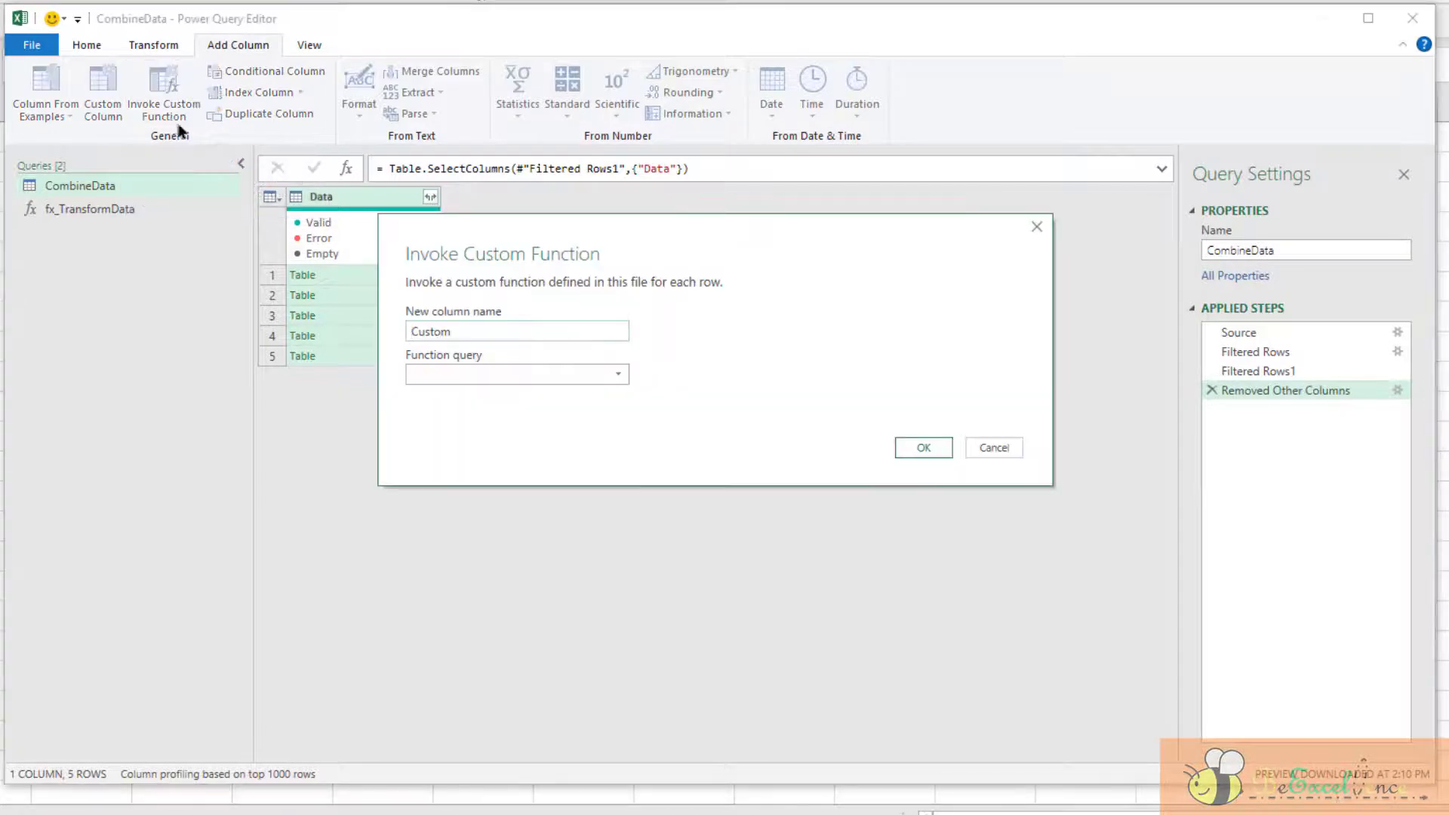
click(532, 374)
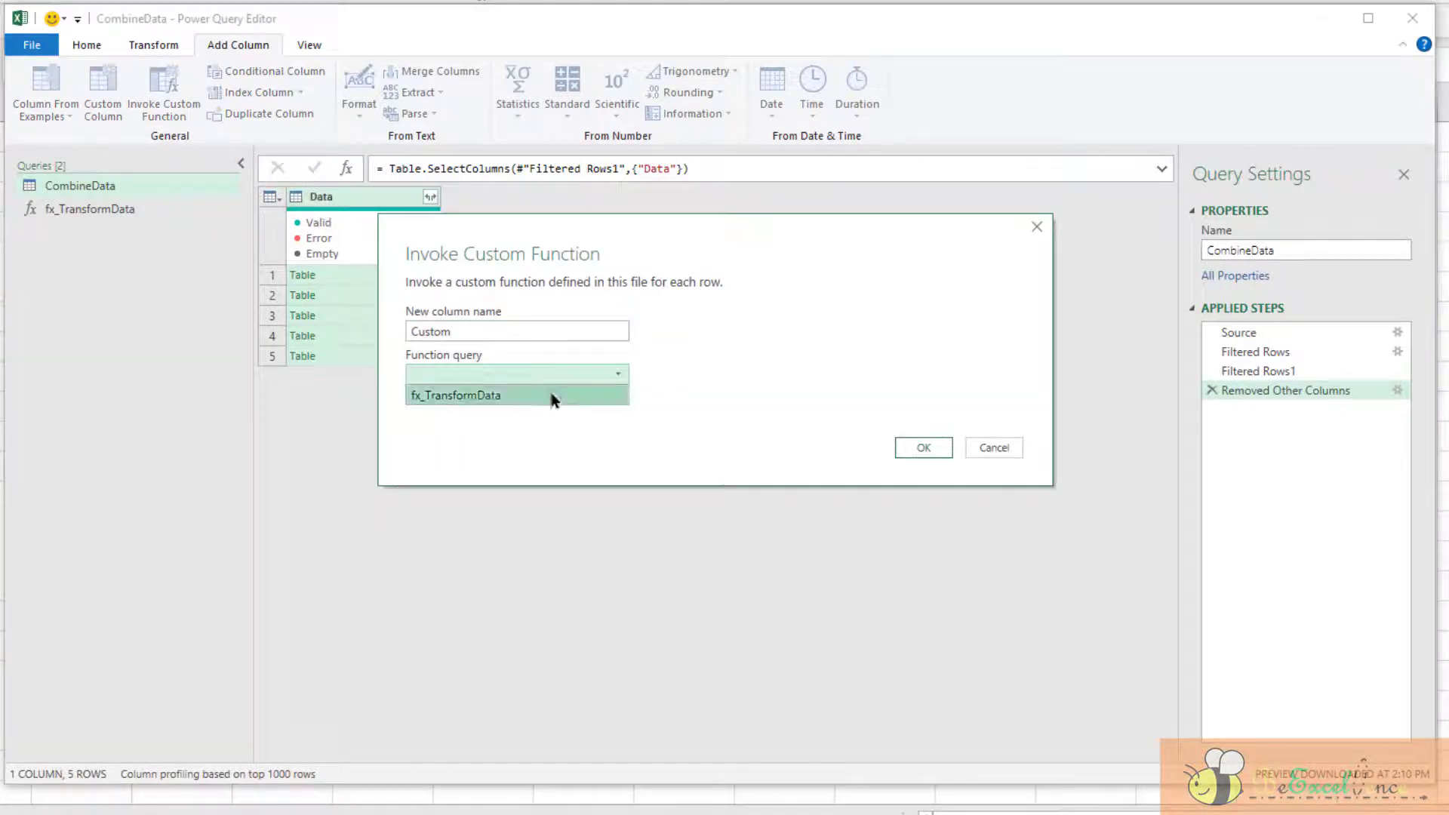
click(554, 398)
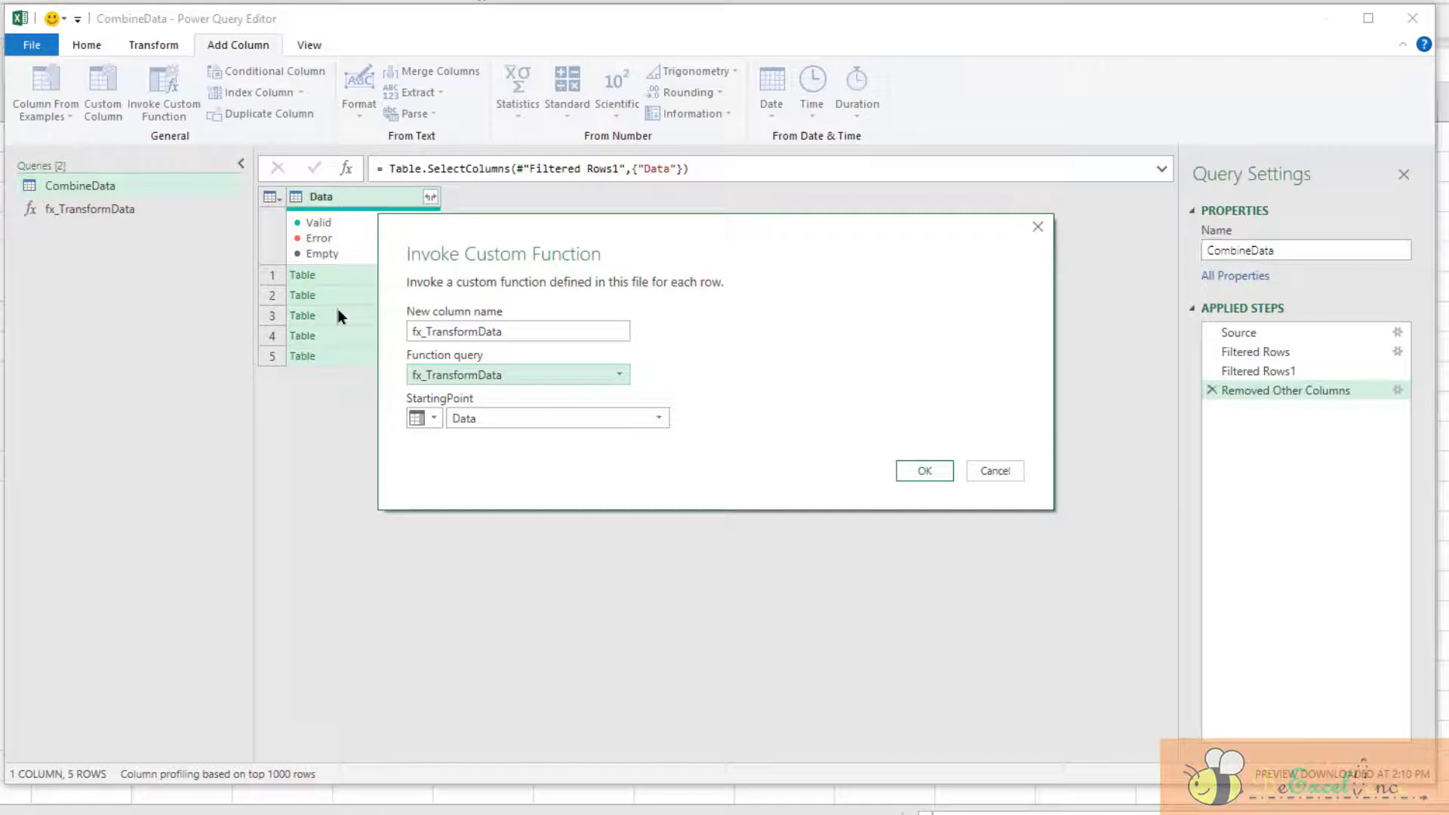
click(922, 473)
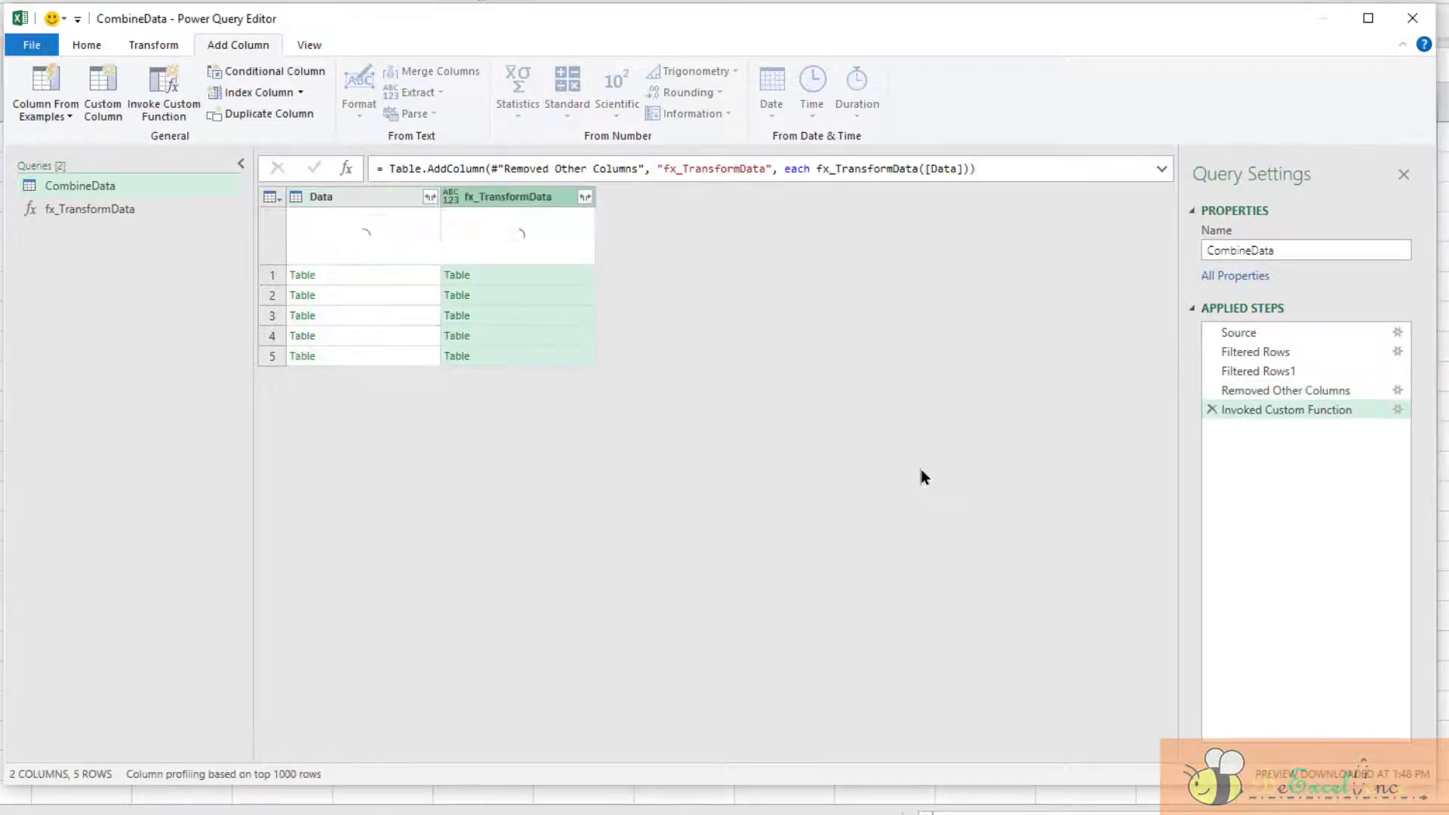
Compare rows 1–4's raw Data tables with their one-row fx_TransformData summaries
click(365, 278)
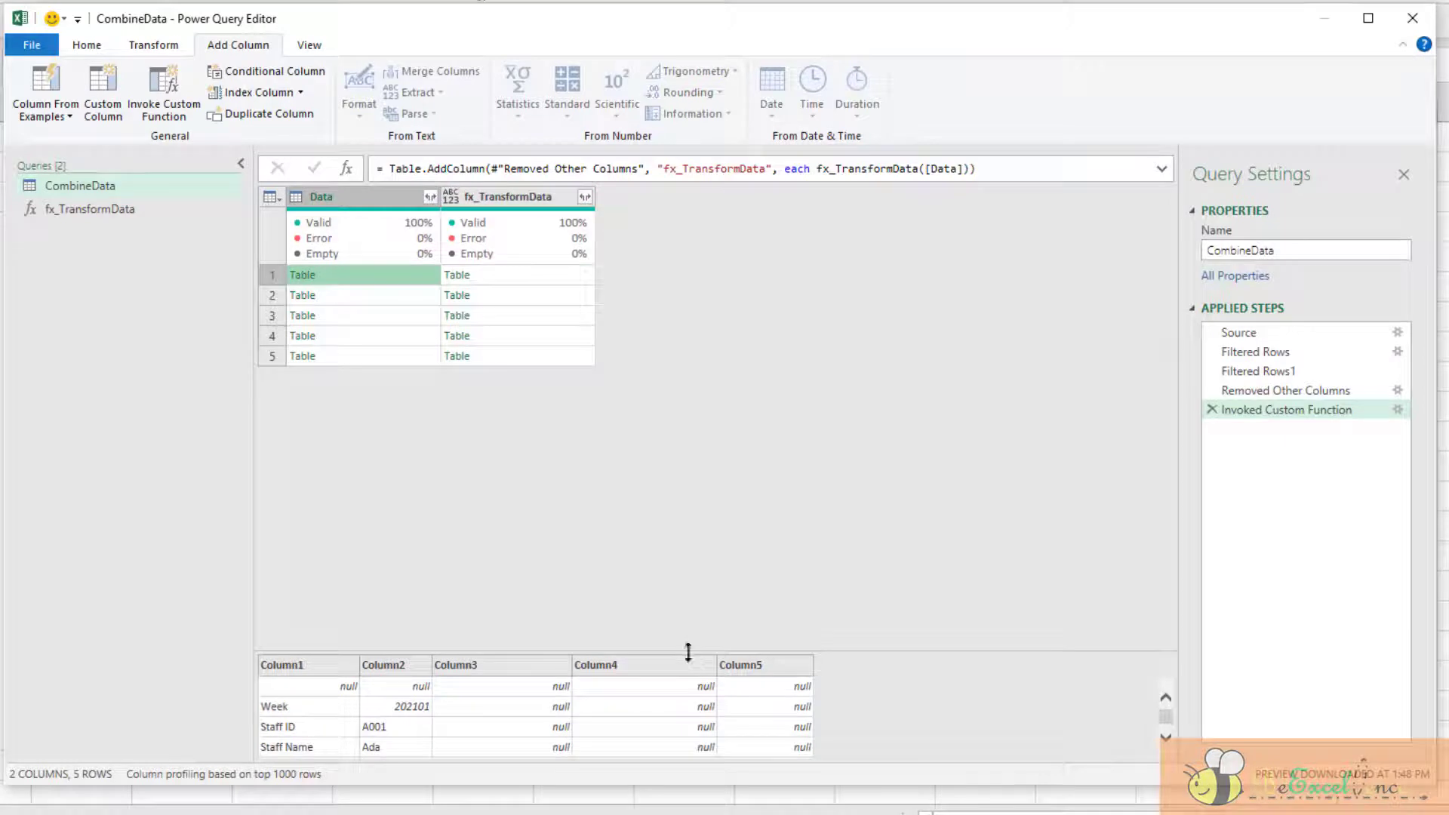
drag(687, 652, 699, 410)
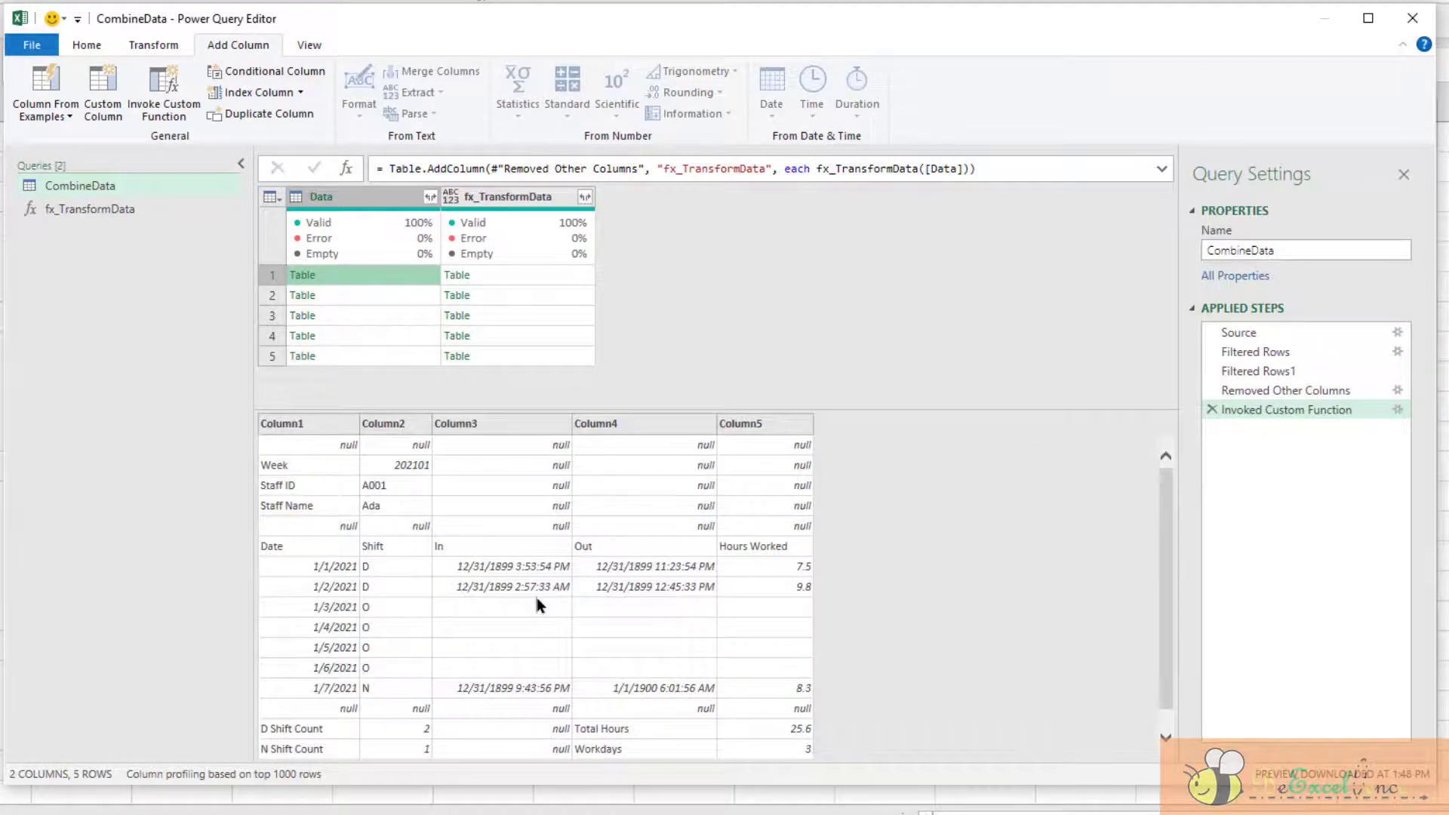
scroll(534, 592, down, 1)
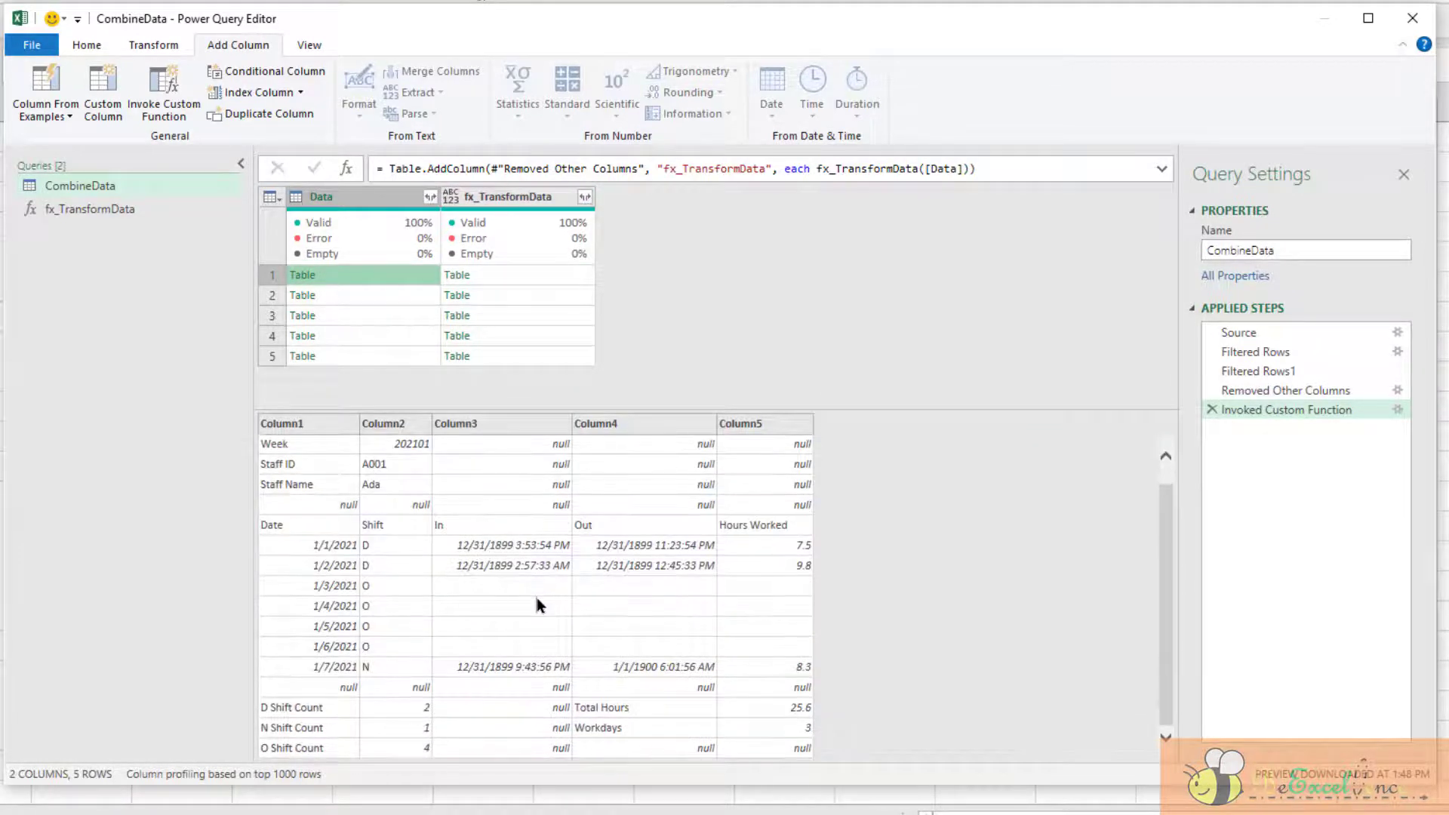
click(535, 271)
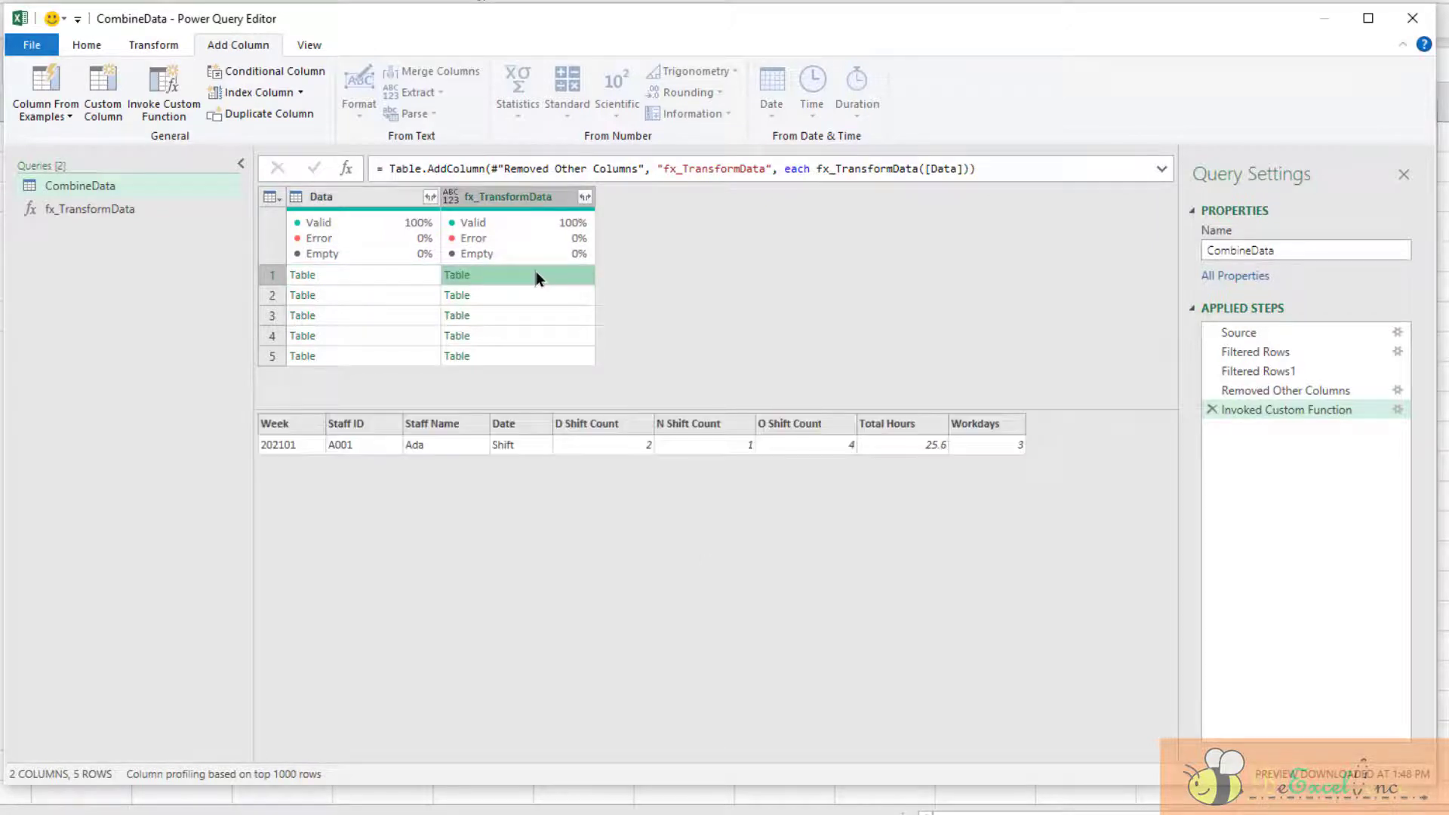
click(413, 295)
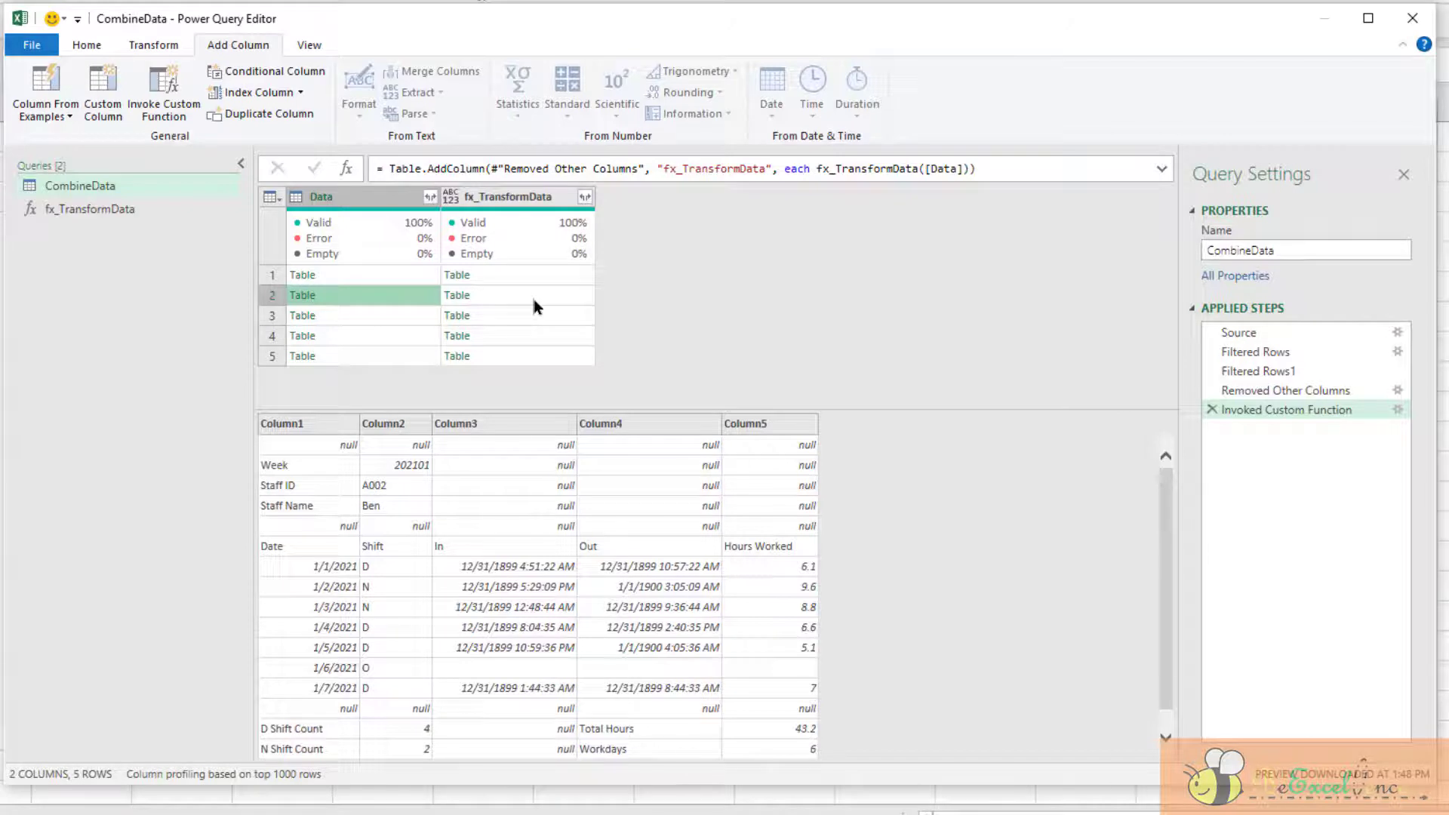
click(534, 300)
click(402, 312)
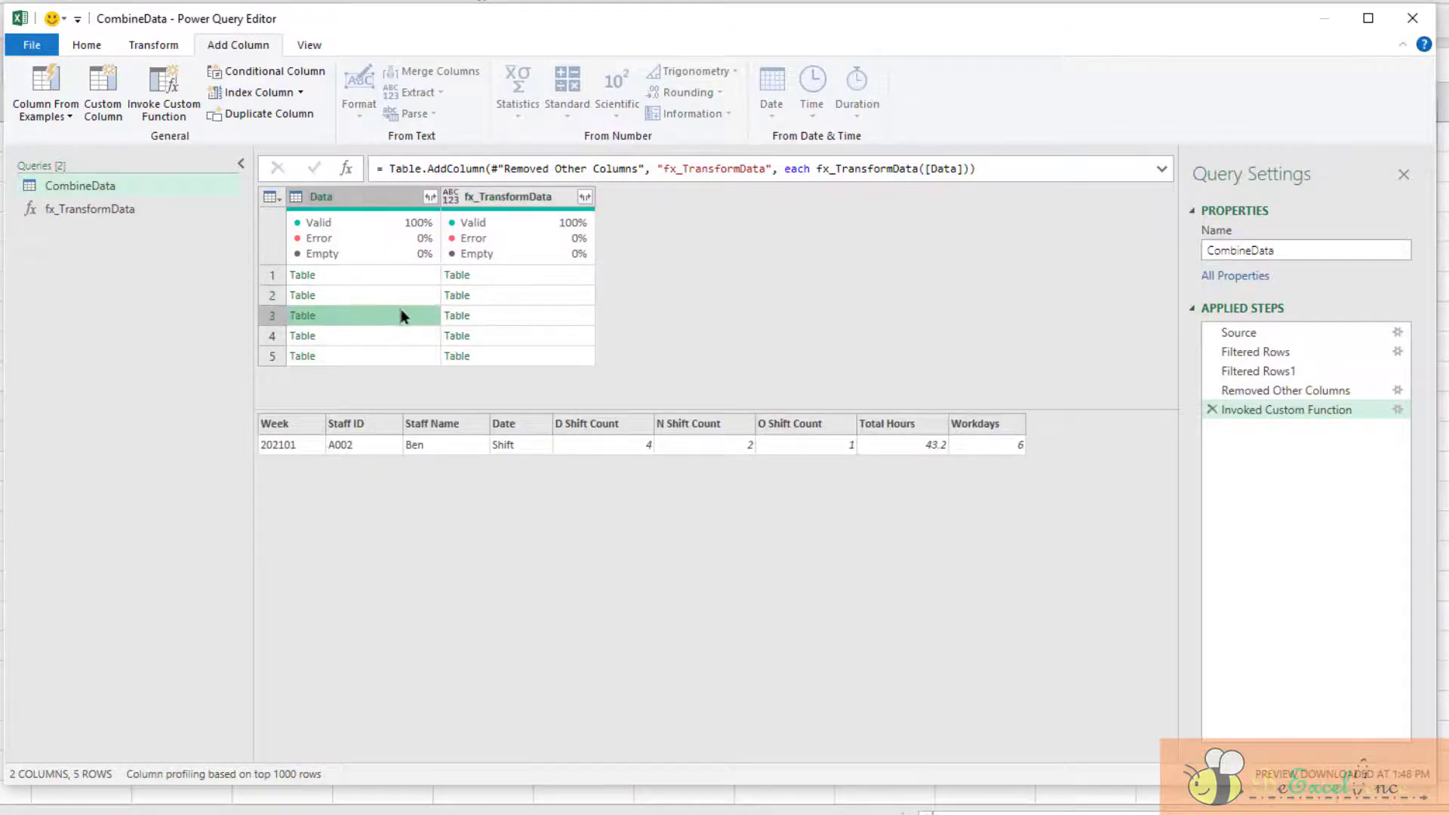
click(529, 318)
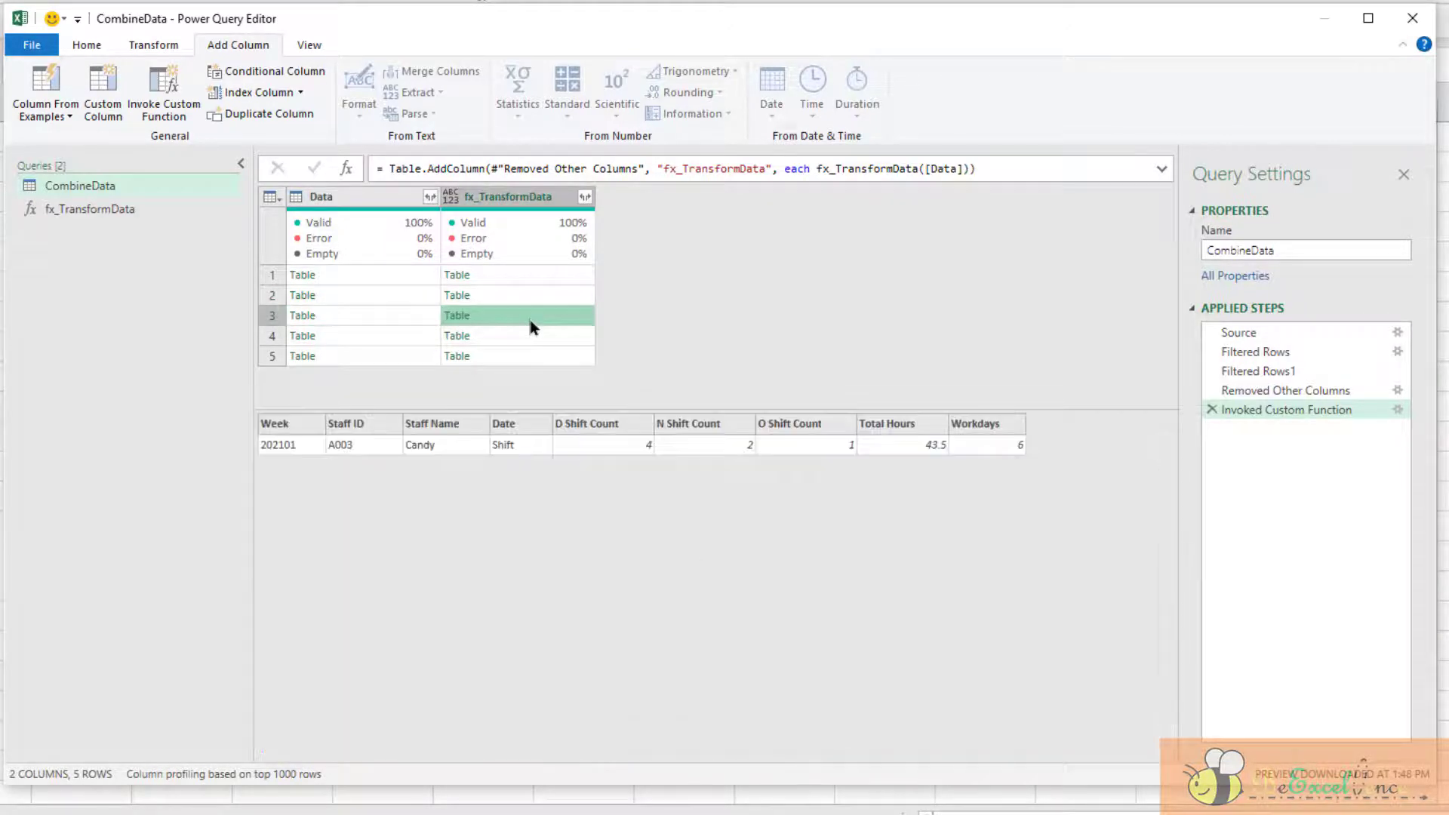
click(538, 339)
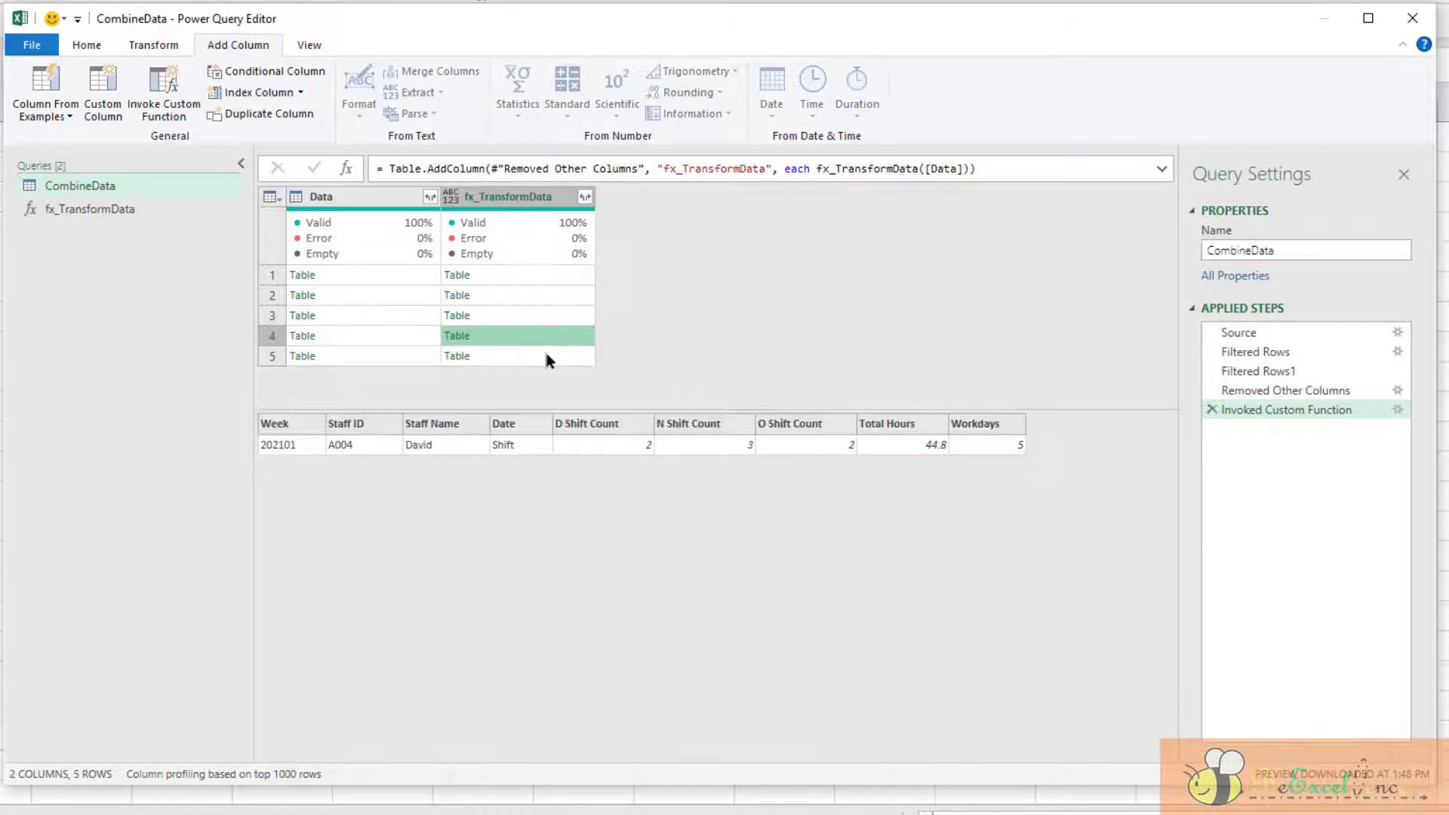
Remove all columns except fx_TransformData
click(545, 352)
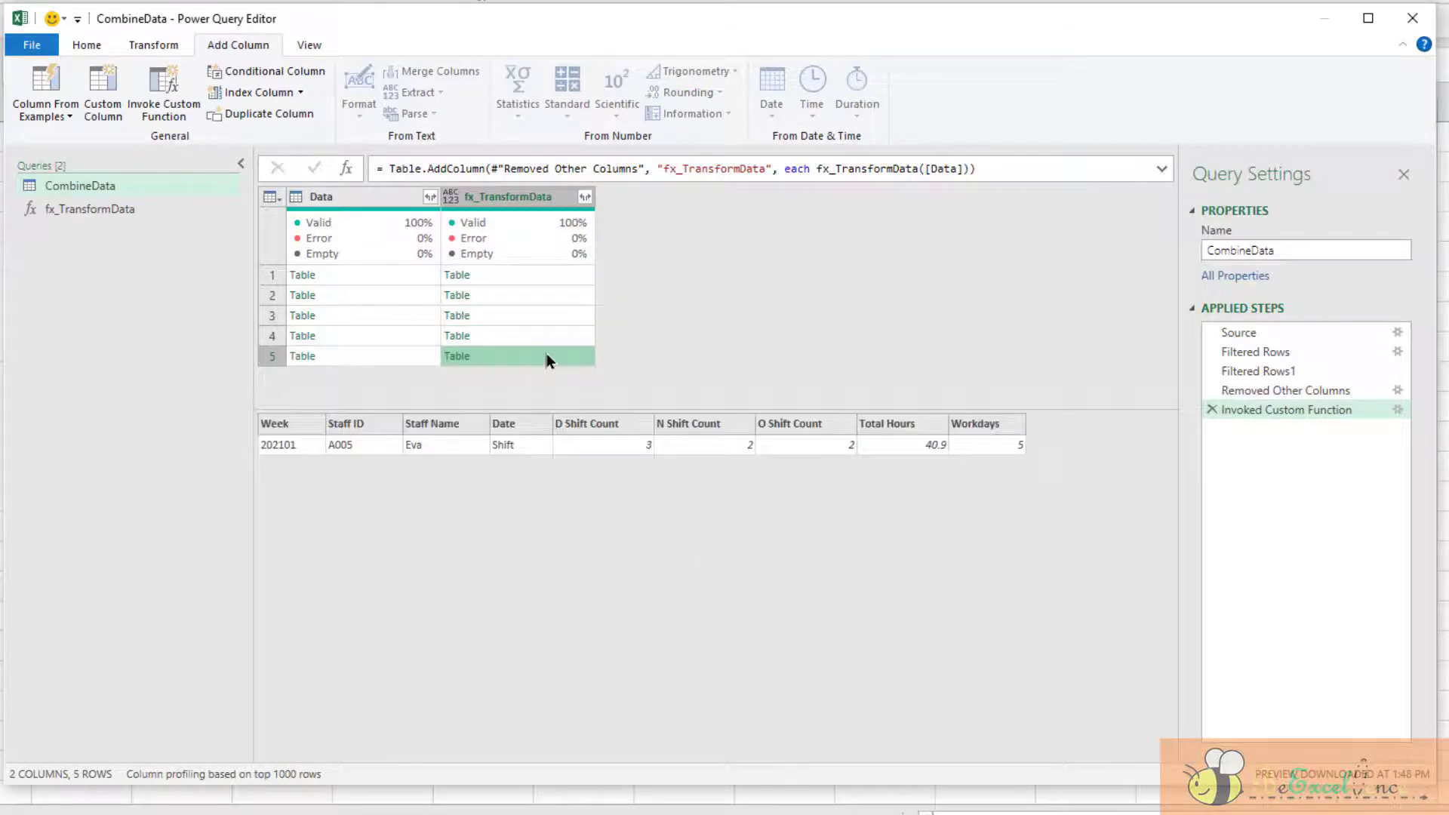
click(487, 195)
right_click(510, 197)
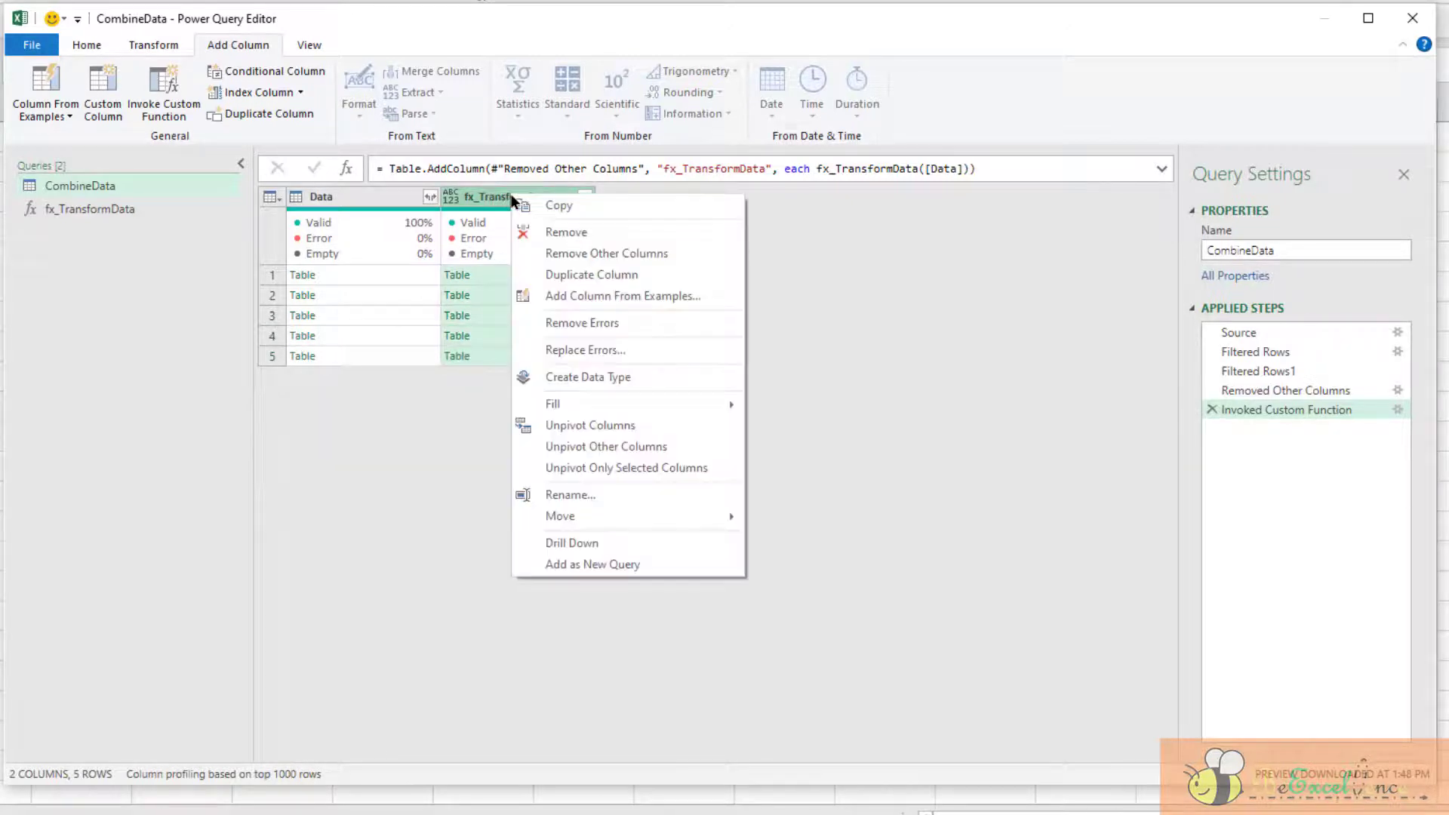
click(641, 249)
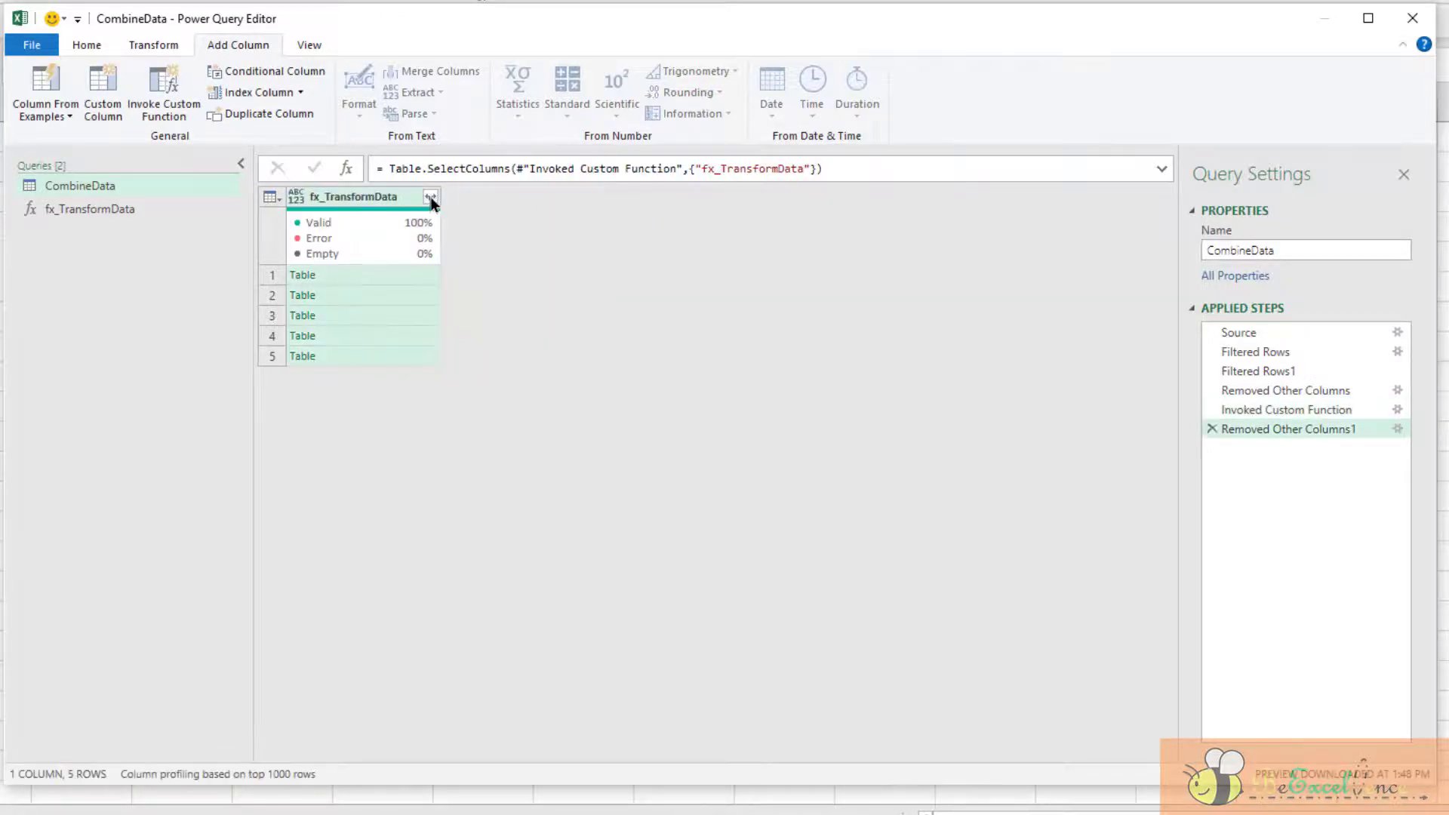
Expand the fx_TransformData summaries into columns without the original column name prefix
click(430, 197)
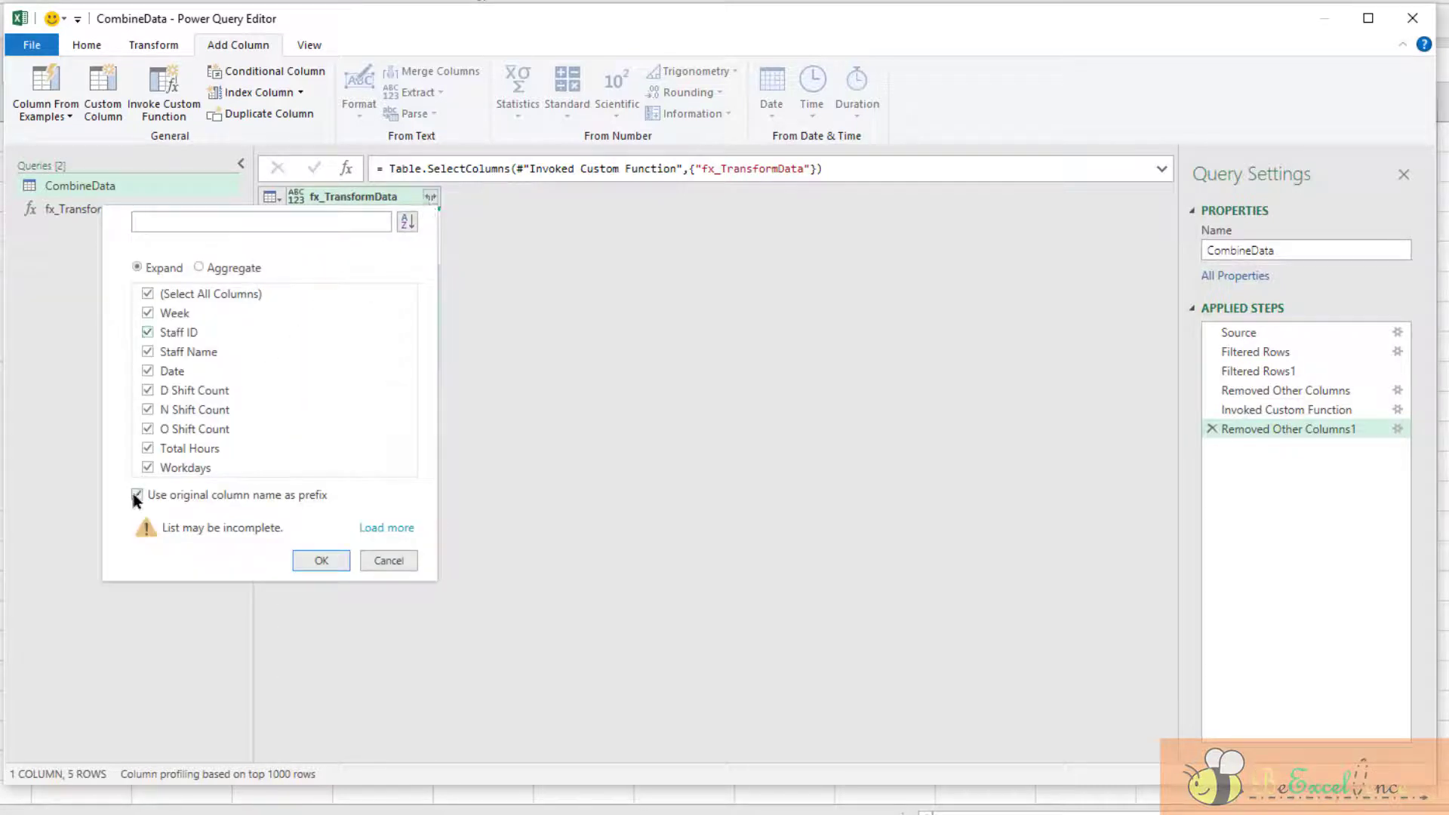
click(137, 495)
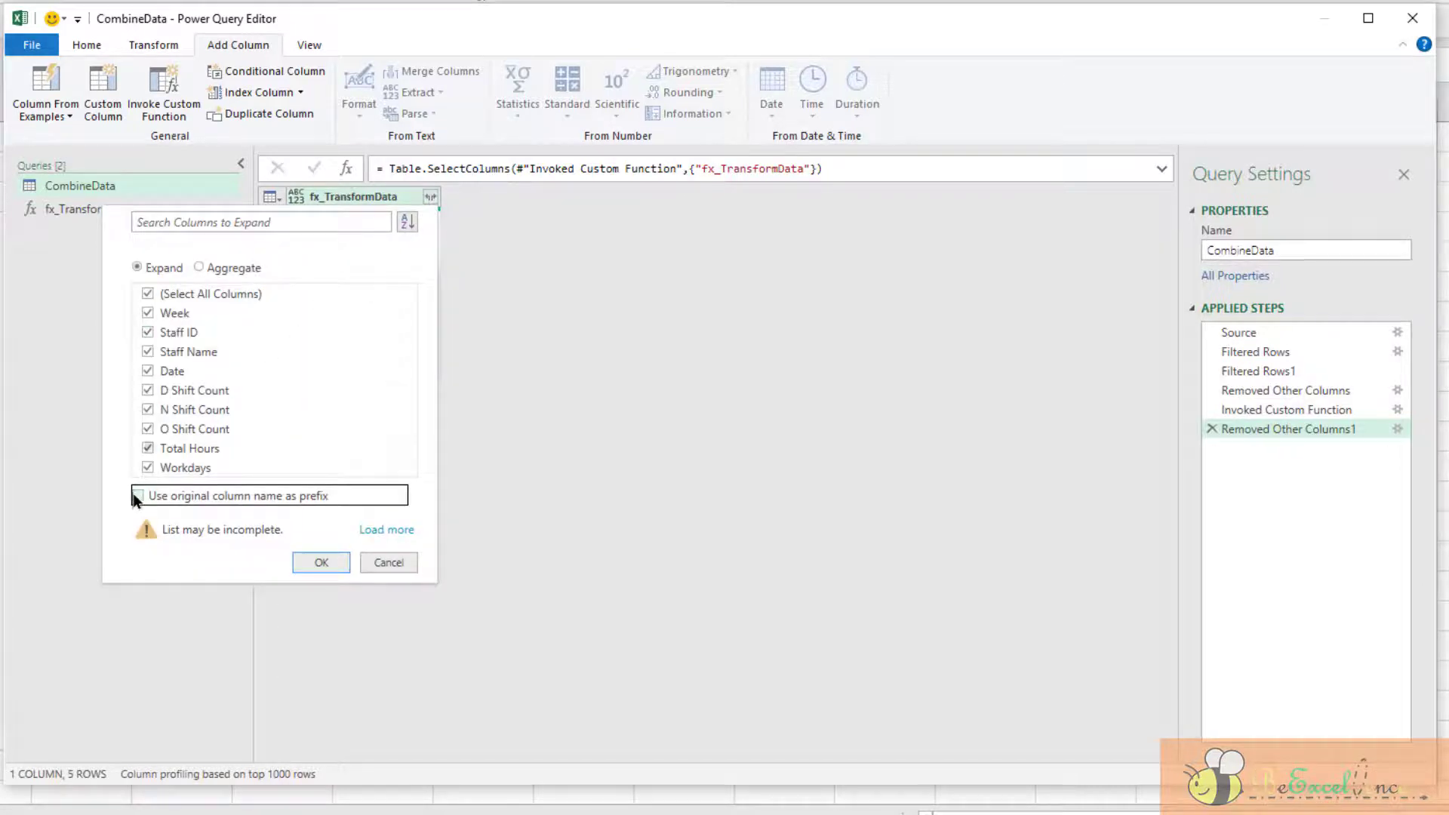
click(320, 562)
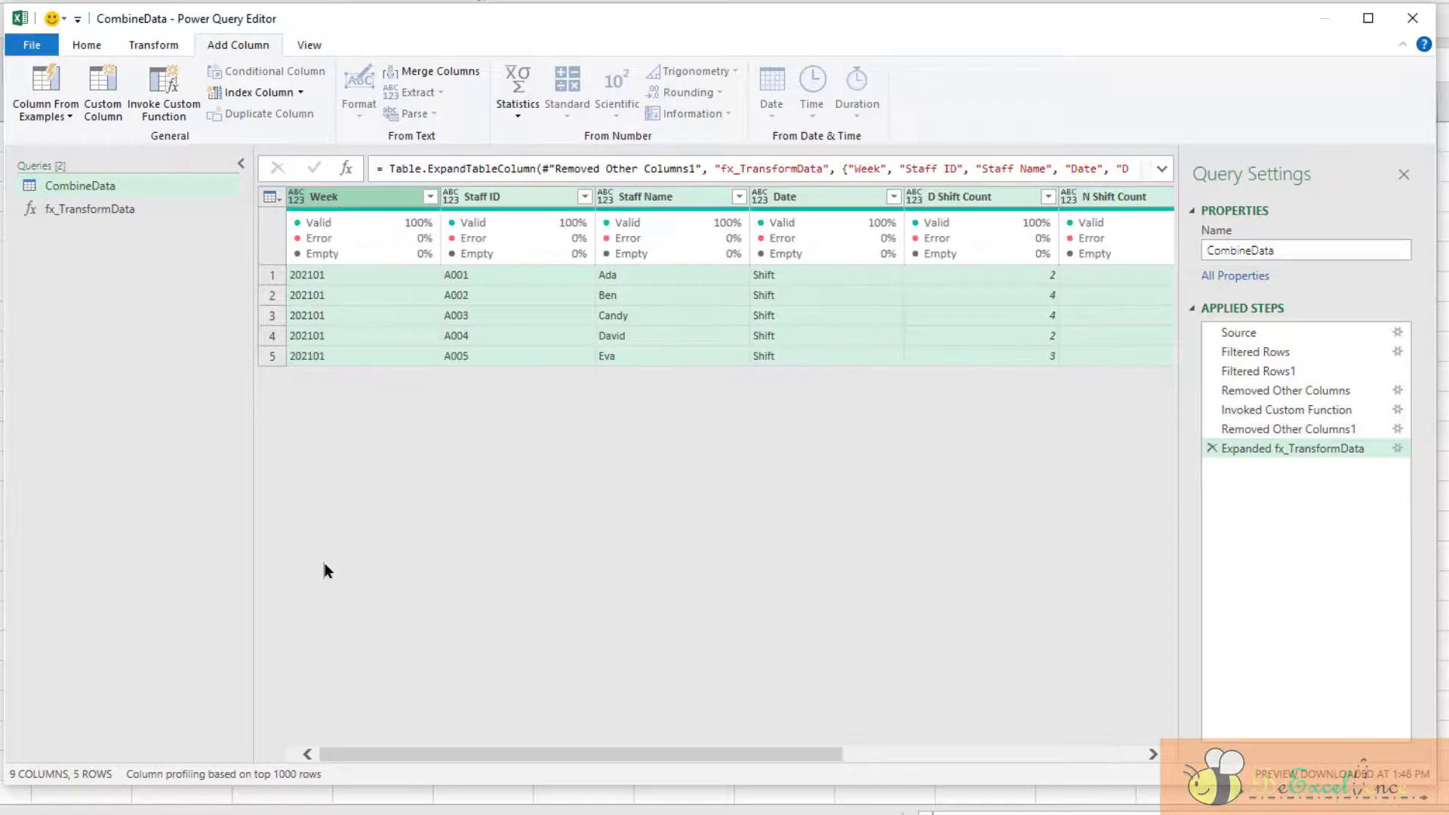
drag(611, 755, 570, 747)
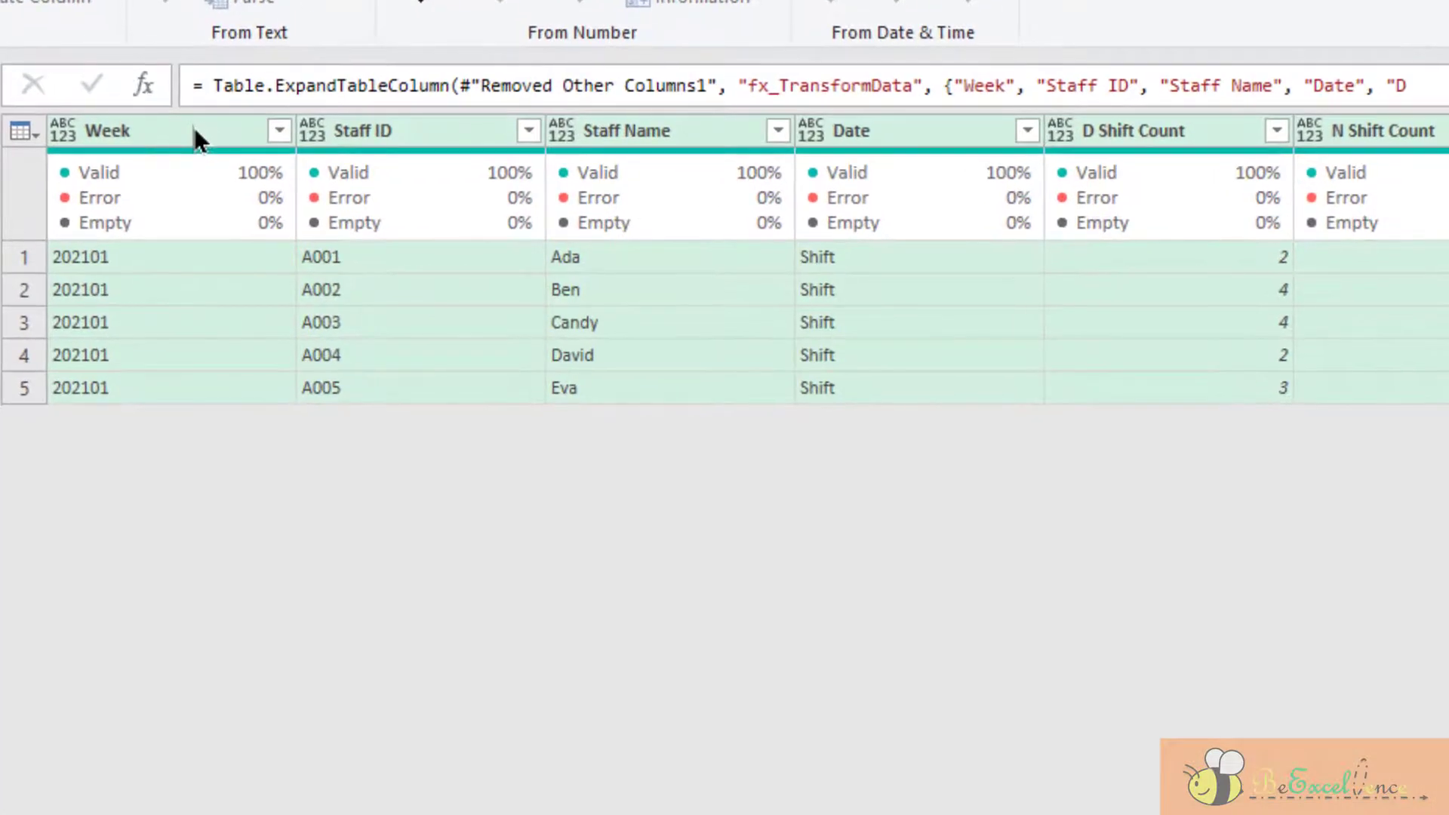
Review the expanded Week, Staff ID, Staff Name and Date columns, then the remaining columns to the right
click(198, 136)
click(410, 130)
click(693, 133)
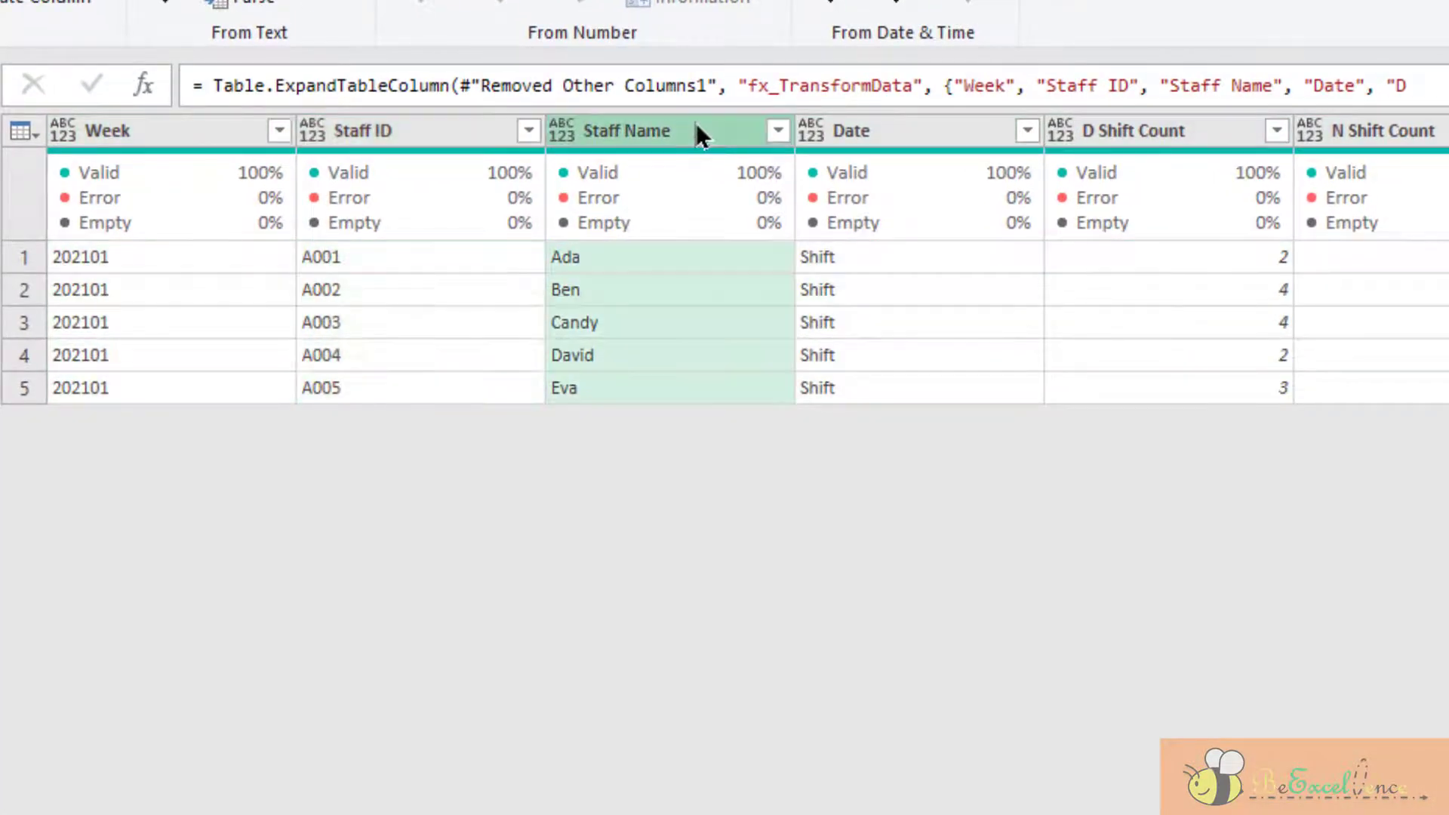
click(913, 131)
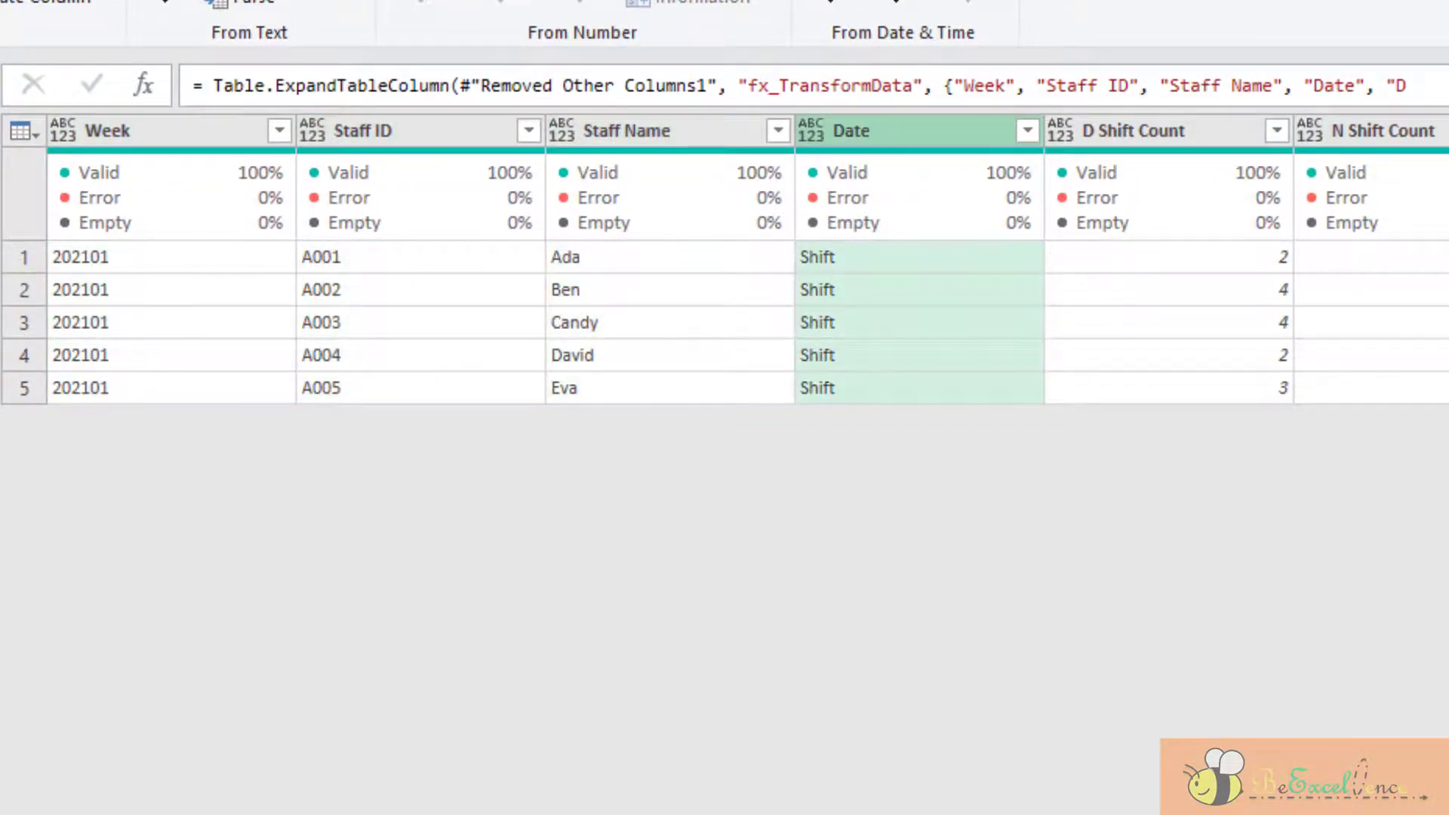
scroll(747, 256, right, 5)
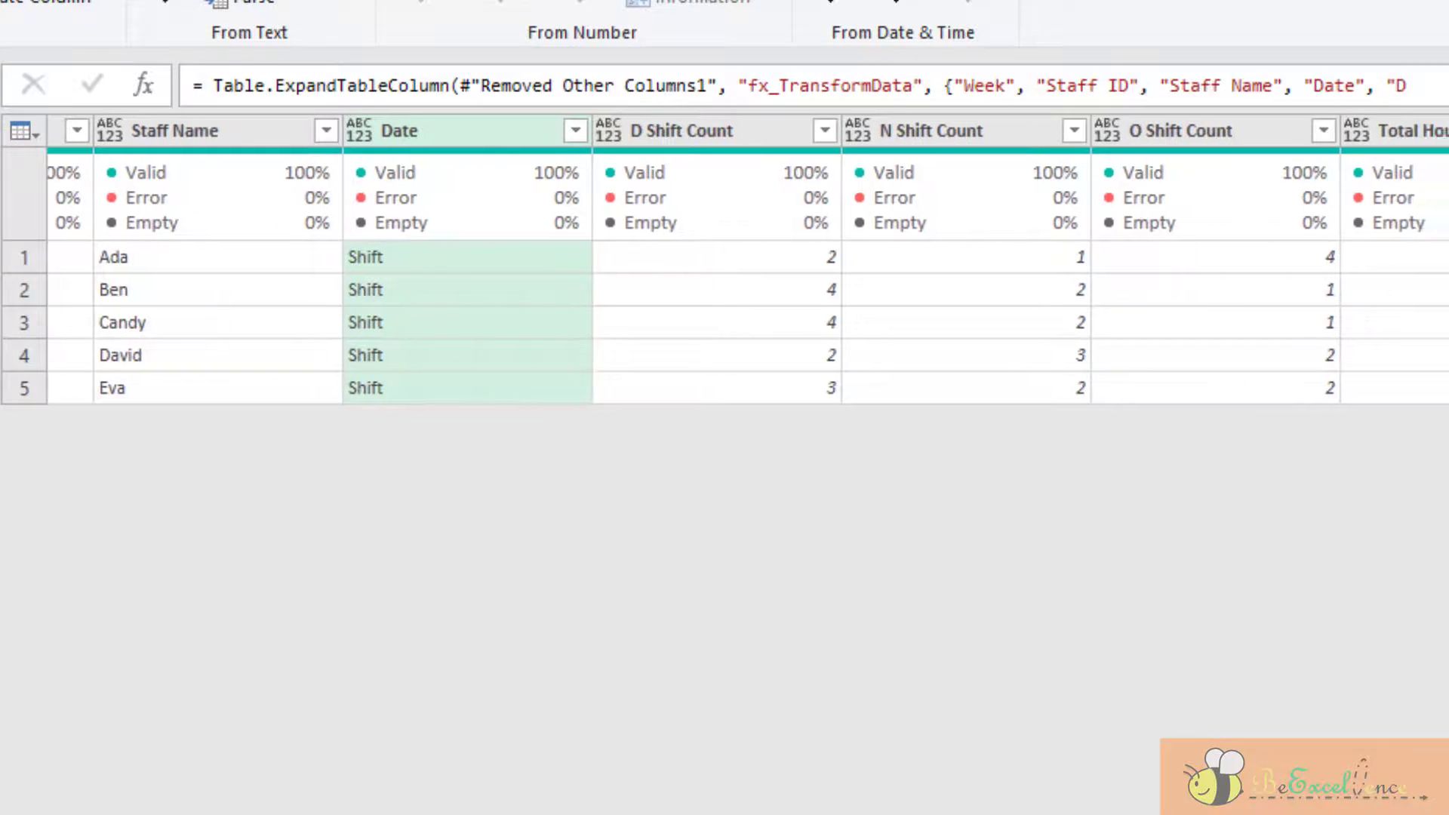
scroll(747, 256, right, 5)
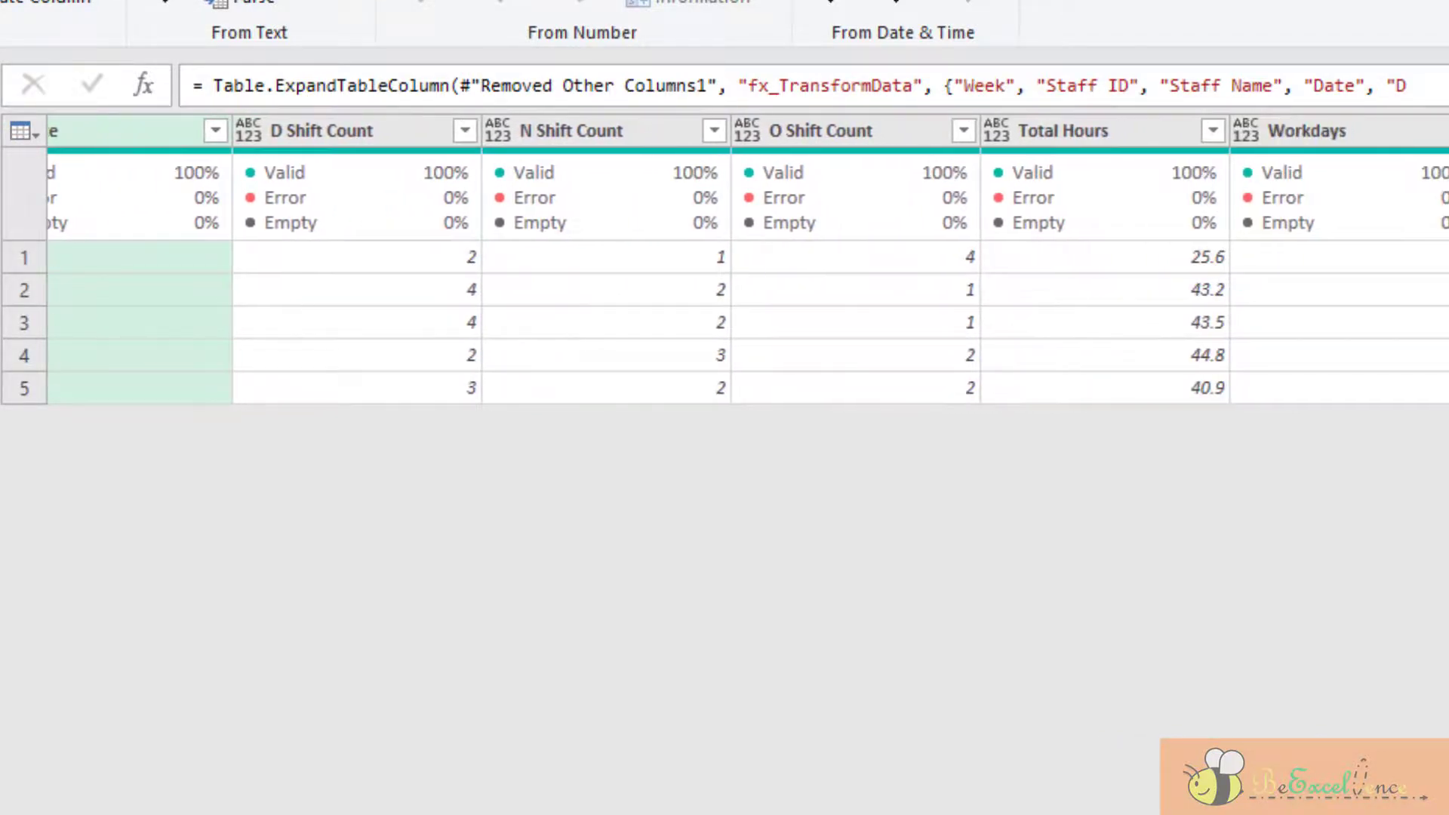
drag(974, 773, 450, 726)
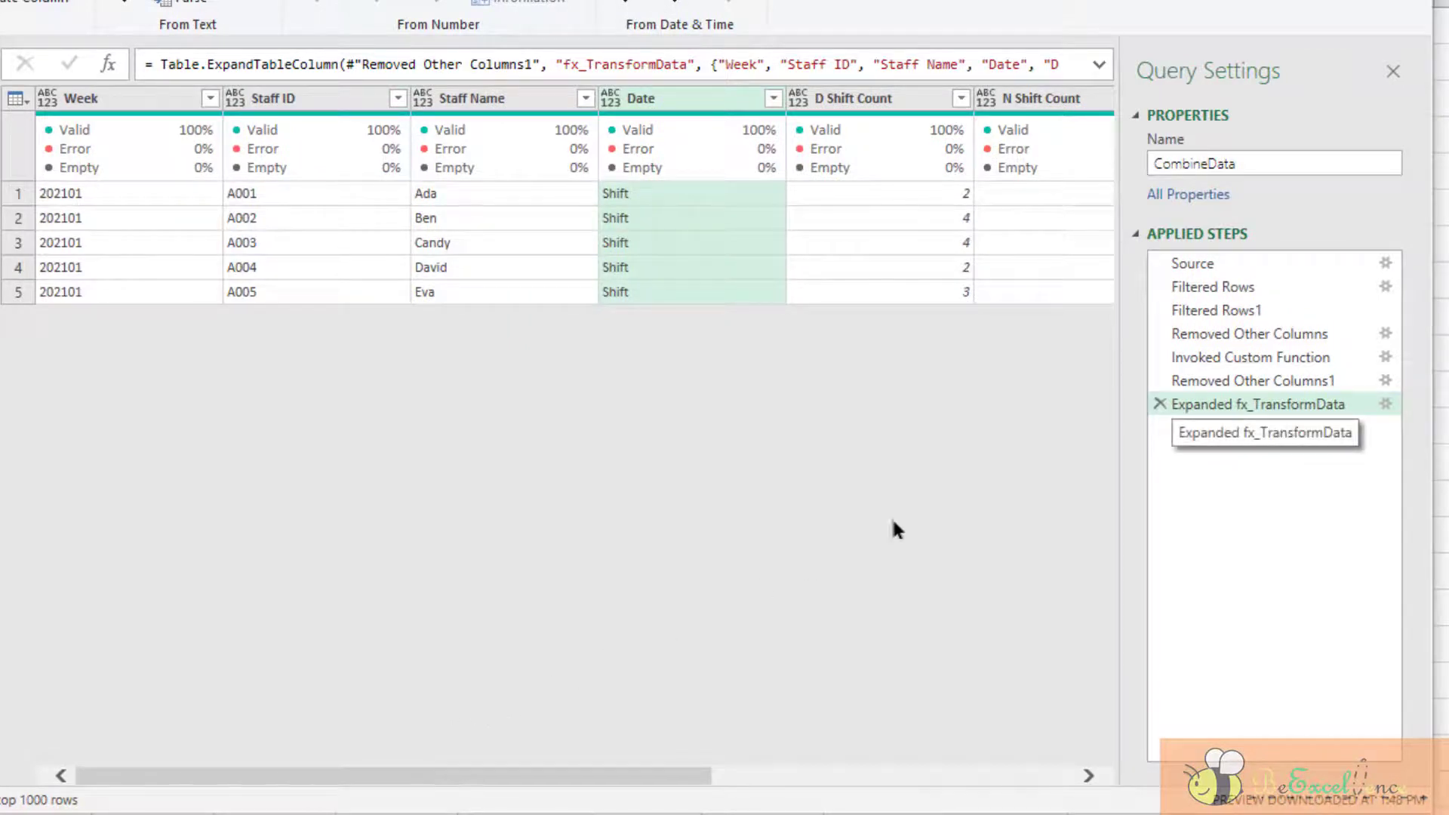
Delete the Expanded and Removed Other Columns1 applied steps and preview each row's summary table
click(1162, 386)
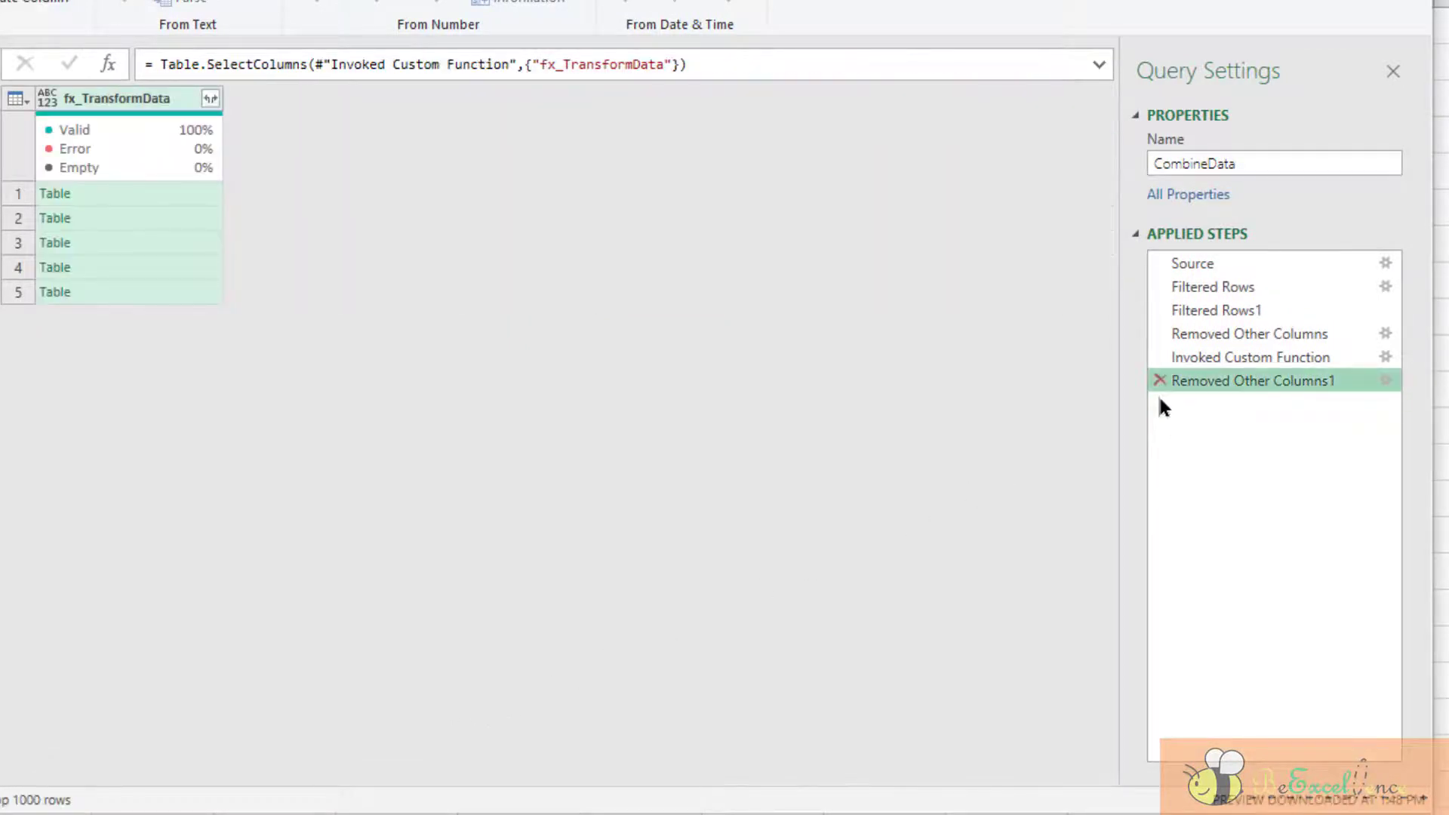
click(1160, 381)
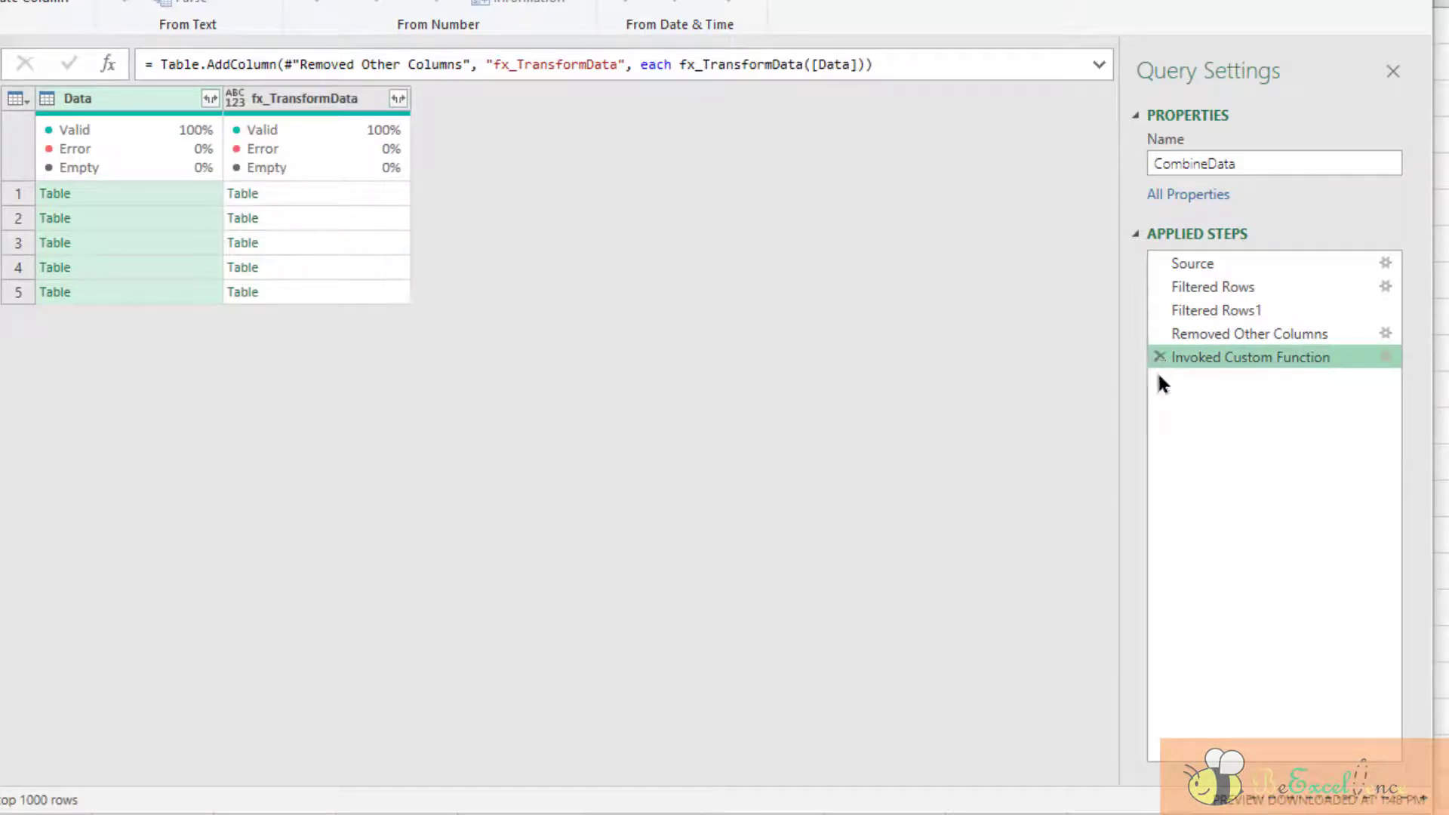
click(345, 96)
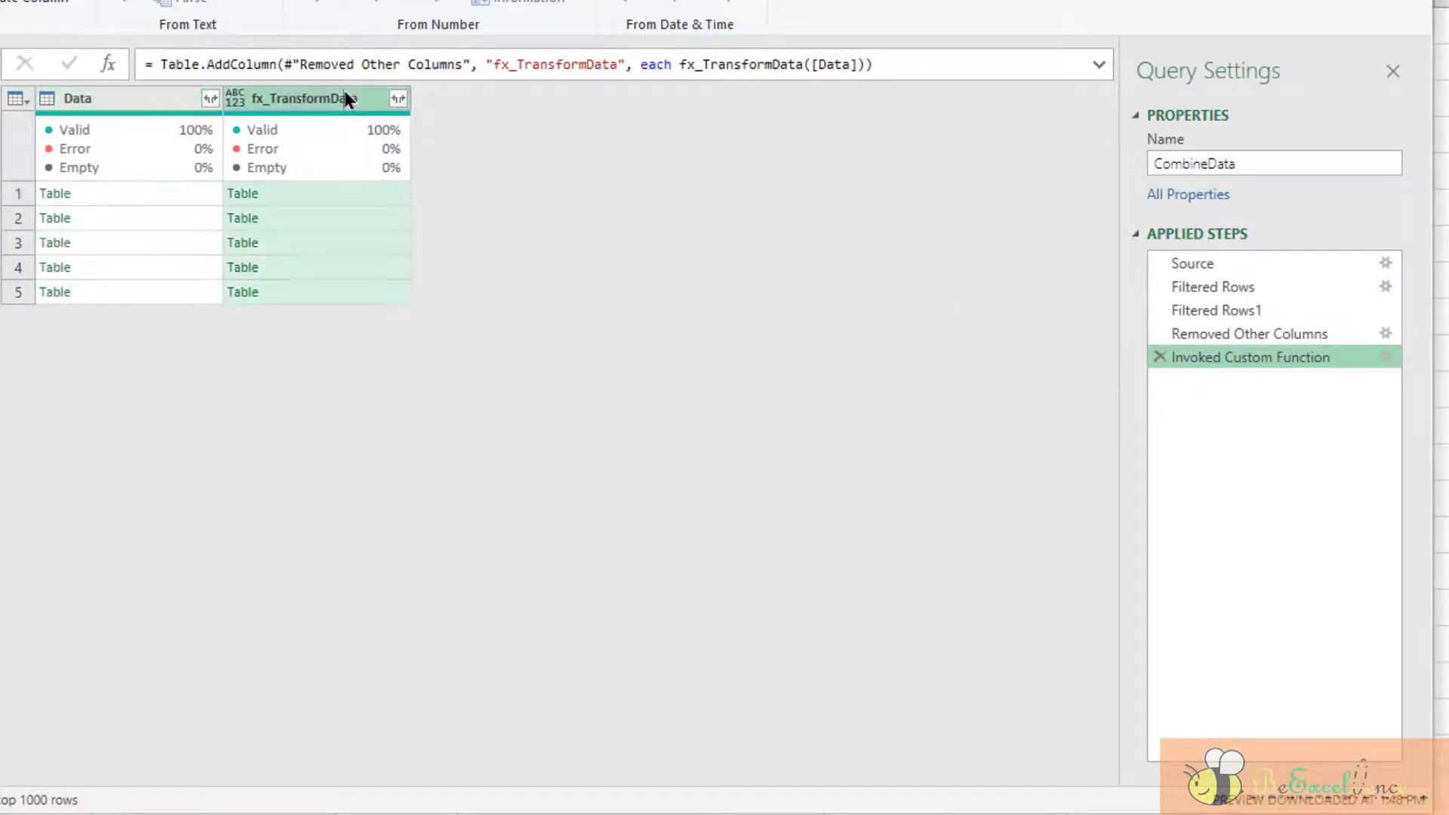
click(303, 196)
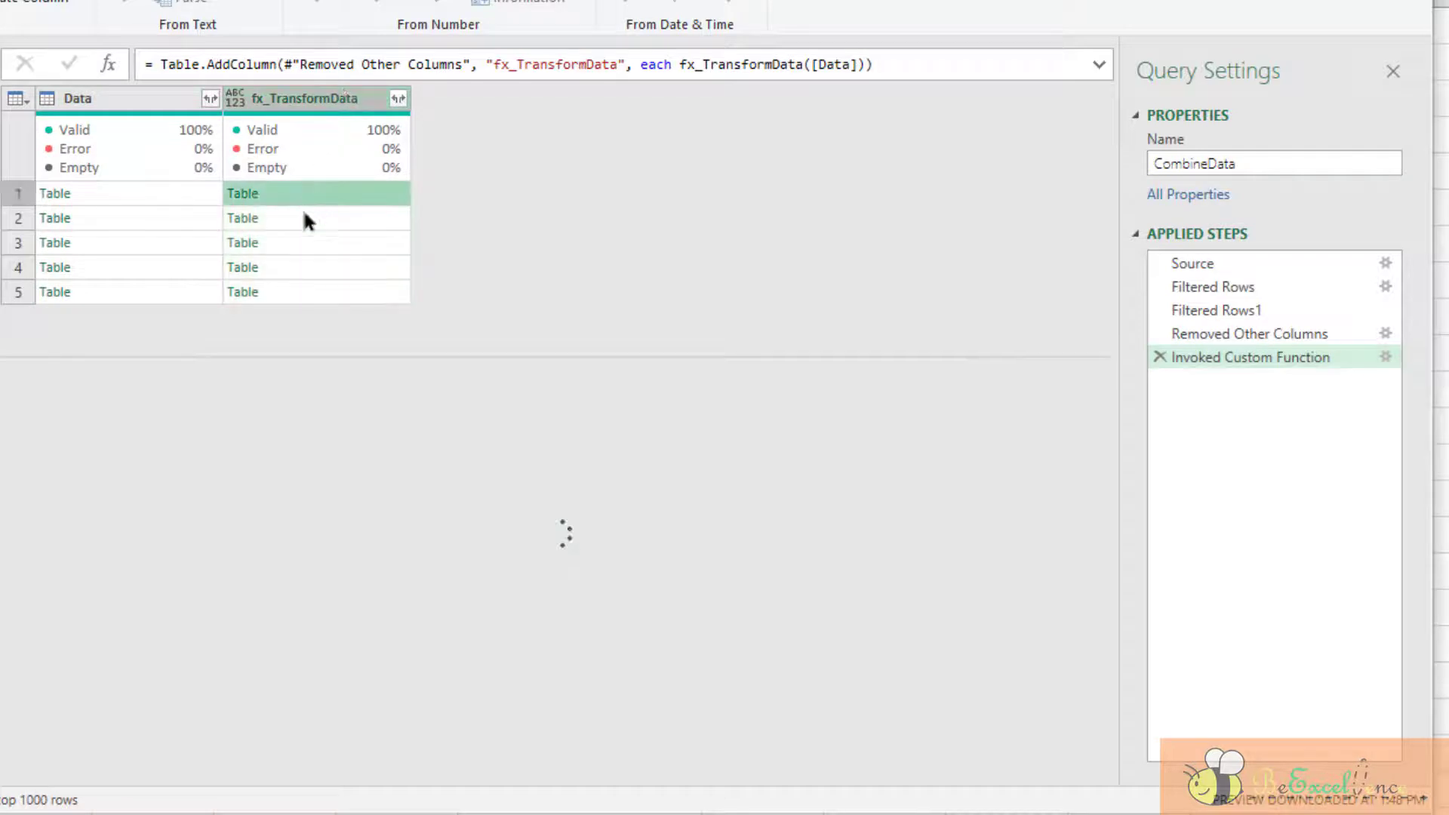
click(306, 220)
click(313, 245)
click(319, 270)
click(328, 290)
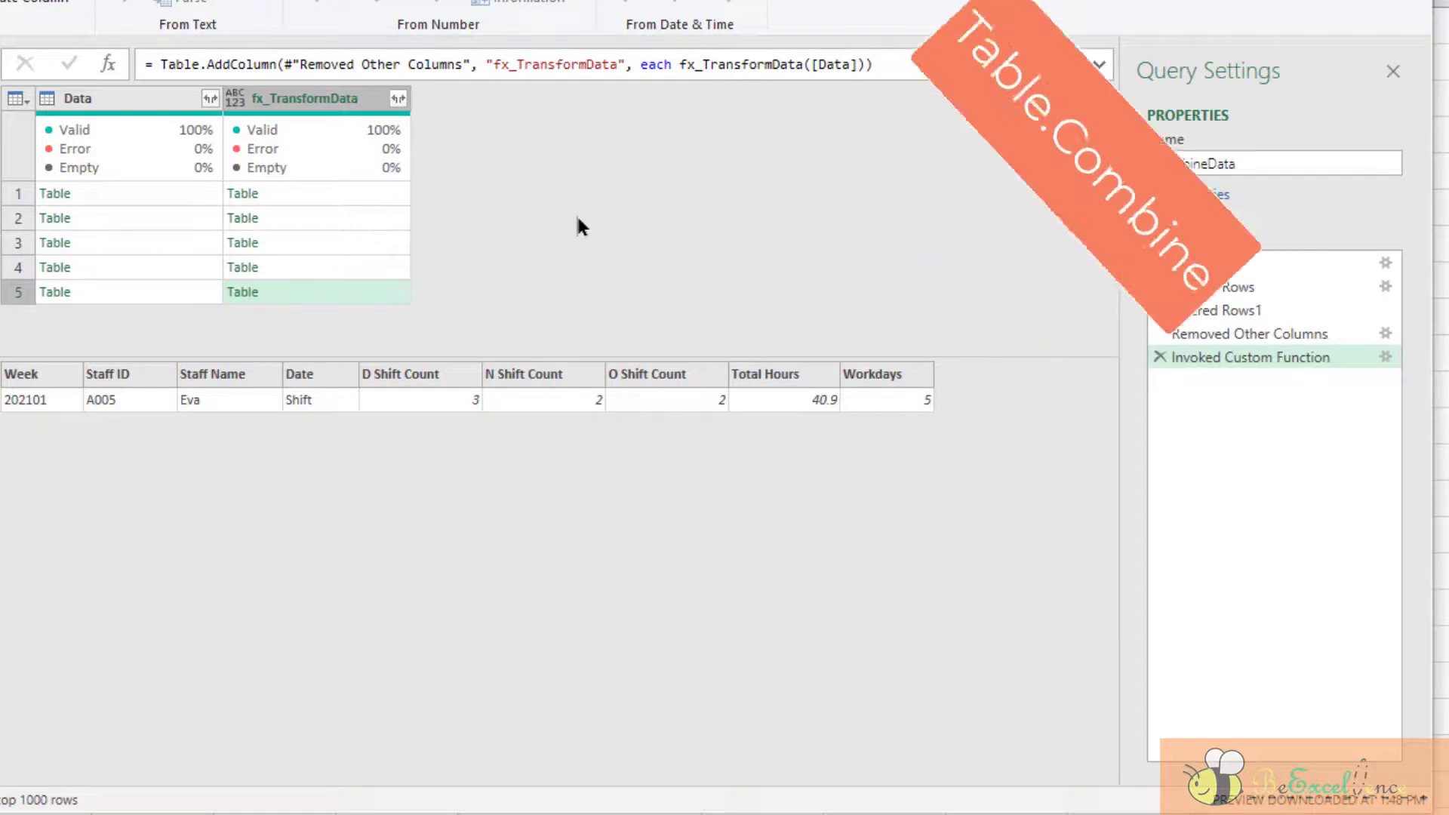
Drill down on fx_TransformData to get a list of five tables
click(320, 92)
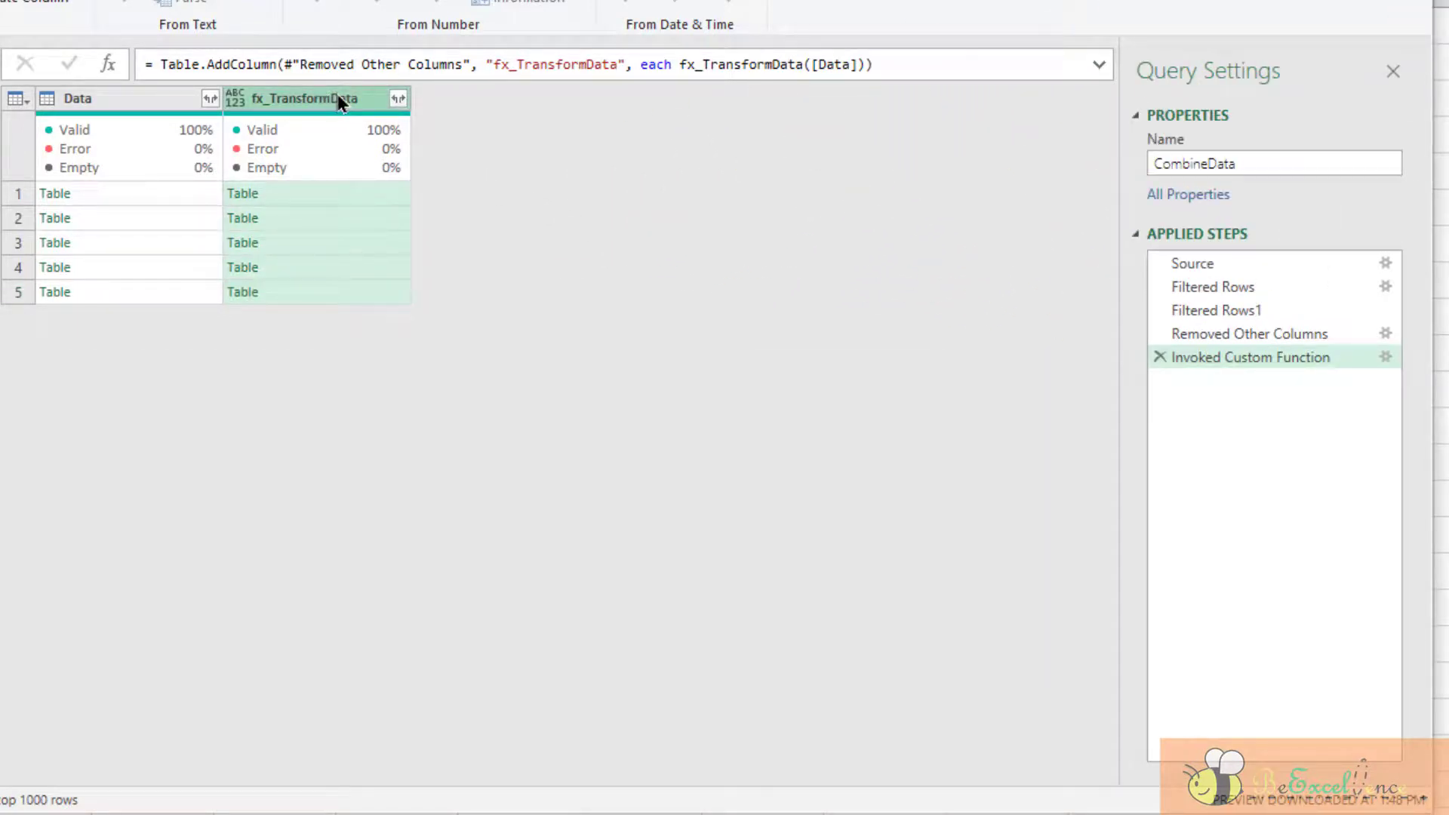
right_click(338, 97)
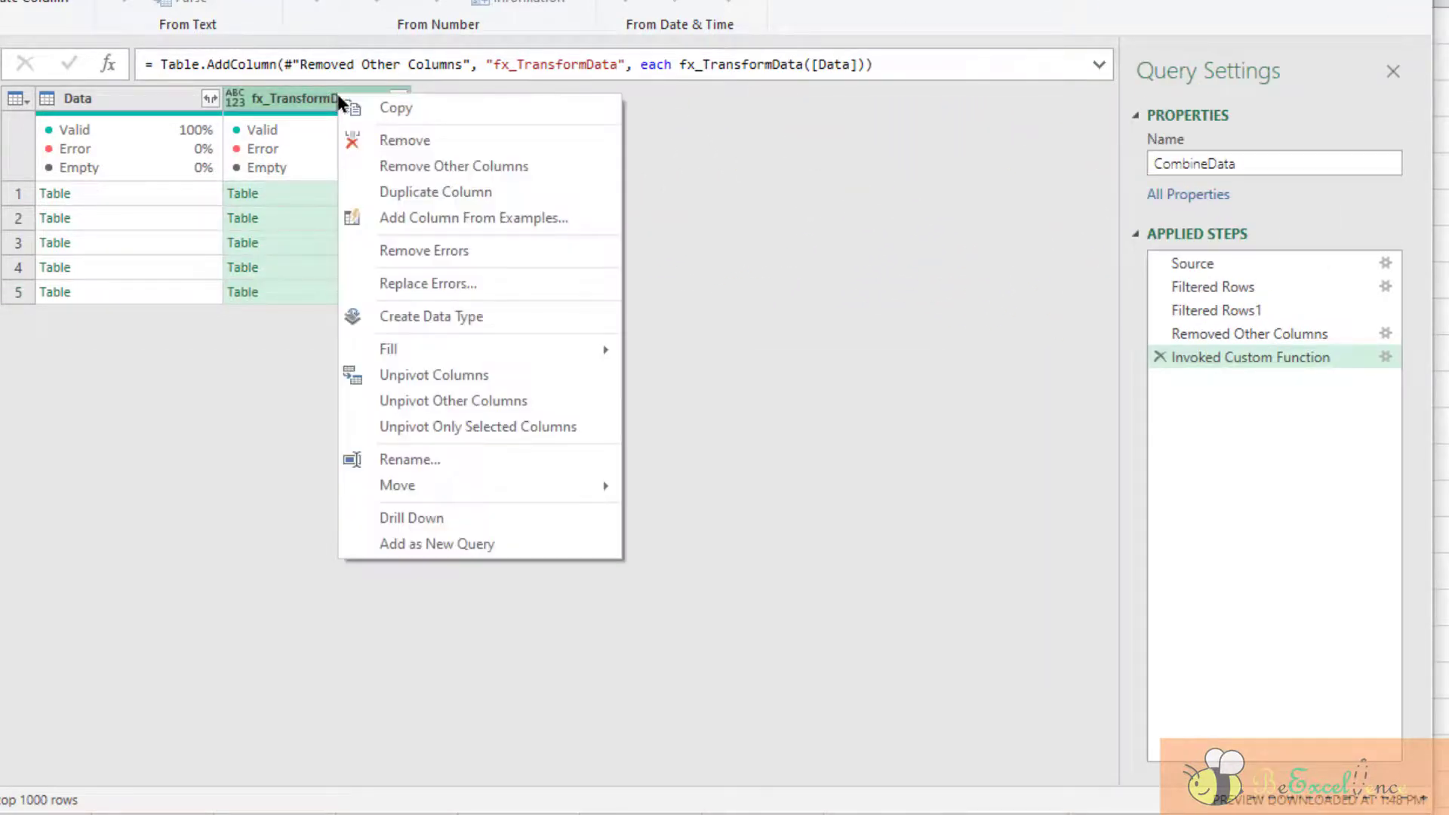
click(489, 521)
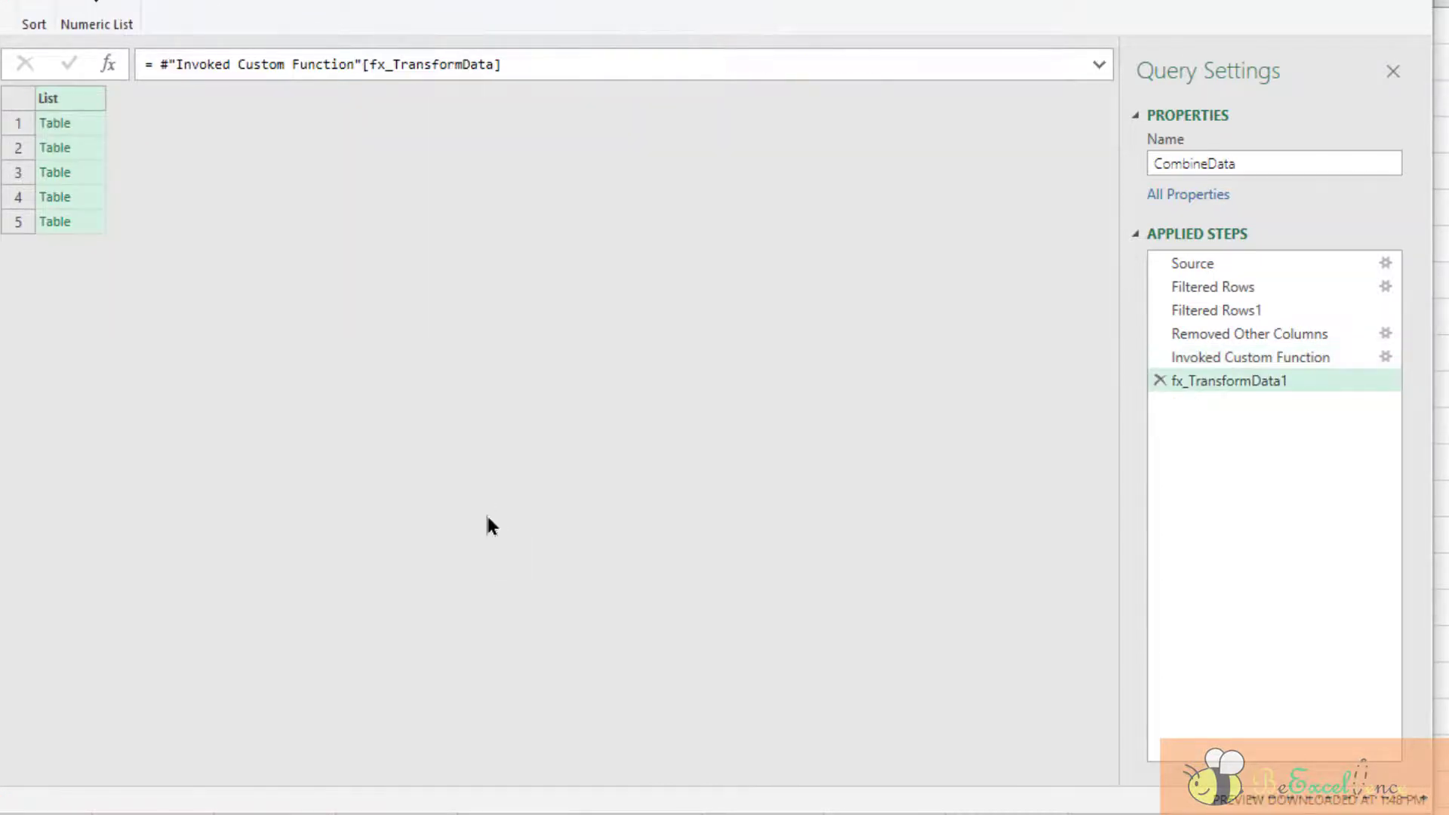
Preview each of the five staff members' summary tables in the list
click(85, 122)
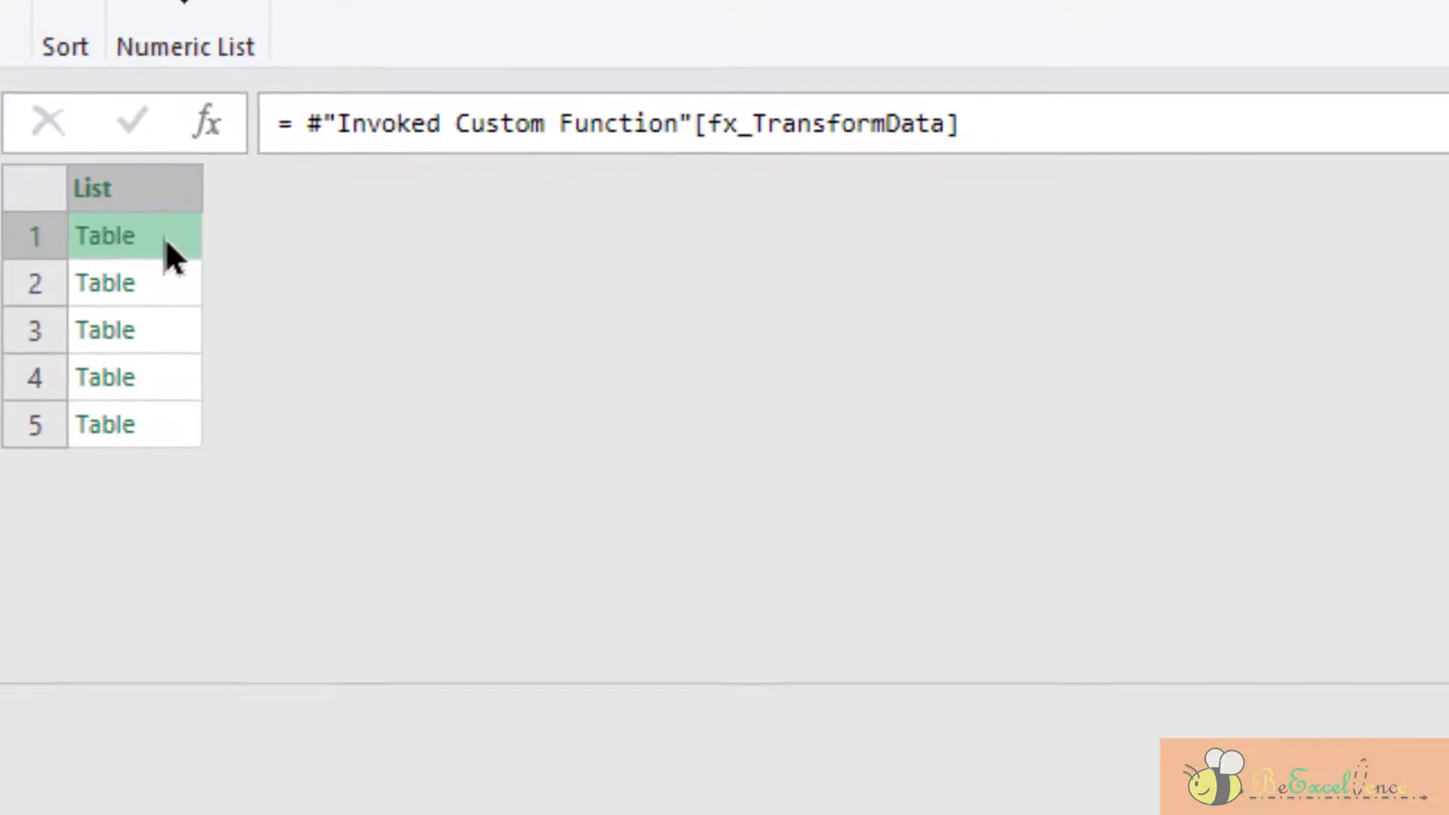
click(166, 283)
click(166, 333)
click(171, 379)
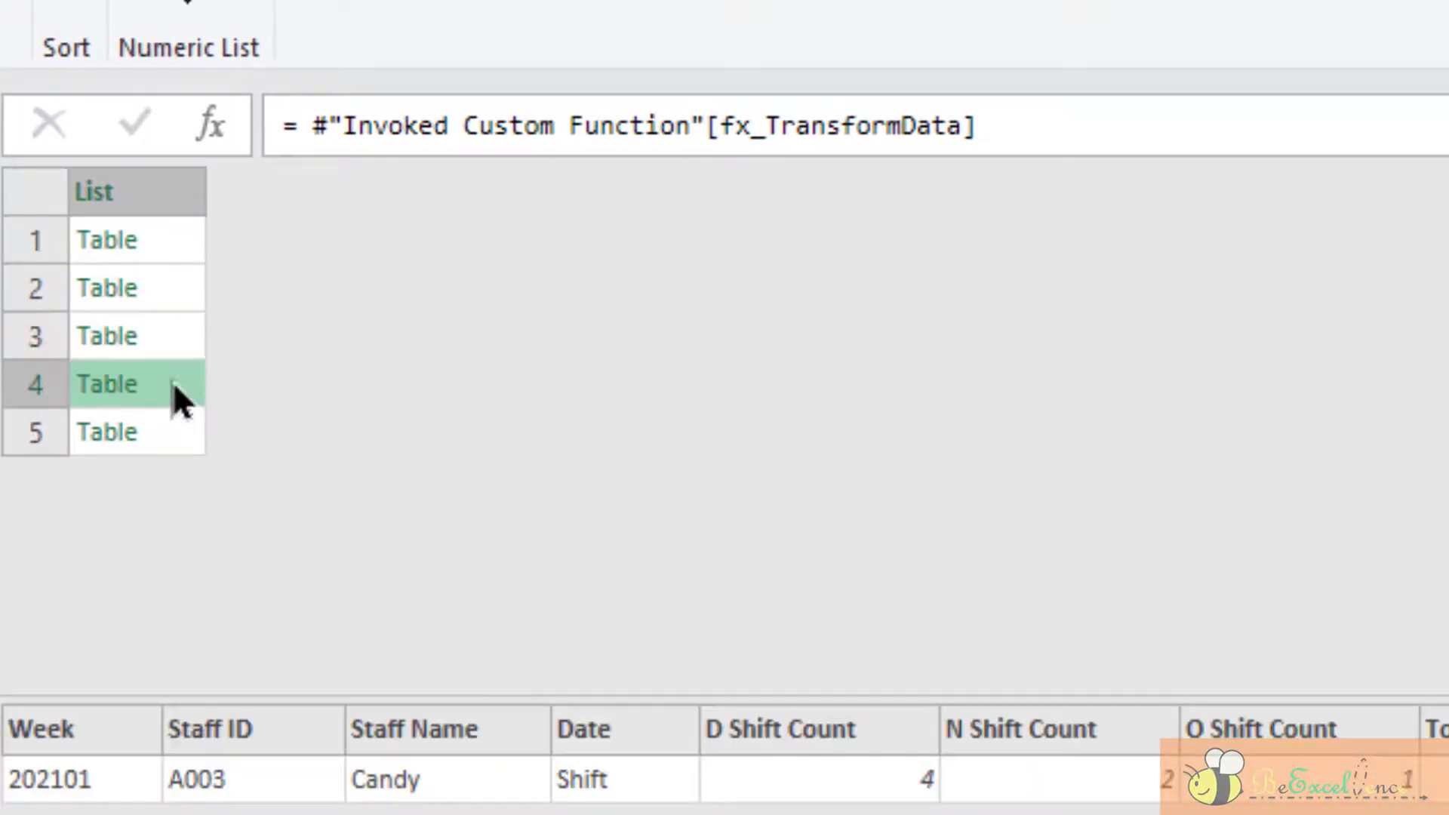
click(177, 424)
Wrap the step formula in Table.Combine( ) to merge the five tables into one
click(300, 125)
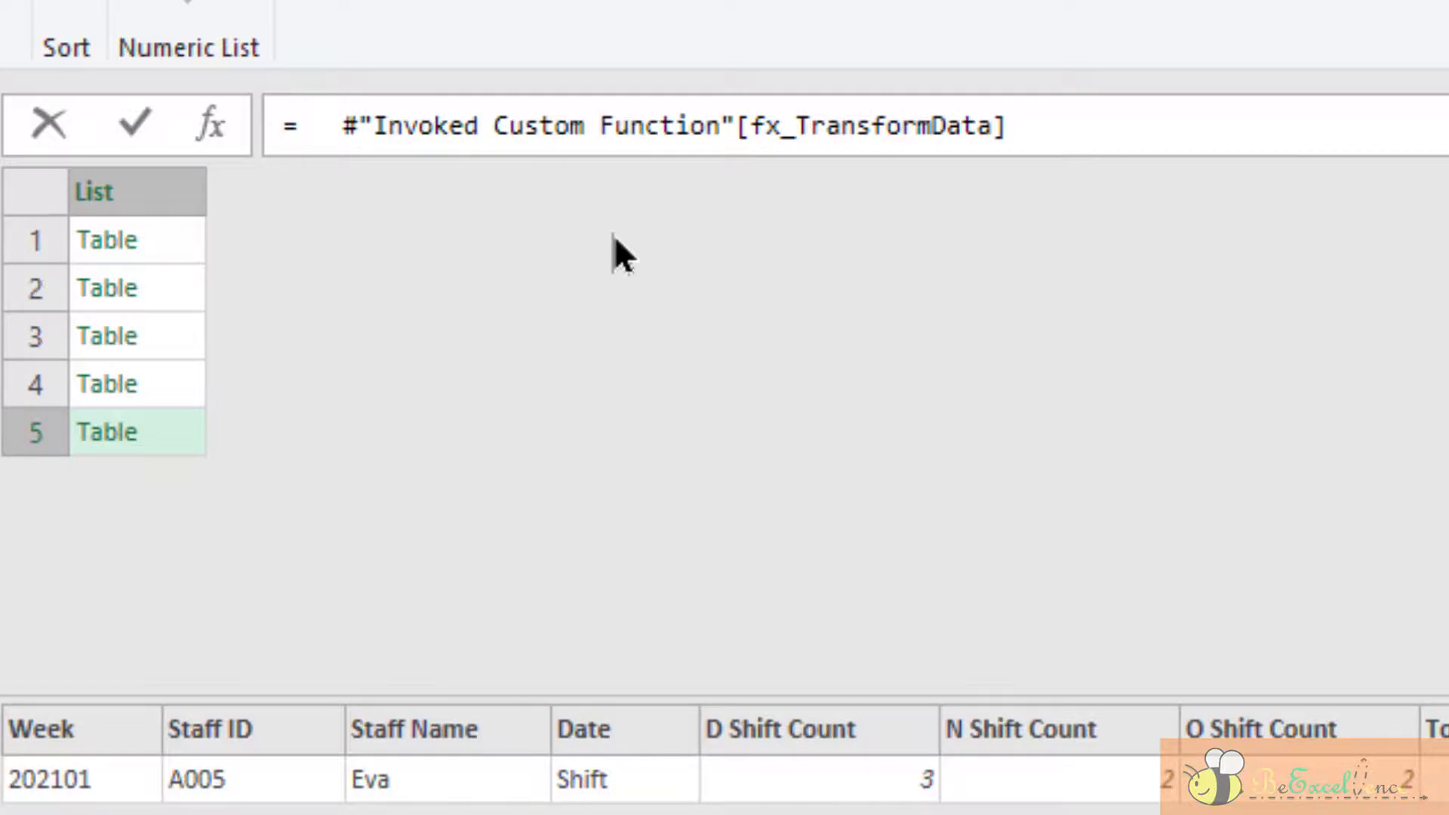
text(Table.Com)
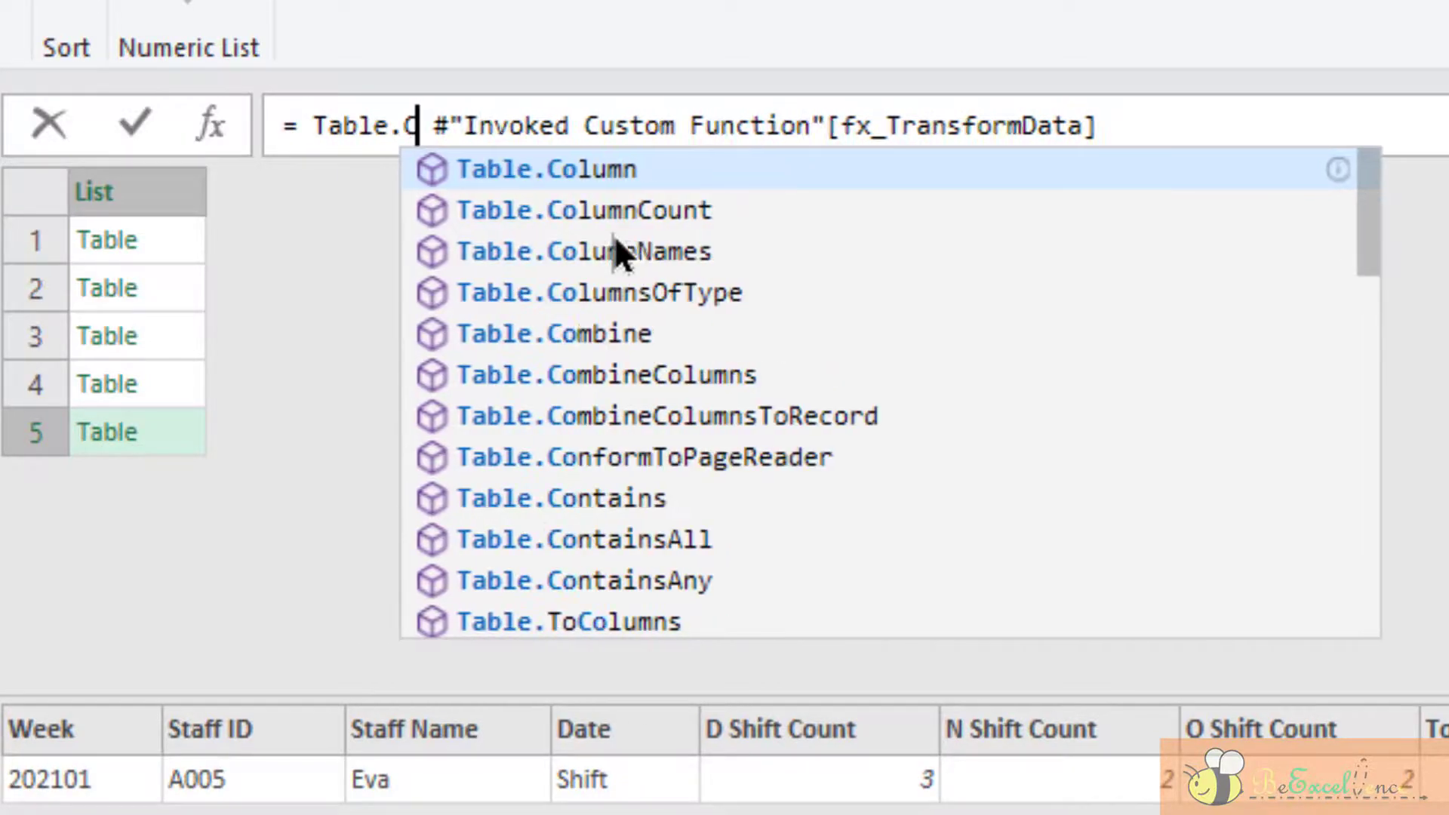
key(Tab)
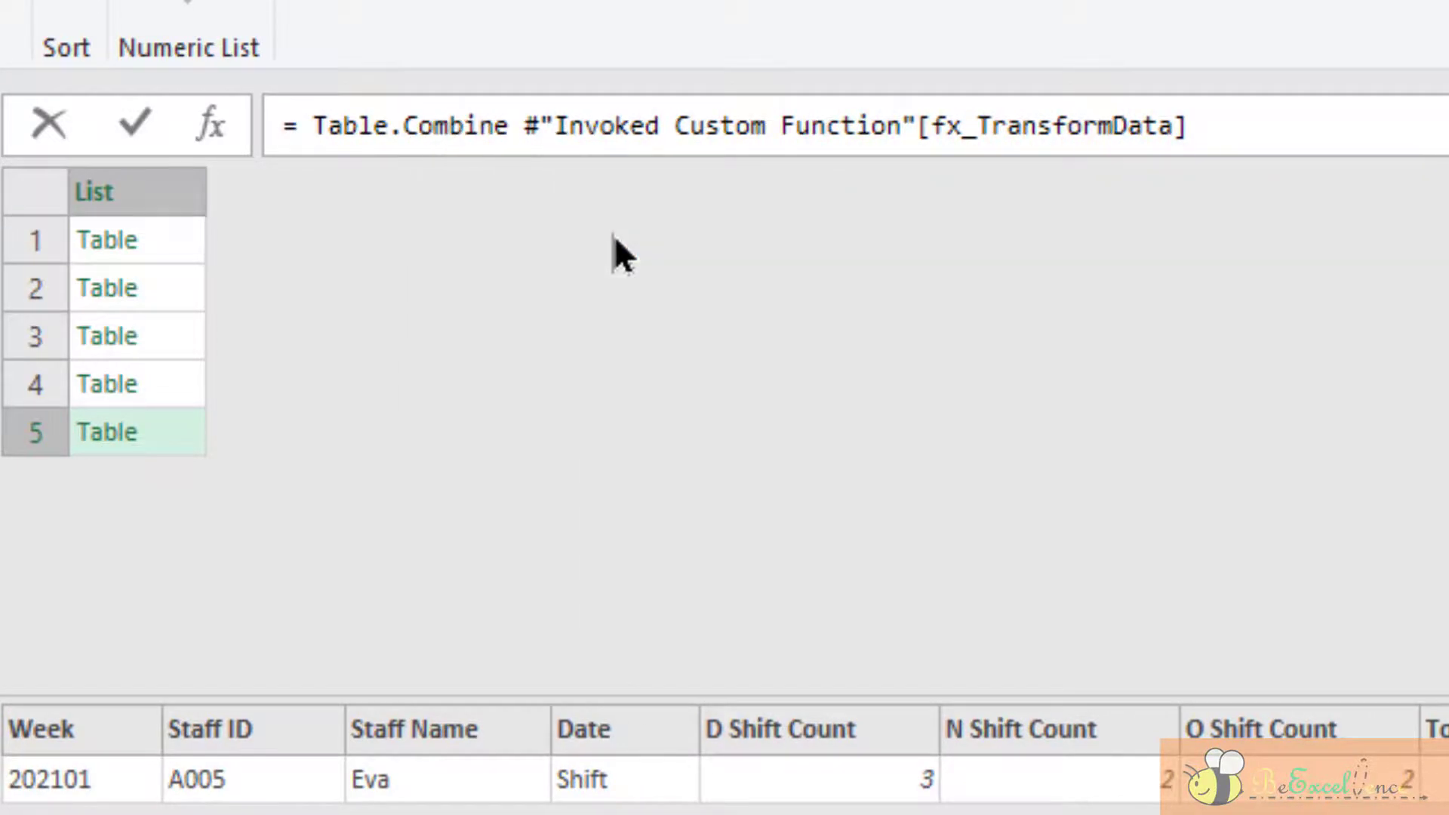
text(()
key(Delete)
key(Delete)
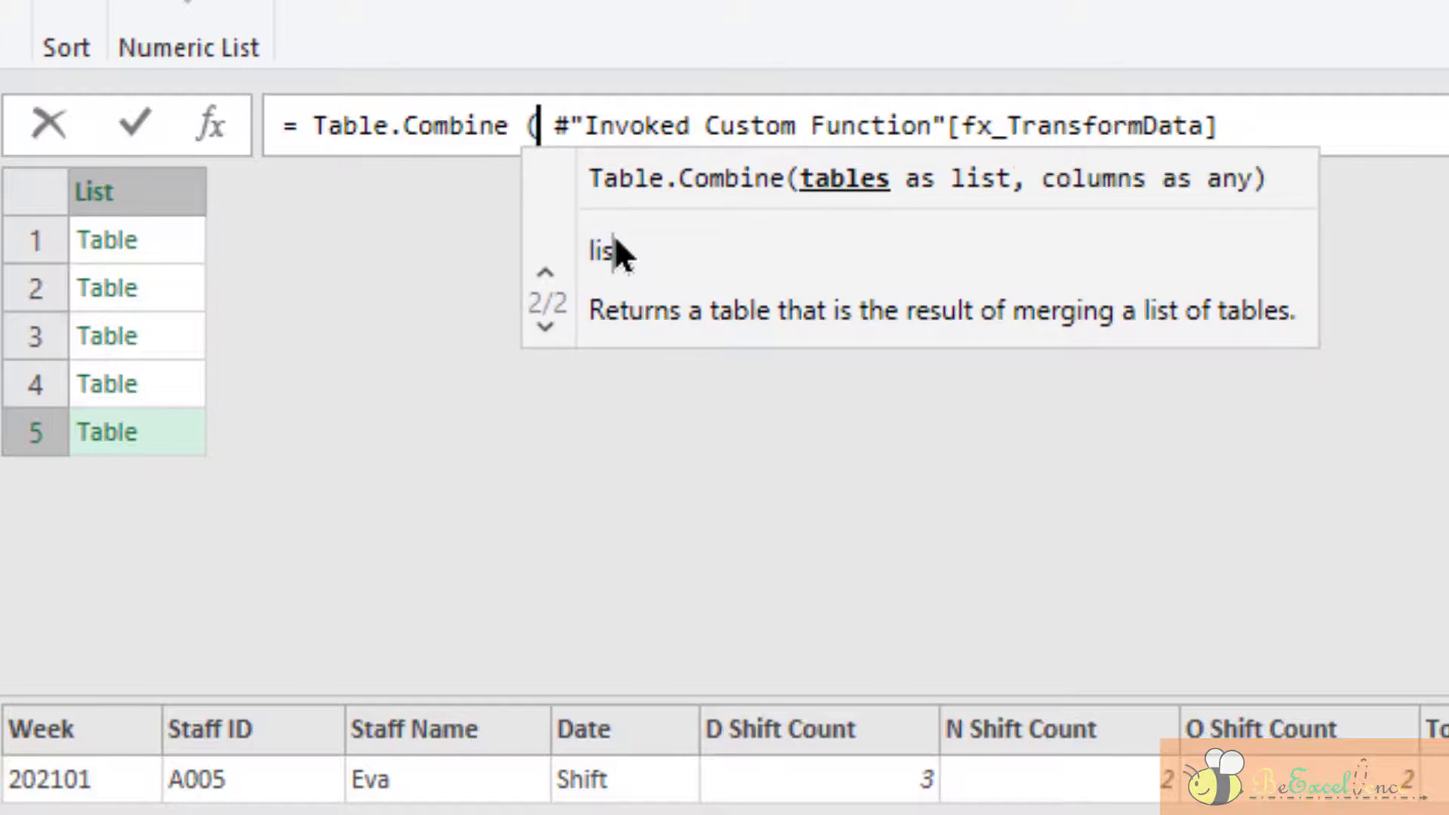
key(End)
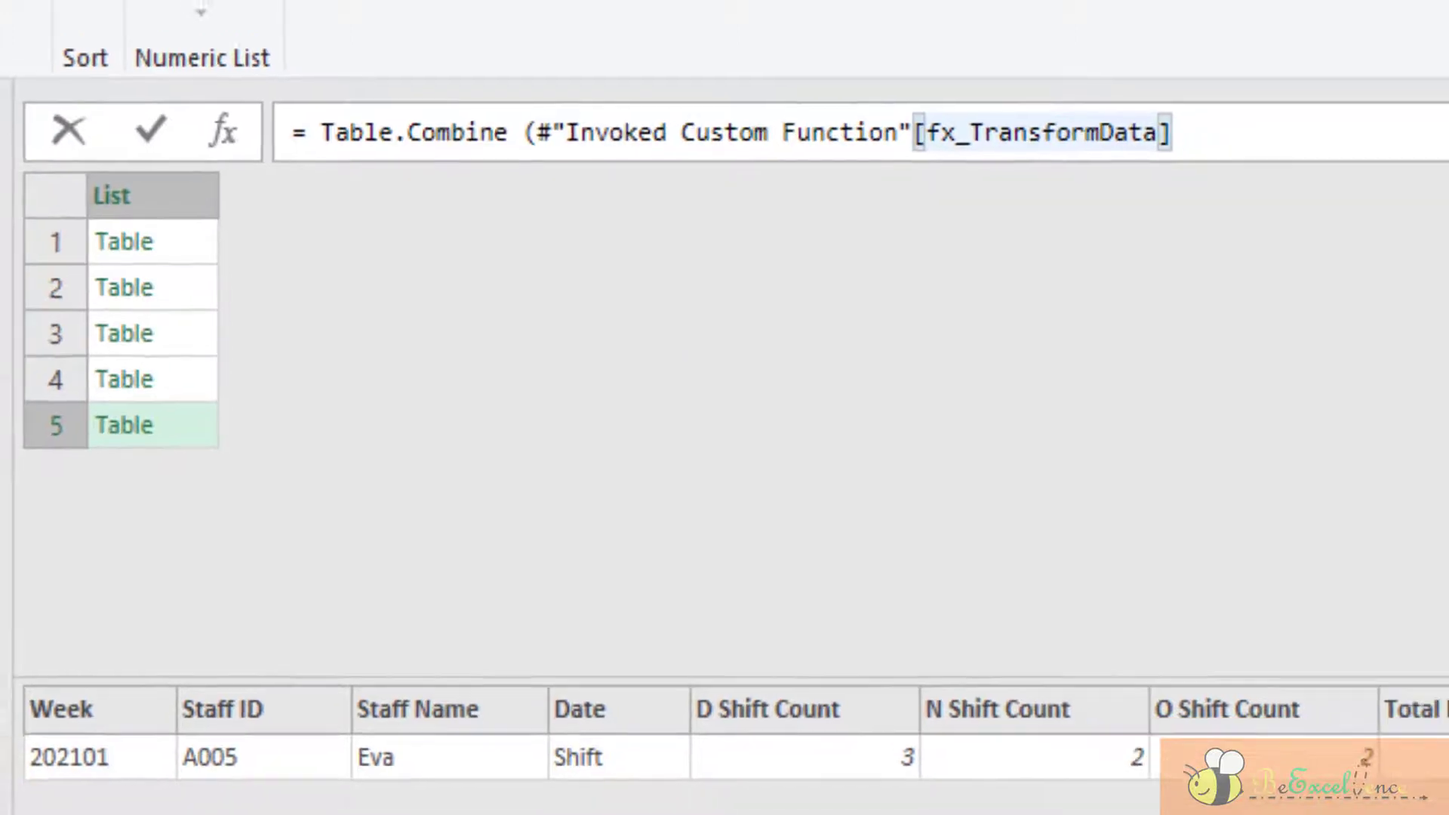
text())
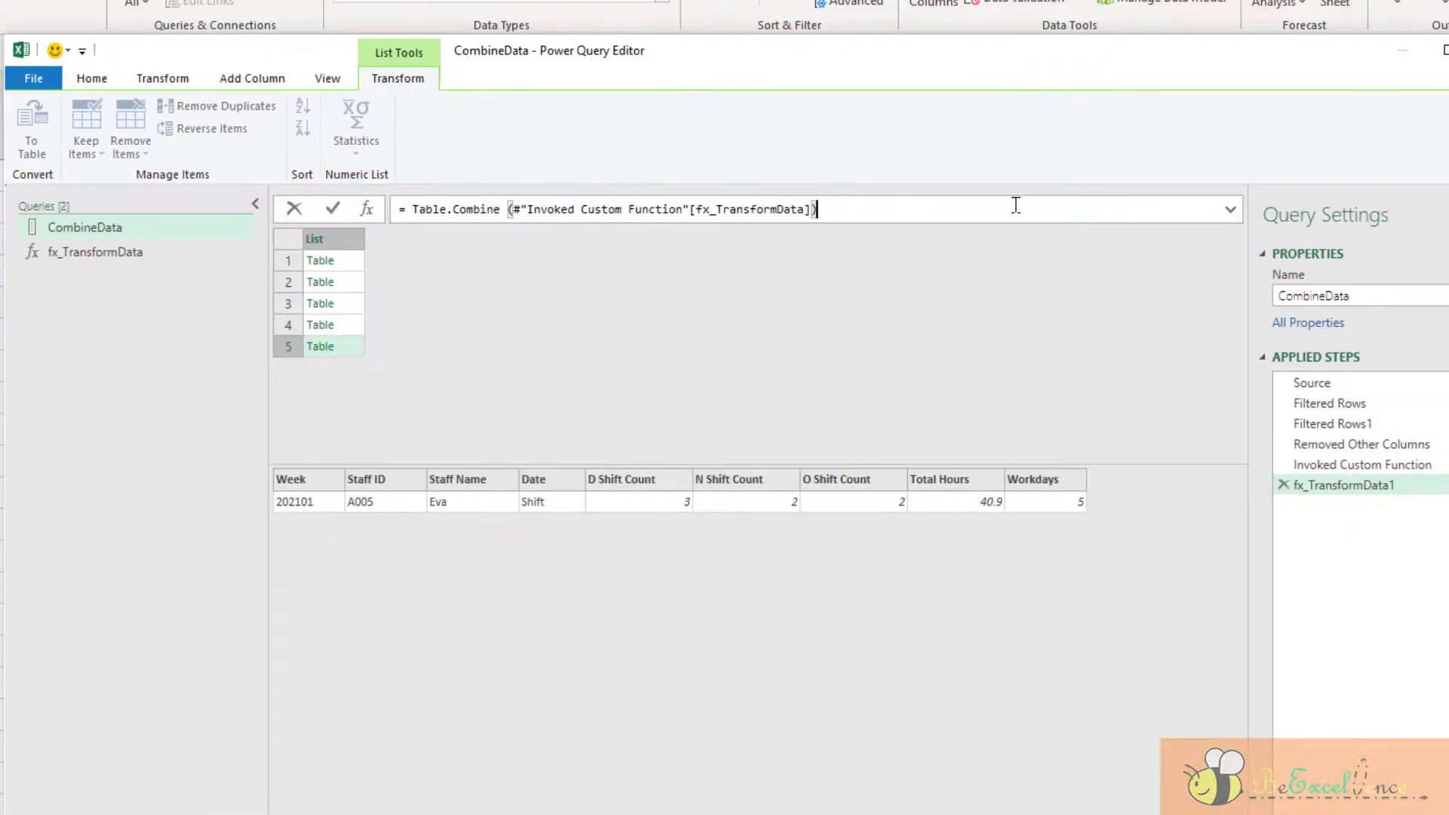
key(Return)
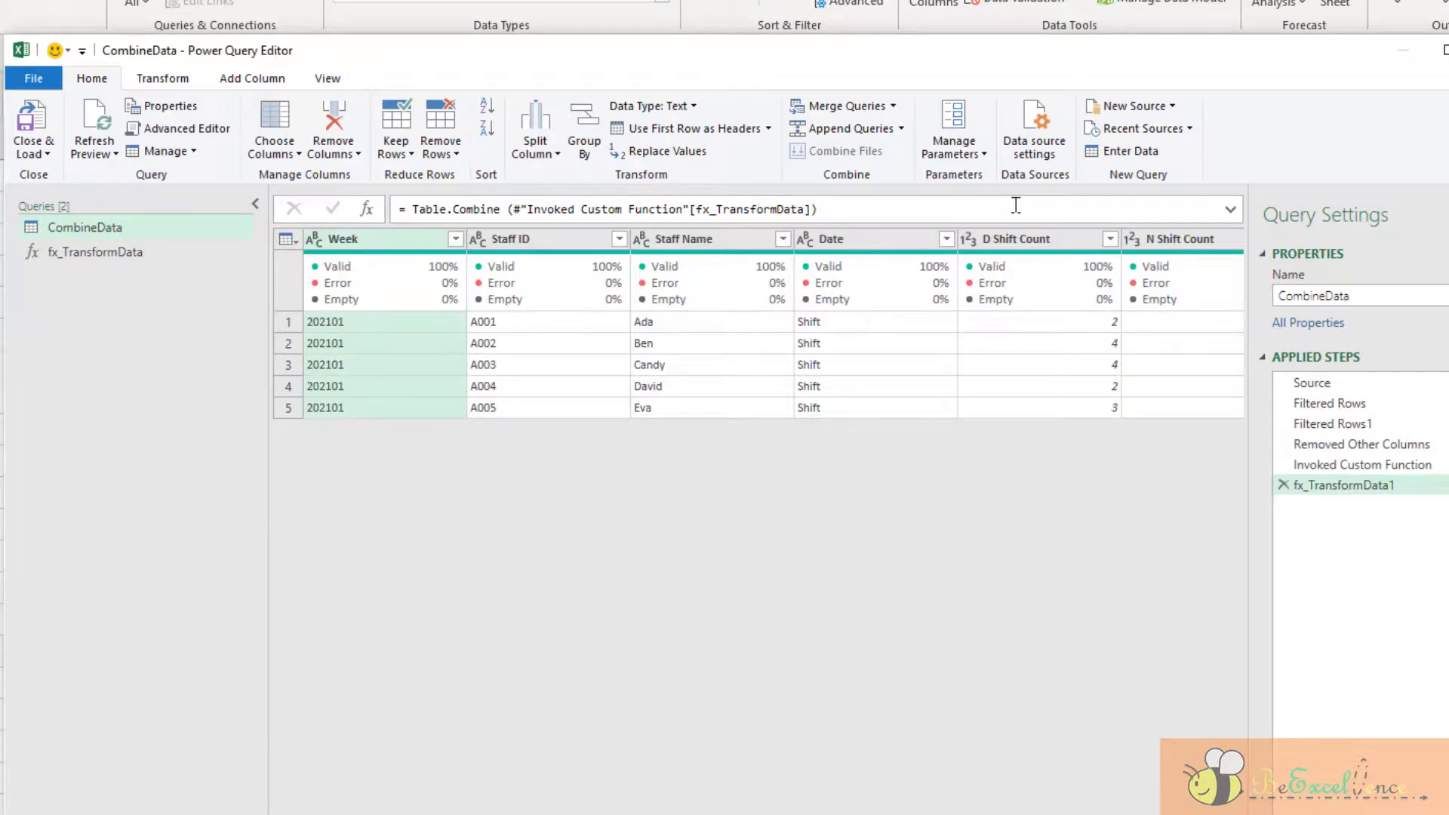
click(33, 149)
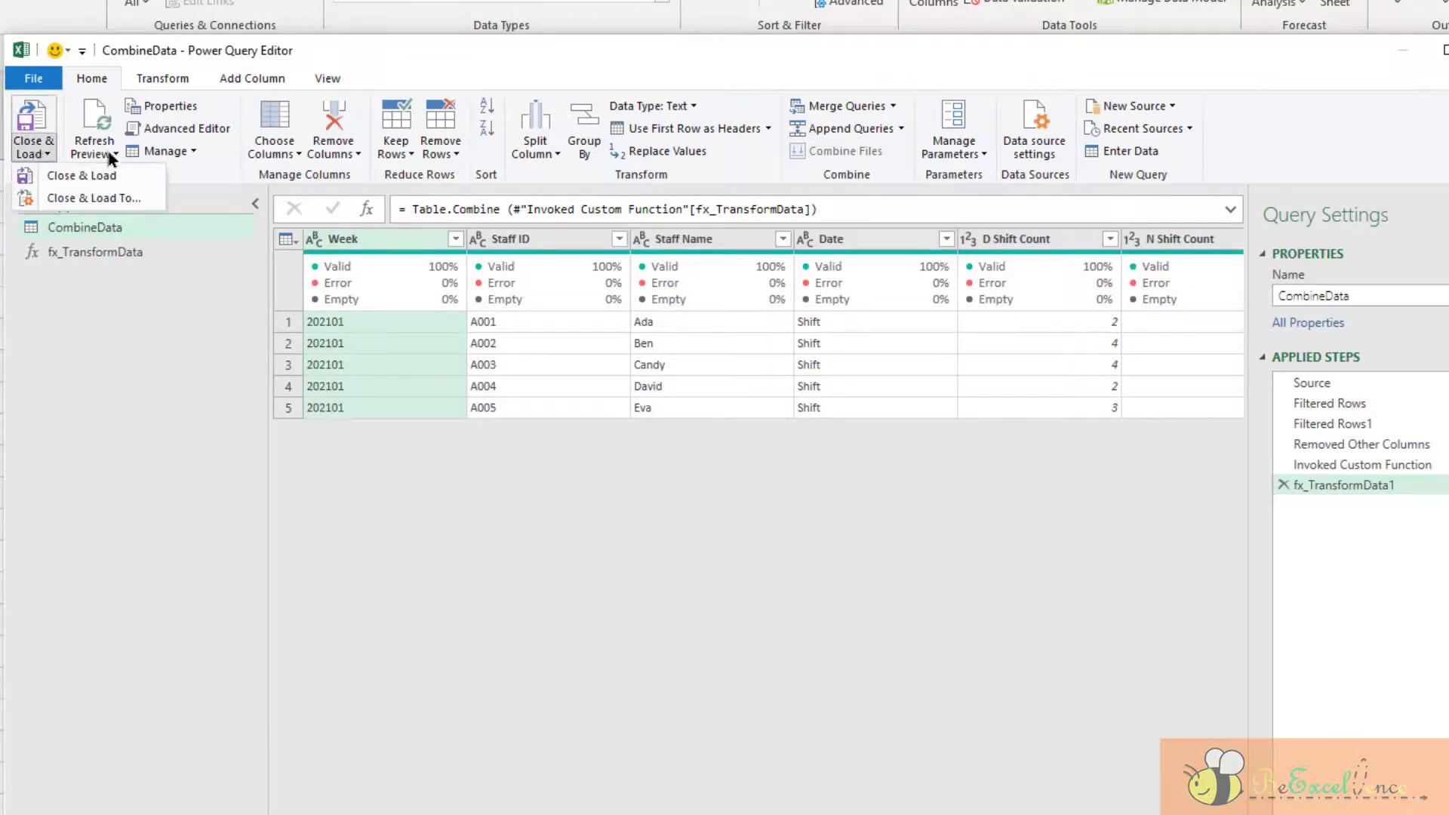
Load the CombineData query into Excel, then switch to Eva's sheet in the source workbook
click(146, 177)
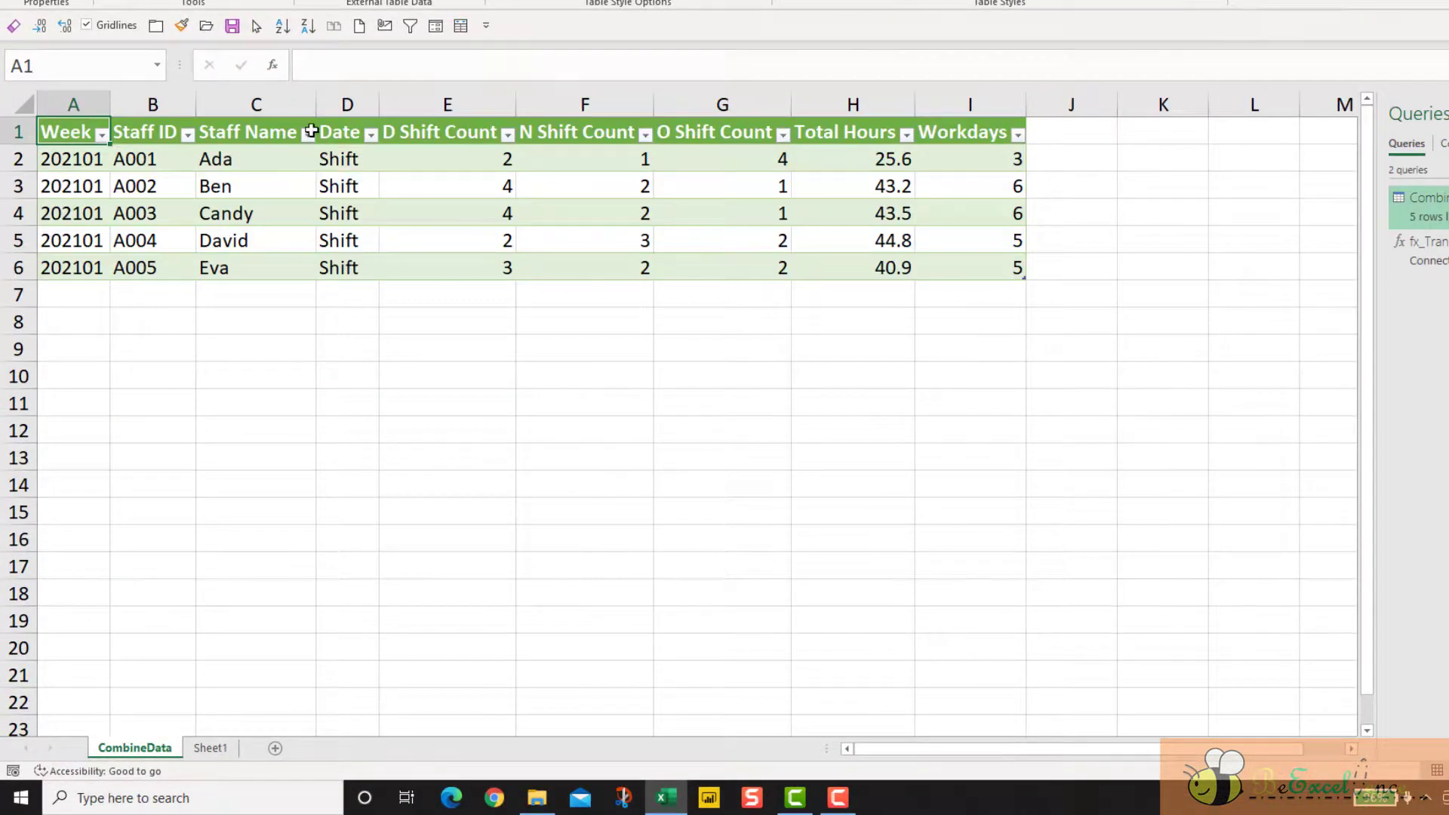
click(578, 216)
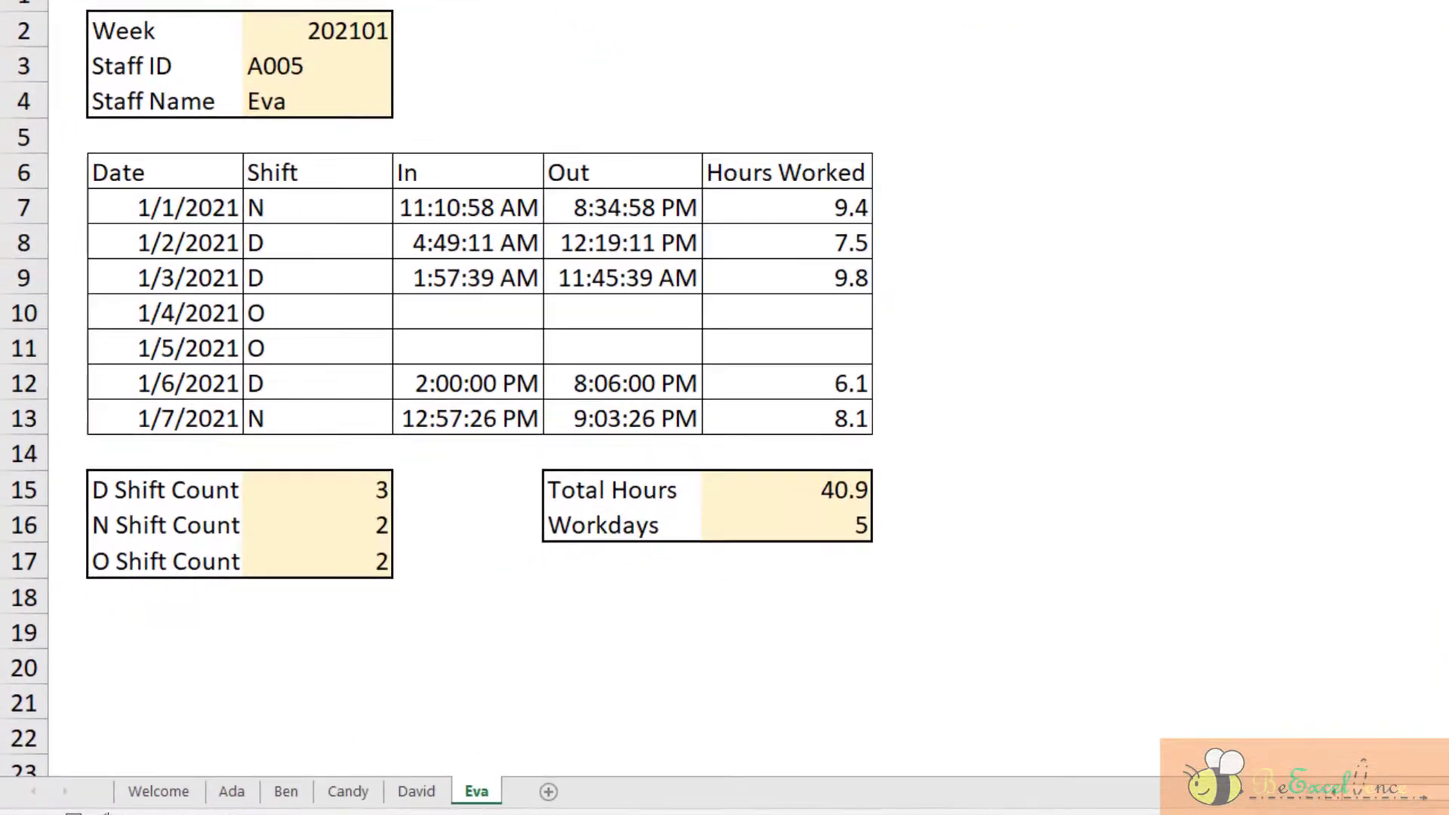
Copy Eva's sheet to the end of the workbook and rename the copy Fanny
click(466, 793)
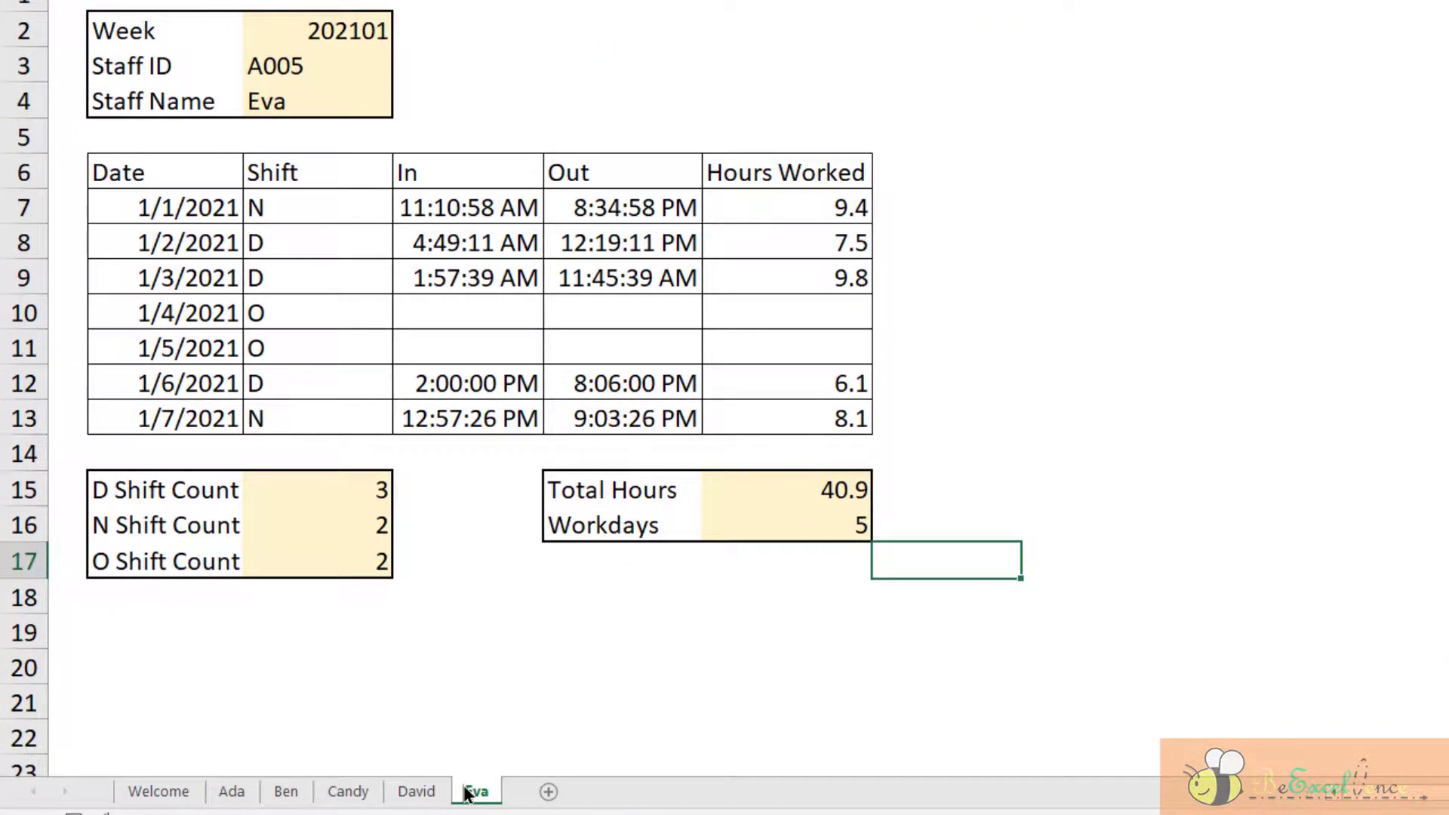
right_click(466, 792)
click(565, 567)
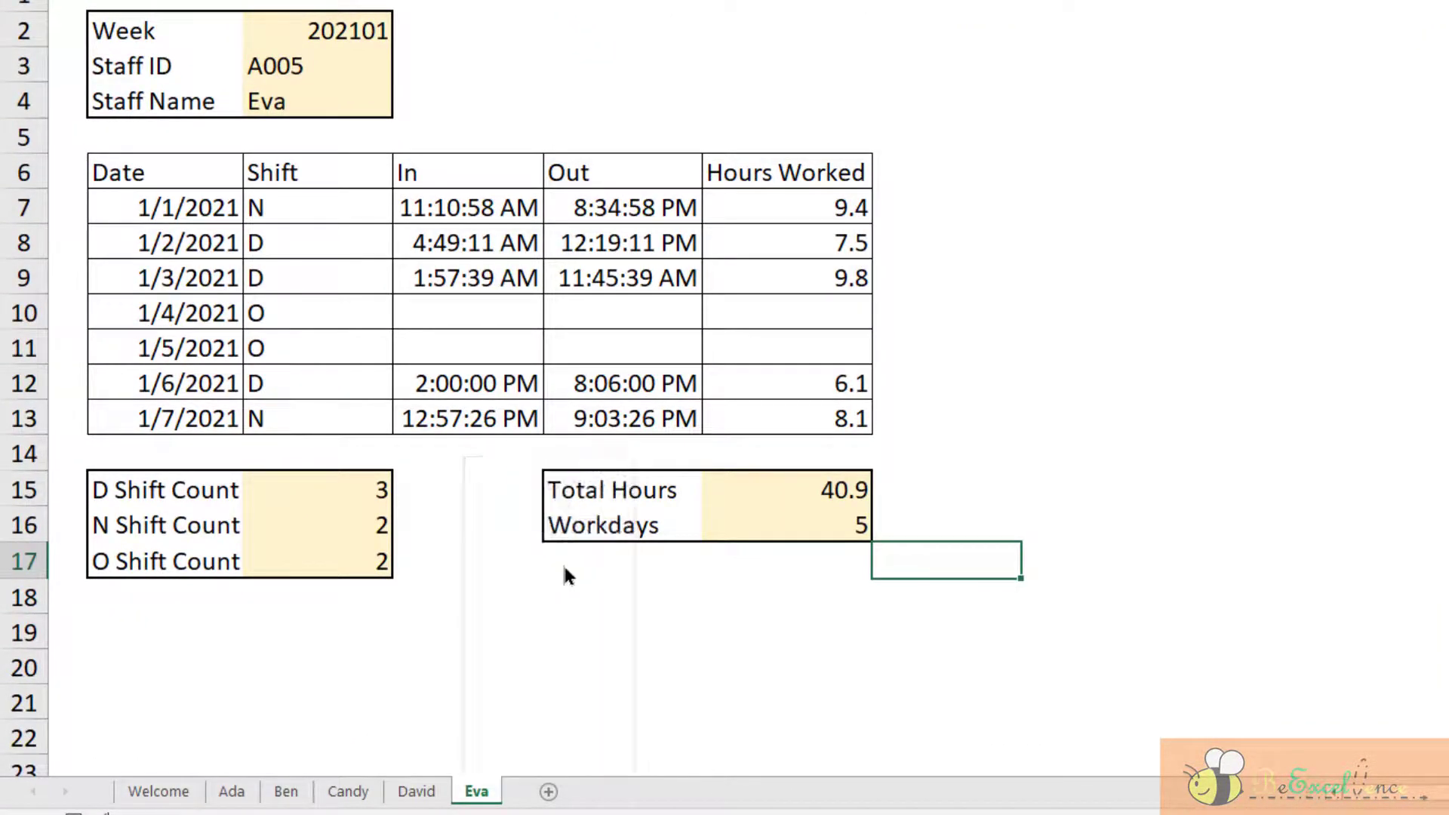
click(353, 650)
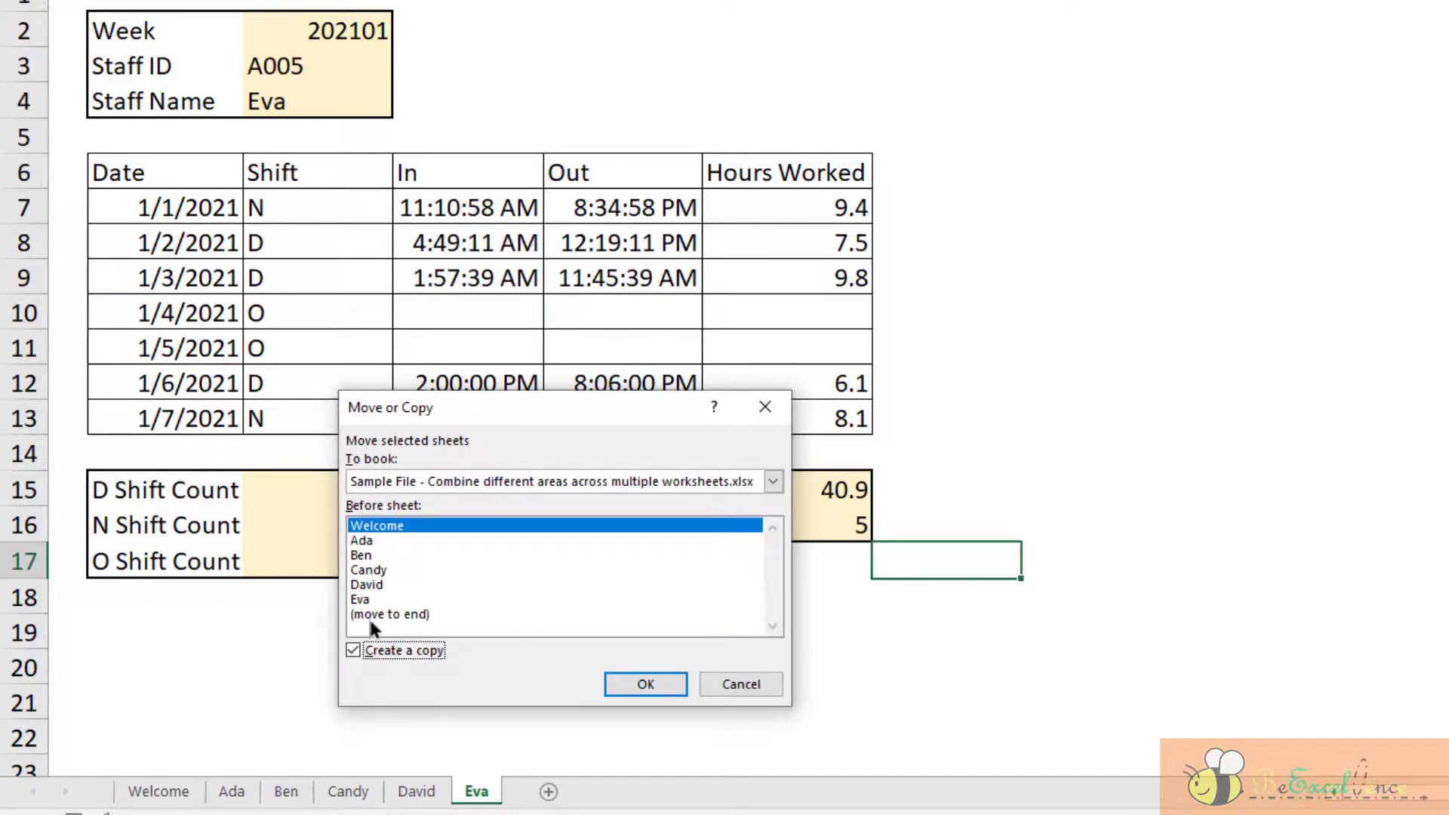
click(412, 615)
click(634, 681)
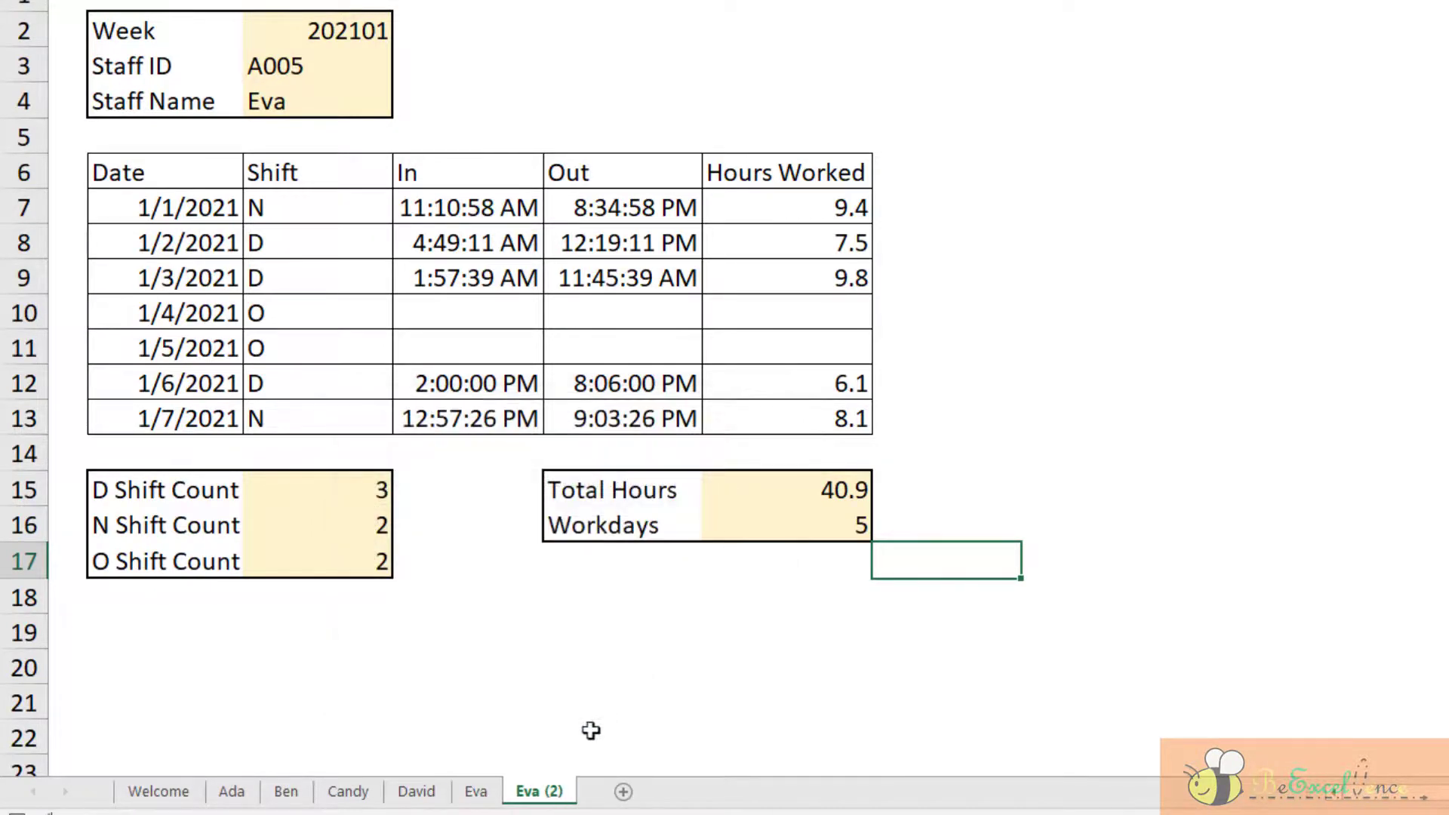
double_click(543, 788)
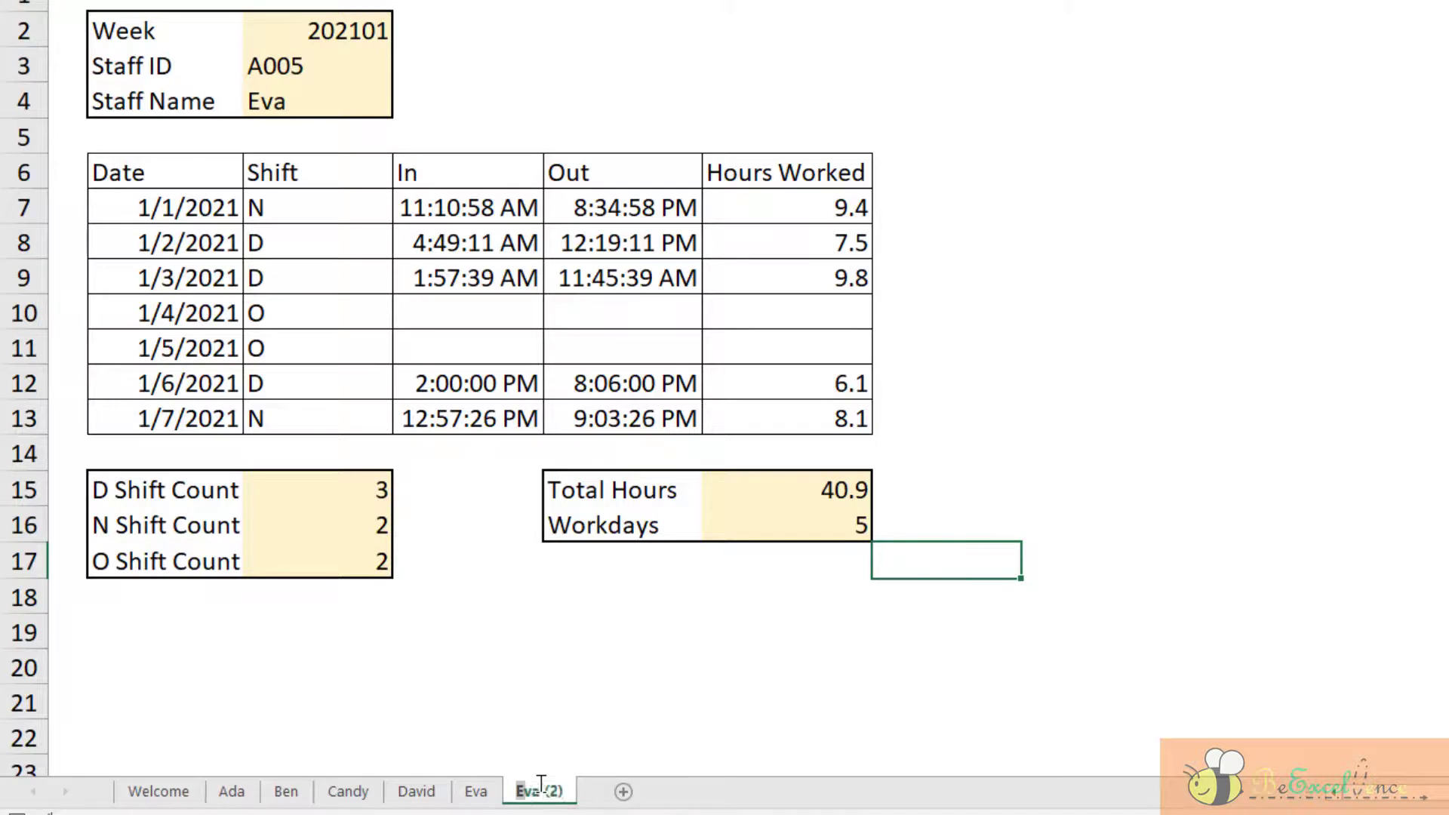
text(Farany)
key(Return)
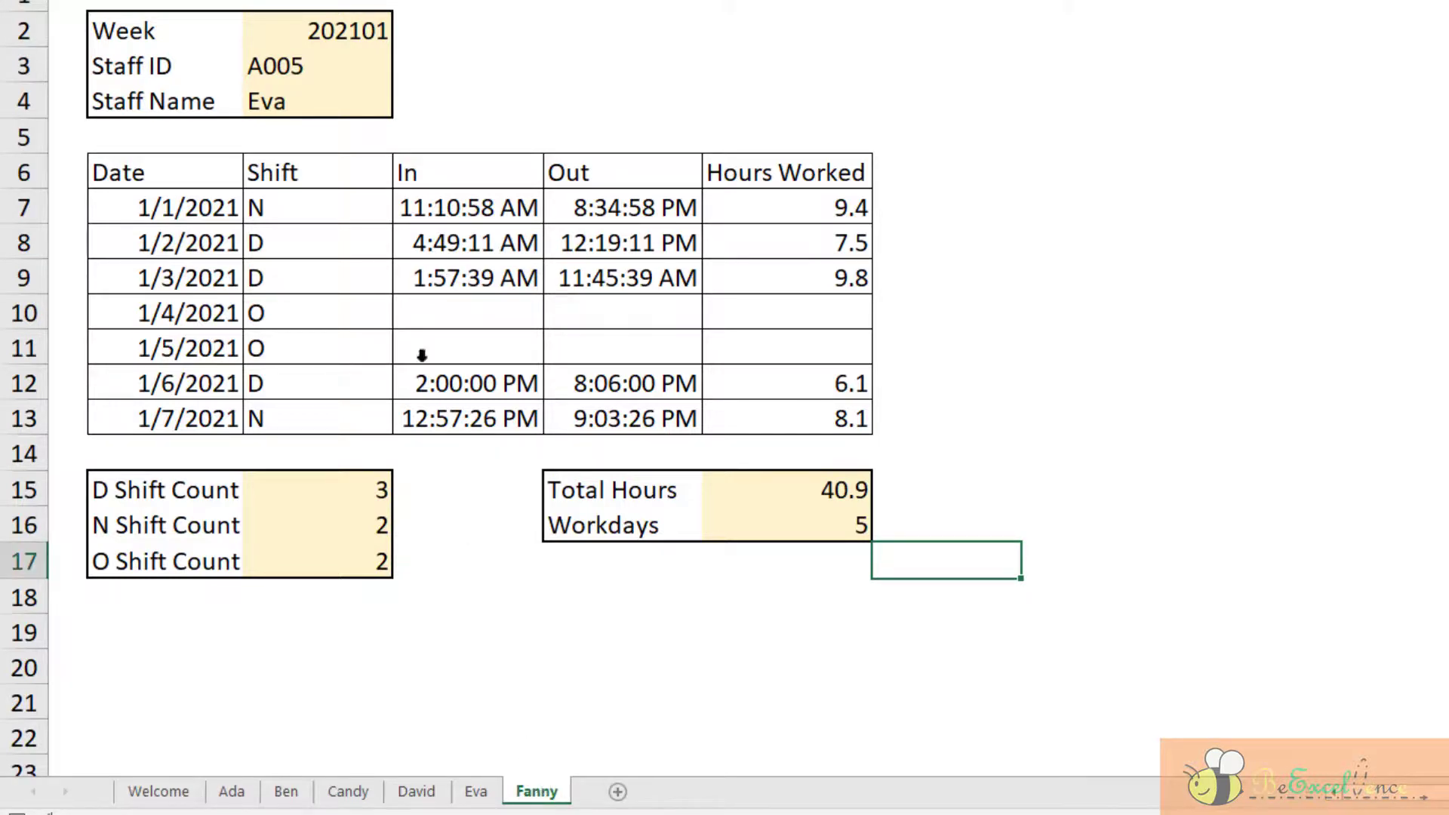
On the Fanny sheet, set the staff name in C4 to Fanny and the staff ID in C3 to A006
double_click(346, 99)
key(BackSpace)
key(BackSpace)
key(BackSpace)
text(Fanny)
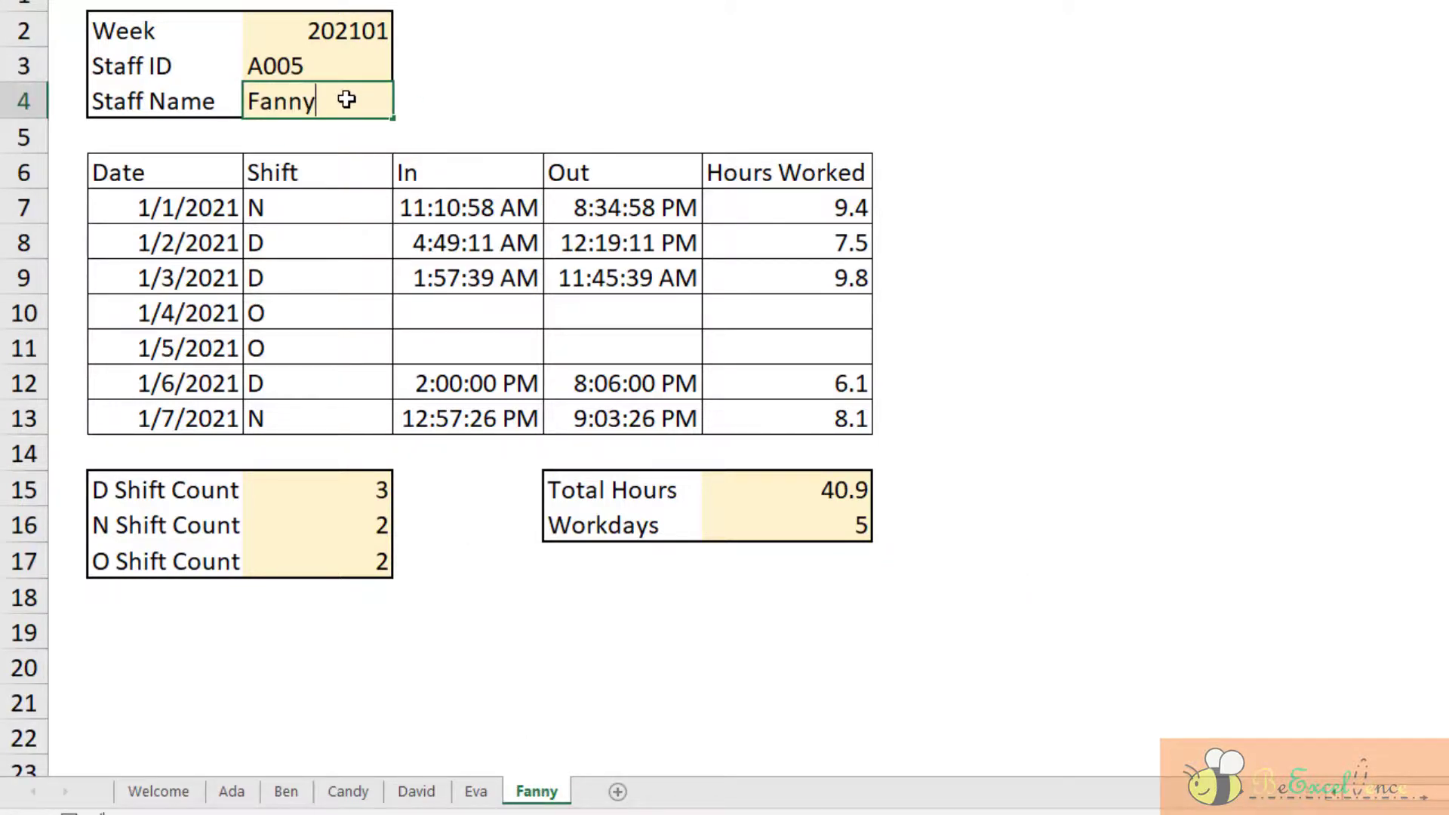
click(349, 68)
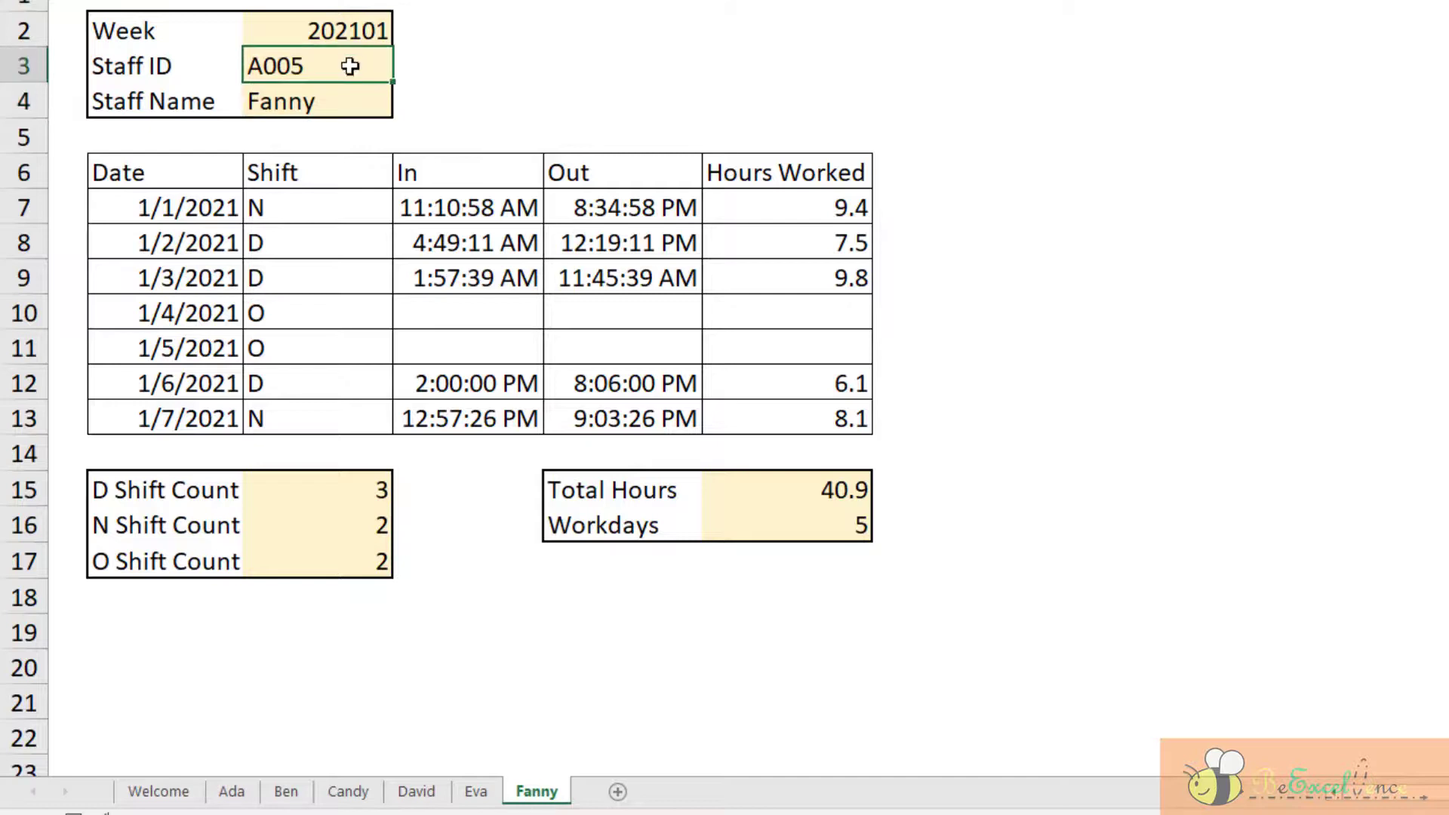
key(BackSpace)
text(6)
Set the 1/2 and 1/3 shifts to N and save the workbook
click(335, 234)
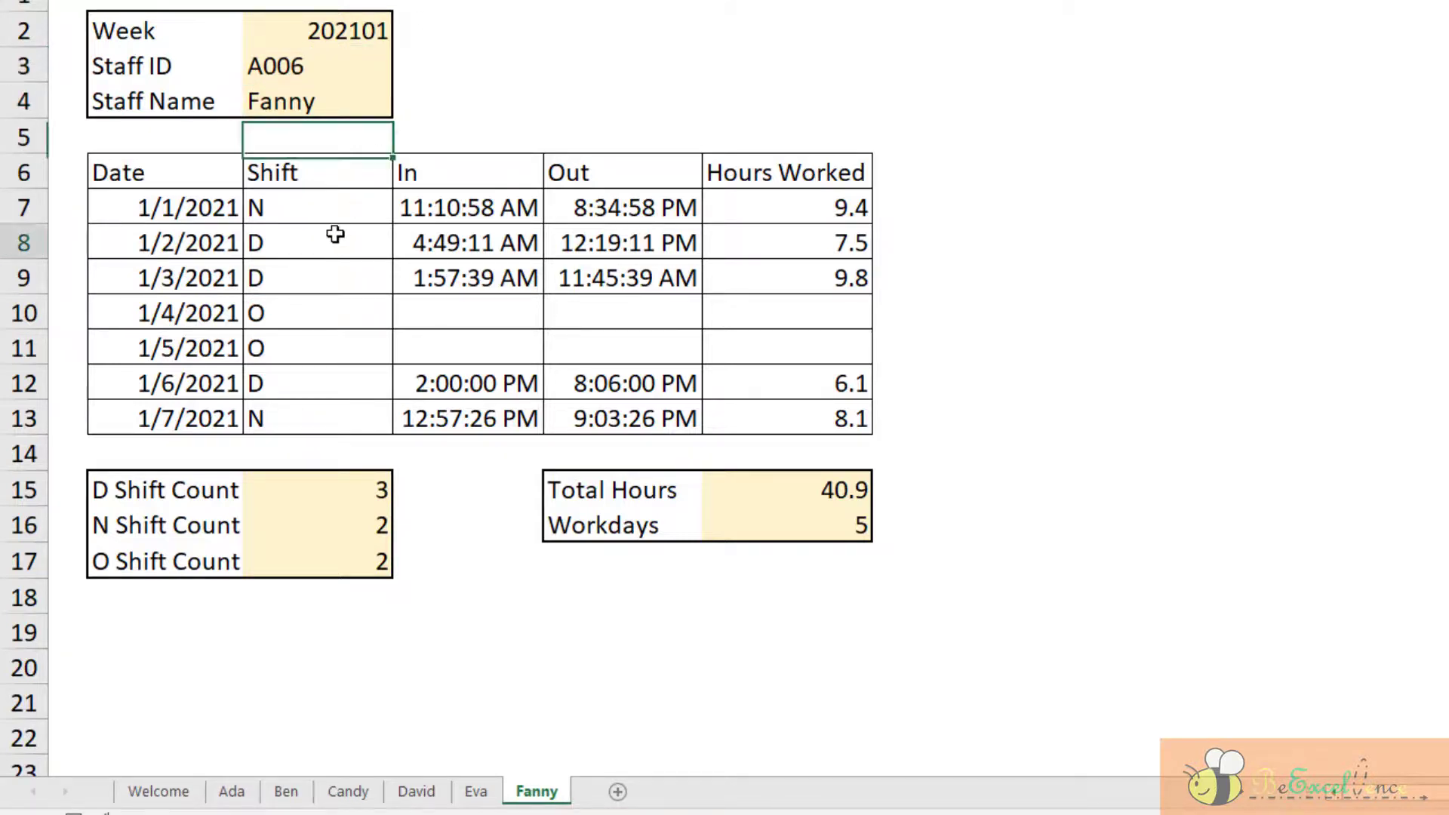
text(N)
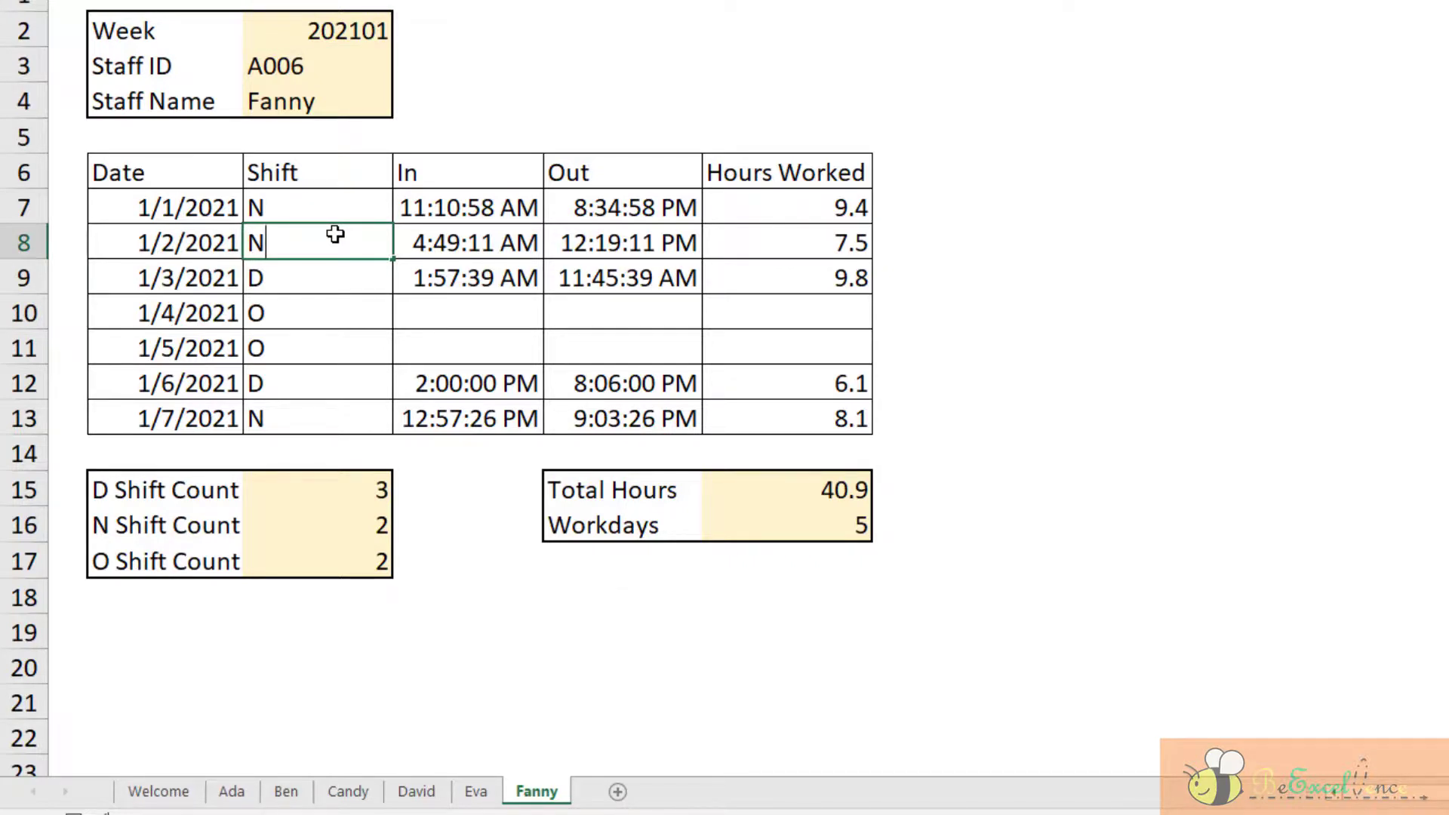
key(Return)
text(N)
key(Return)
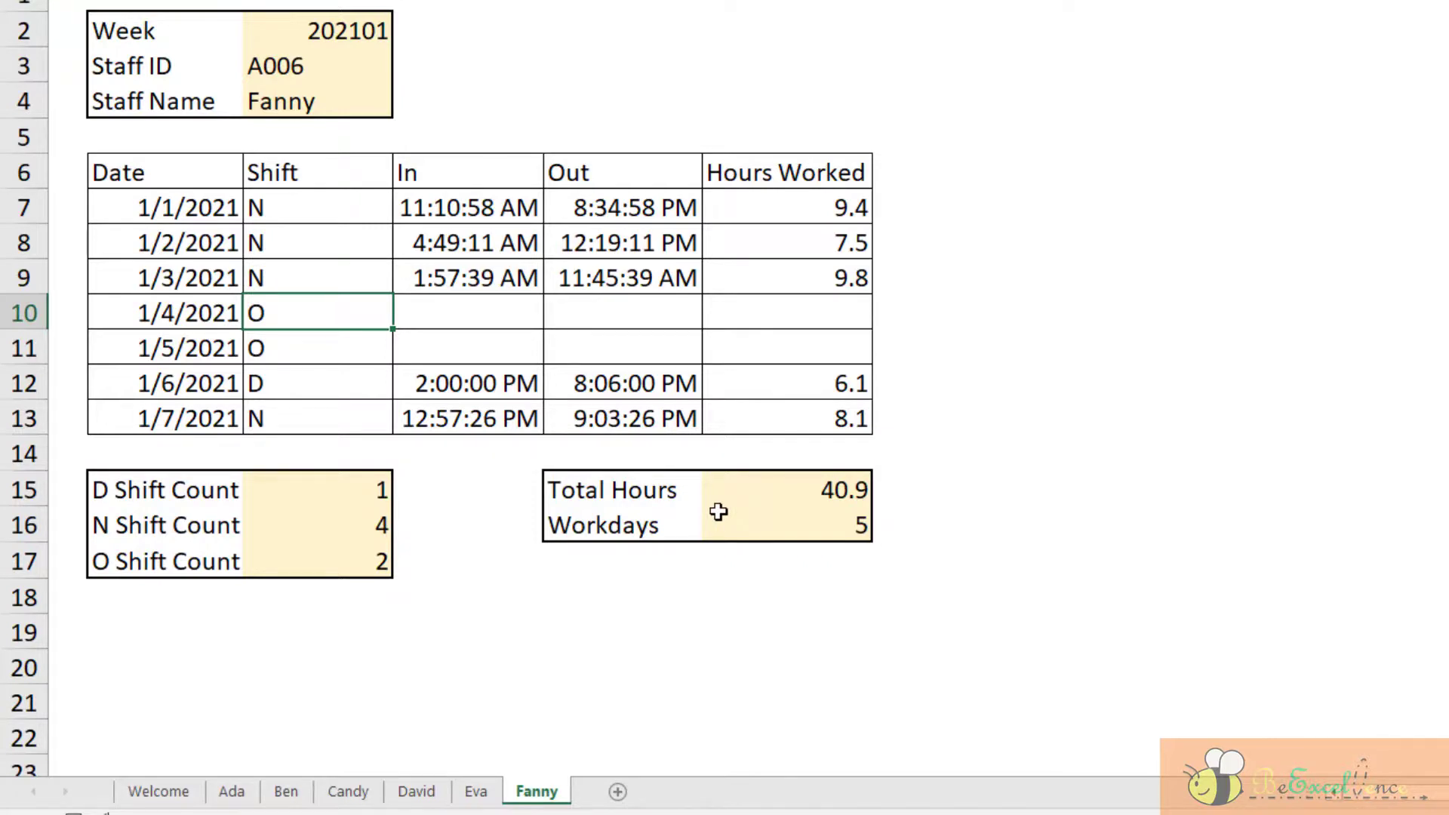
key(ctrl+s)
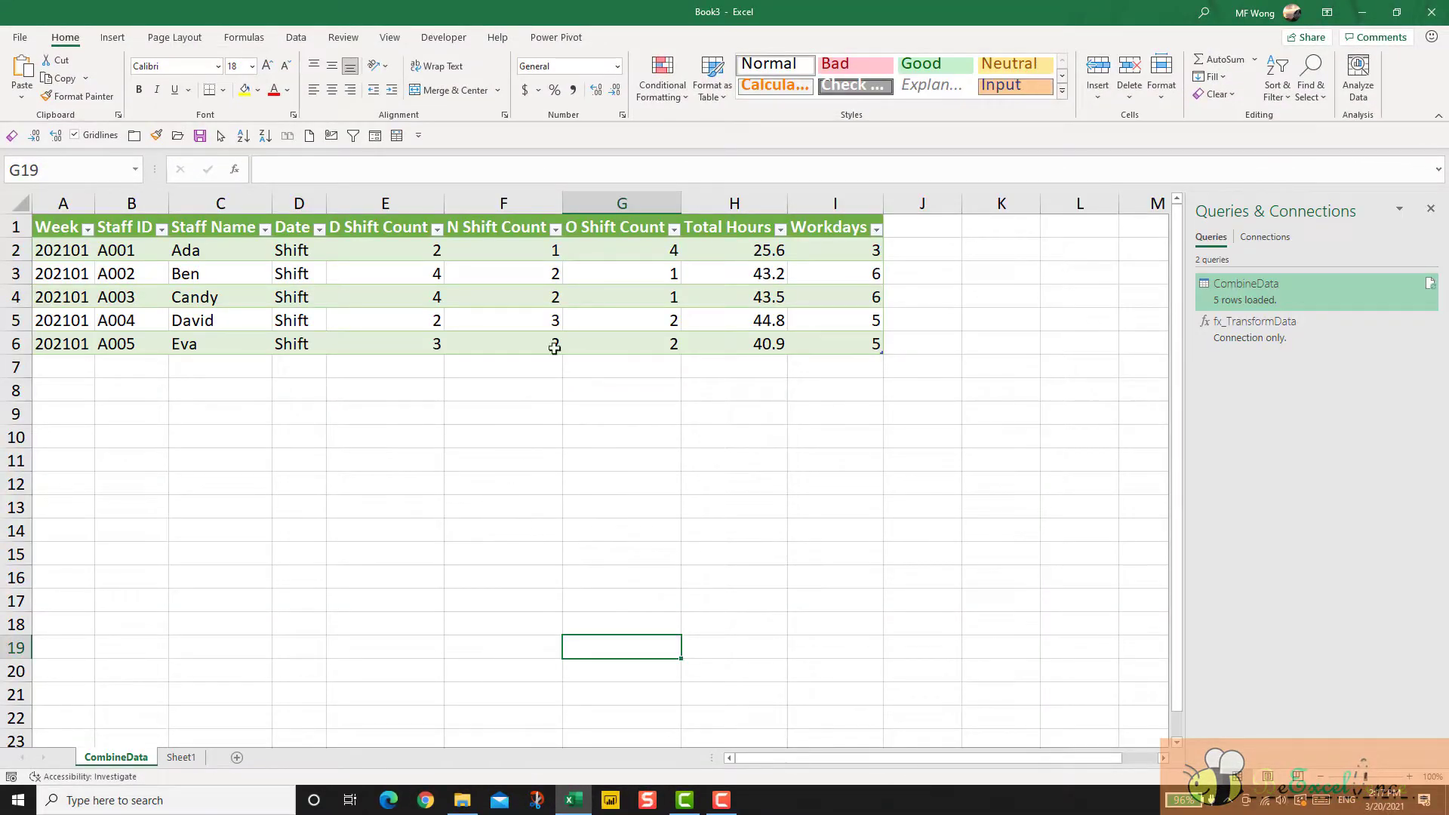
Refresh the CombineData table from a cell inside it, adding Fanny's A006 row
drag(576, 287, 576, 284)
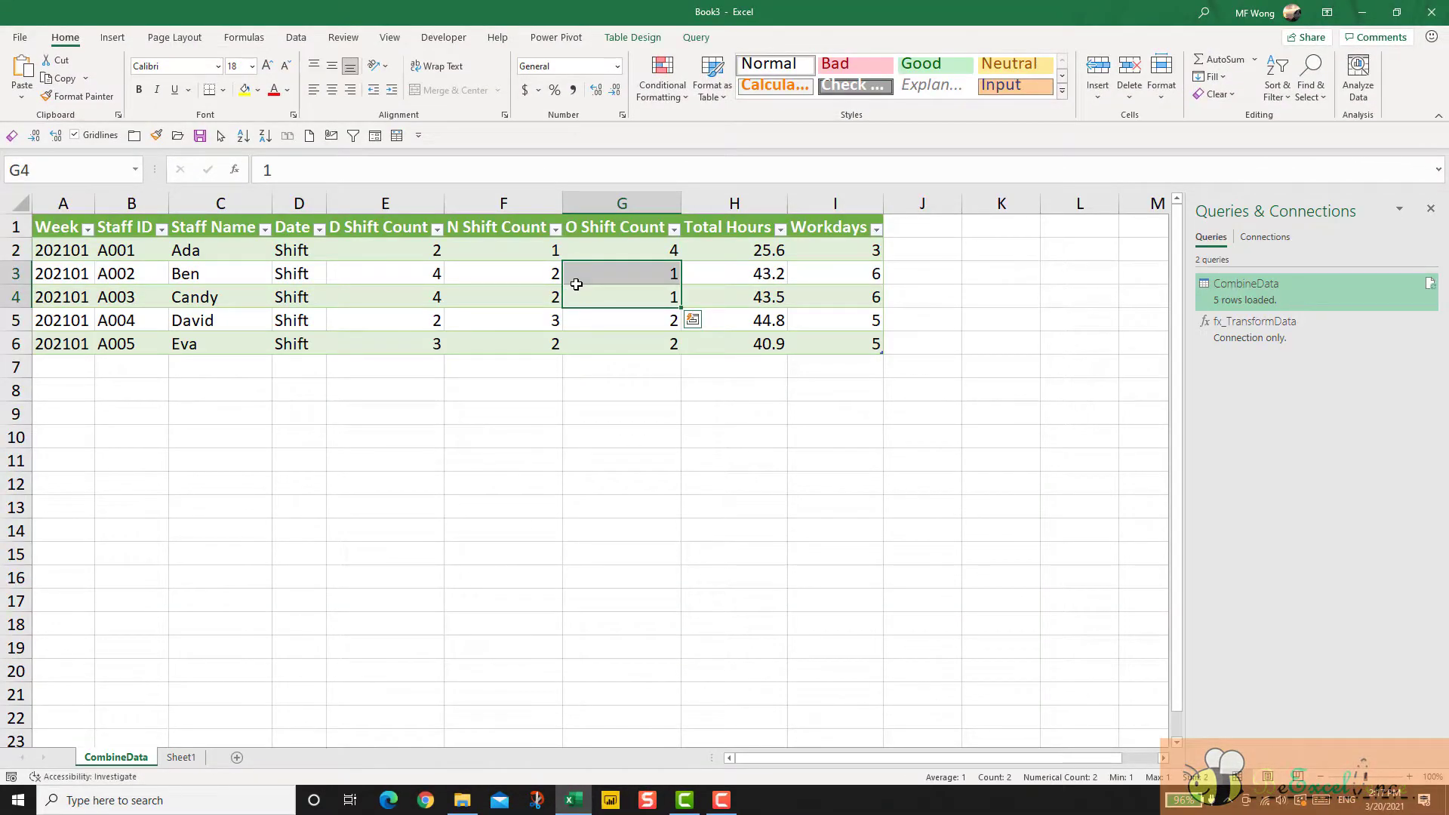
click(576, 285)
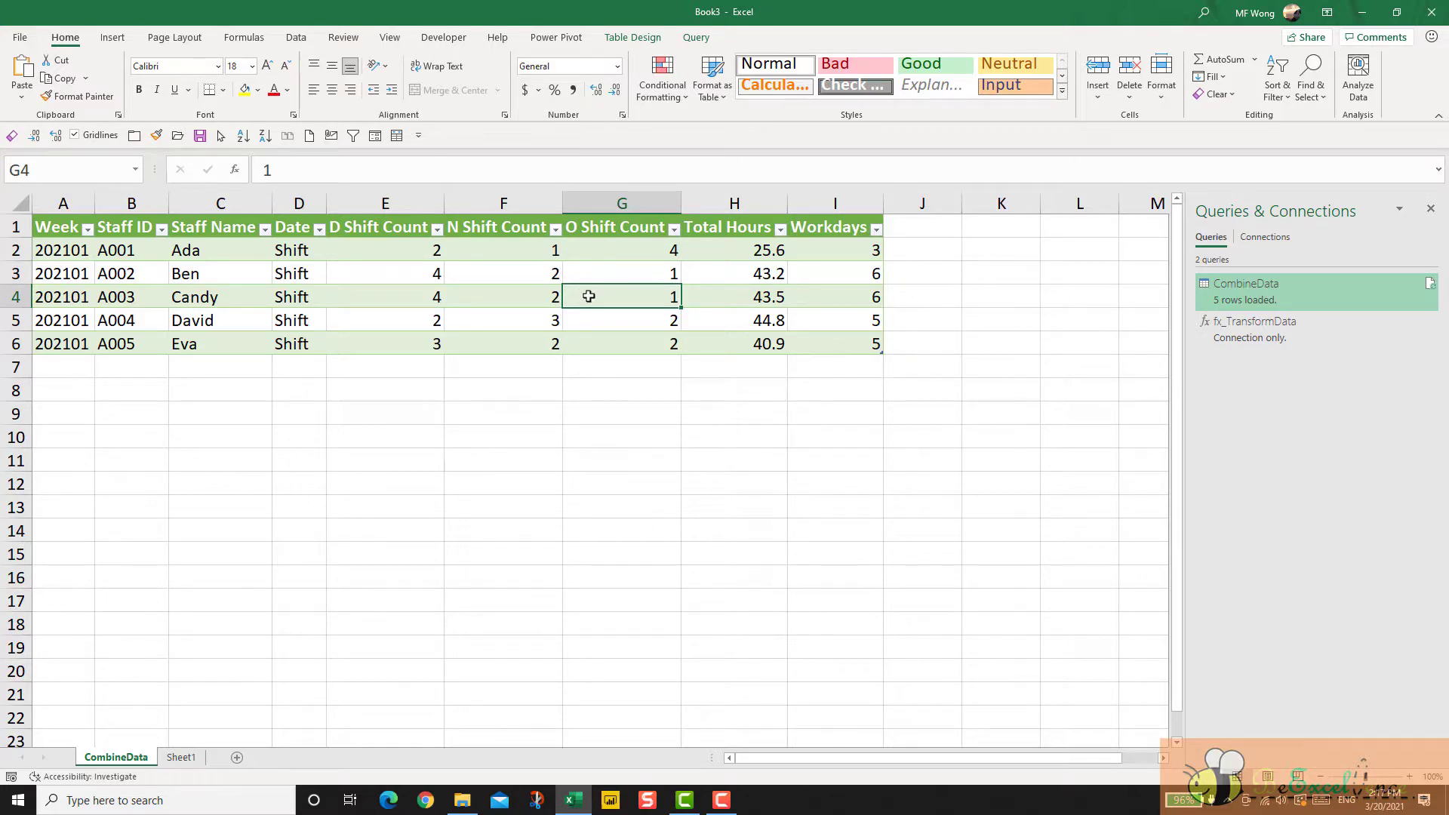
right_click(593, 297)
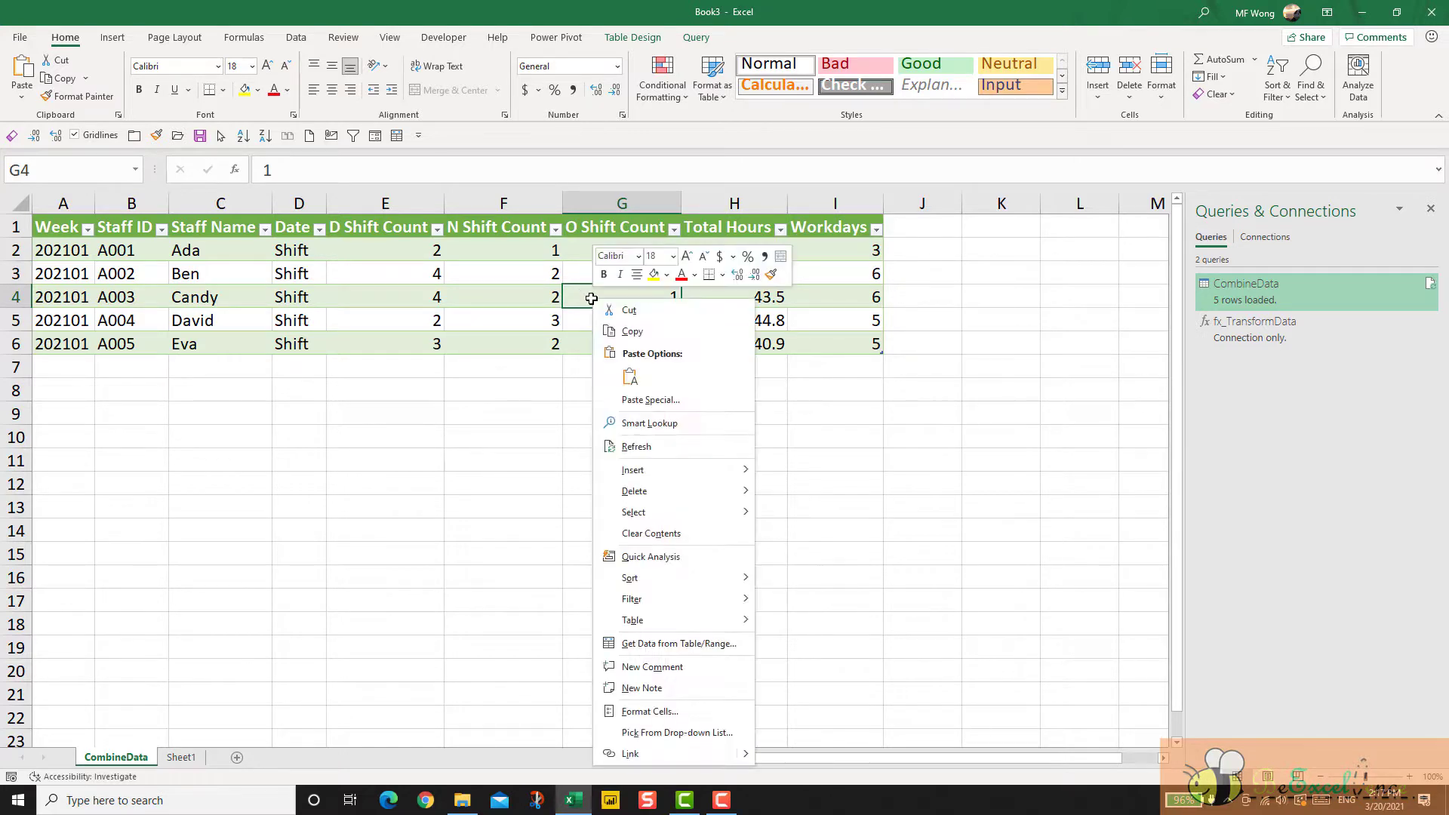
click(689, 446)
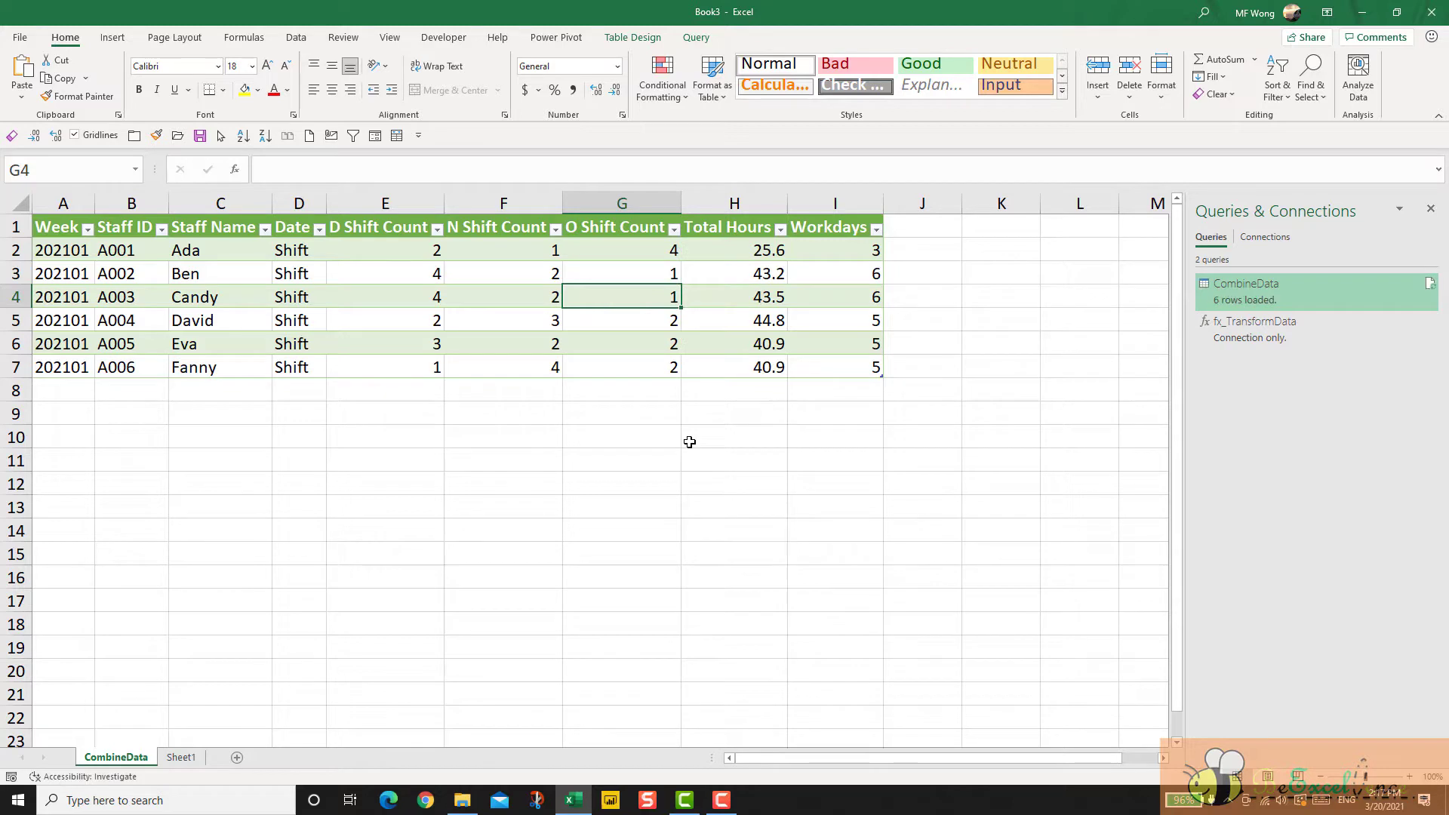